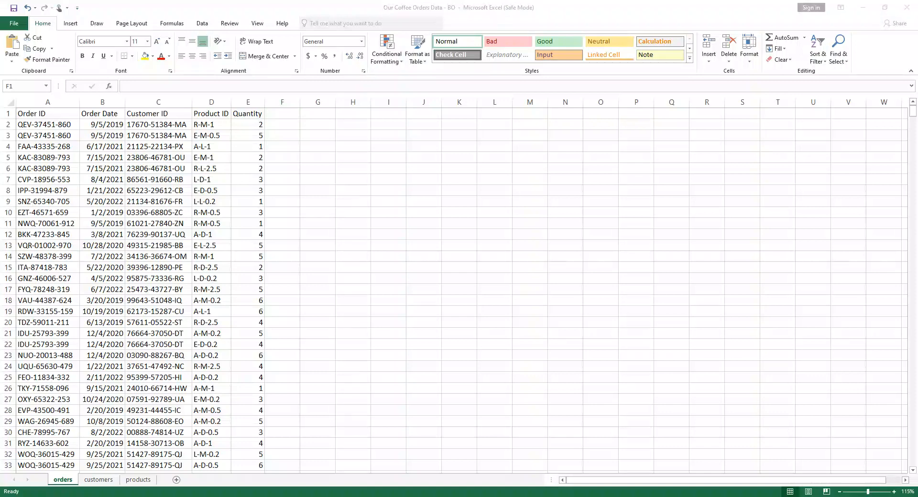
# Examine the order ID, date, customer ID, product ID and quantity records on the orders sheet
pyautogui.scroll(-1, 85, 381)
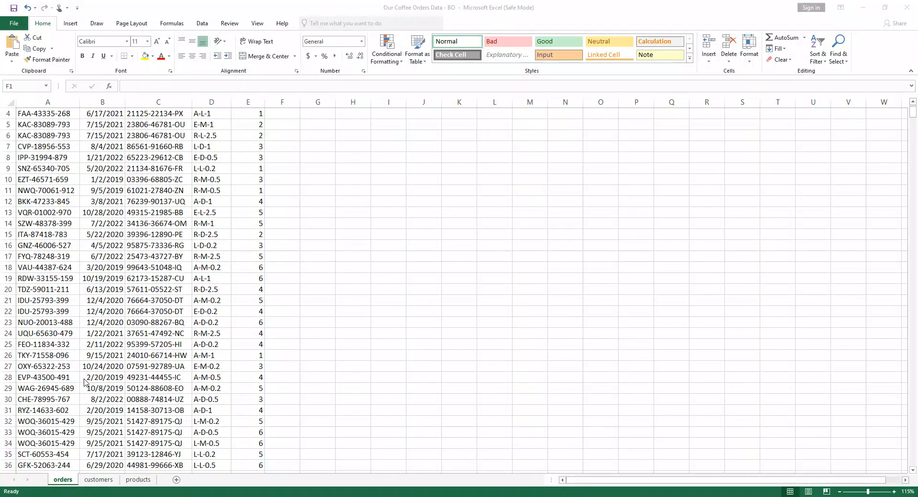
pyautogui.scroll(-1, 84, 381)
pyautogui.scroll(2, 86, 381)
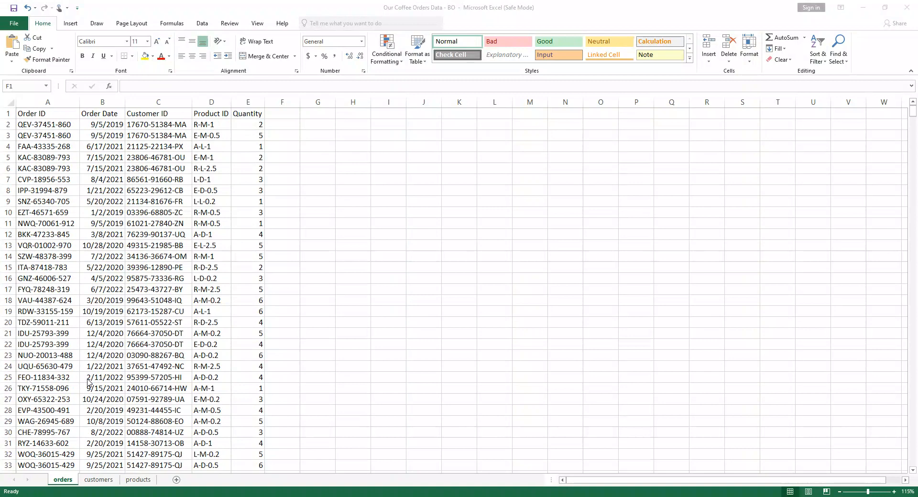
pyautogui.scroll(-2, 162, 339)
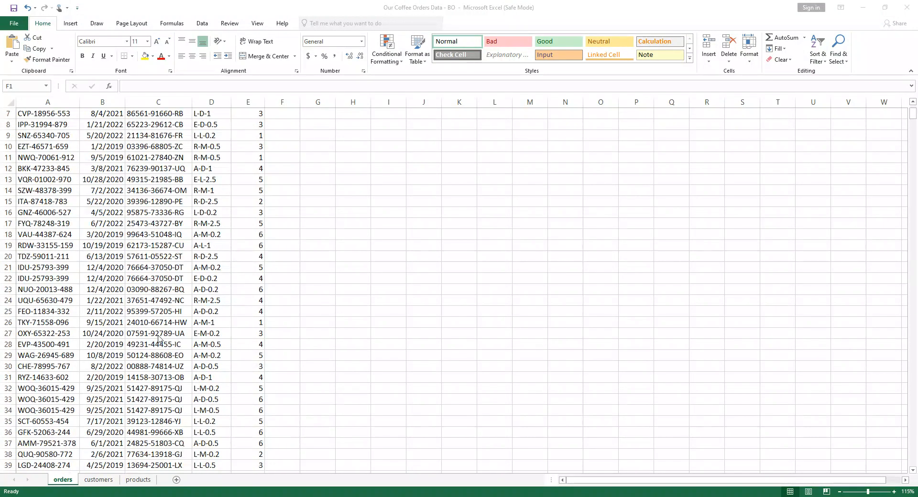
pyautogui.scroll(2, 159, 339)
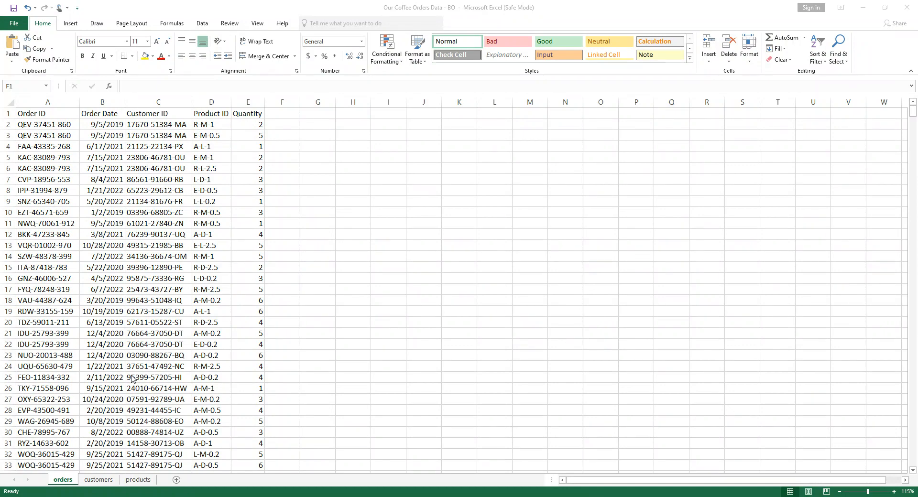
pyautogui.scroll(-4, 134, 375)
pyautogui.scroll(4, 132, 369)
pyautogui.scroll(-6, 133, 378)
pyautogui.scroll(6, 102, 378)
pyautogui.scroll(-3, 147, 282)
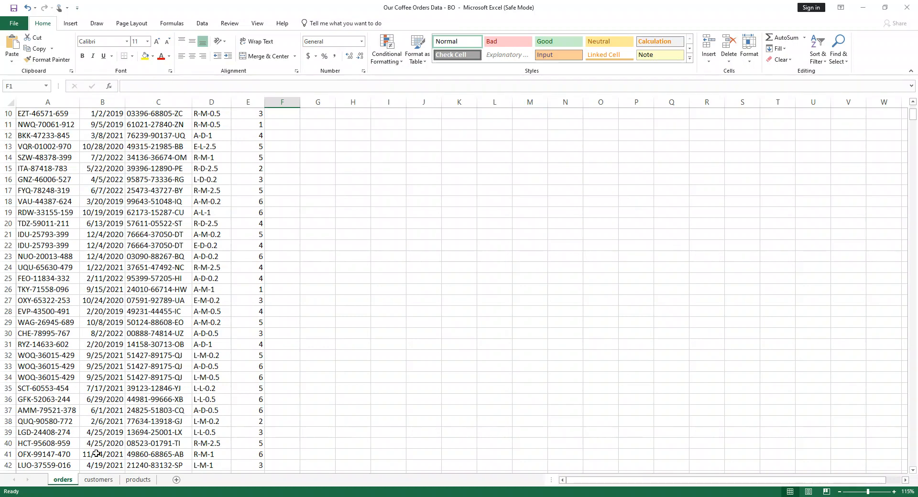
pyautogui.scroll(3, 75, 297)
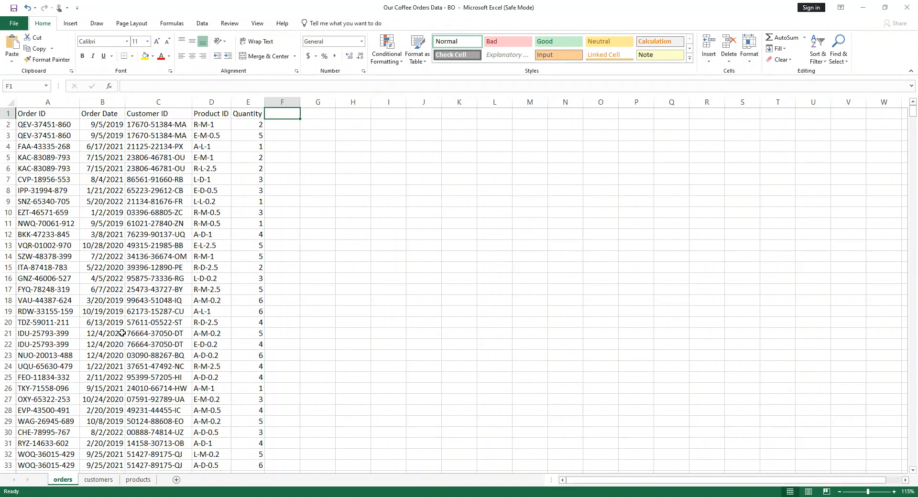
# Review the columns of the customers sheet and the coffee type, roast type, size and price columns of the products sheet
pyautogui.click(112, 481)
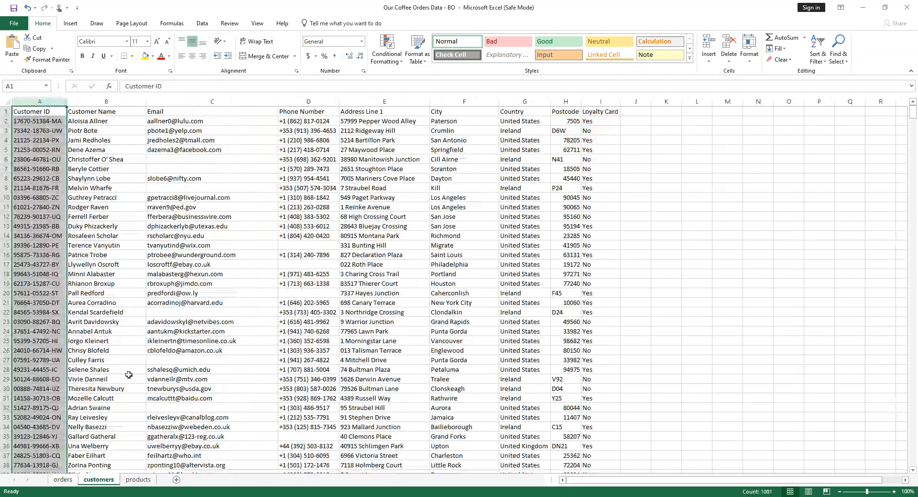
pyautogui.click(63, 236)
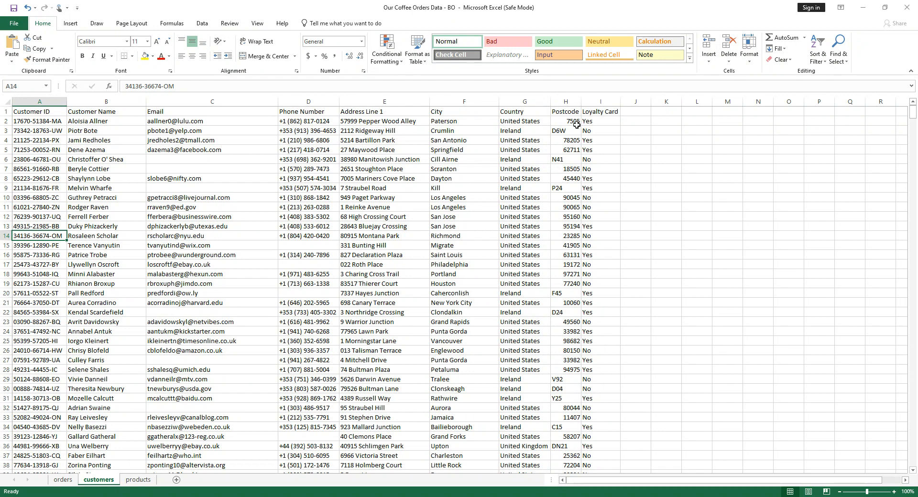
pyautogui.click(137, 482)
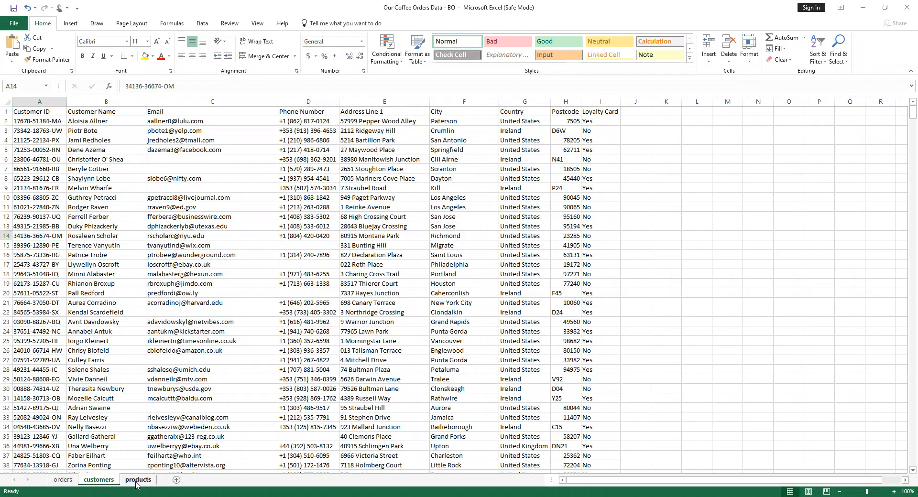
pyautogui.click(144, 257)
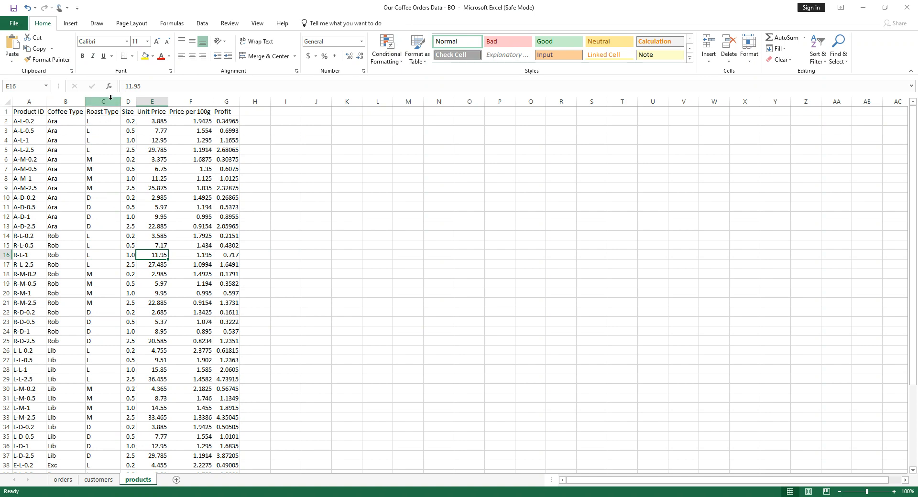
pyautogui.click(117, 133)
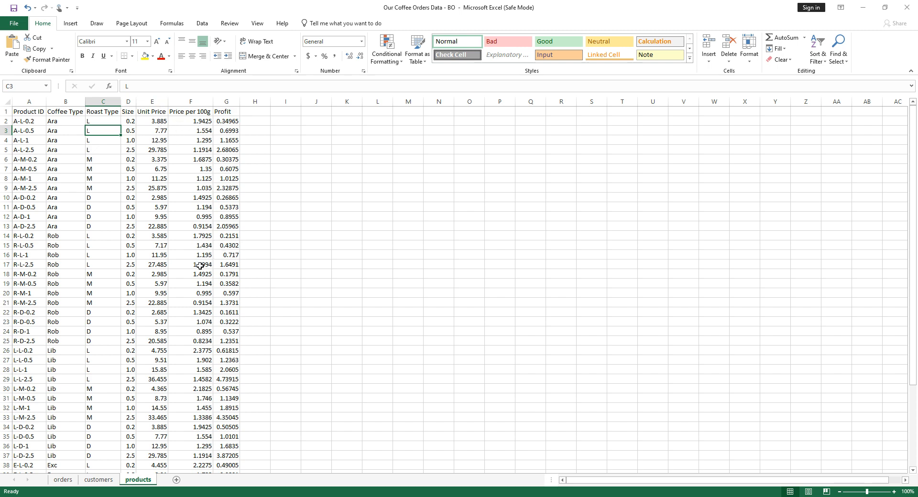
pyautogui.scroll(-1, 155, 358)
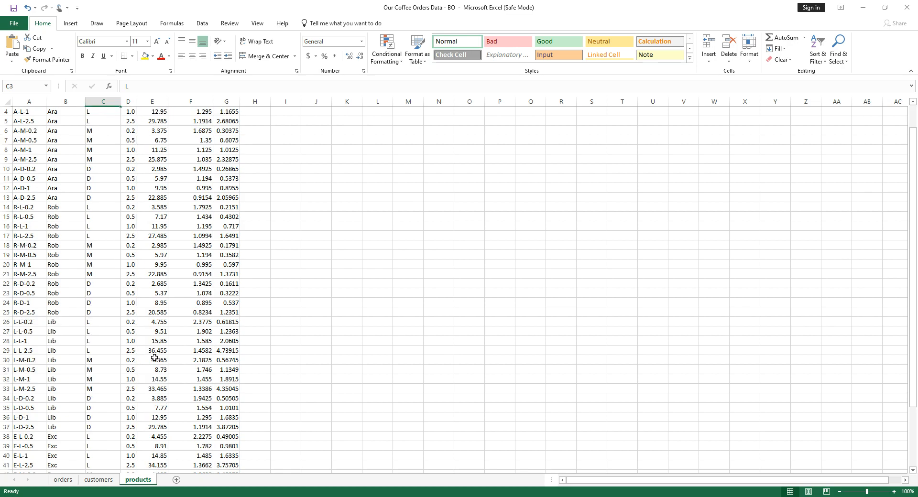
pyautogui.scroll(1, 154, 358)
# Examine the customer records on the customers sheet, including contact details, country and loyalty card
pyautogui.click(99, 480)
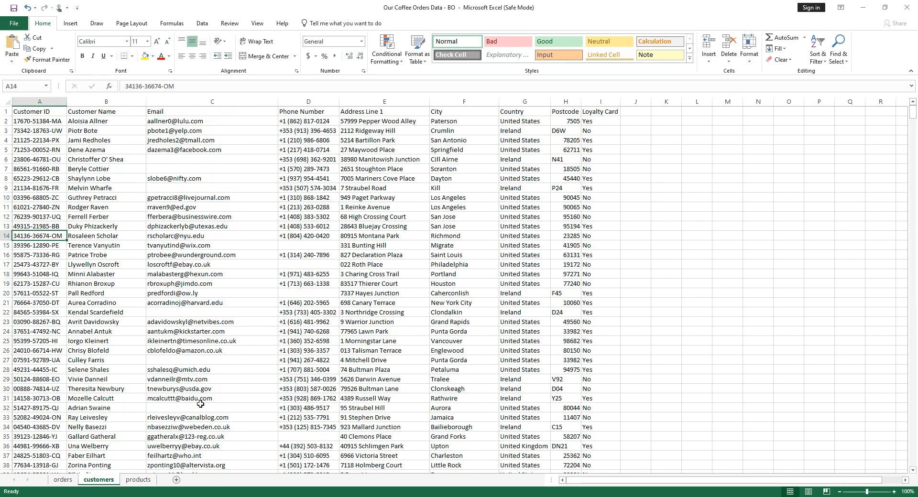
pyautogui.scroll(-3, 396, 353)
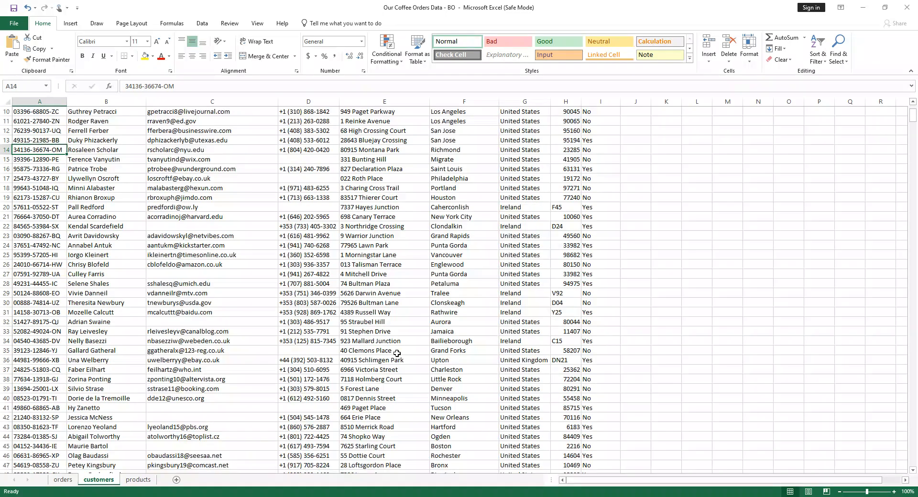
pyautogui.scroll(3, 396, 353)
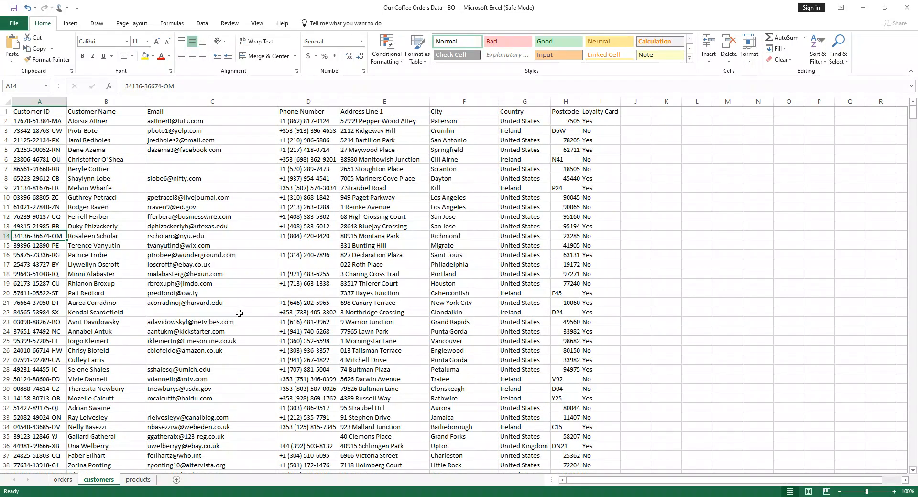
pyautogui.scroll(-5, 235, 320)
pyautogui.scroll(4, 233, 327)
pyautogui.scroll(1, 233, 327)
pyautogui.scroll(-3, 128, 383)
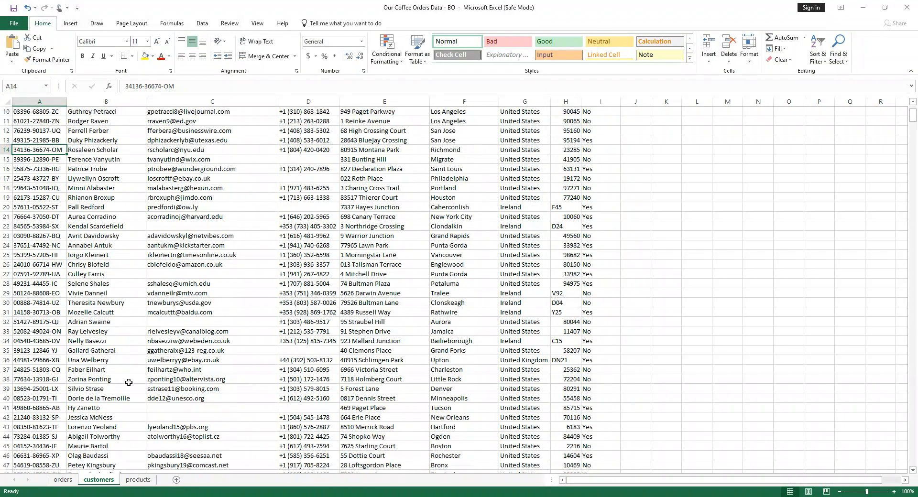
pyautogui.scroll(-1, 134, 381)
pyautogui.scroll(4, 277, 377)
pyautogui.scroll(-4, 126, 413)
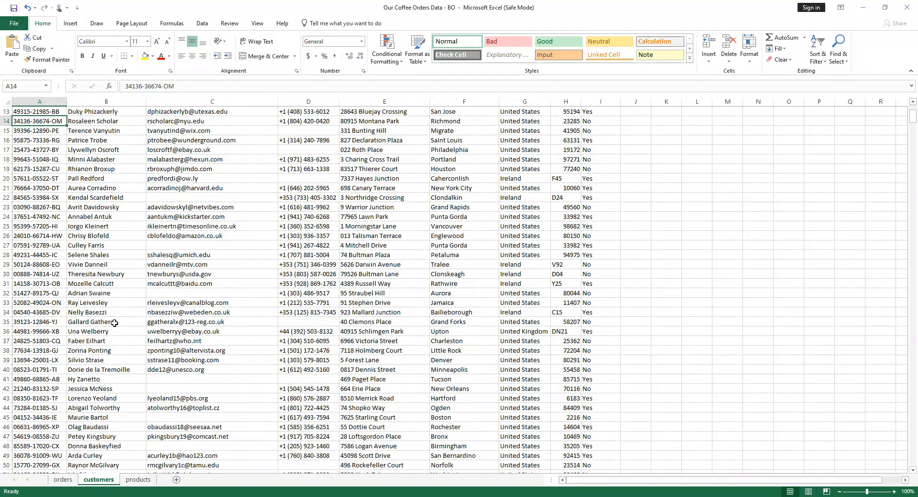
pyautogui.scroll(-8, 115, 323)
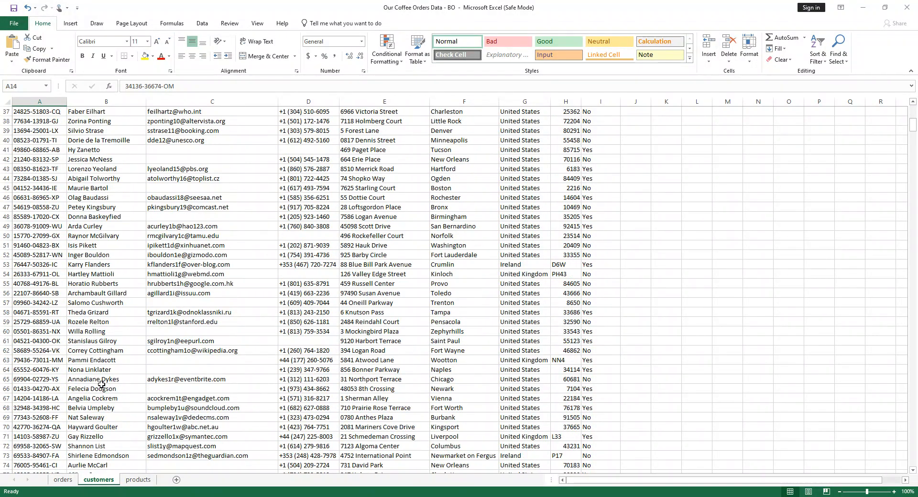
# Return to the orders sheet and look through its rows for the fields missing from each order
pyautogui.click(67, 481)
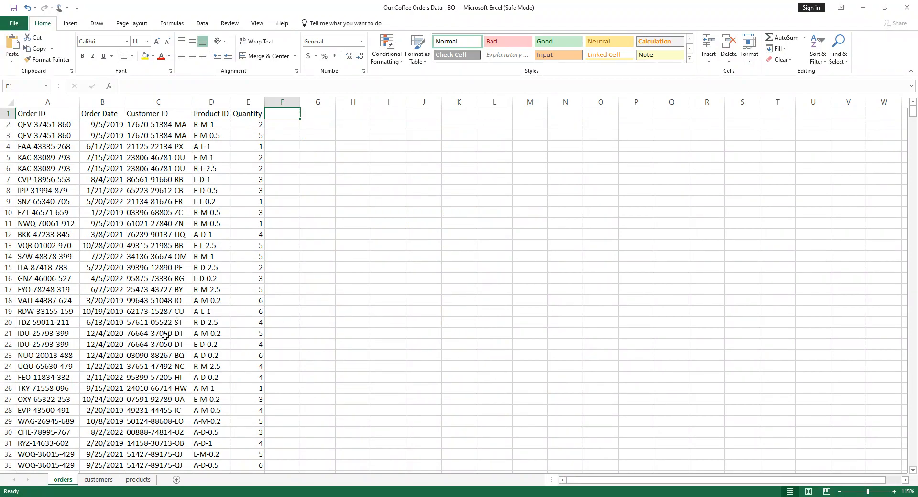
pyautogui.scroll(-6, 165, 334)
pyautogui.scroll(4, 167, 335)
pyautogui.scroll(2, 166, 335)
pyautogui.scroll(-4, 156, 278)
pyautogui.scroll(-1, 156, 279)
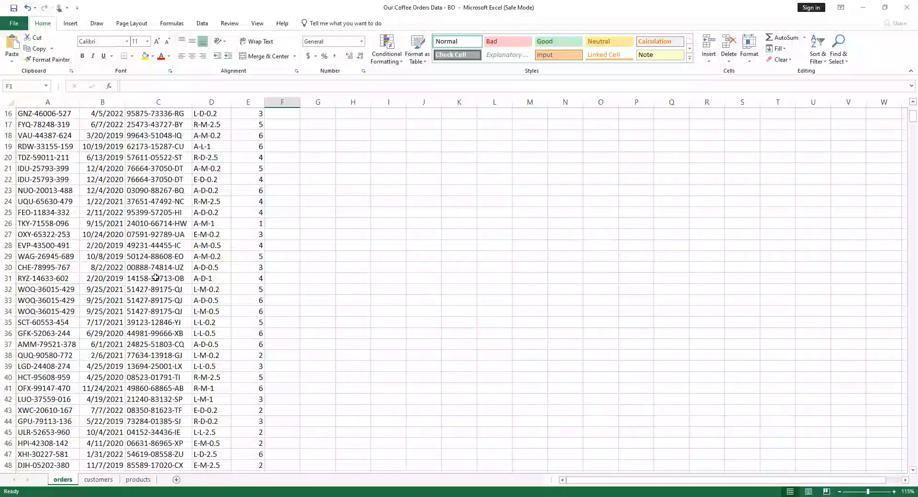
pyautogui.scroll(5, 160, 276)
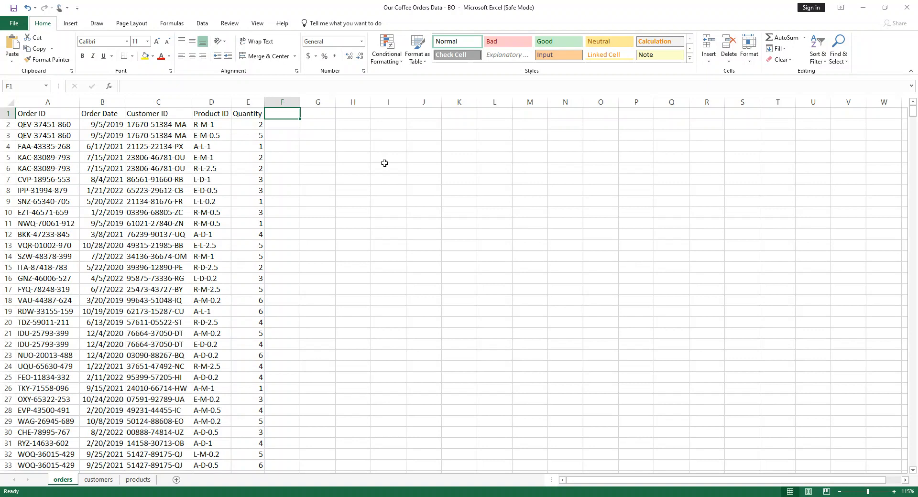
# Compare the customer name and contact columns on the customers sheet with the fields of the orders and products sheets
pyautogui.click(98, 479)
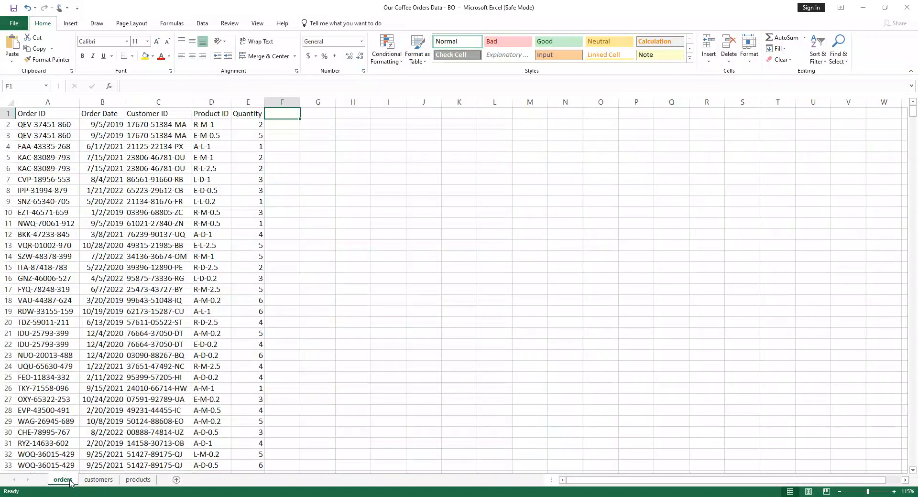
pyautogui.click(66, 480)
pyautogui.click(109, 482)
pyautogui.scroll(12, 125, 327)
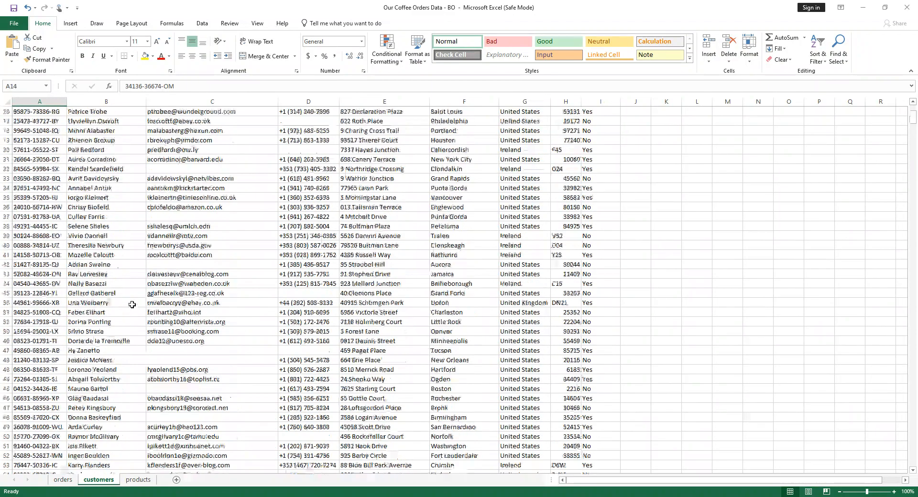
pyautogui.click(111, 215)
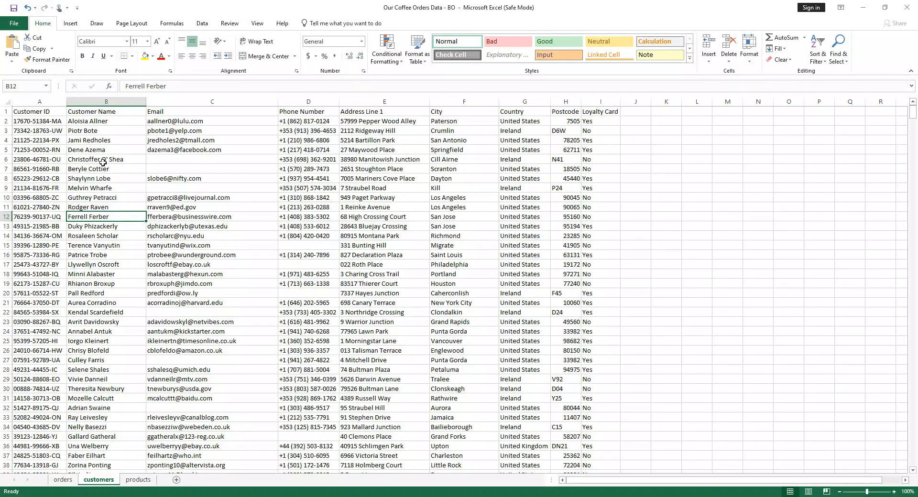
pyautogui.click(63, 480)
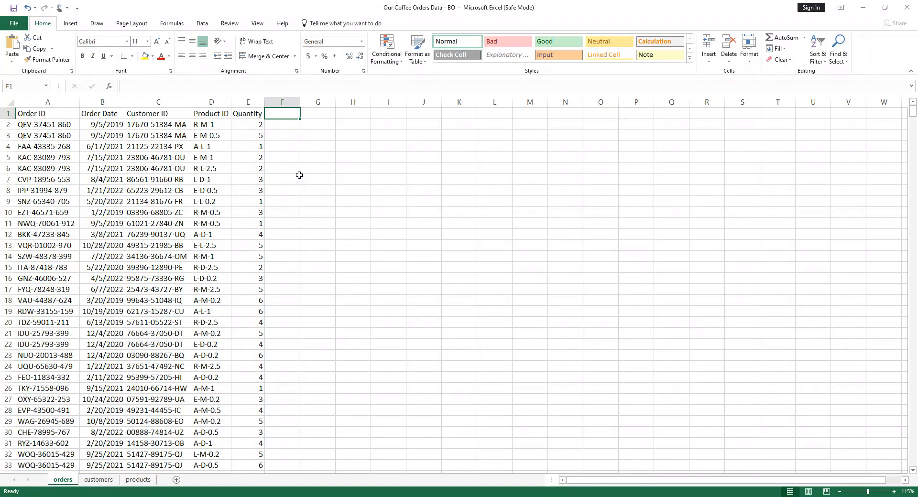
pyautogui.click(136, 480)
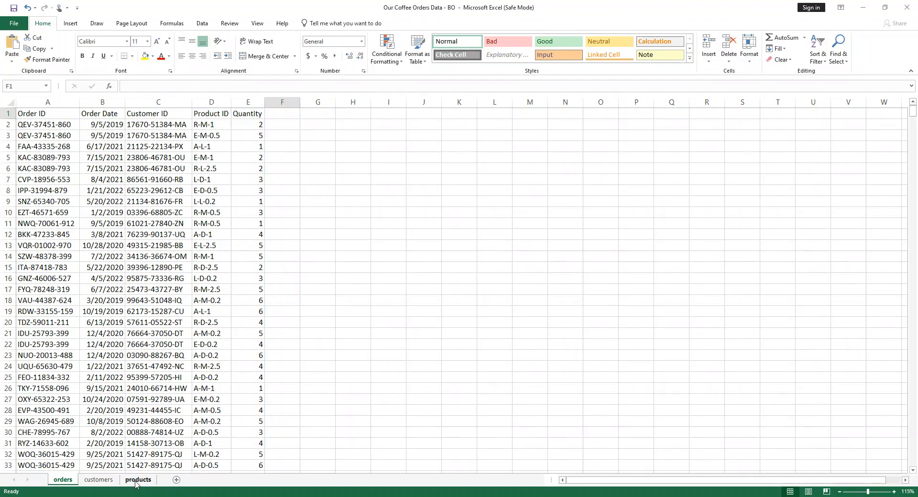
pyautogui.click(99, 480)
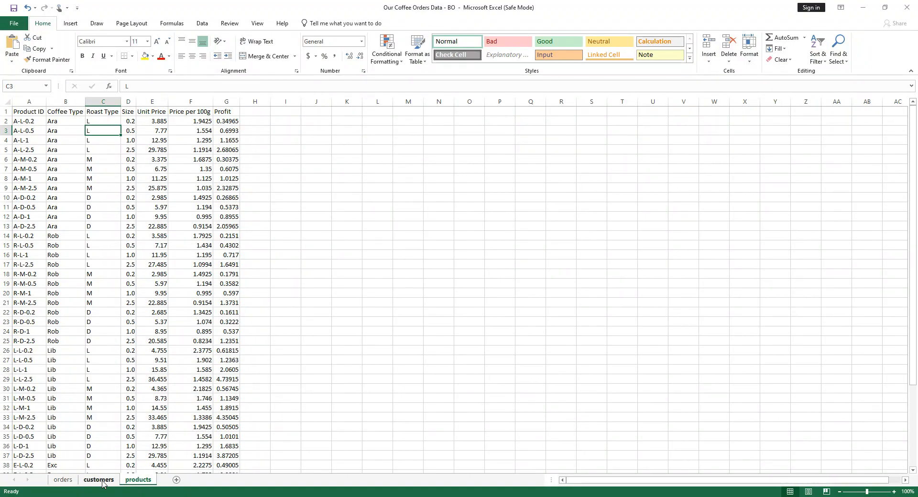
pyautogui.scroll(-3, 196, 344)
pyautogui.scroll(3, 215, 377)
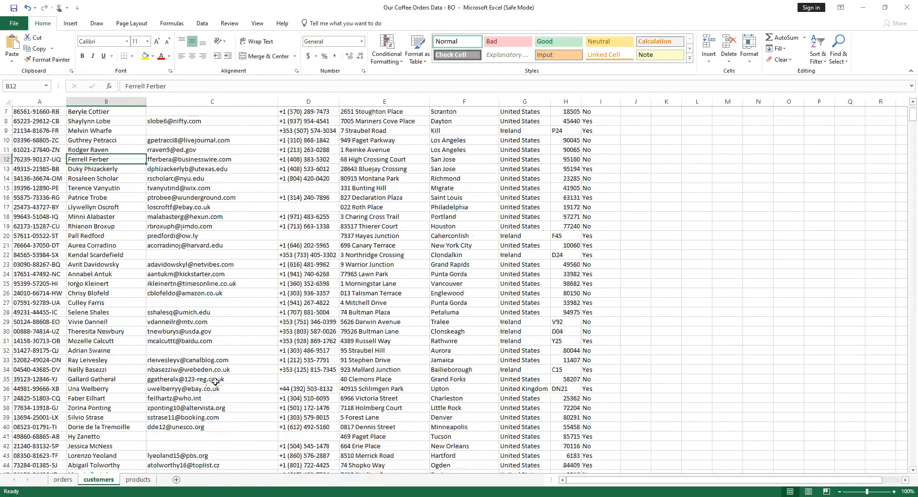
# Compare the Unit Price column on the products sheet with the Quantity column on the orders sheet
pyautogui.click(137, 481)
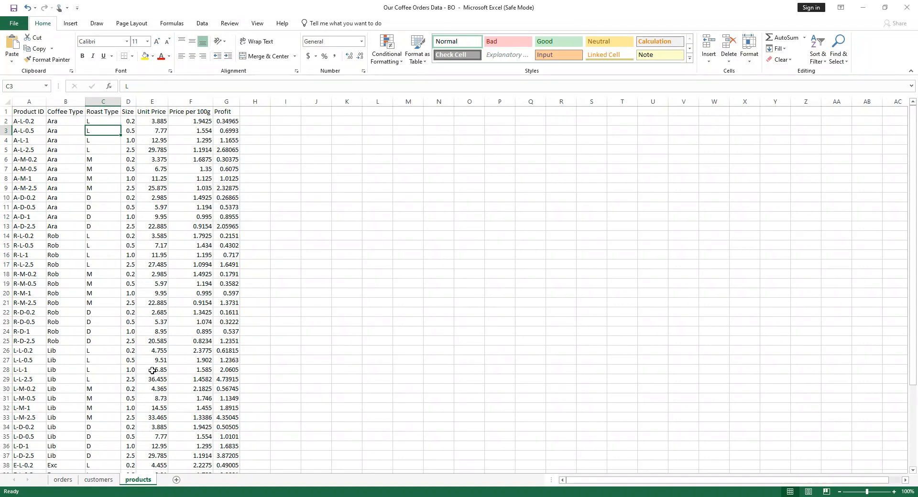
pyautogui.click(155, 101)
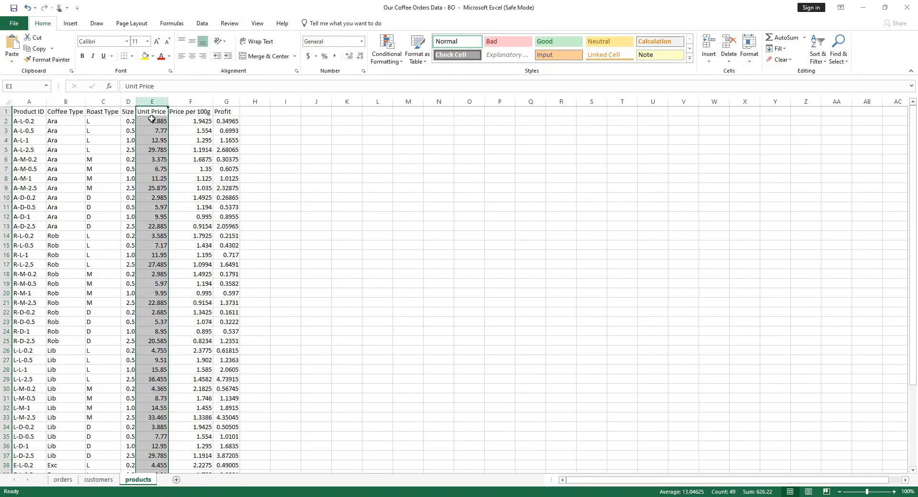
pyautogui.click(152, 352)
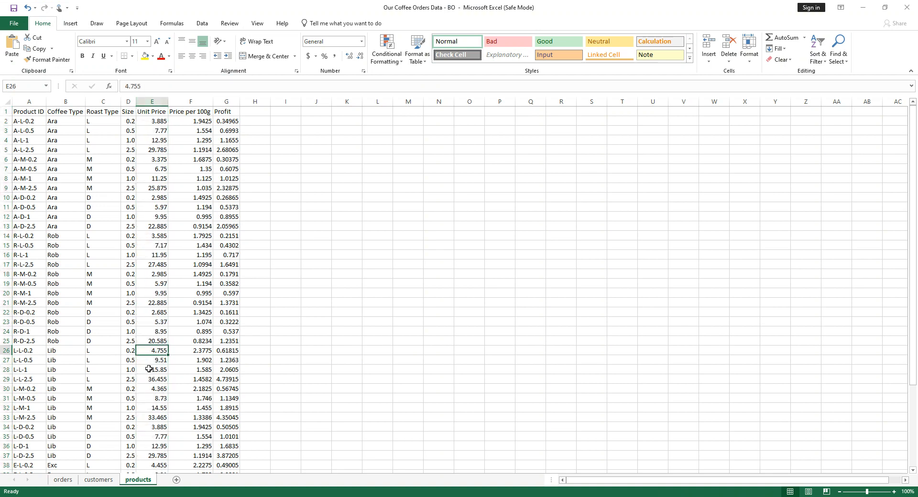
pyautogui.click(66, 482)
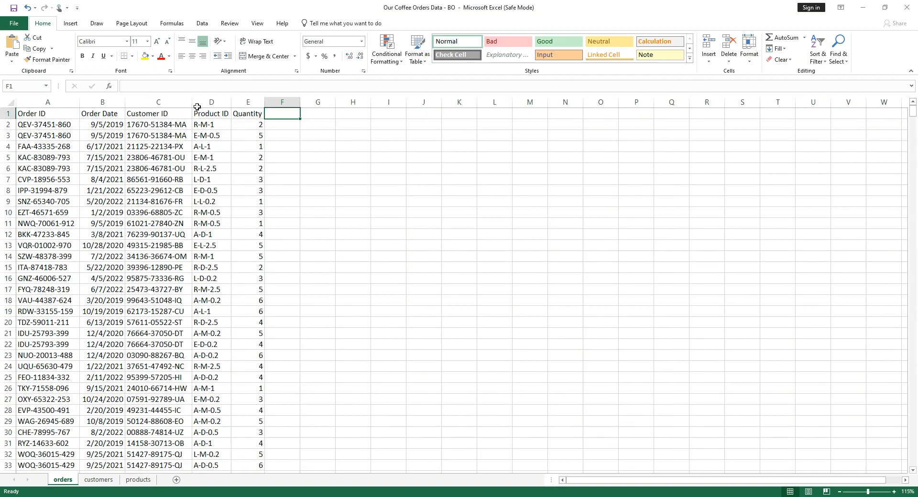
pyautogui.click(246, 102)
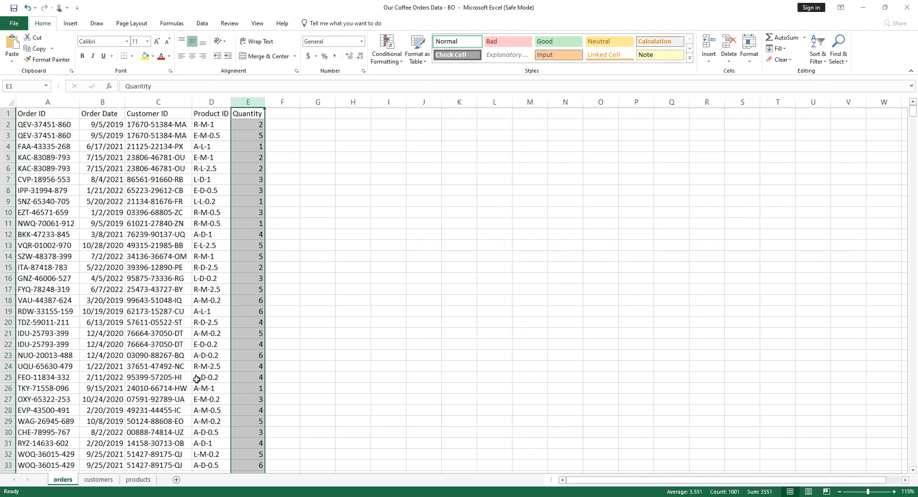
pyautogui.click(135, 480)
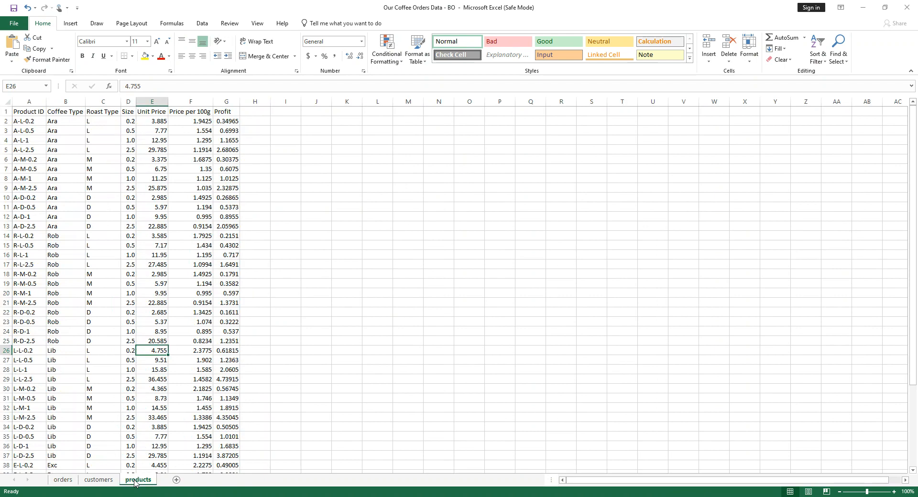
pyautogui.click(65, 481)
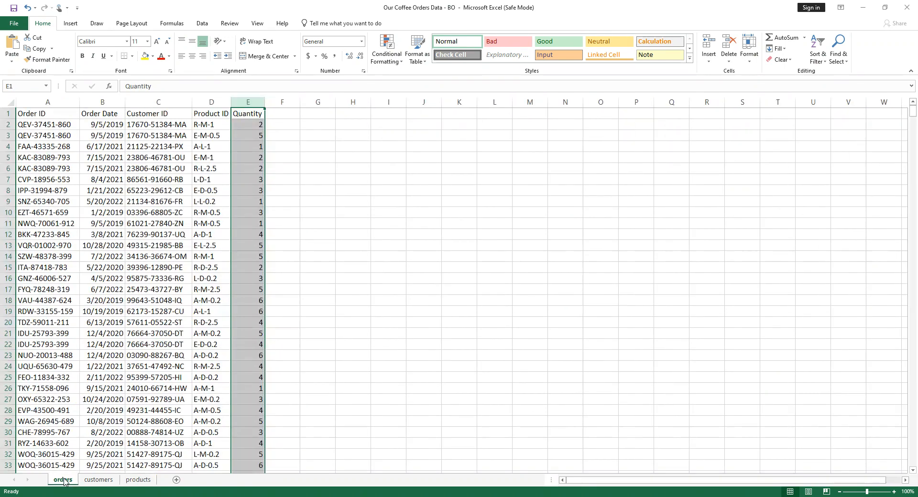
# Add a Customer Name column header in cell F1 of the orders sheet
pyautogui.click(282, 114)
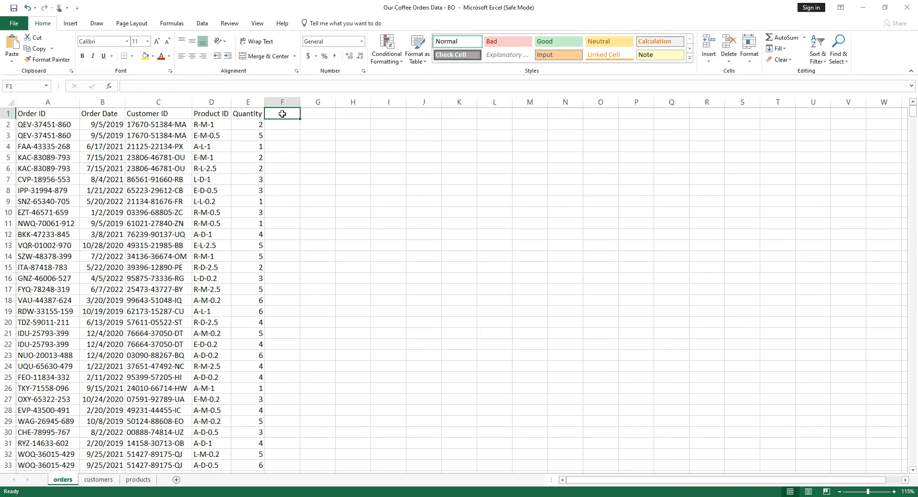
pyautogui.write('C')
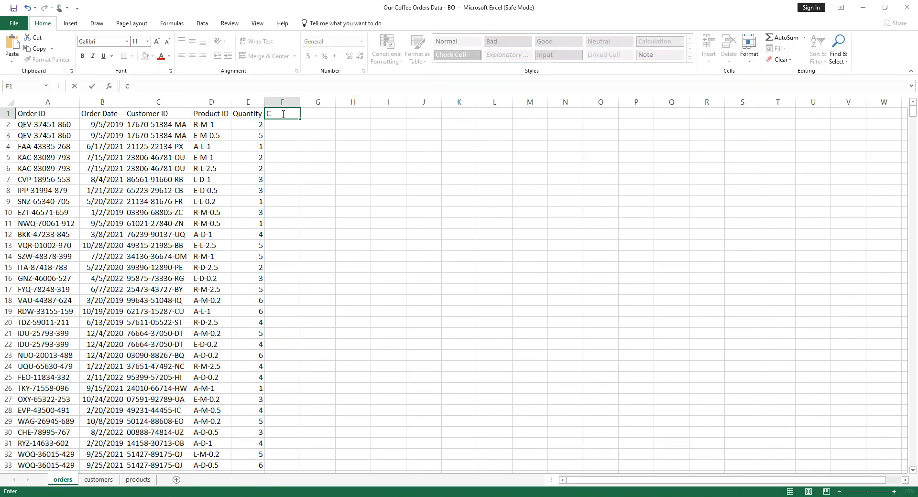
pyautogui.write('ustomer Name')
pyautogui.press('Tab')
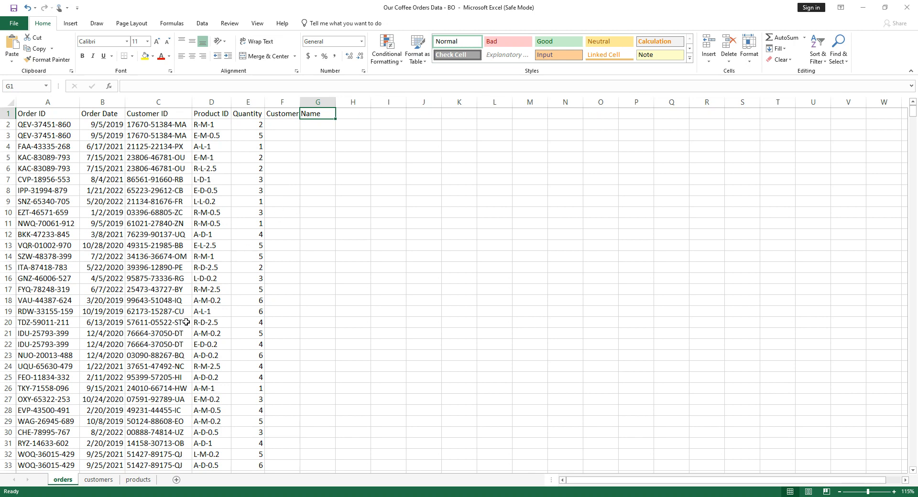
# Check the customers sheet's column headings and add a Country header in cell G1 of the orders sheet
pyautogui.write('C')
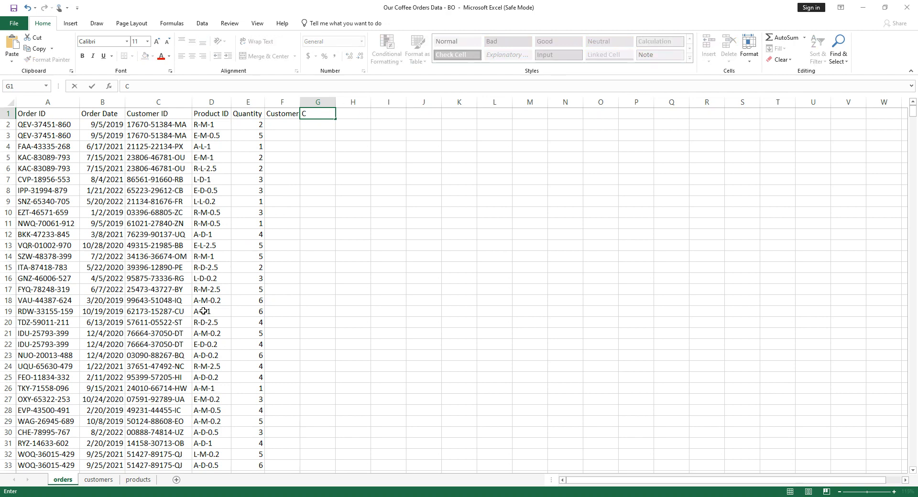
pyautogui.click(98, 480)
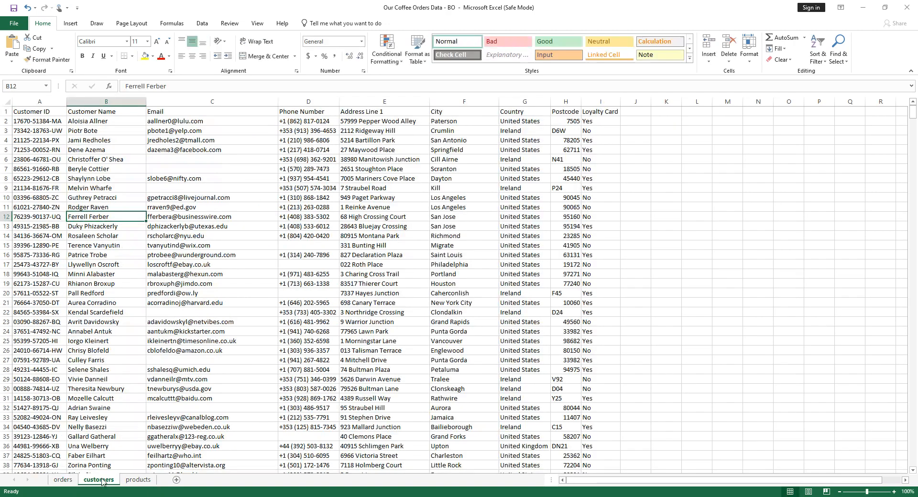
pyautogui.scroll(-1, 505, 344)
pyautogui.scroll(1, 443, 348)
pyautogui.click(65, 479)
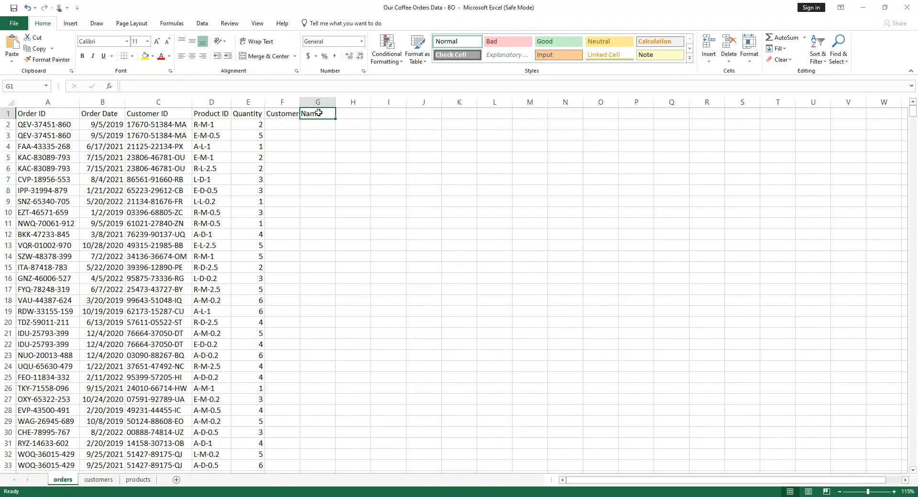
pyautogui.write('Count')
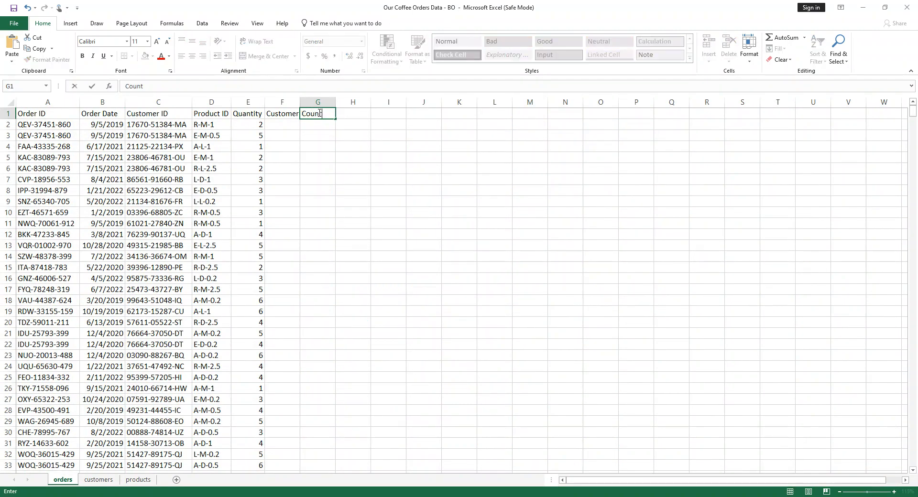
pyautogui.write('ry')
pyautogui.click(351, 113)
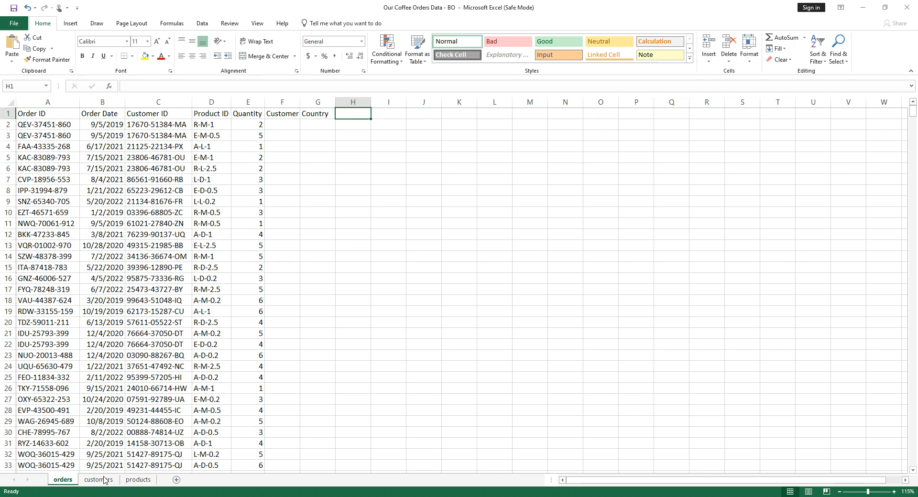
# Check the column headings on the products sheet and add a Coffee Type header in cell H1 of the orders sheet
pyautogui.click(138, 479)
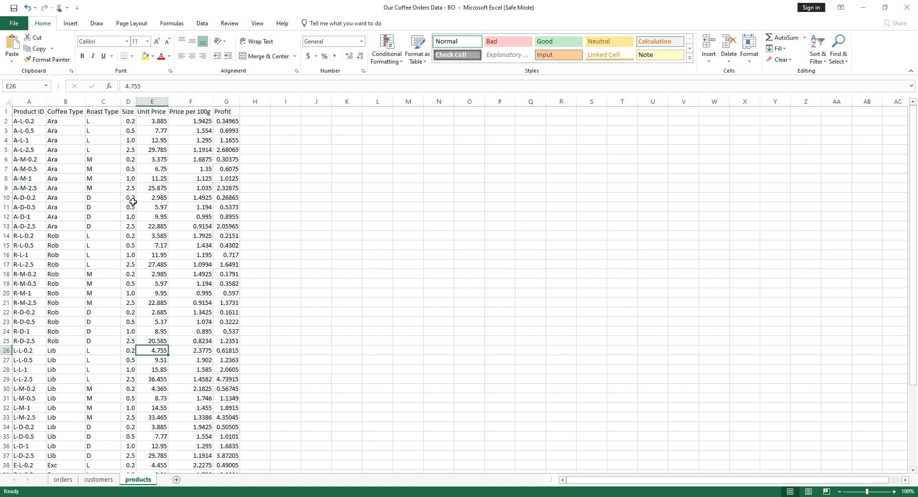
pyautogui.click(68, 479)
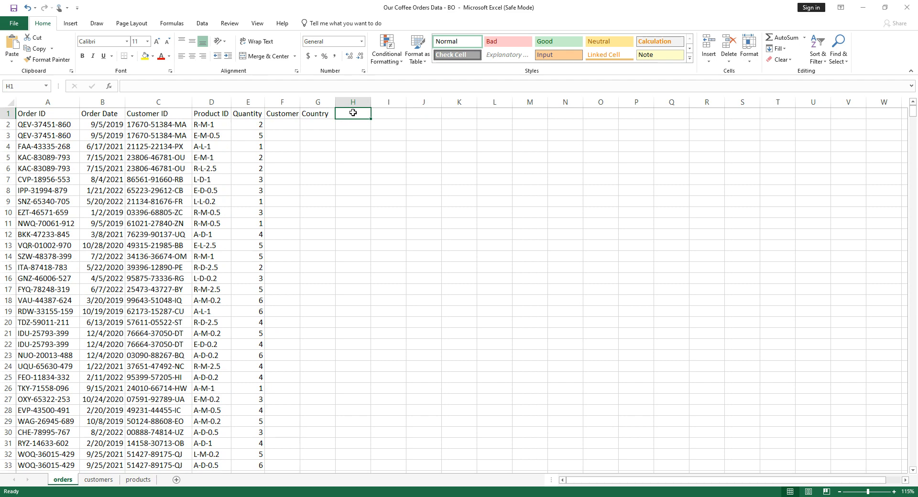
pyautogui.write('c')
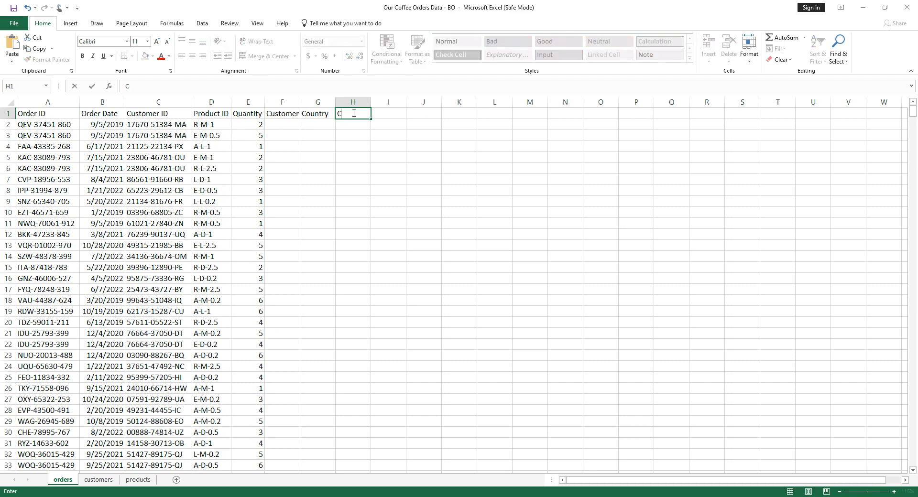
pyautogui.write('ofe')
pyautogui.press('BackSpace')
pyautogui.press('BackSpace')
pyautogui.write('fee Tyoe')
pyautogui.press('Tab')
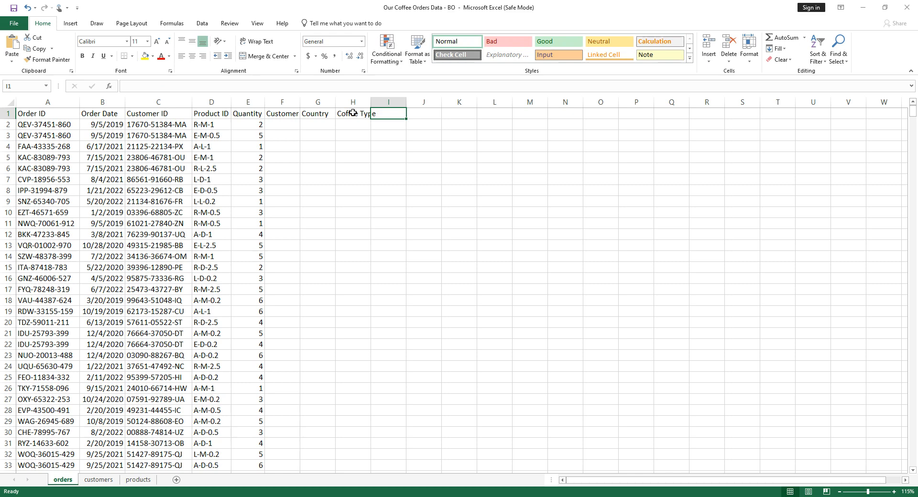
# Add the headers Roast Type in I1 and Size in J1 of the orders sheet
pyautogui.write('R')
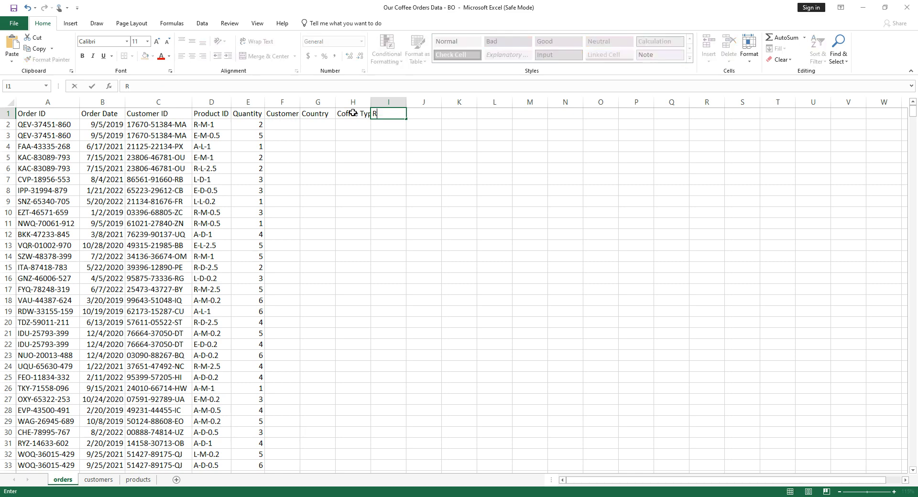
pyautogui.write('oast Type')
pyautogui.press('Tab')
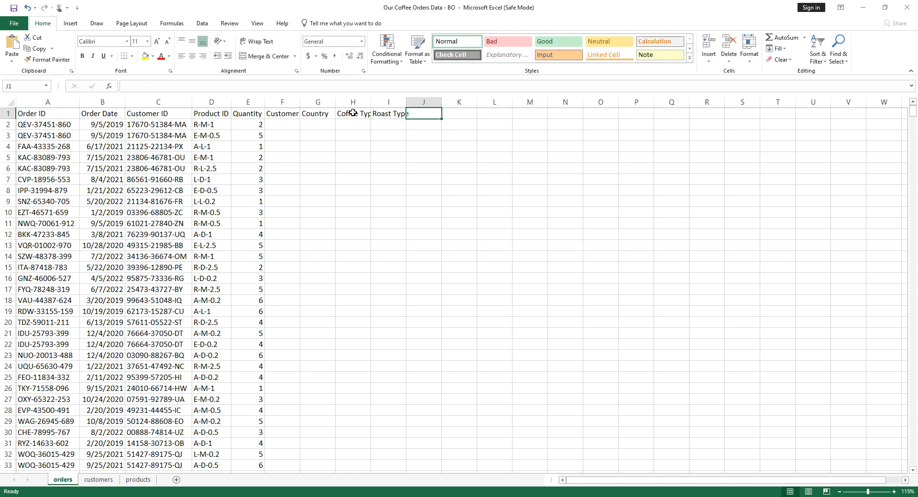
pyautogui.write('Si')
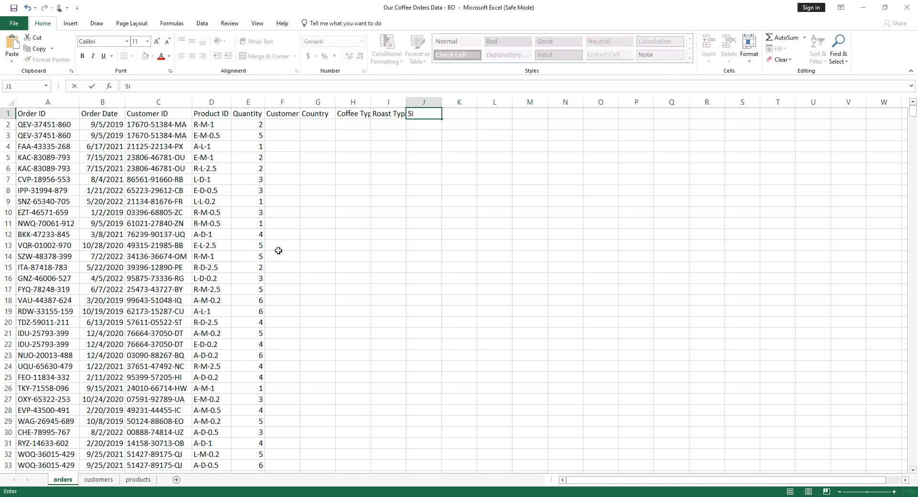
pyautogui.write('ze')
pyautogui.scroll(-1, 342, 253)
pyautogui.scroll(1, 343, 253)
pyautogui.click(464, 113)
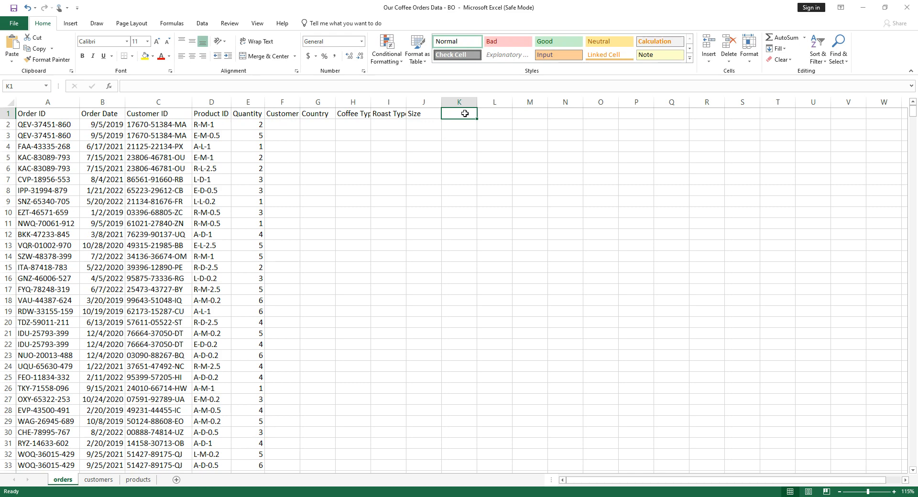
# Check the price column on the products sheet and enter Unit Price as the header in K1 of the orders sheet
pyautogui.click(138, 480)
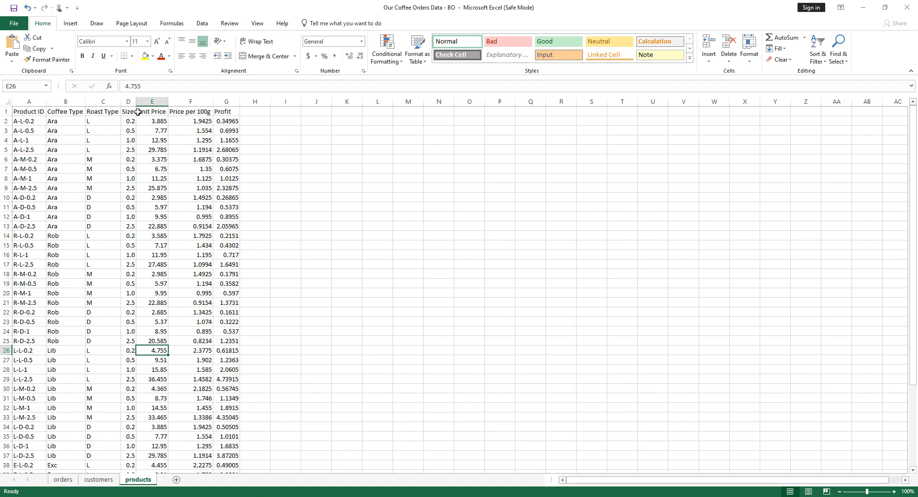
pyautogui.click(64, 480)
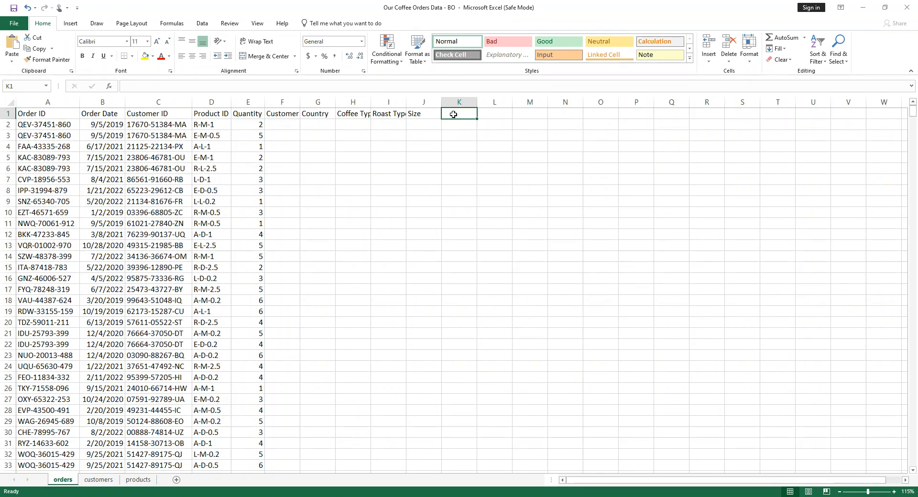
pyautogui.write('Unit')
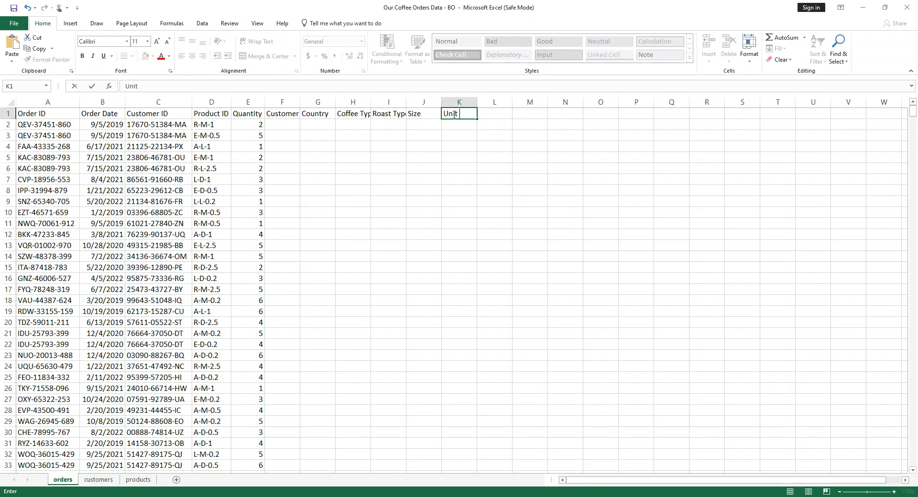
pyautogui.write(' Price')
# Autofit the width of all columns on the orders sheet to their contents
pyautogui.click(9, 103)
pyautogui.doubleClick(79, 102)
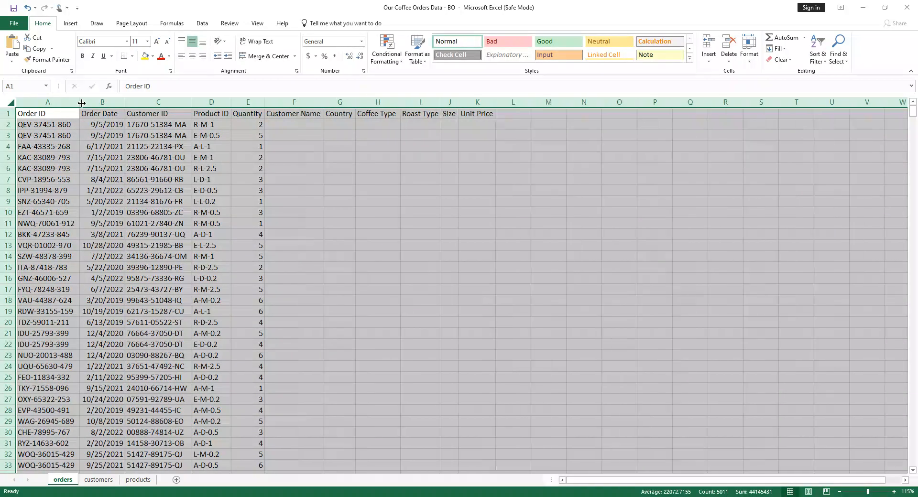
pyautogui.click(395, 188)
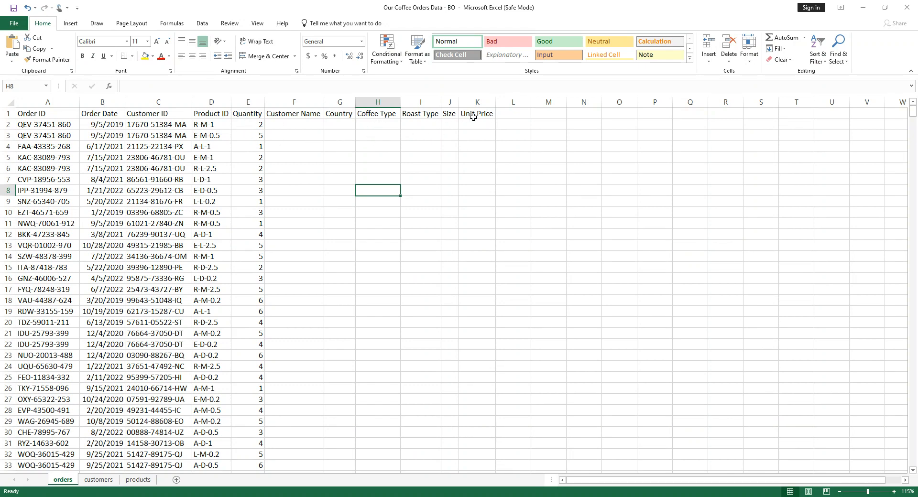
# Add the headers Sales in L1 and Loyalty Card in M1 of the orders sheet
pyautogui.click(509, 110)
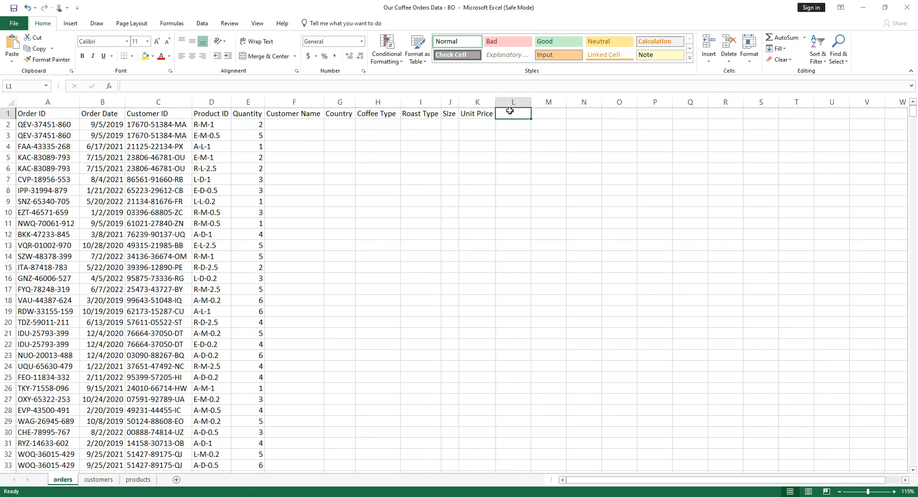
pyautogui.write('Sales')
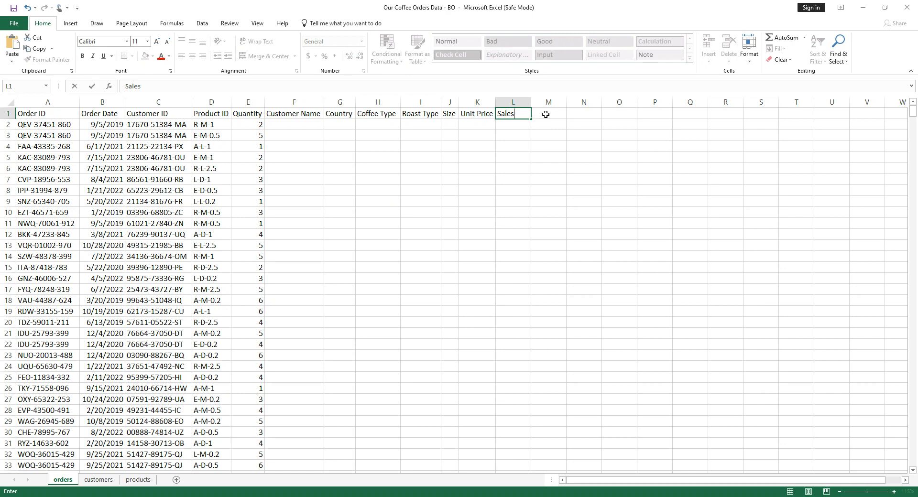
pyautogui.click(545, 114)
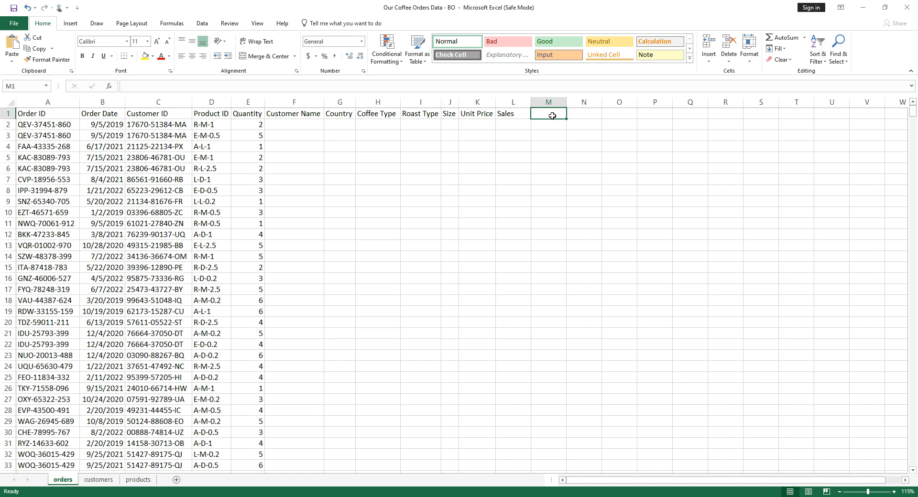
pyautogui.write('Lo')
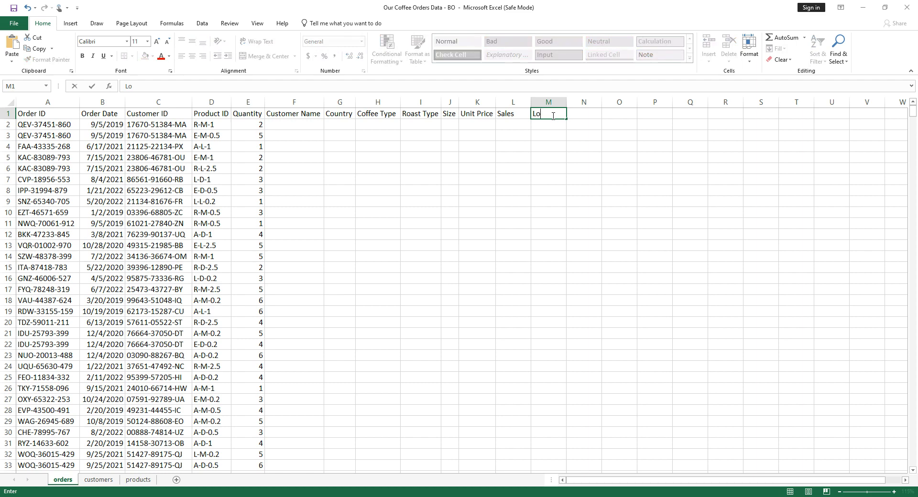
pyautogui.write('yalty Card')
pyautogui.click(536, 162)
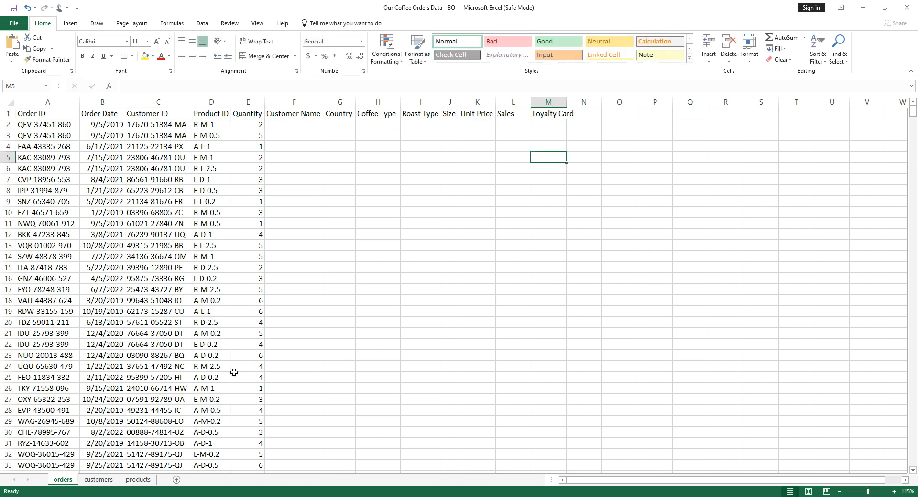
# Compare the customer records on the customers sheet with the order rows and the empty columns on the orders sheet
pyautogui.click(100, 482)
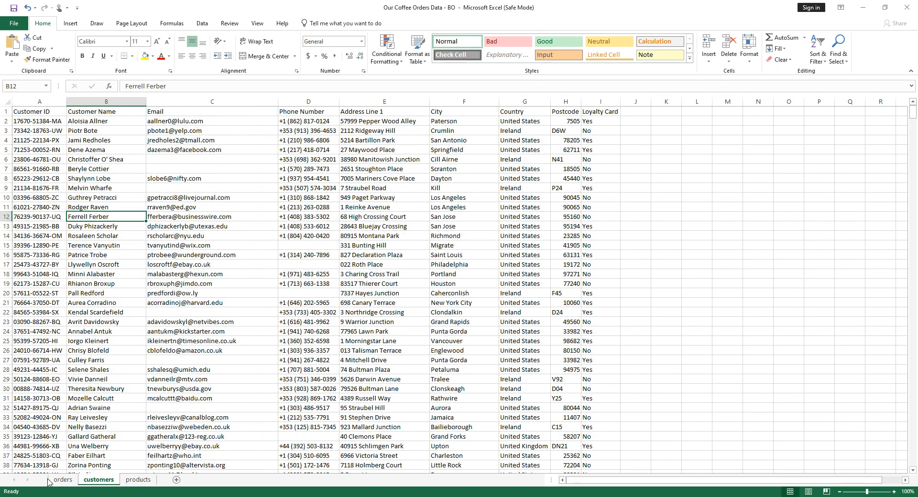
pyautogui.click(62, 480)
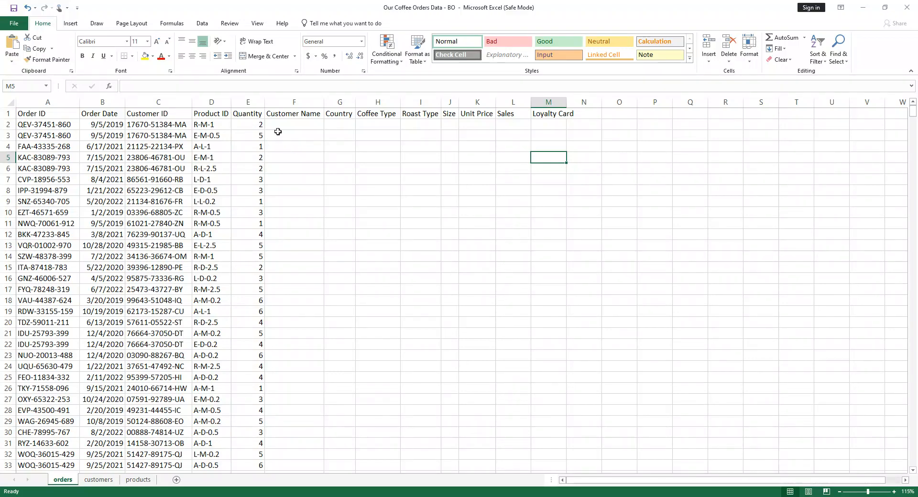
pyautogui.scroll(-11, 332, 352)
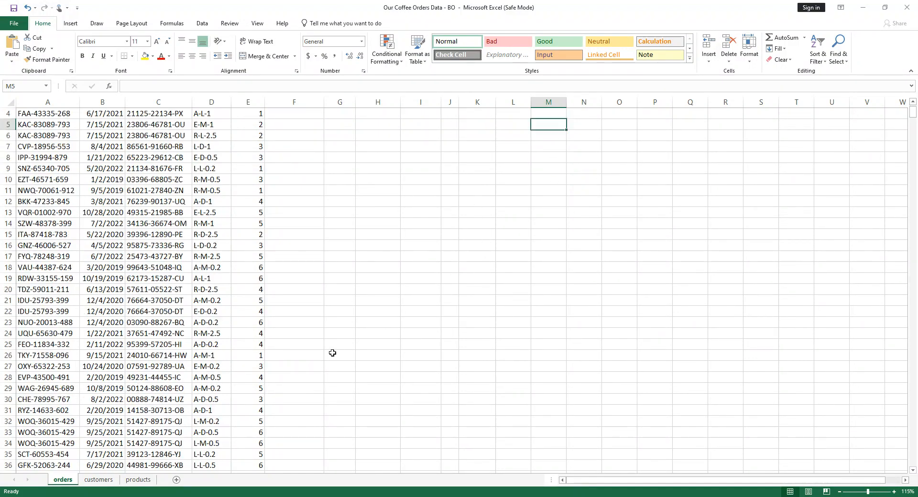
pyautogui.scroll(-3, 326, 316)
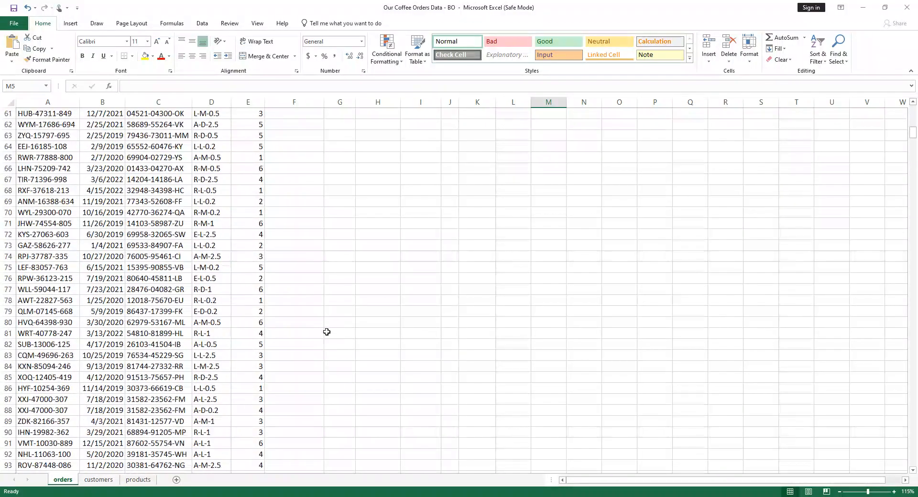
pyautogui.scroll(14, 328, 321)
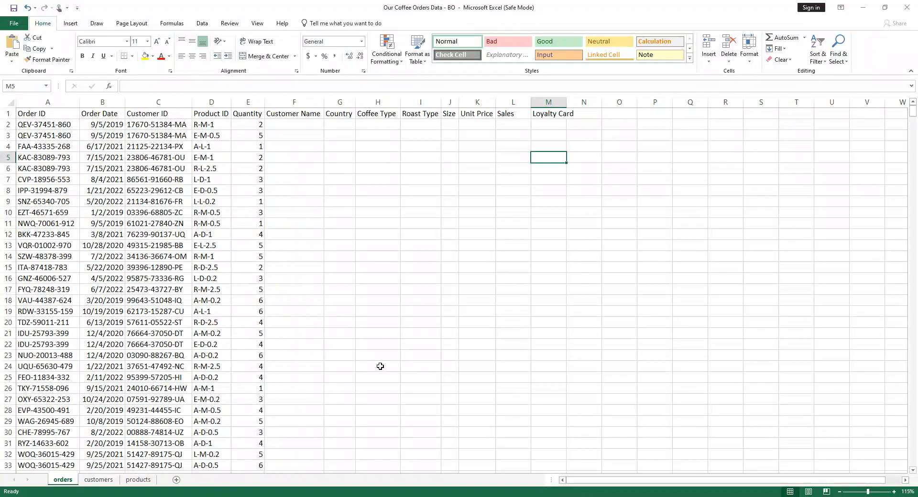
pyautogui.click(99, 480)
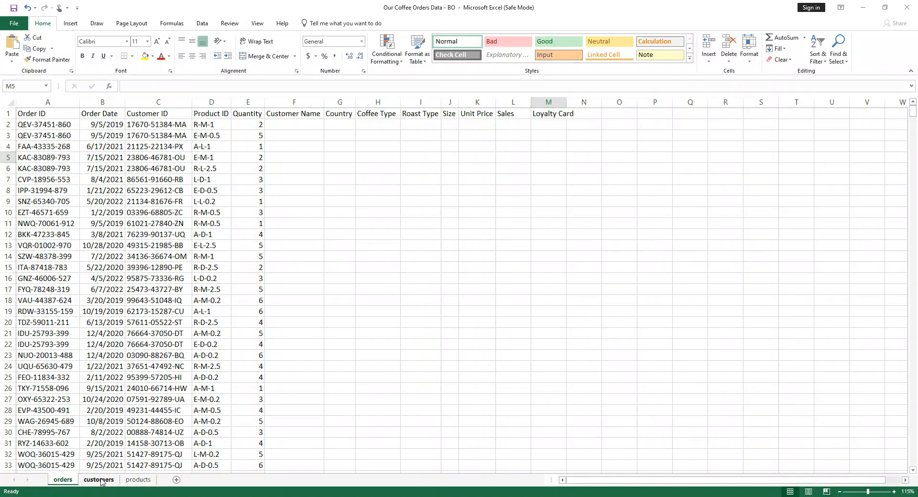
pyautogui.click(63, 480)
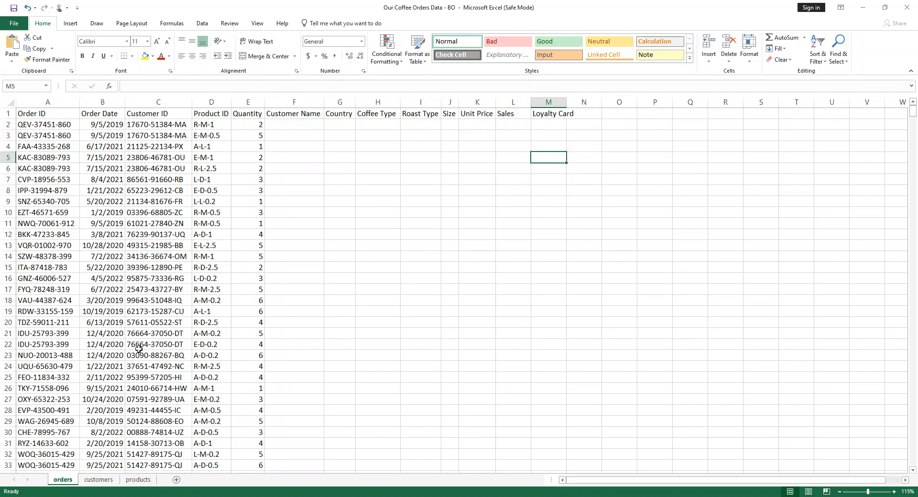
pyautogui.click(278, 123)
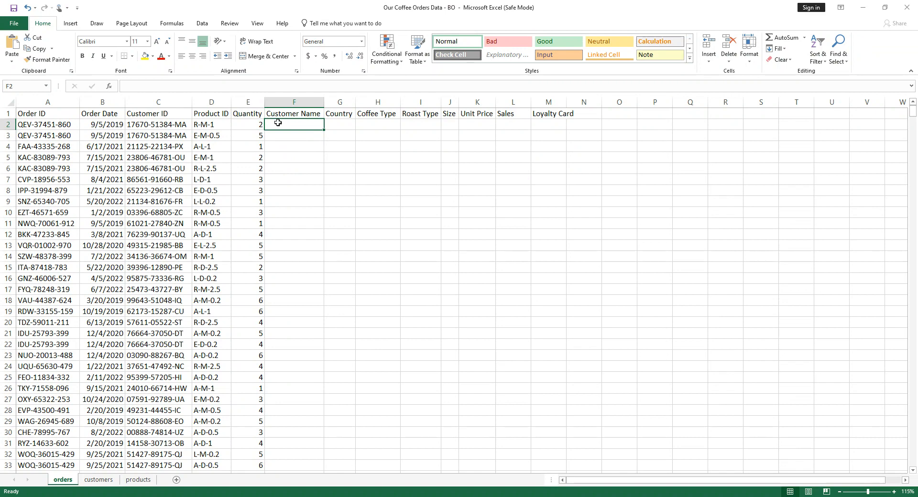
pyautogui.write('=')
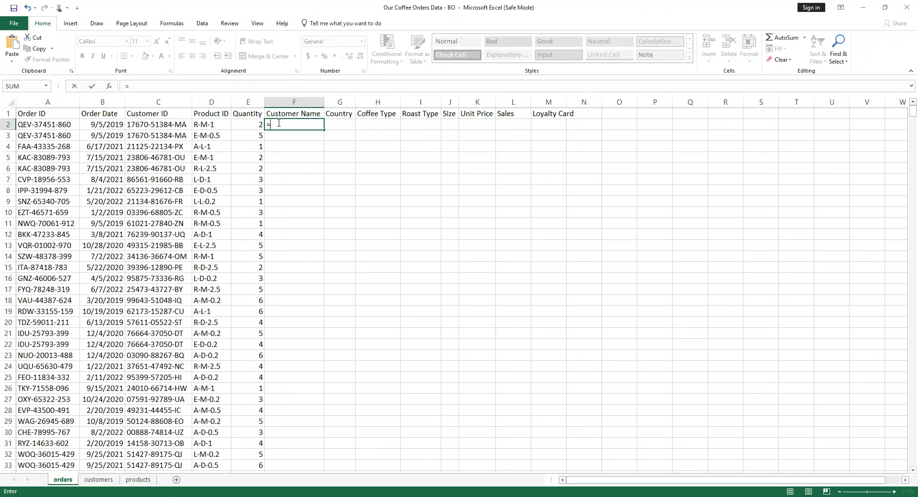
pyautogui.write('v')
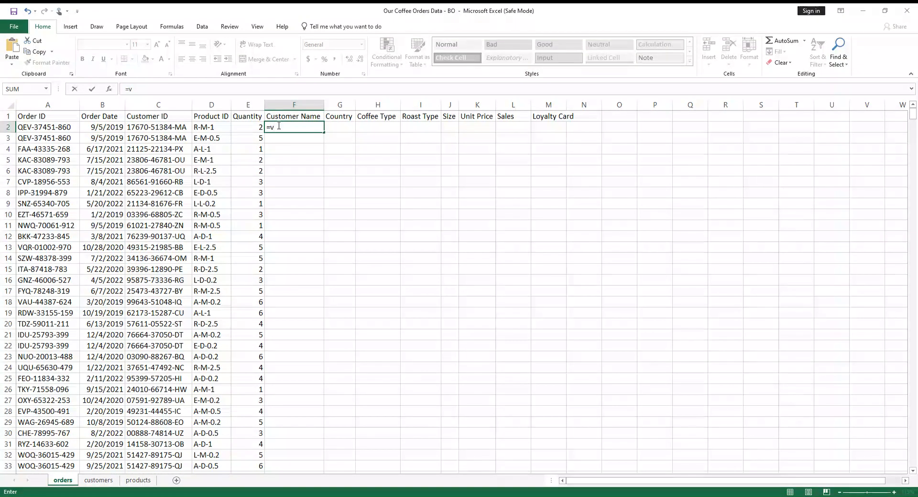
pyautogui.press('Tab')
pyautogui.press('Escape')
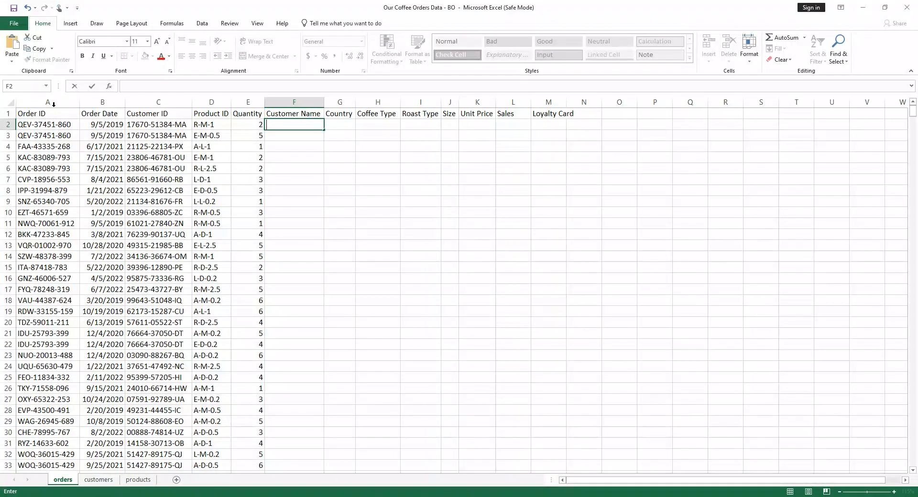
pyautogui.click(288, 180)
# Compare the Customer ID and Product ID columns on the orders sheet with the matching ID columns on the customers and products sheets
pyautogui.click(154, 115)
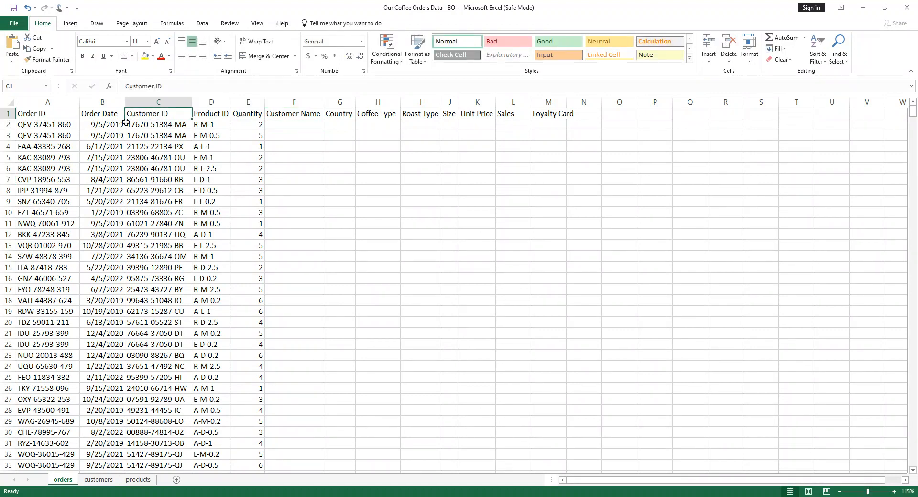
pyautogui.click(98, 479)
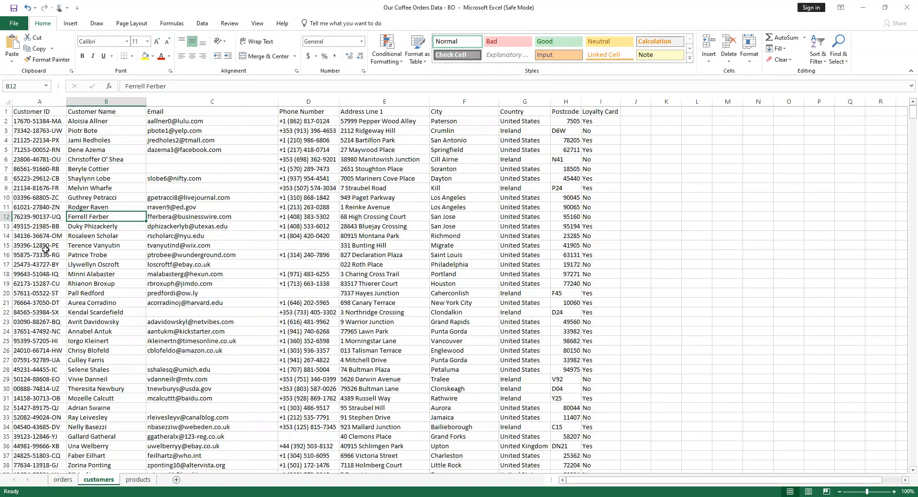
pyautogui.click(42, 115)
pyautogui.hotkey('ctrl', 'space')
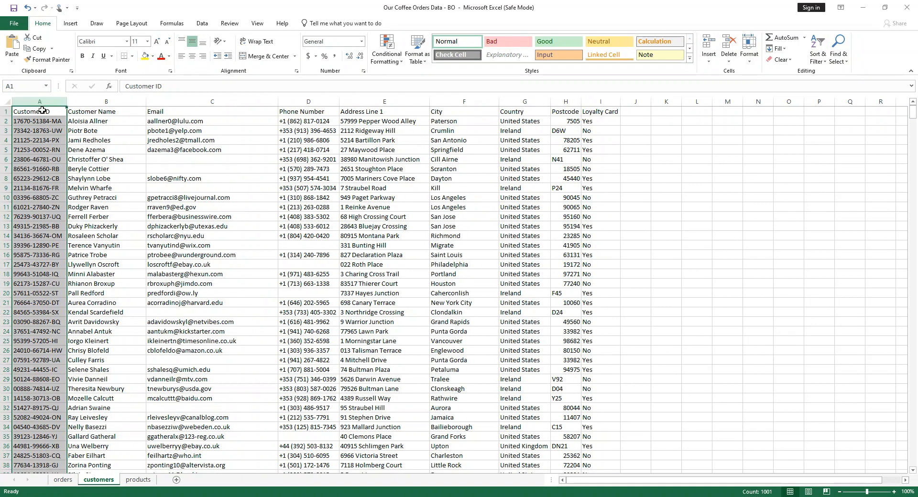
pyautogui.click(41, 150)
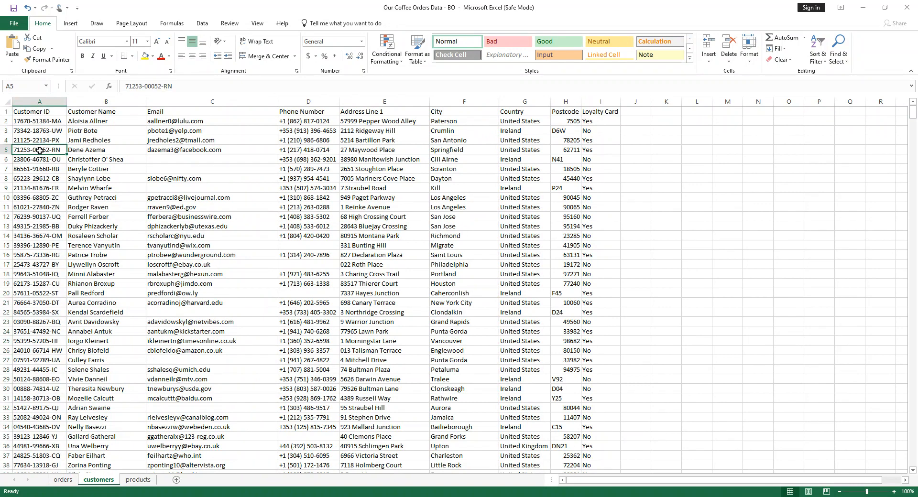
pyautogui.click(71, 479)
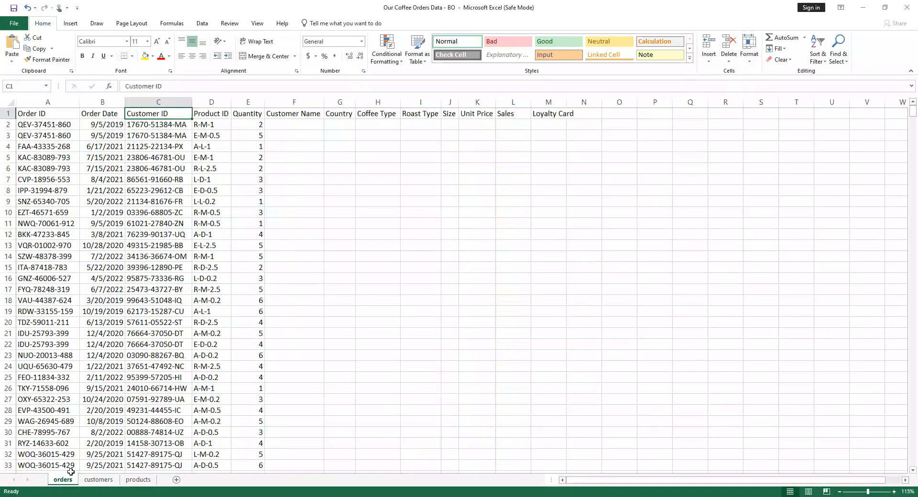
pyautogui.click(211, 113)
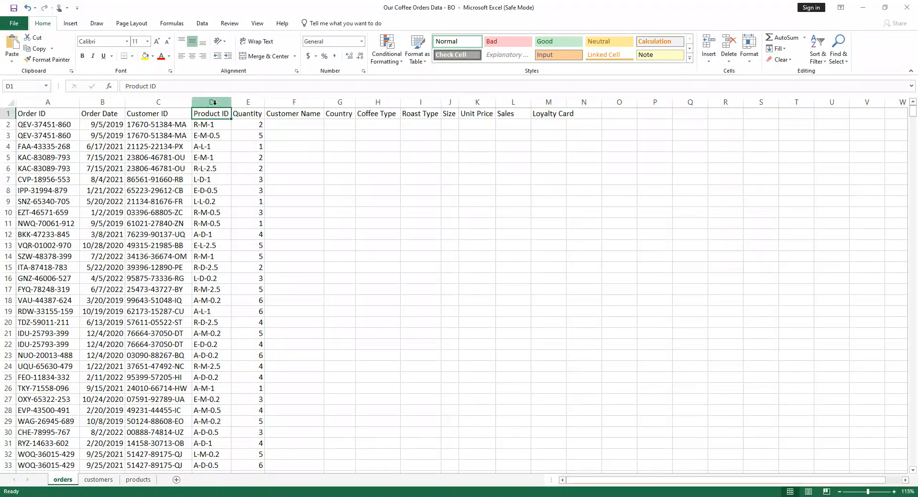
pyautogui.click(138, 479)
pyautogui.click(30, 102)
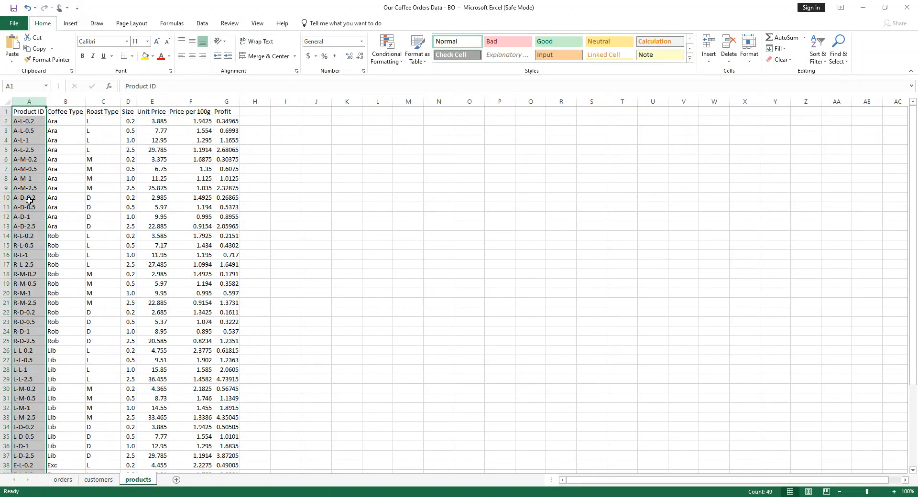
pyautogui.click(62, 479)
# Start a VLOOKUP formula in F2 of the orders sheet with C2 as the lookup value and the customers sheet as the table source
pyautogui.click(286, 128)
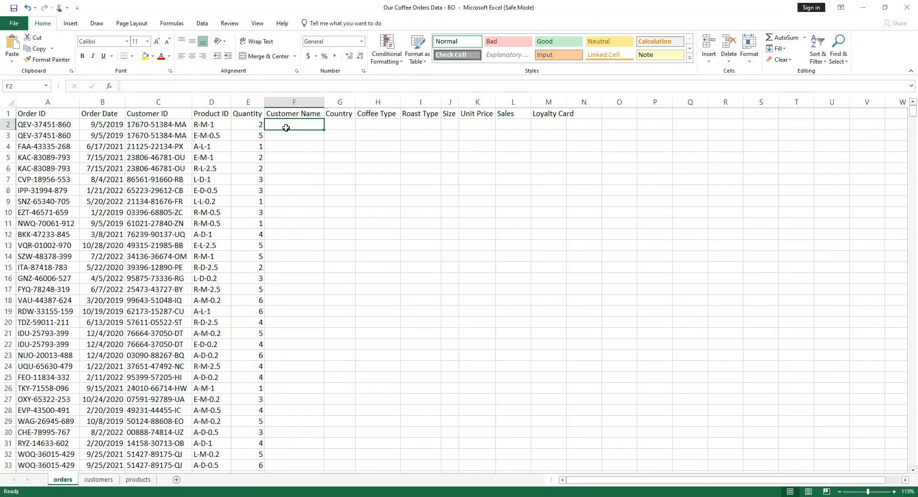
pyautogui.write('=v')
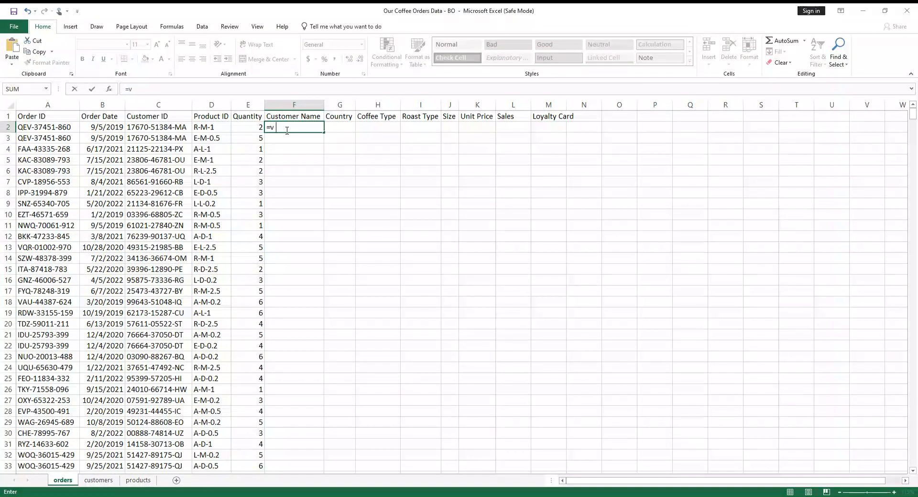
pyautogui.write('l')
pyautogui.press('Tab')
pyautogui.click(166, 125)
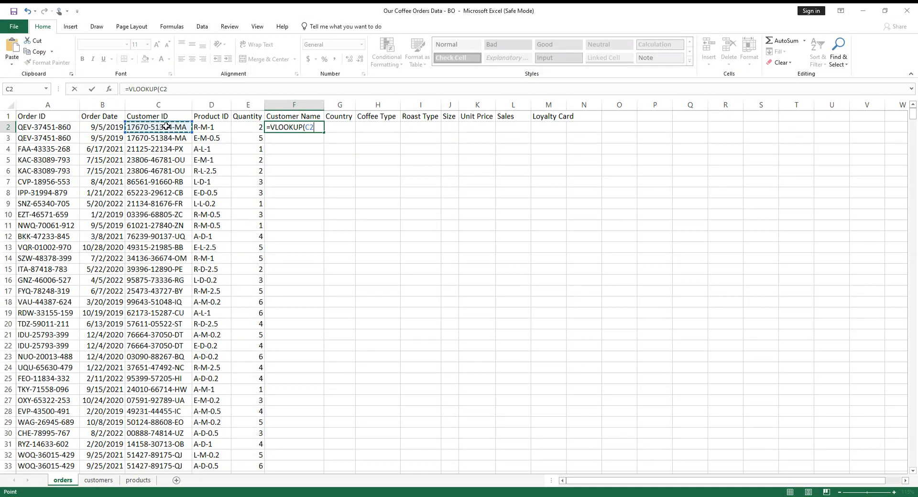
pyautogui.write(',')
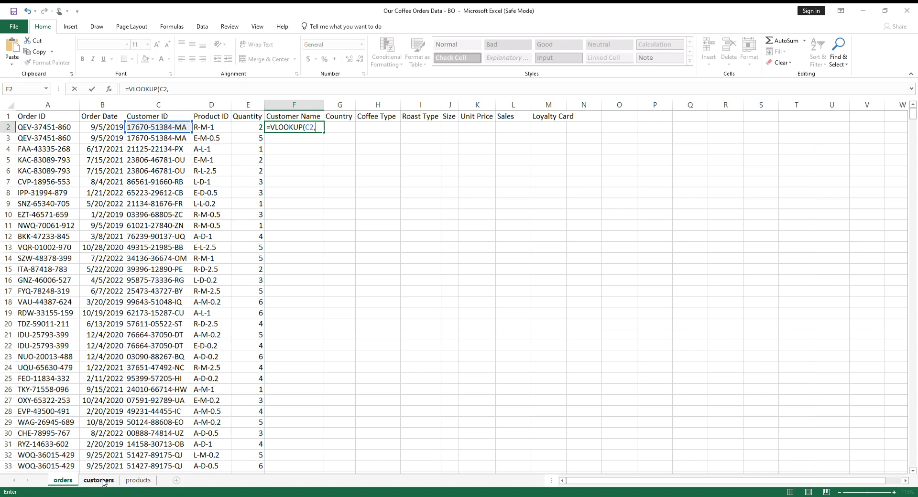
pyautogui.click(102, 481)
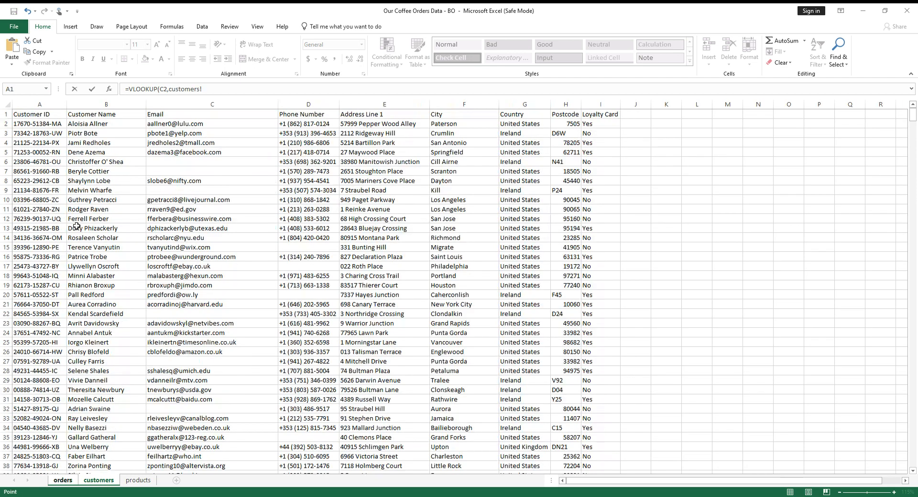
pyautogui.click(26, 115)
pyautogui.hotkey('ctrl', 'shift', 'Down')
pyautogui.hotkey('shift', 'space')
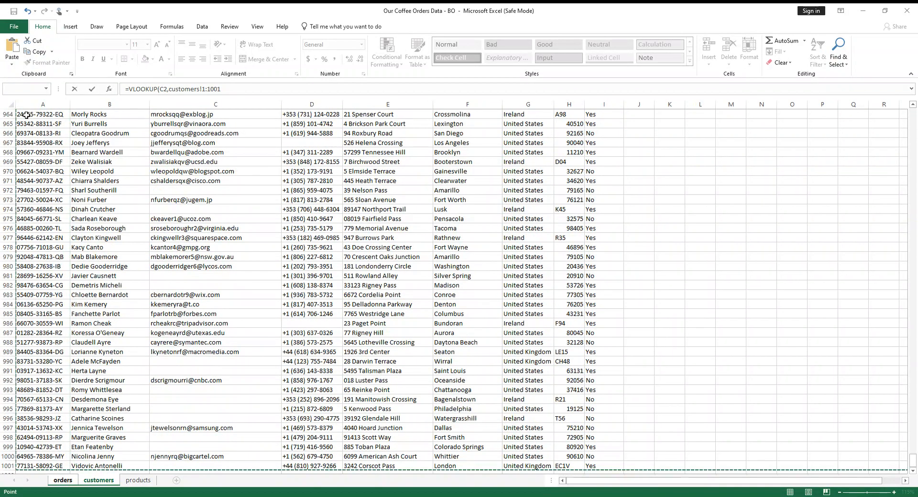
pyautogui.scroll(12, 171, 204)
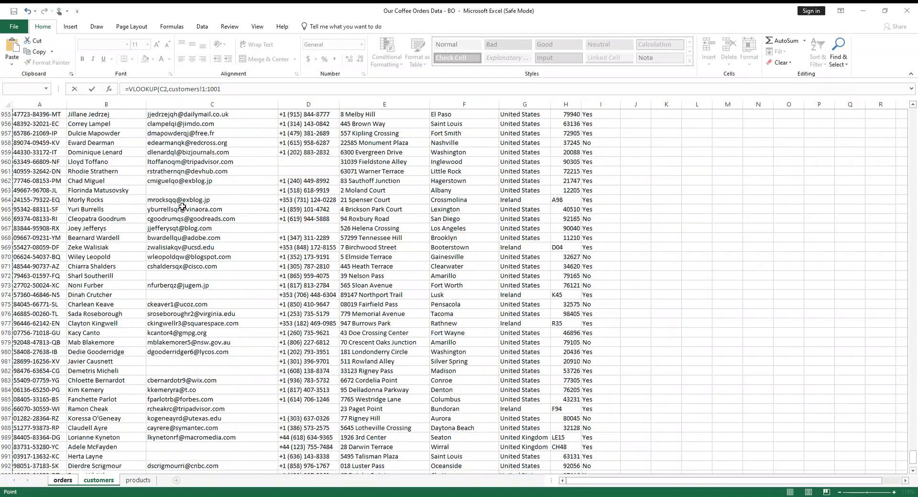
pyautogui.scroll(20, 171, 205)
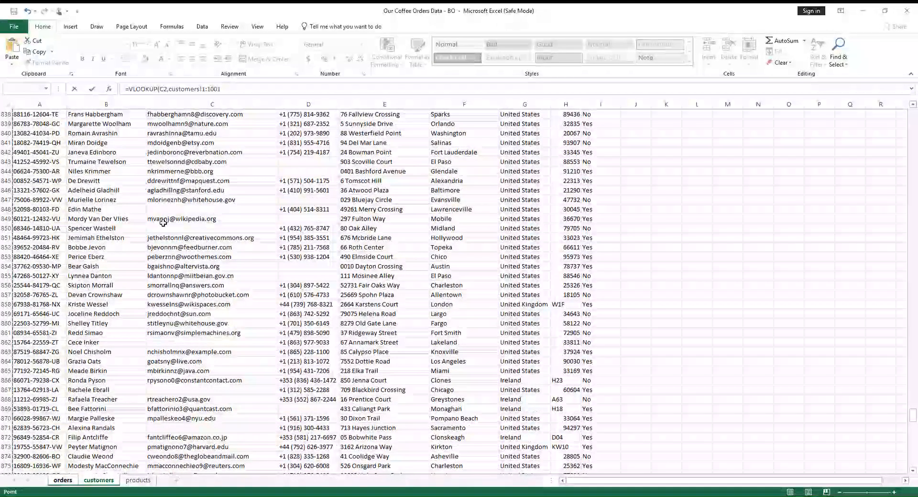
pyautogui.hotkey('ctrl', 'Home')
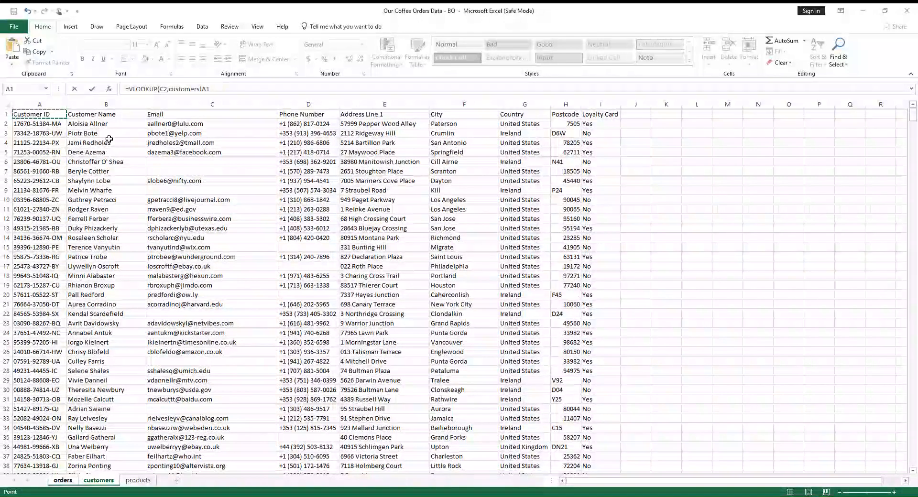
# Set the VLOOKUP table array to columns A:B of the customers sheet and make the reference absolute as $A:$B
pyautogui.moveTo(58, 105); pyautogui.dragTo(105, 107)
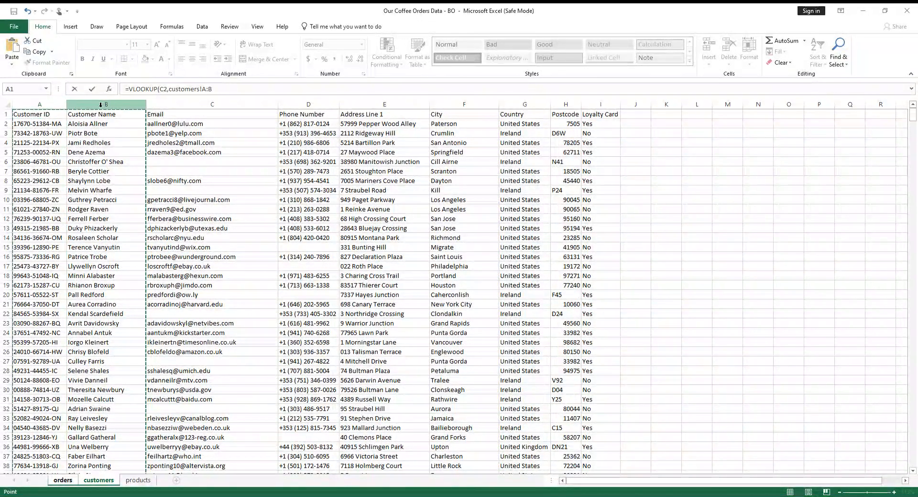
pyautogui.click(216, 88)
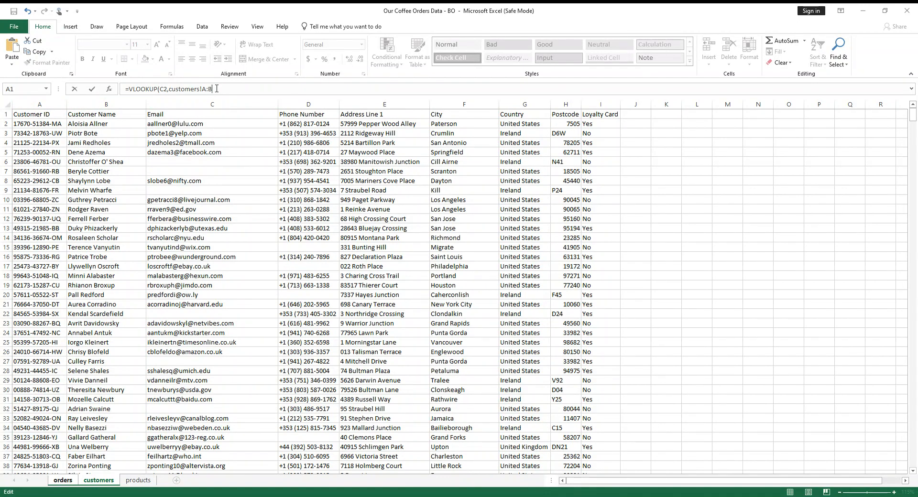
pyautogui.press('F4')
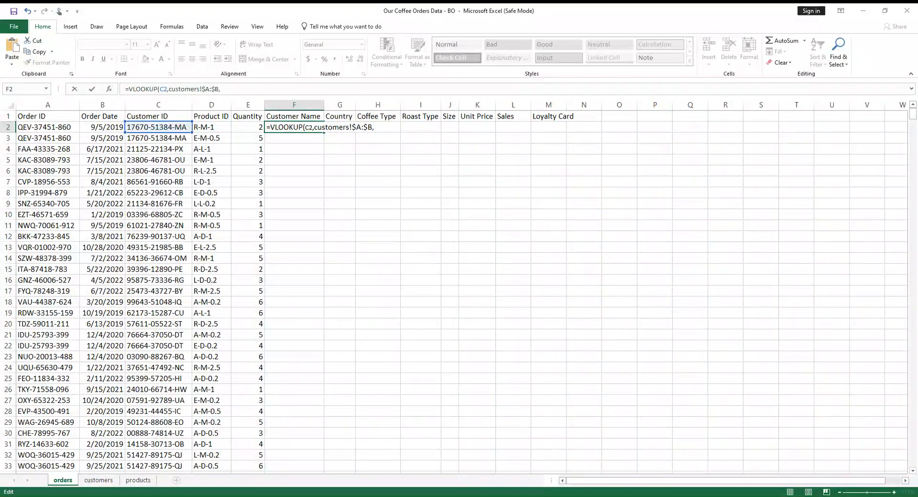
# Complete the F2 formula with column index 2 and exact match 0, and fill it down the Customer Name column
pyautogui.click(98, 482)
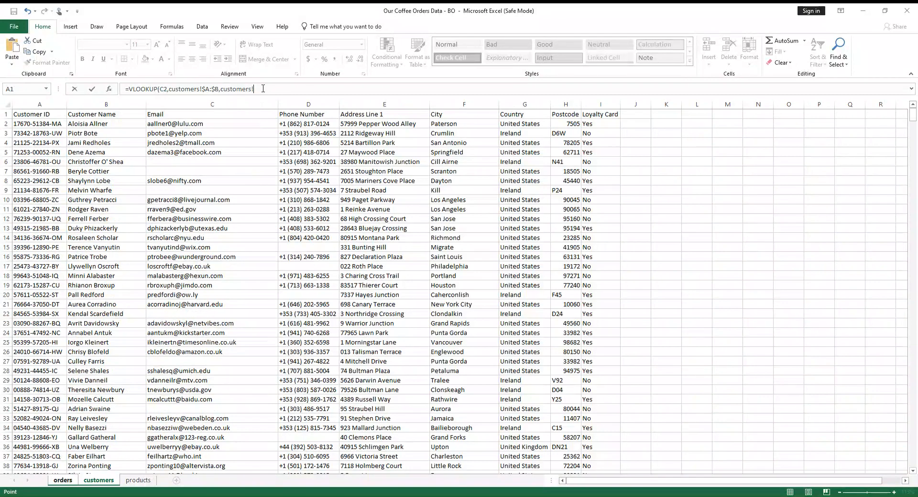
pyautogui.press('BackSpace')
pyautogui.press('BackSpace')
pyautogui.press('BackSpace')
pyautogui.press('BackSpace')
pyautogui.write('0)')
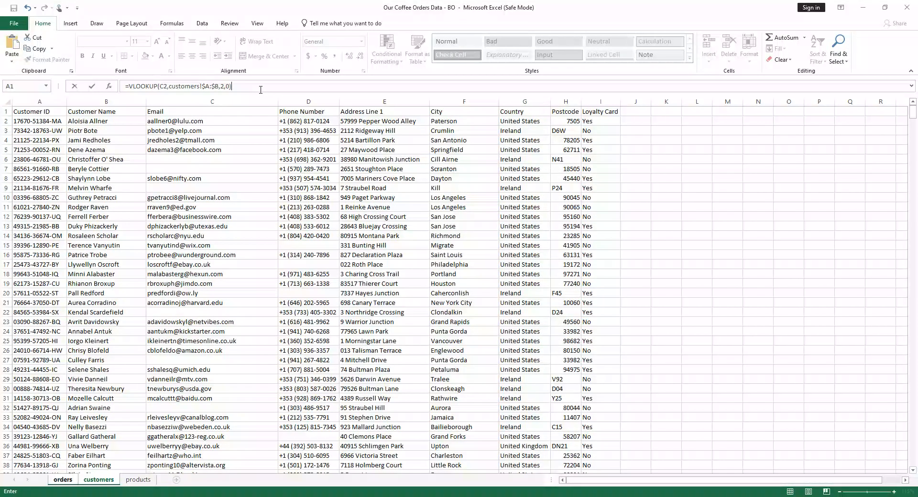
pyautogui.press('Return')
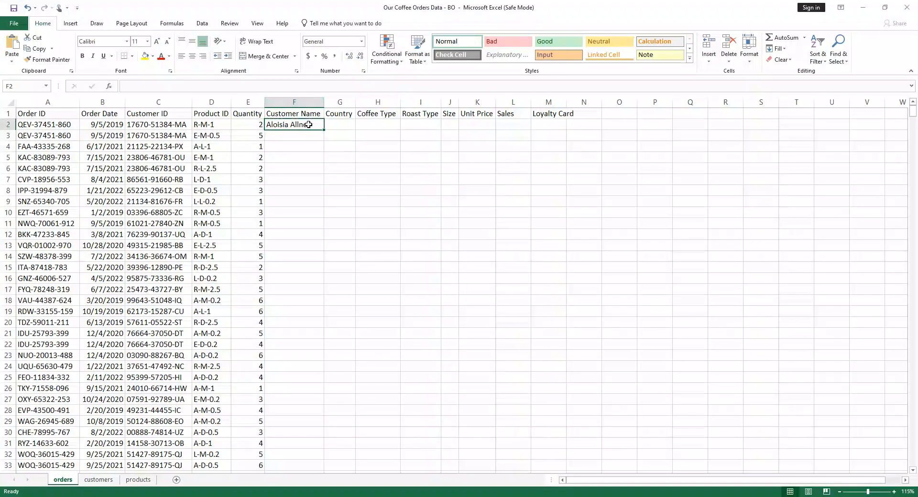
pyautogui.click(306, 127)
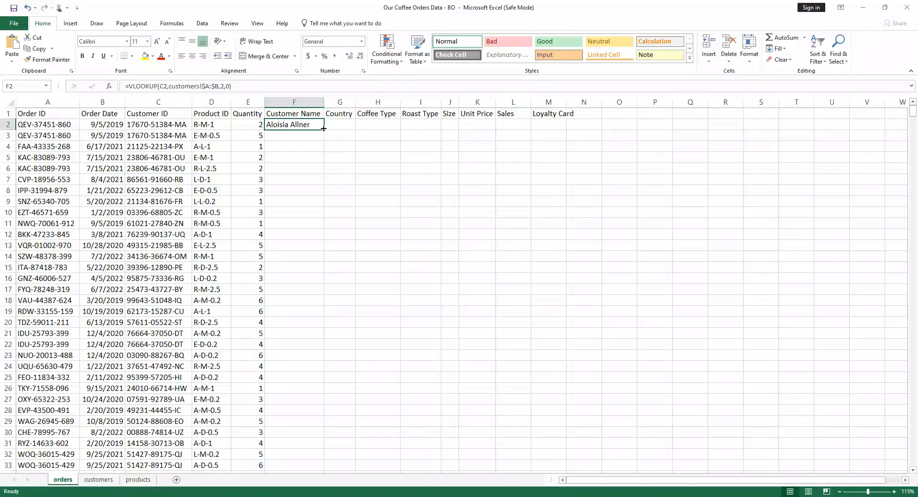
pyautogui.doubleClick(323, 129)
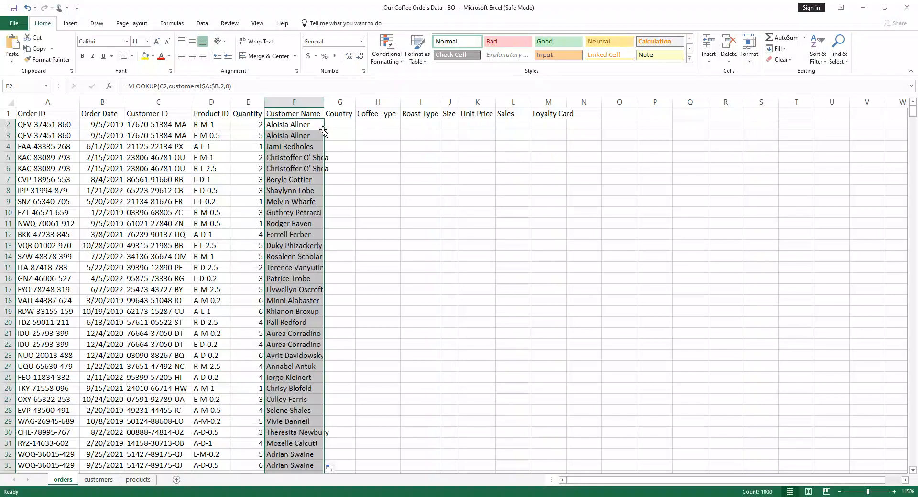
# Start a VLOOKUP formula in G2 of the orders sheet with C2 as the lookup value
pyautogui.click(343, 124)
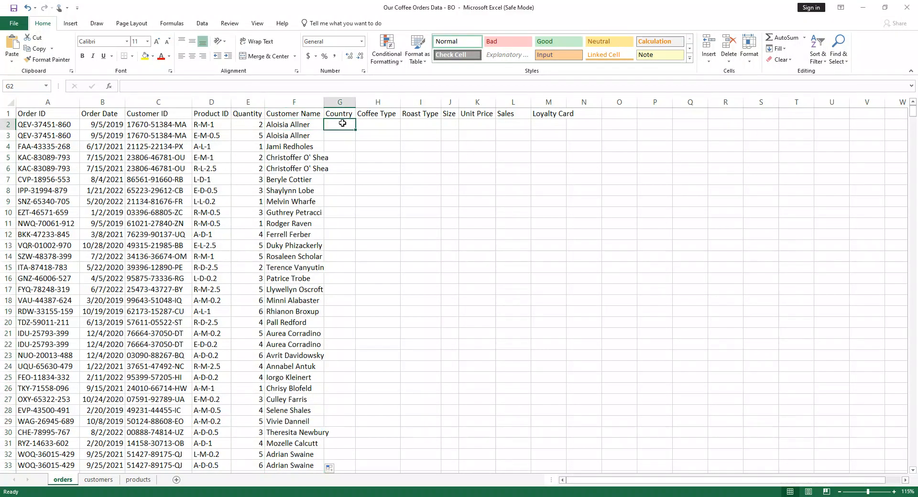
pyautogui.write('=')
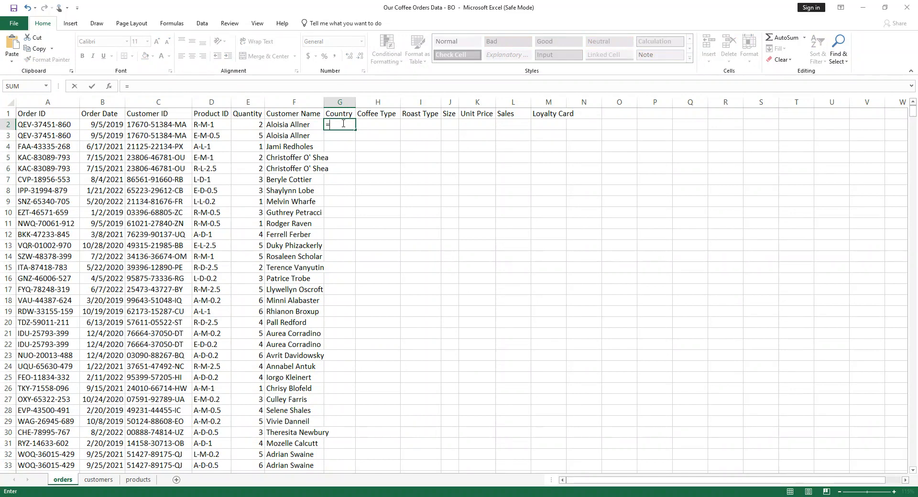
pyautogui.write('v')
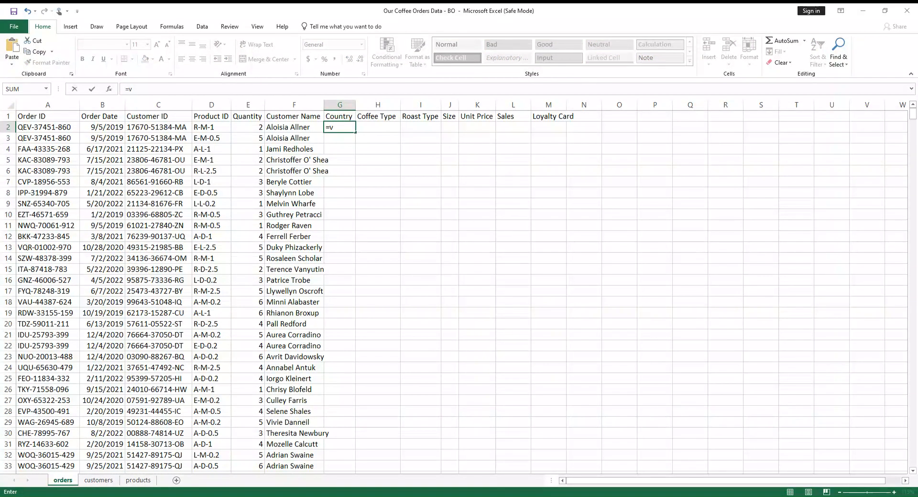
pyautogui.doubleClick(358, 185)
pyautogui.click(145, 128)
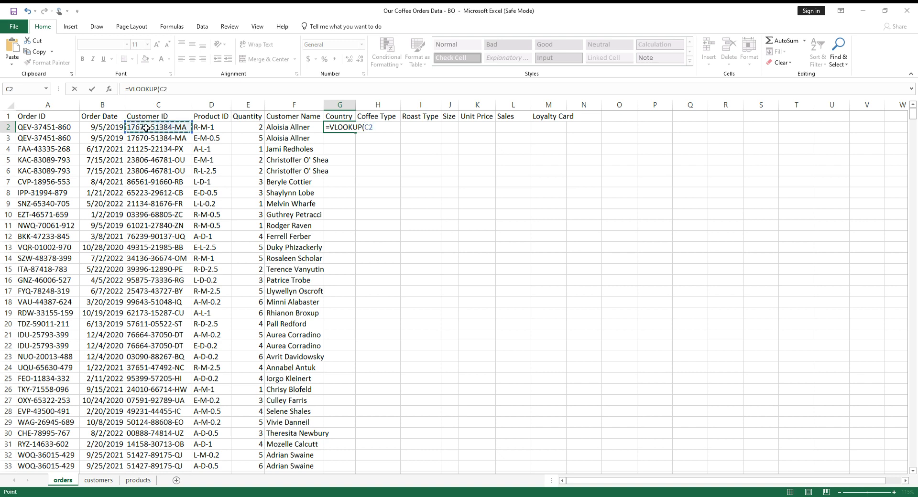
pyautogui.write(',')
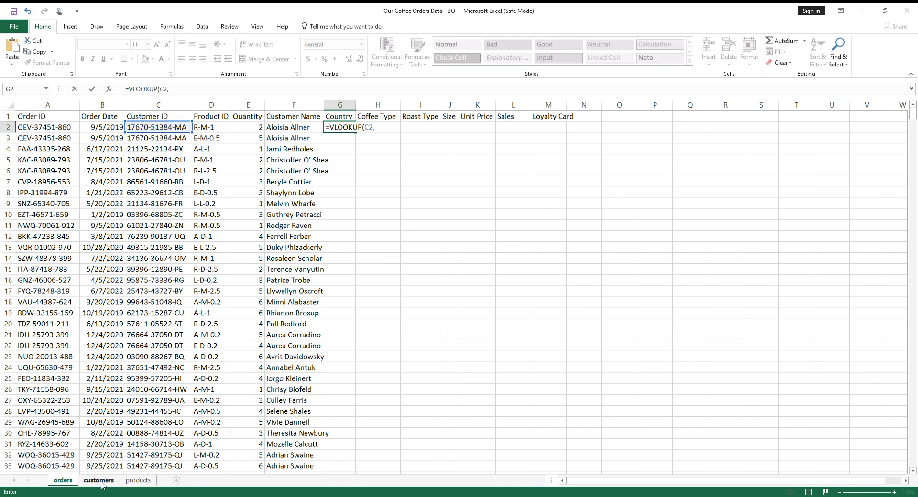
# Set the VLOOKUP table array to columns A:G of the customers sheet and make the reference absolute as $A:$G
pyautogui.click(103, 480)
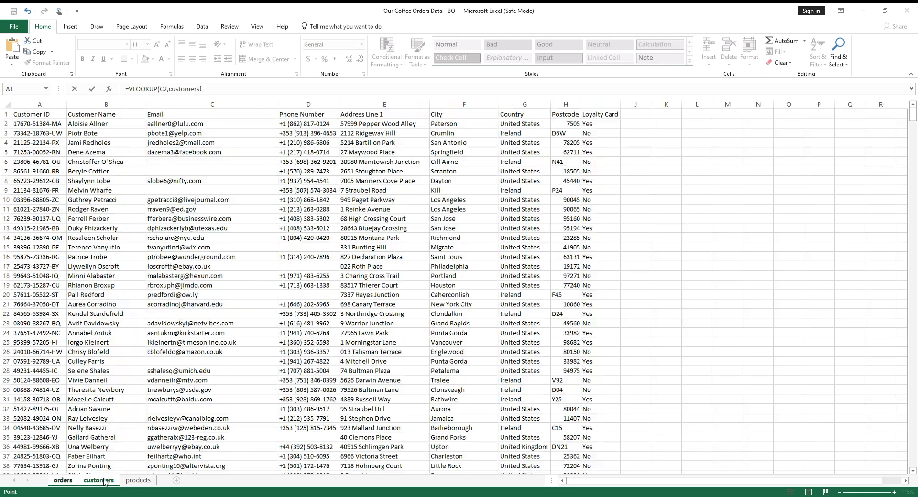
pyautogui.moveTo(161, 111); pyautogui.dragTo(502, 106)
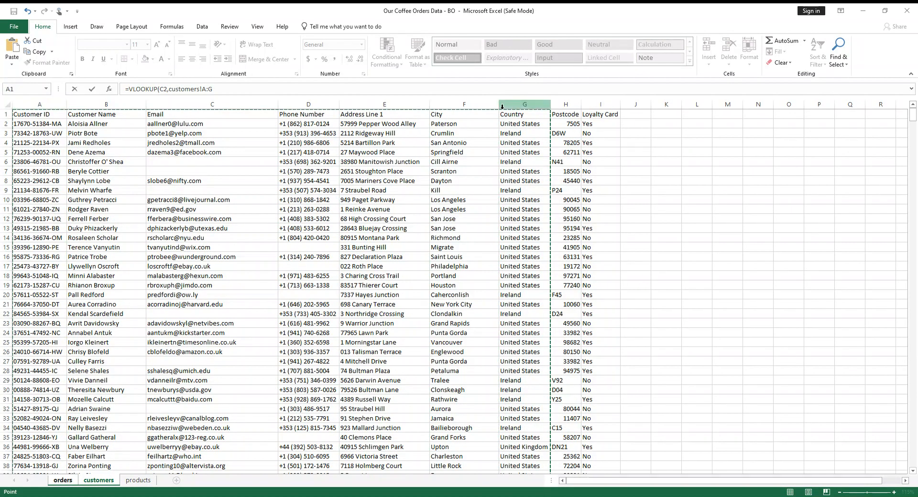
pyautogui.click(216, 89)
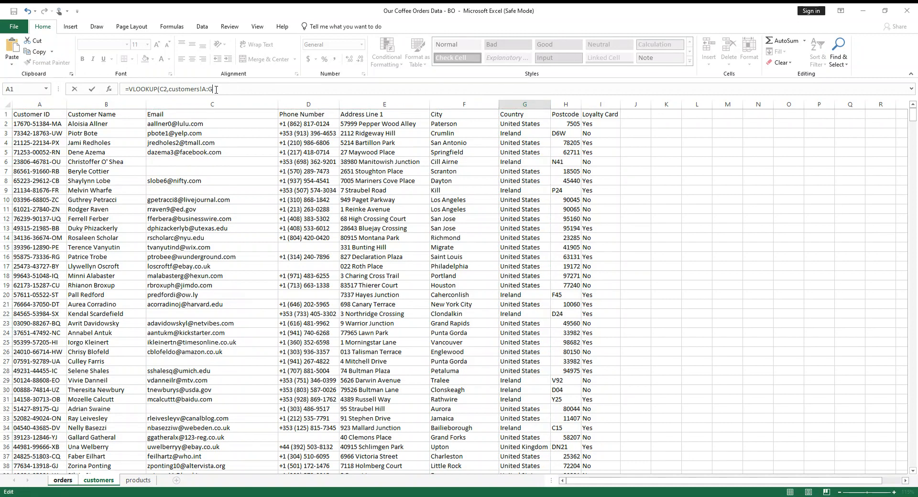
pyautogui.press('F4')
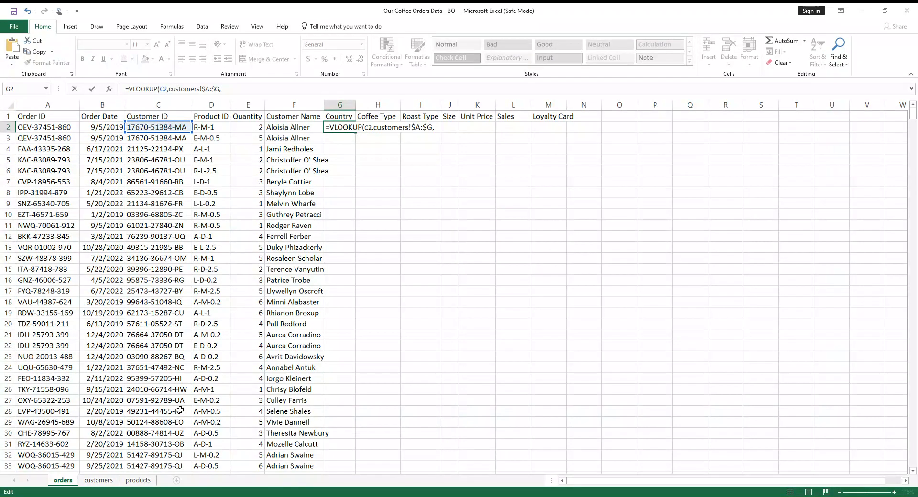
# Complete the G2 formula with column index 7 and exact match 0, without any extra sheet reference in the index argument
pyautogui.click(106, 481)
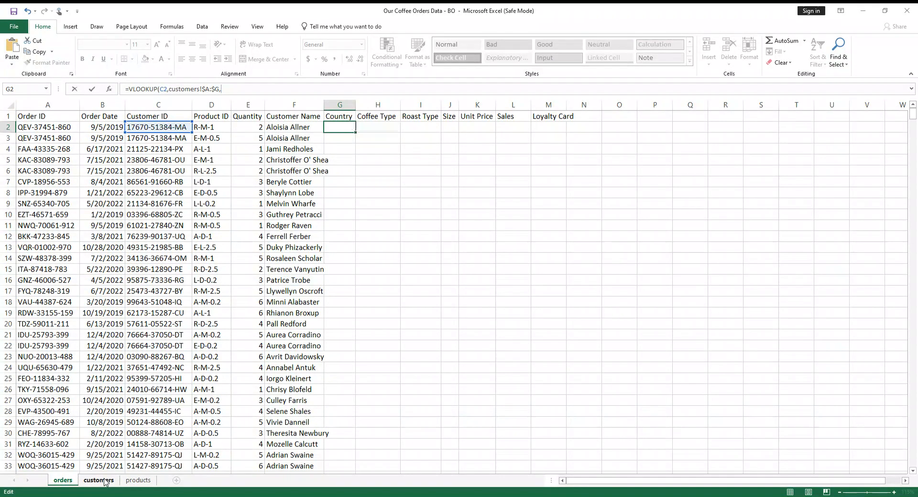
pyautogui.moveTo(254, 89); pyautogui.dragTo(225, 90)
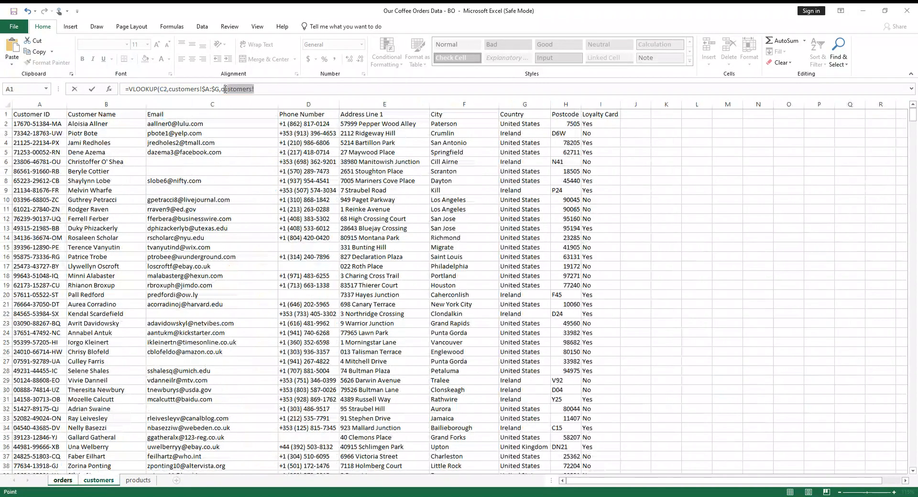
pyautogui.press('BackSpace')
pyautogui.write('7')
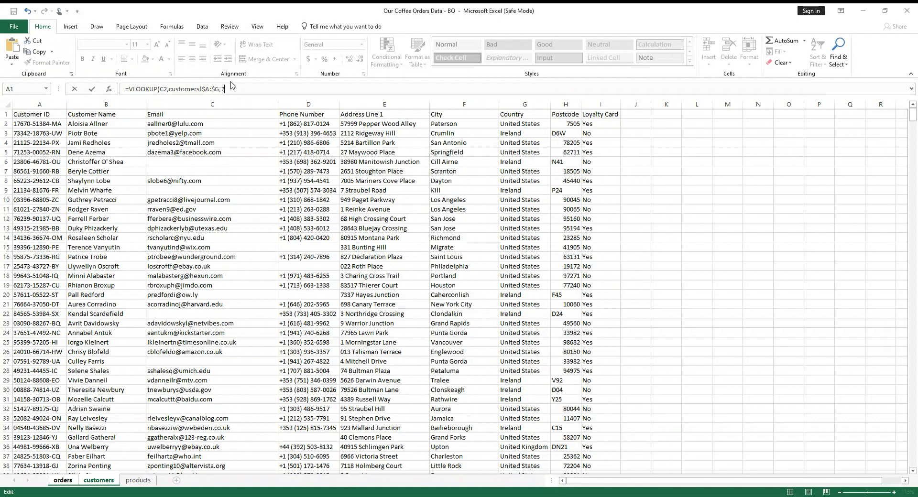
pyautogui.write(',0)')
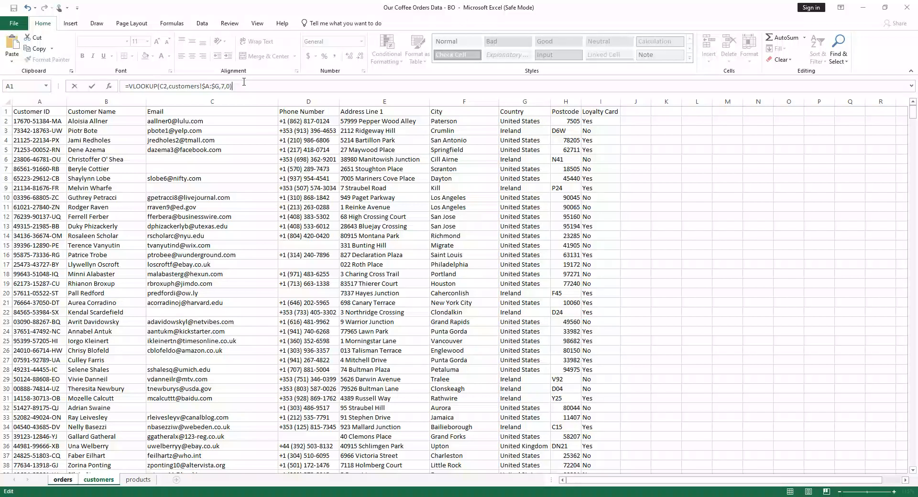
pyautogui.press('Return')
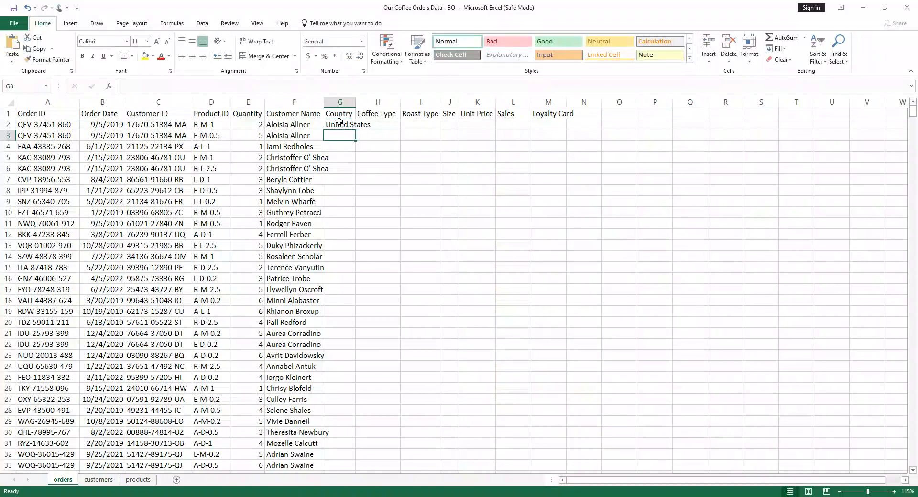
# Fill the G2 formula down the Country column and check the filled rows
pyautogui.click(342, 123)
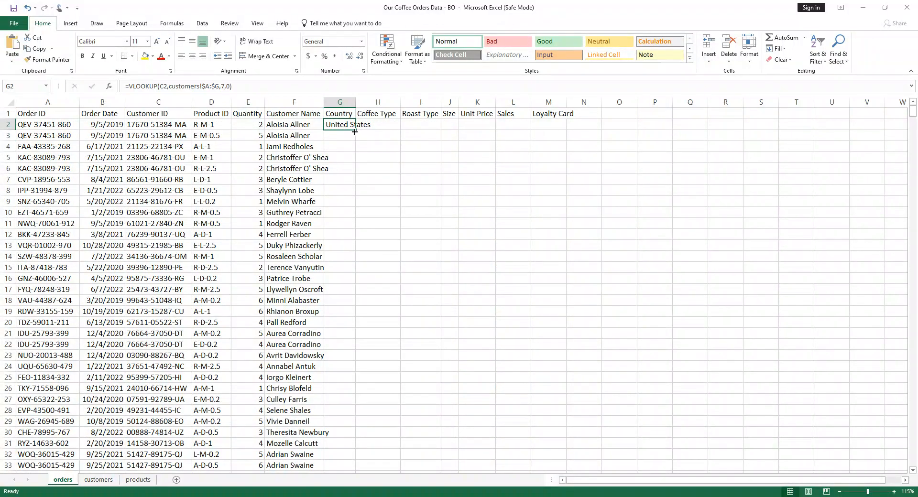
pyautogui.doubleClick(355, 130)
pyautogui.scroll(-12, 330, 286)
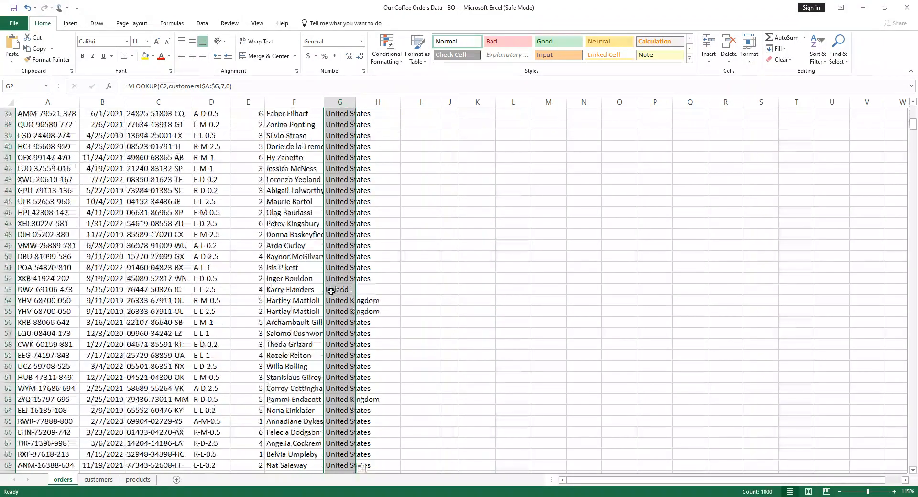
pyautogui.scroll(5, 330, 286)
pyautogui.scroll(7, 330, 286)
pyautogui.scroll(-1, 332, 289)
pyautogui.scroll(1, 333, 290)
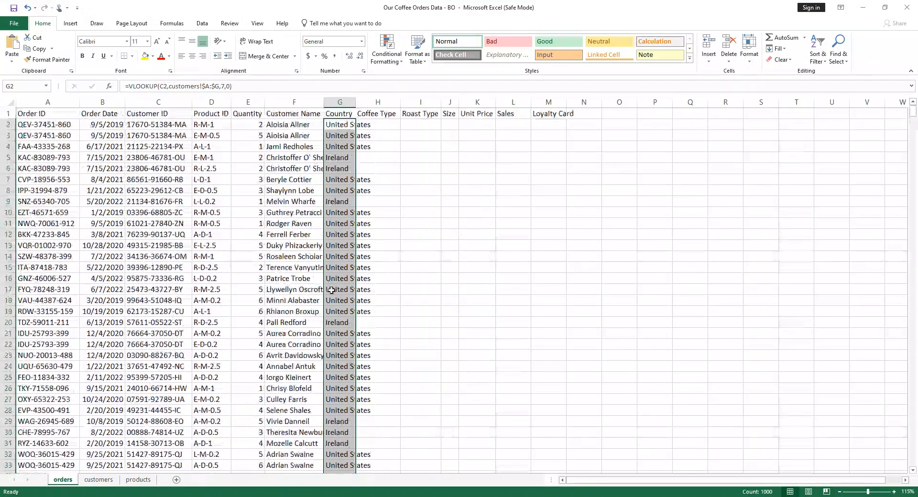
pyautogui.scroll(-8, 336, 292)
pyautogui.scroll(8, 336, 292)
# Review the product columns on the products sheet and start an INDEX formula in H2 of the orders sheet
pyautogui.click(380, 123)
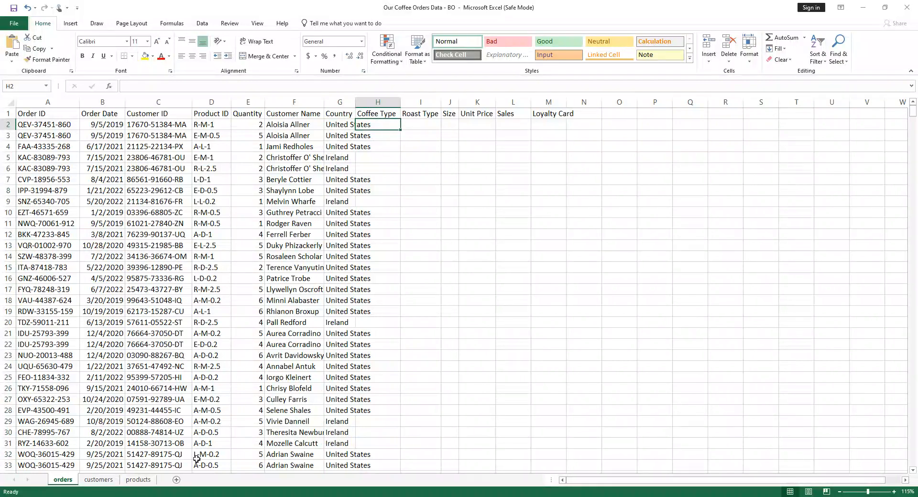
pyautogui.click(137, 480)
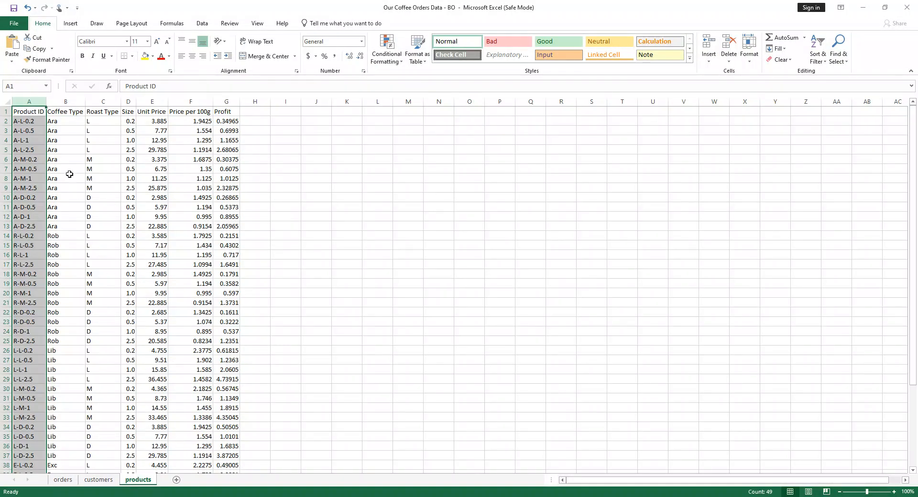
pyautogui.click(63, 124)
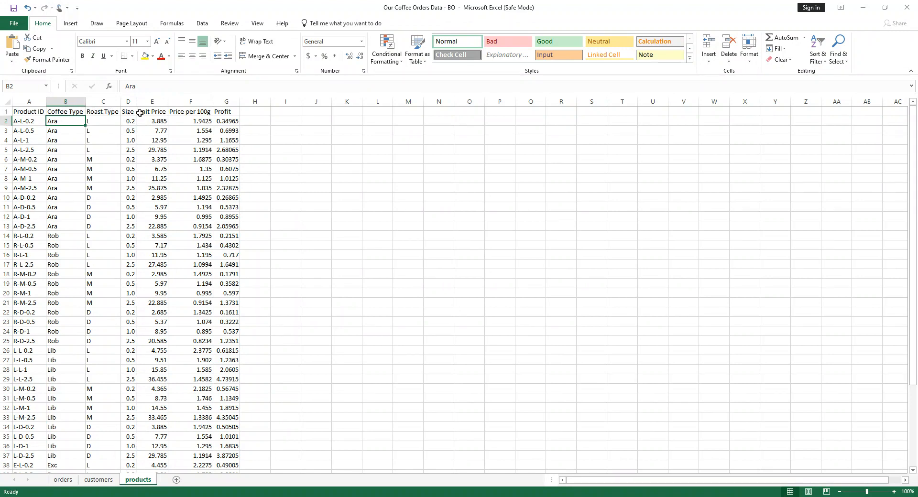
pyautogui.click(62, 480)
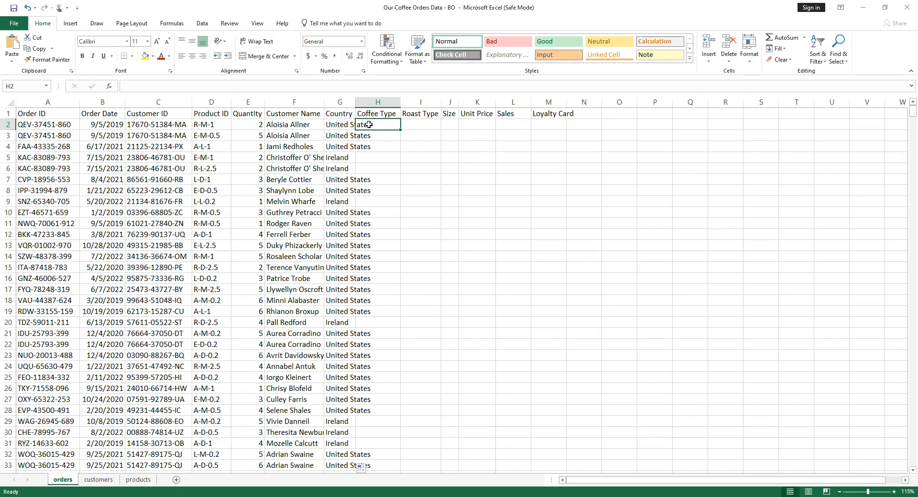
pyautogui.write('=')
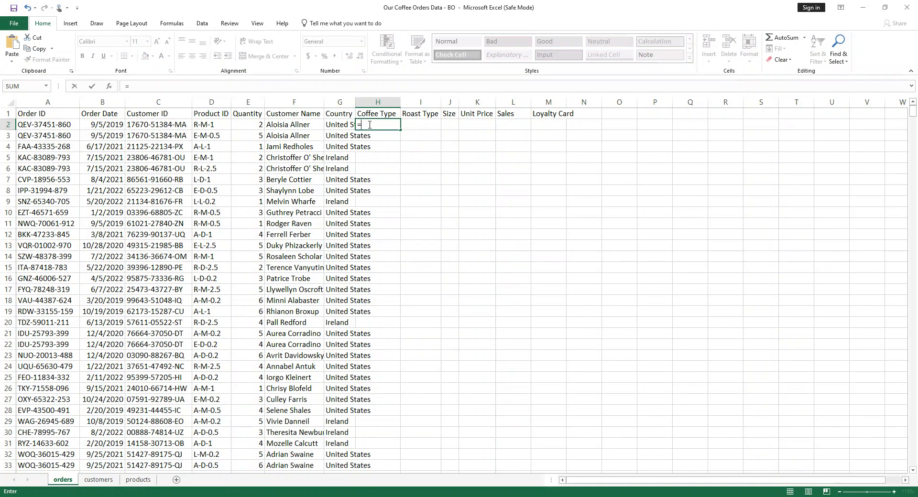
pyautogui.write('in')
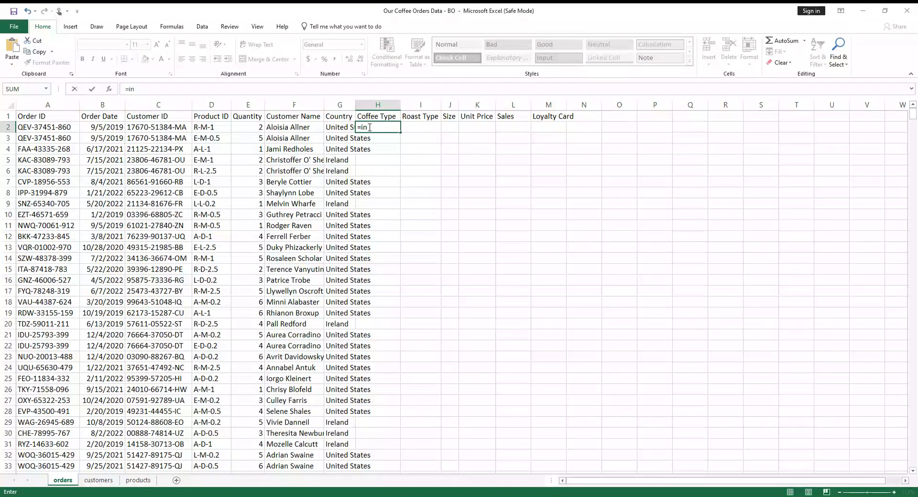
pyautogui.press('Tab')
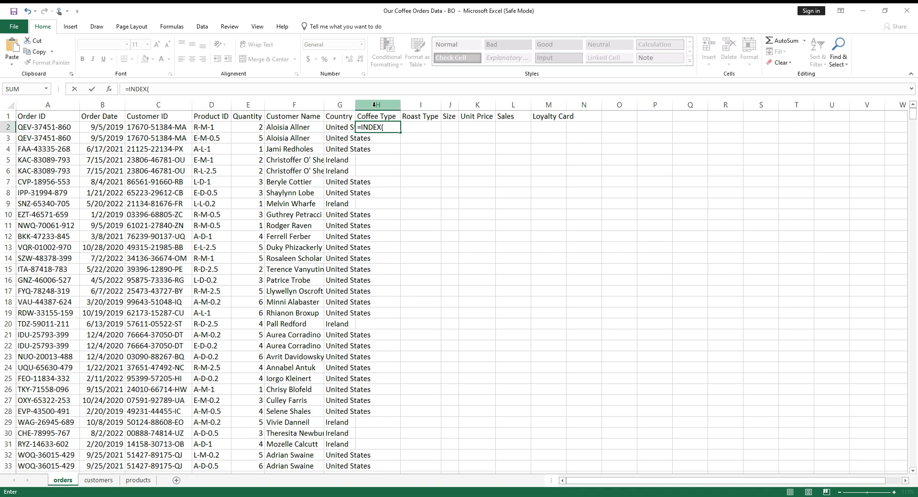
# Set the INDEX array to A1:G49 on the products sheet and make the reference absolute as $A$1:$G$49
pyautogui.click(143, 487)
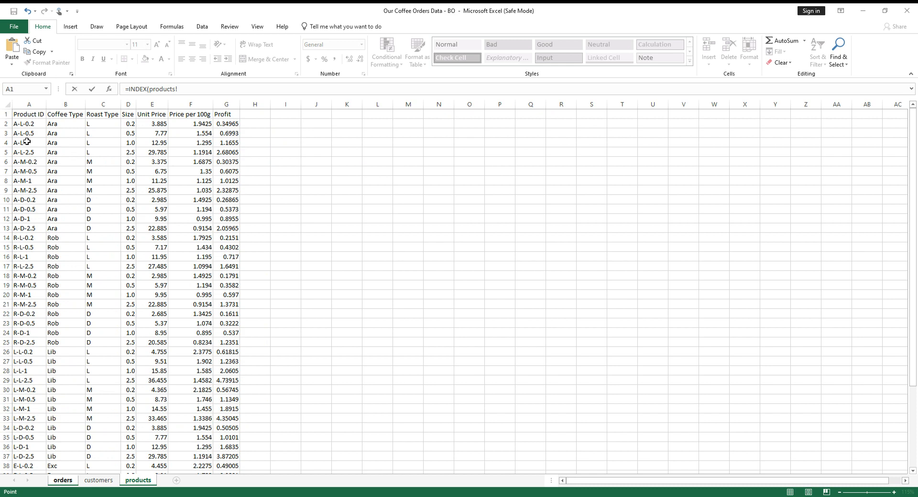
pyautogui.click(25, 115)
pyautogui.hotkey('ctrl', 'shift', 'Down')
pyautogui.hotkey('ctrl', 'shift', 'Right')
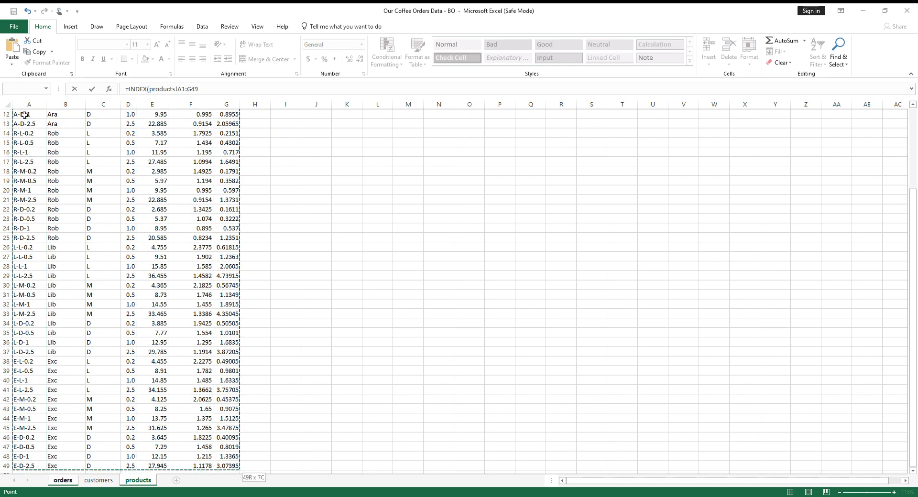
pyautogui.press('F4')
pyautogui.click(216, 88)
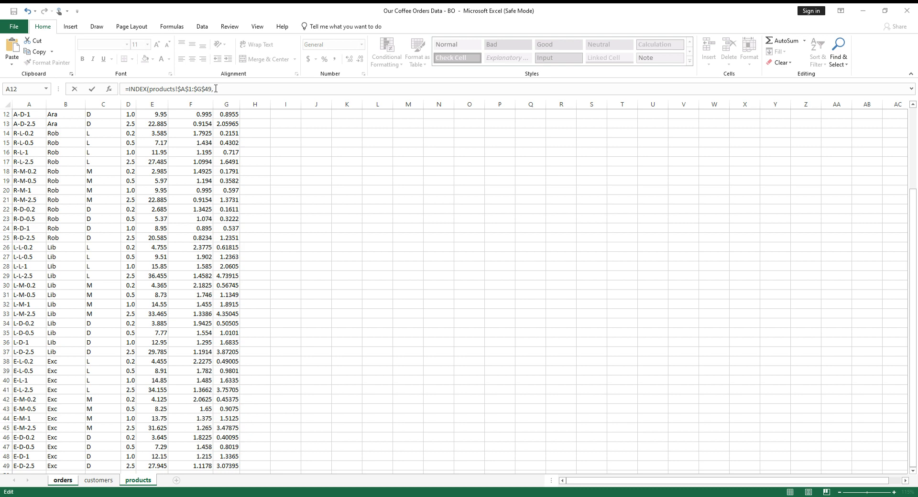
# Nest a MATCH function as the INDEX row argument, with D2 of the orders sheet as its lookup value
pyautogui.write('a')
pyautogui.press('Tab')
pyautogui.scroll(1, 278, 233)
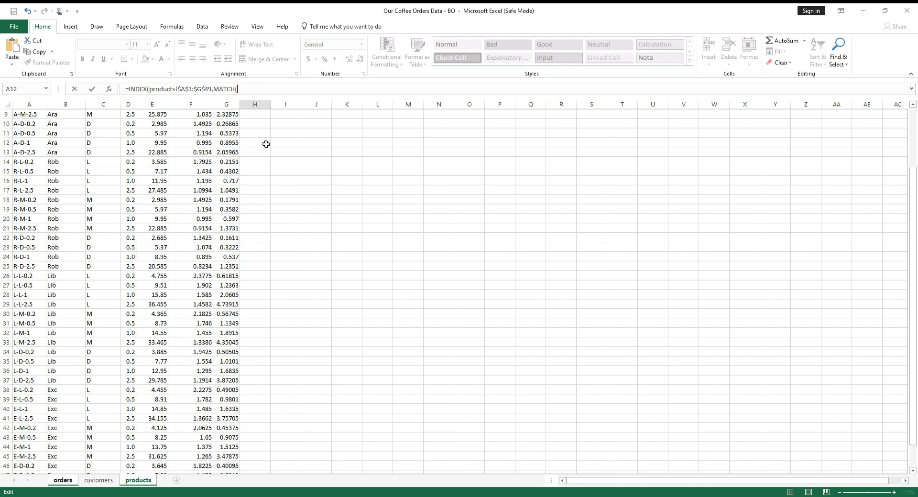
pyautogui.scroll(3, 268, 149)
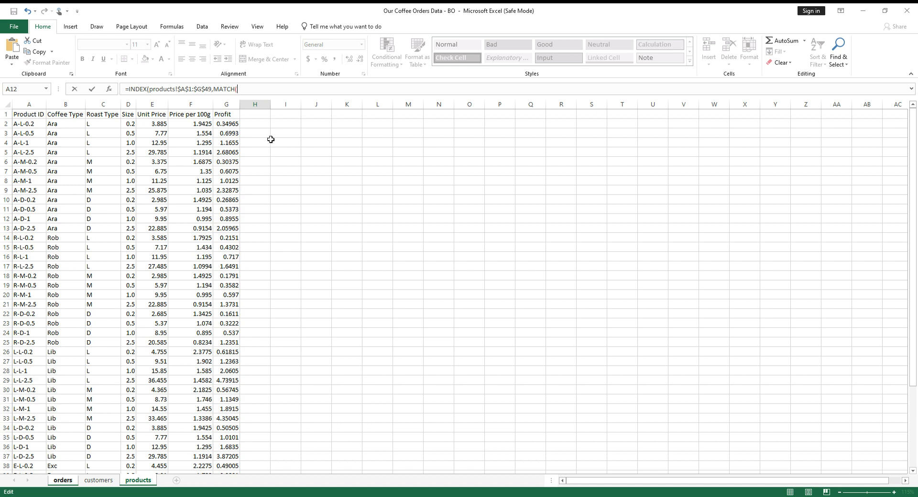
pyautogui.click(63, 481)
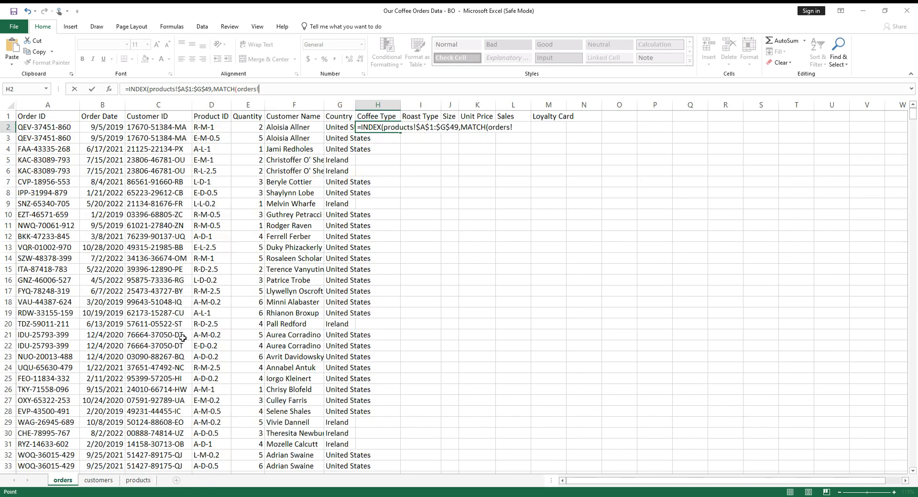
pyautogui.click(215, 127)
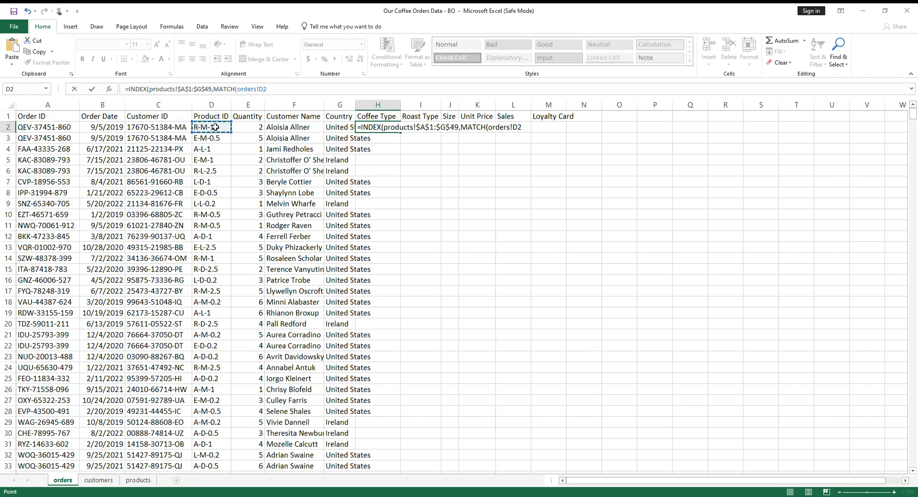
pyautogui.write(',')
# Complete the row MATCH with the absolute range $A$1:$A$49 on the products sheet as lookup array and match type 0
pyautogui.click(137, 480)
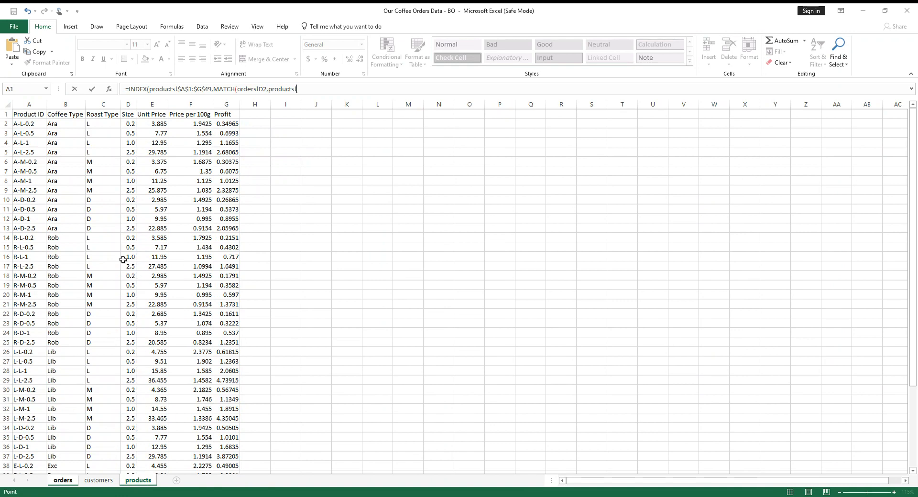
pyautogui.click(28, 115)
pyautogui.hotkey('ctrl', 'shift', 'Down')
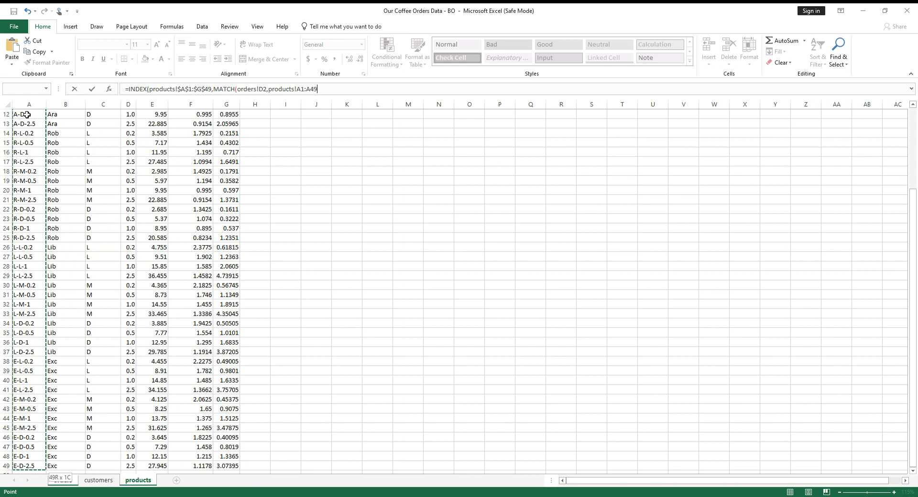
pyautogui.press('F4')
pyautogui.write(',0),')
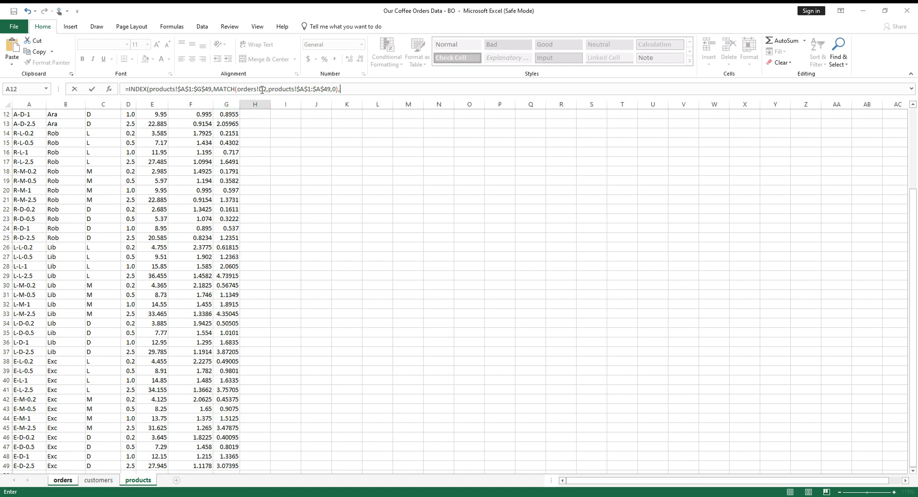
# Fix the column of the first MATCH's lookup value in the H2 formula, making it $D2 on the orders sheet
pyautogui.click(62, 480)
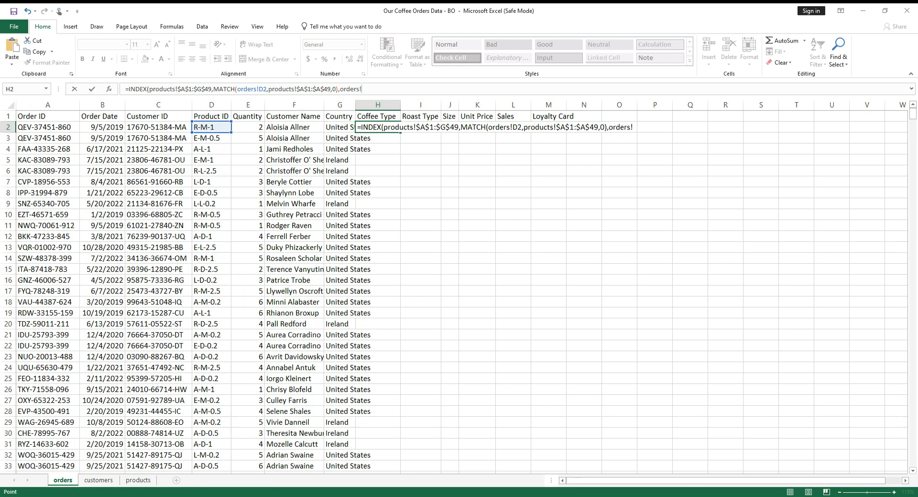
pyautogui.doubleClick(350, 90)
pyautogui.click(258, 90)
pyautogui.write('$')
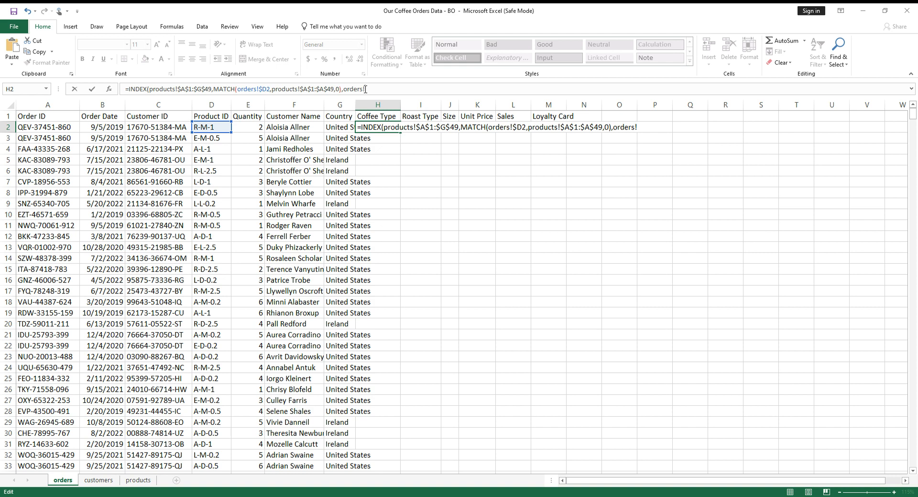
# Remove the stray orders sheet reference and nest a second MATCH as the INDEX column argument with H1 as its lookup value
pyautogui.press('BackSpace')
pyautogui.press('BackSpace')
pyautogui.press('BackSpace')
pyautogui.press('BackSpace')
pyautogui.press('BackSpace')
pyautogui.press('BackSpace')
pyautogui.write('m')
pyautogui.press('Tab')
pyautogui.click(375, 116)
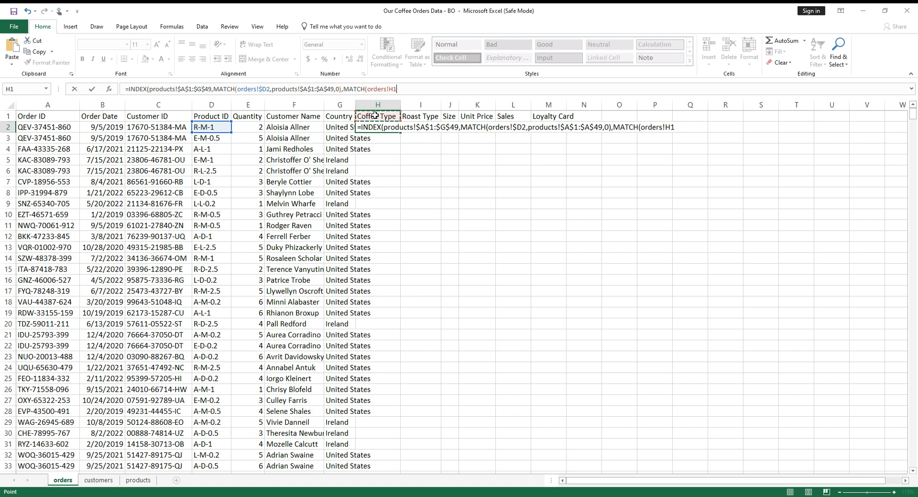
# Complete the column MATCH with the absolute range $A$1:$G$1 on the products sheet and match type 0, closing the formula
pyautogui.write(',')
pyautogui.click(138, 481)
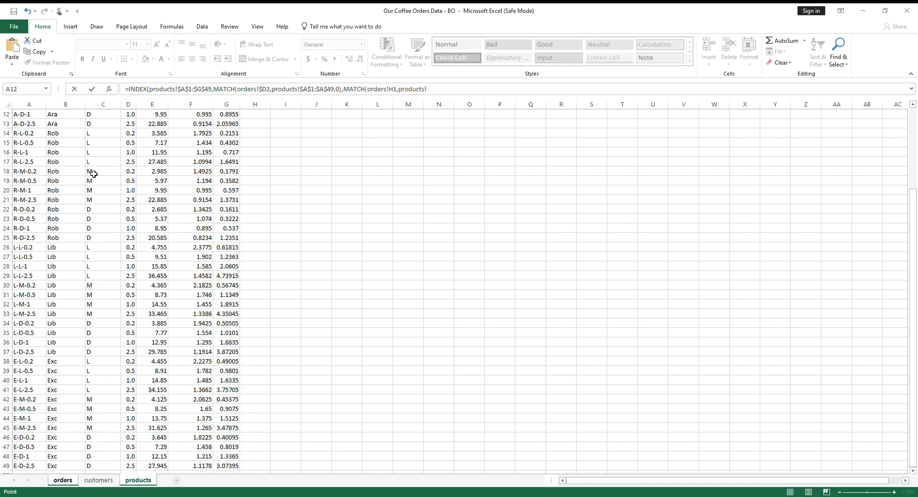
pyautogui.scroll(4, 169, 259)
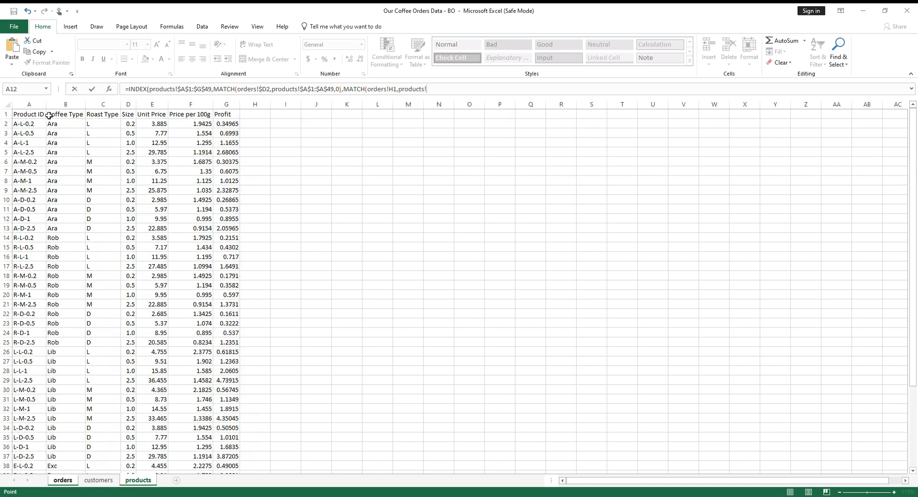
pyautogui.moveTo(20, 115); pyautogui.dragTo(216, 115)
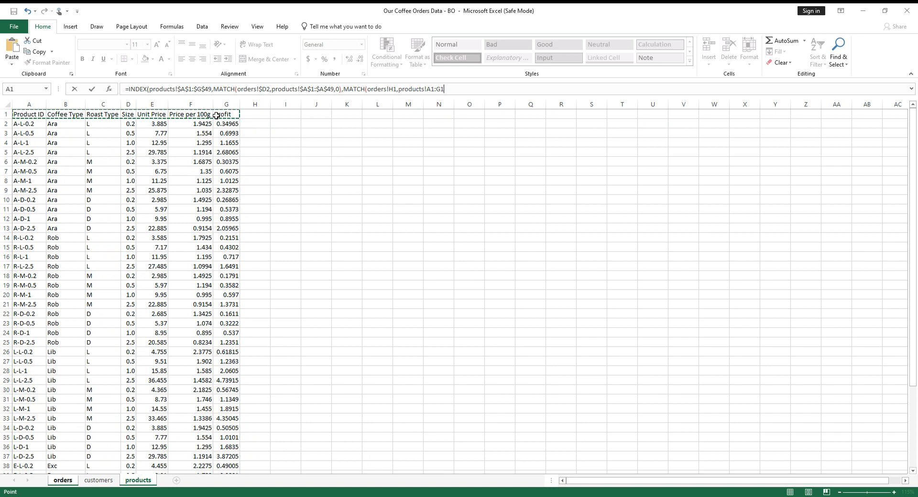
pyautogui.press('F4')
pyautogui.write(',0')
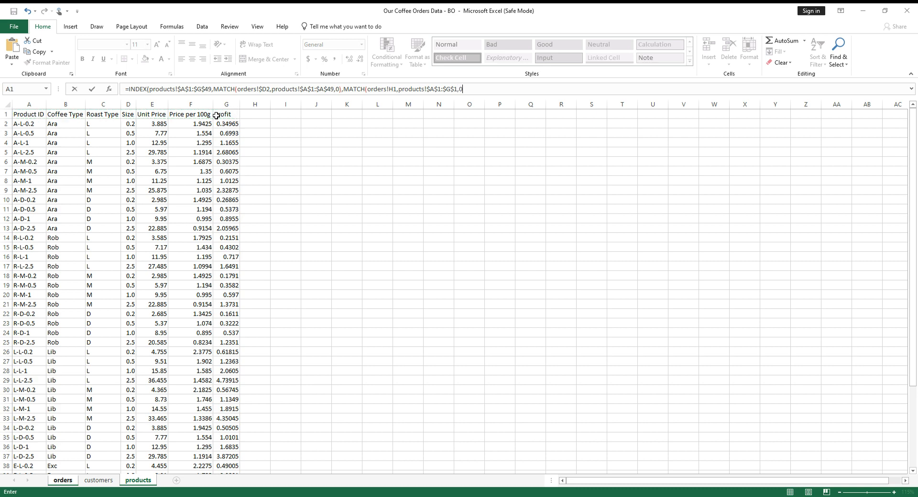
pyautogui.write('))')
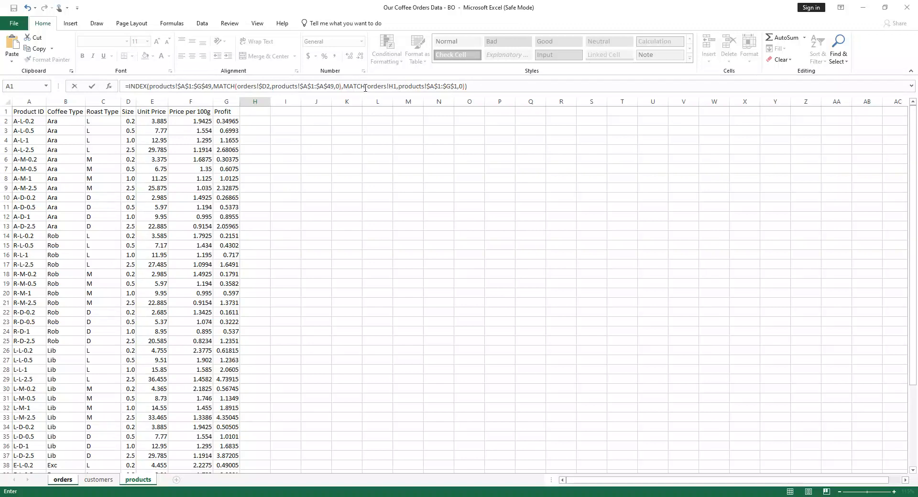
# Fix the row of the second MATCH's lookup value as H$1 and enter the formula in H2
pyautogui.click(395, 86)
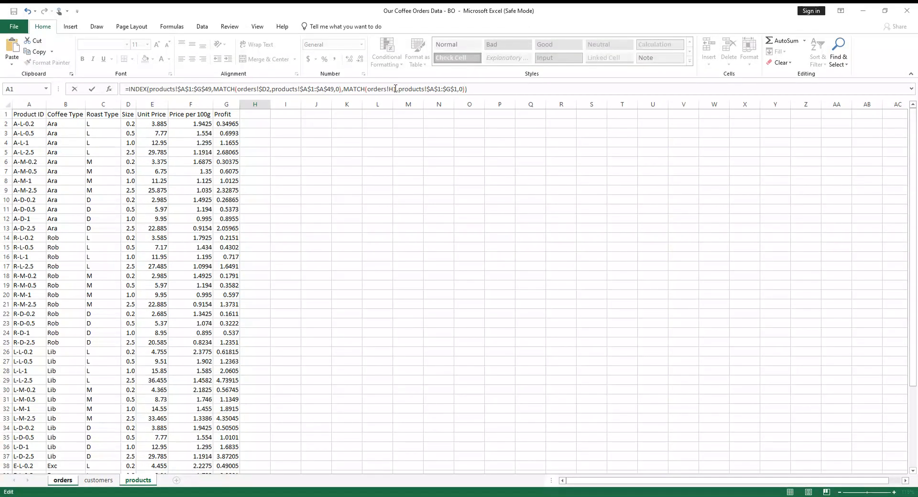
pyautogui.write('$')
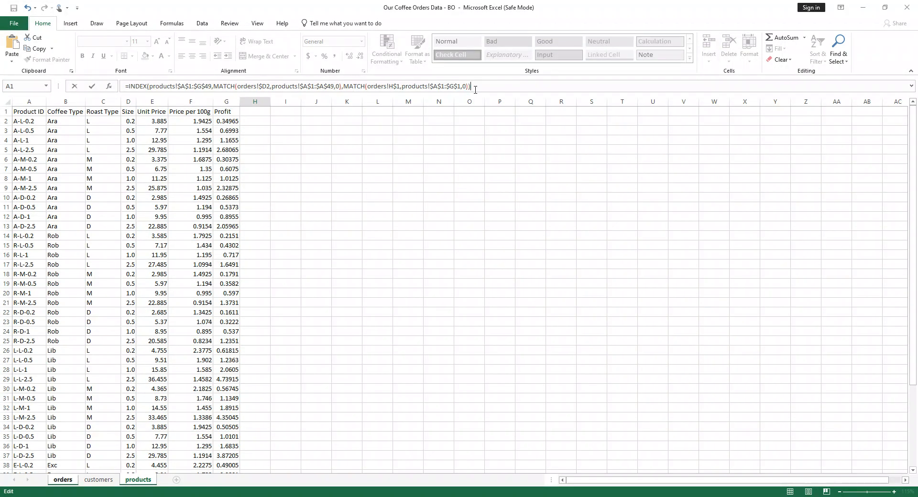
pyautogui.press('Return')
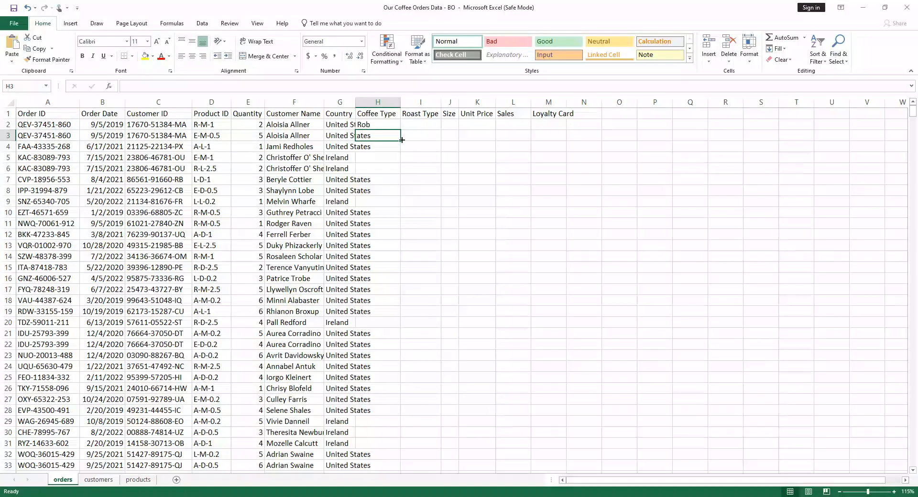
# Fill the H2 formula across to K2 and down all order rows, and check the filled product columns
pyautogui.click(376, 125)
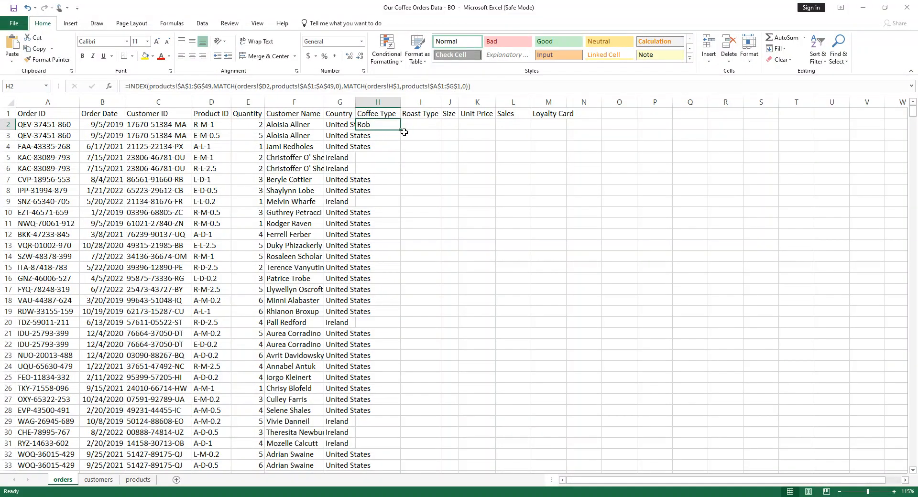
pyautogui.moveTo(401, 129); pyautogui.dragTo(496, 127)
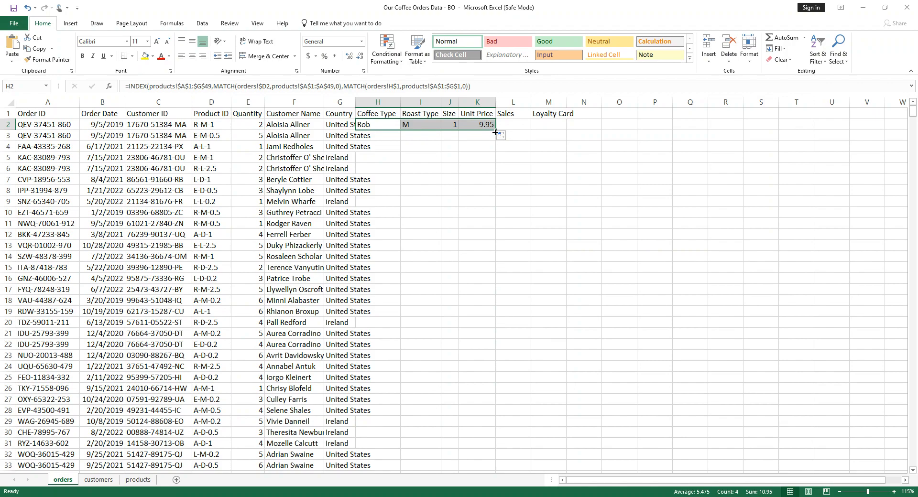
pyautogui.doubleClick(495, 129)
pyautogui.scroll(-11, 463, 248)
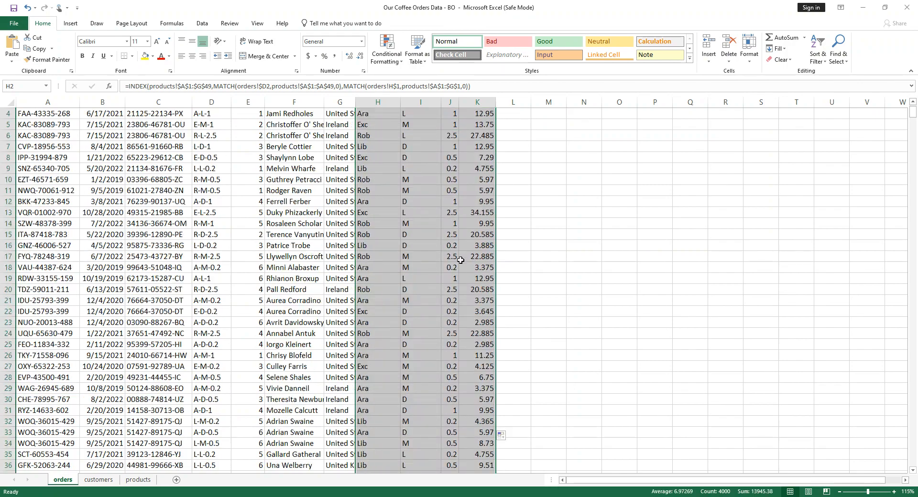
pyautogui.scroll(-12, 463, 249)
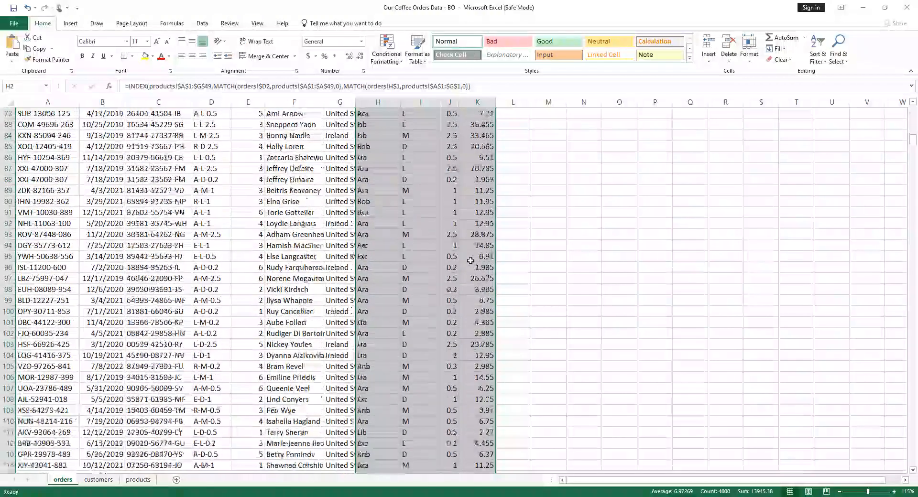
pyautogui.scroll(20, 456, 230)
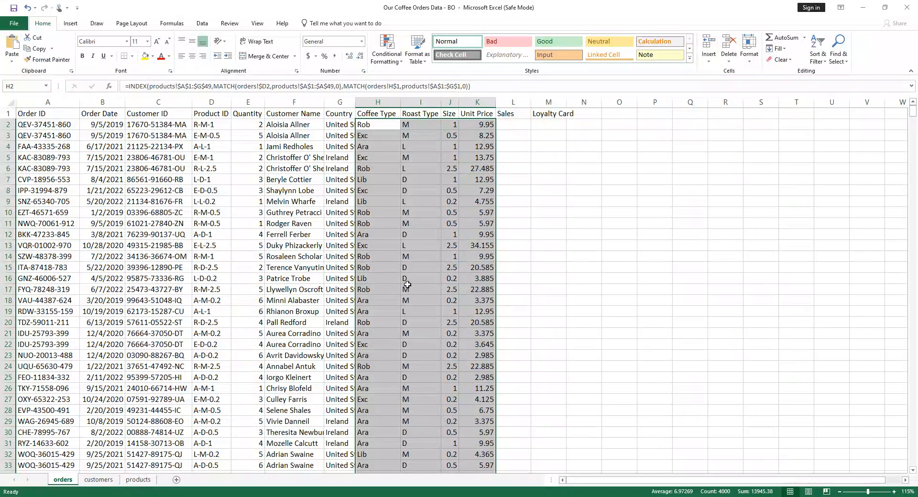
# Calculate Sales in L2 with the formula =E2*K2 and fill it down all order rows
pyautogui.click(510, 127)
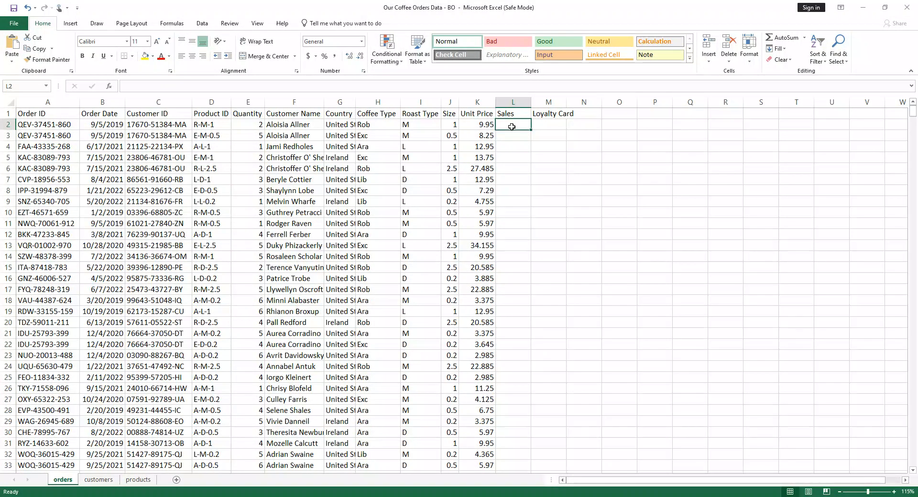
pyautogui.write('=')
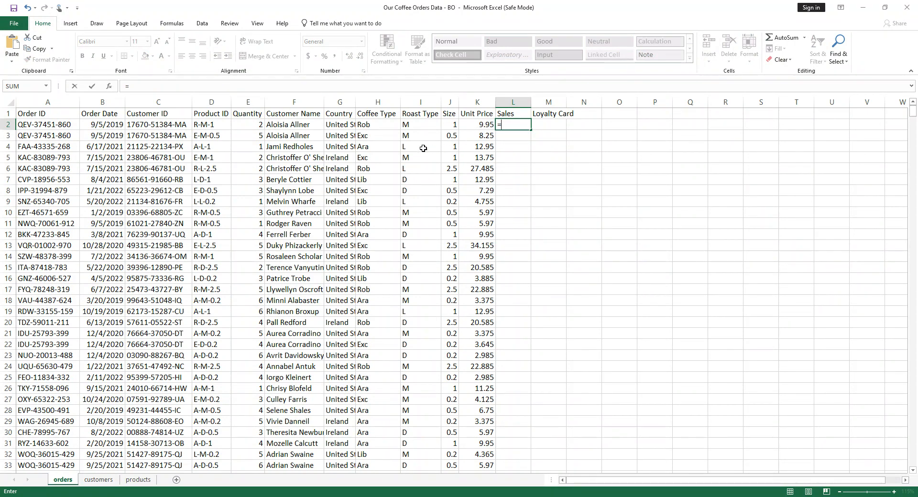
pyautogui.click(253, 126)
pyautogui.write('*')
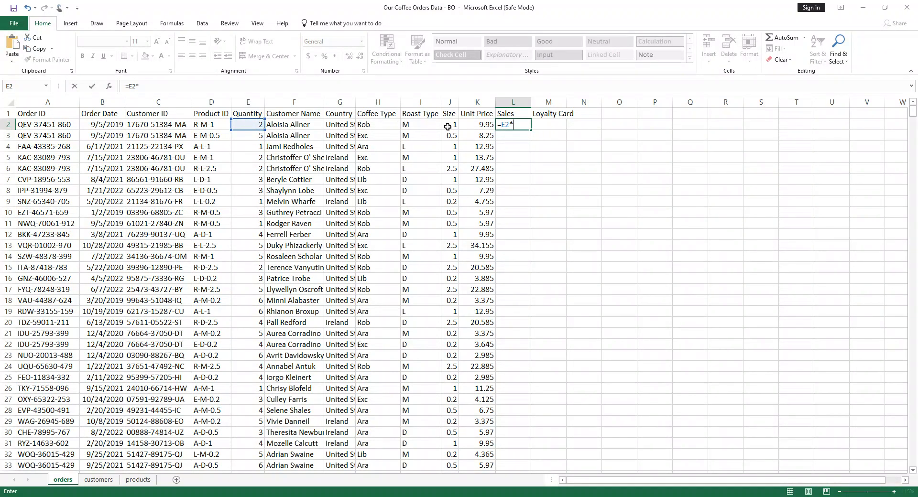
pyautogui.click(479, 124)
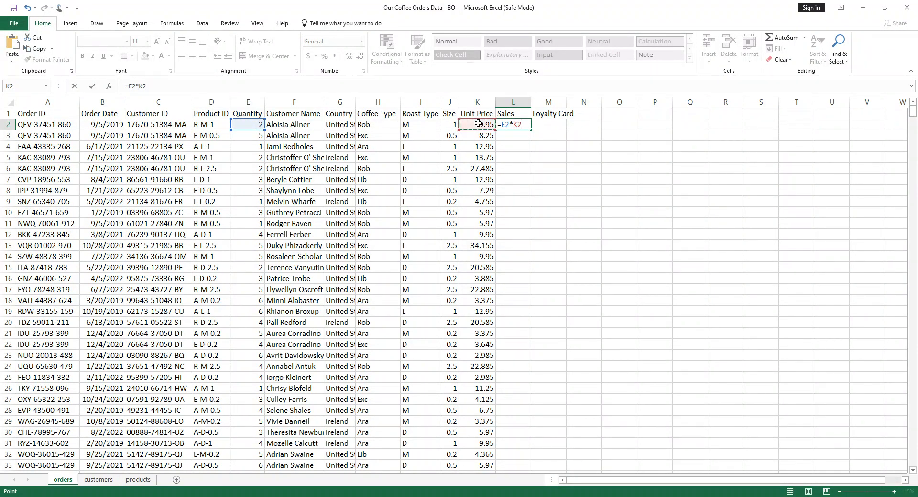
pyautogui.press('Return')
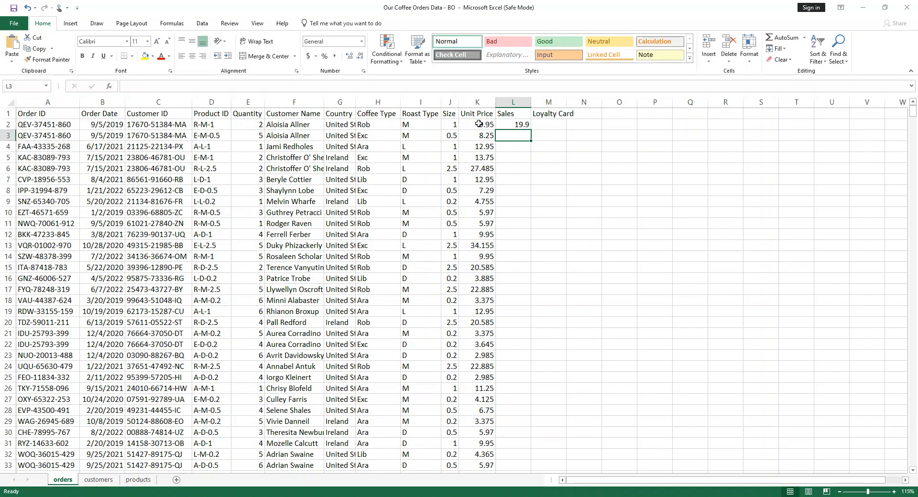
pyautogui.click(513, 124)
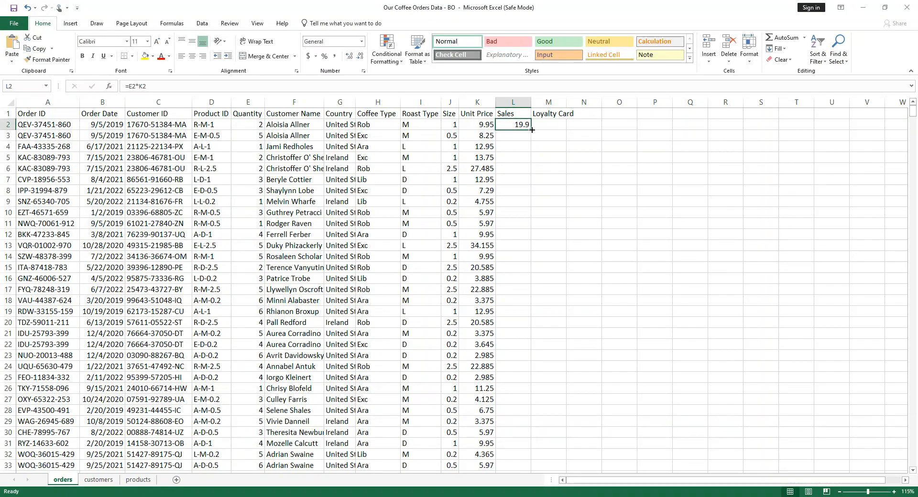
pyautogui.doubleClick(534, 129)
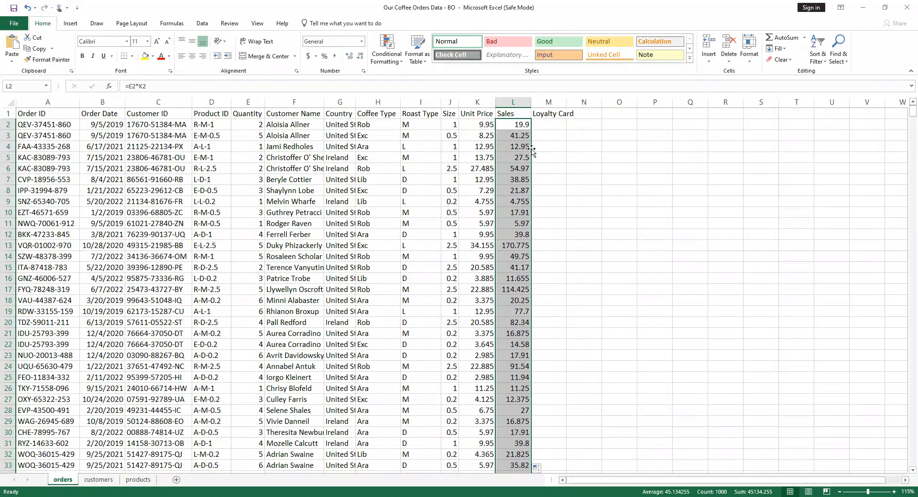
# Start a VLOOKUP formula in M2 under Loyalty Card with C2 as the lookup value
pyautogui.click(553, 122)
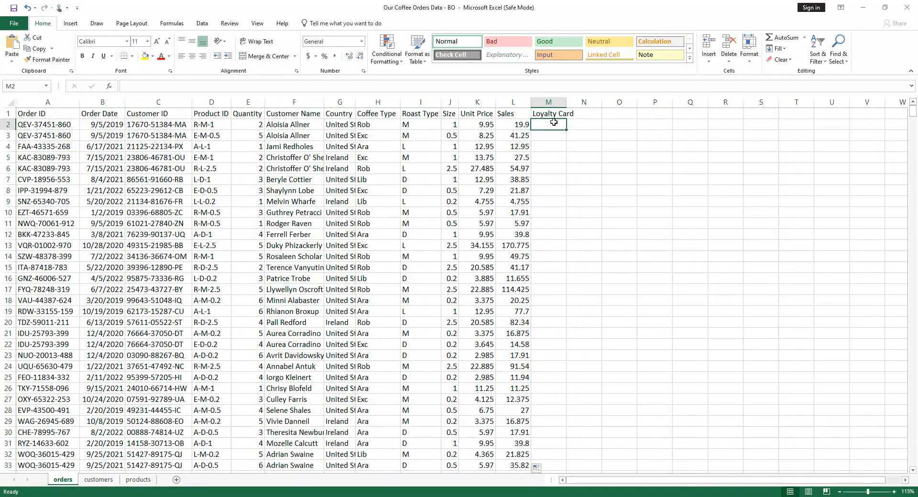
pyautogui.write('=')
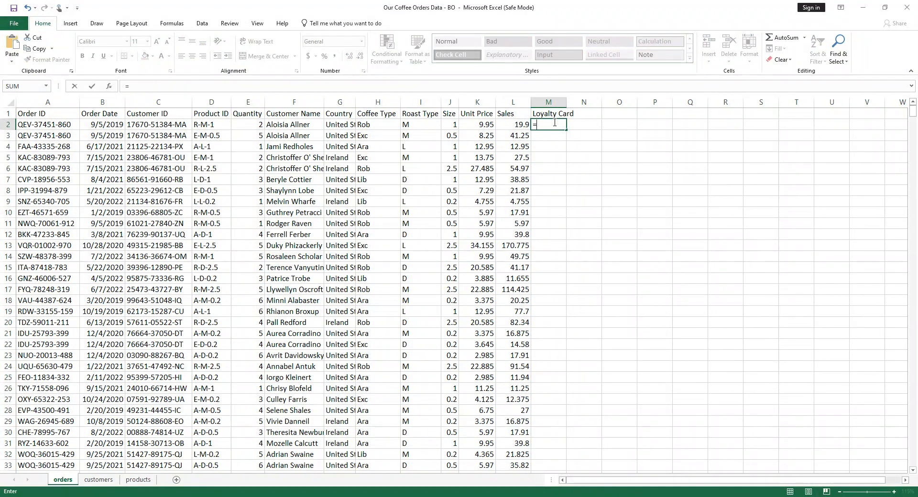
pyautogui.write('v')
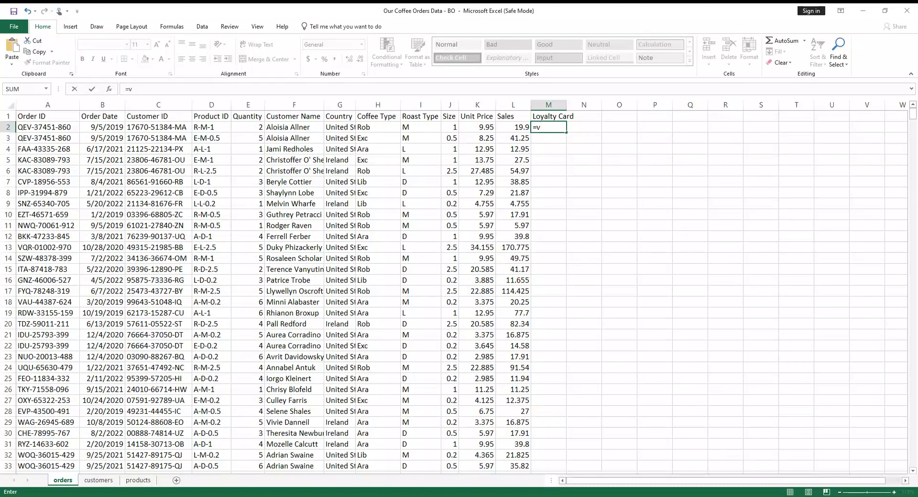
pyautogui.press('Tab')
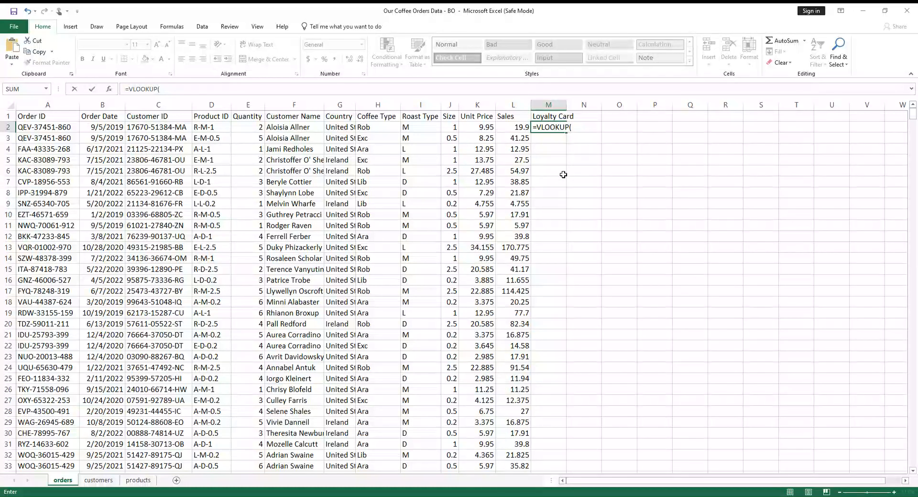
pyautogui.click(153, 128)
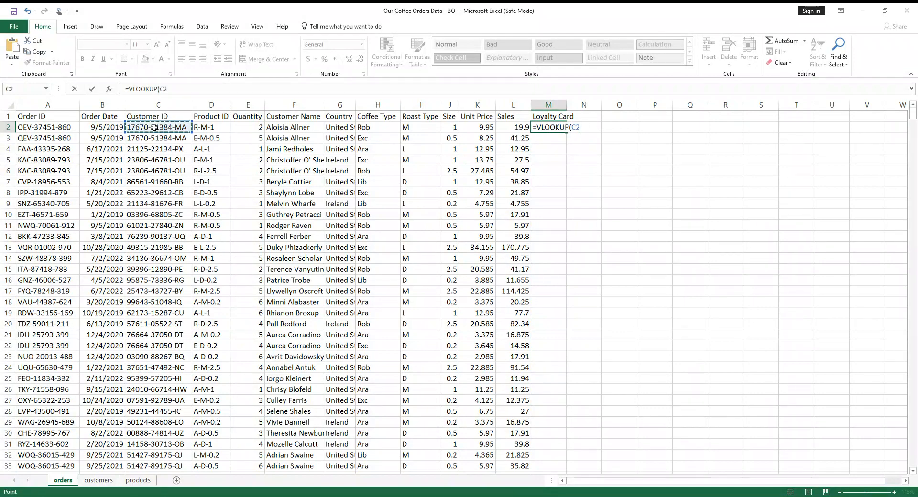
# Set the VLOOKUP table array to columns A:I of the customers sheet and make it absolute as $A:$I
pyautogui.write(',')
pyautogui.click(98, 480)
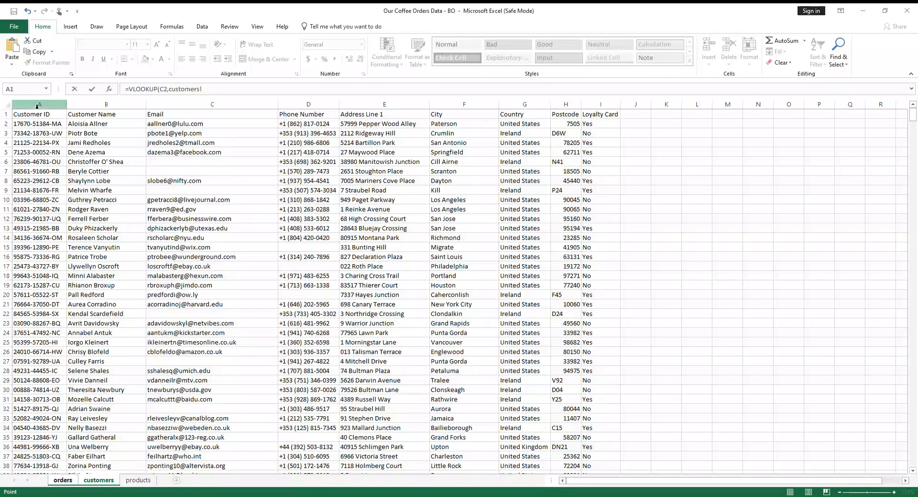
pyautogui.moveTo(40, 104); pyautogui.dragTo(587, 98)
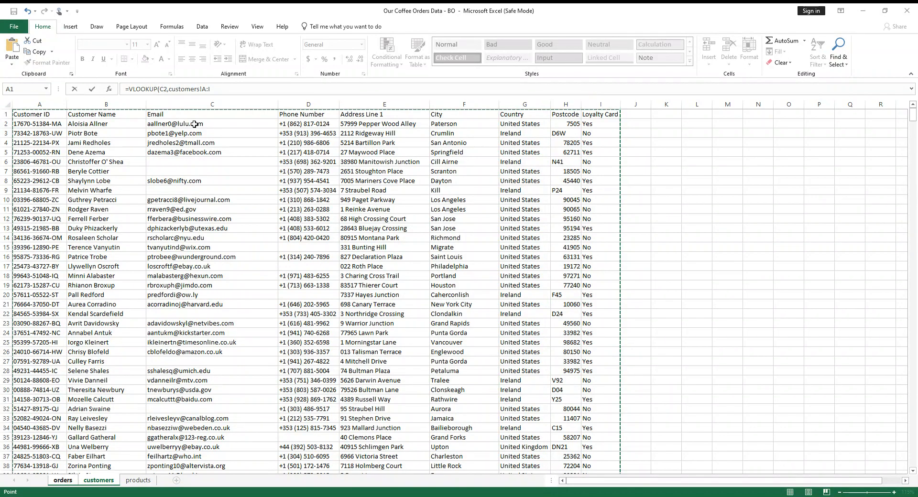
pyautogui.click(214, 89)
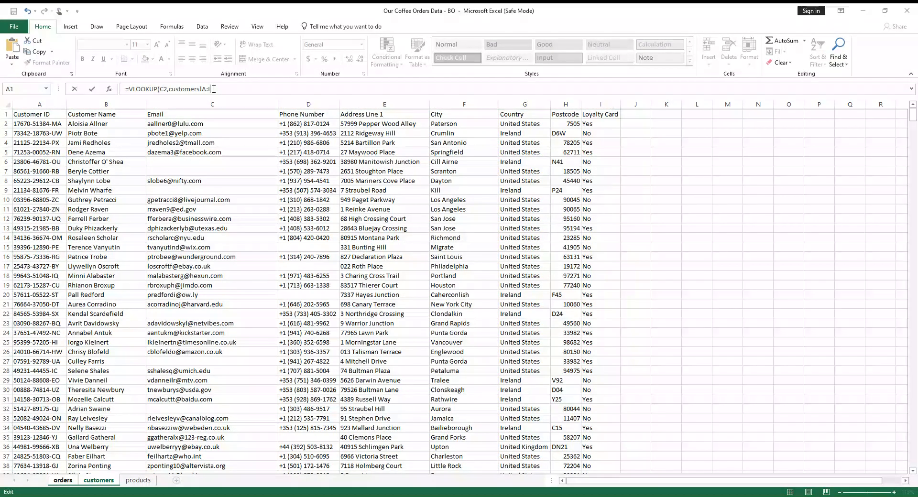
pyautogui.press('F4')
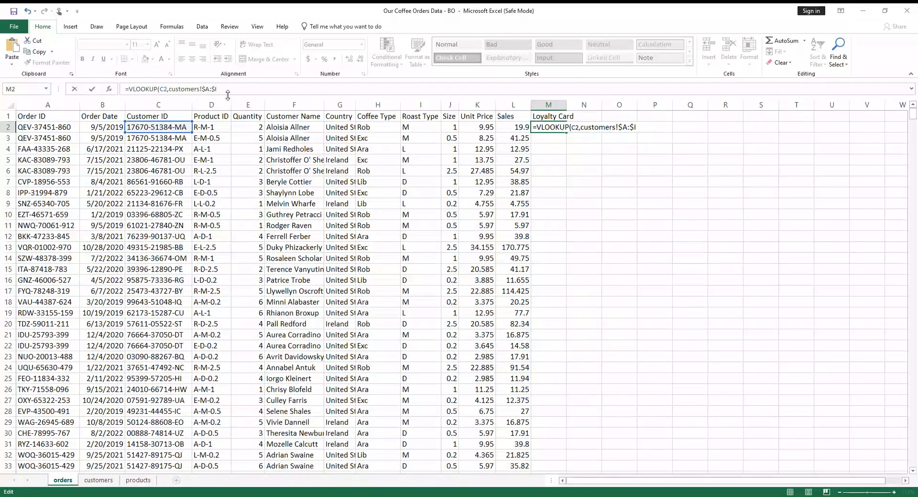
# Complete the M2 VLOOKUP with column index 9 and exact match 0, and enter the formula
pyautogui.write(',')
pyautogui.click(108, 481)
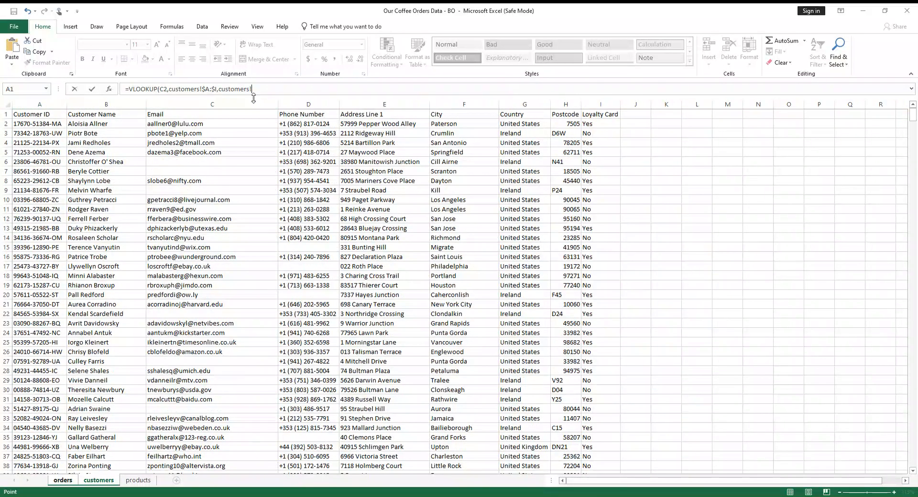
pyautogui.click(356, 106)
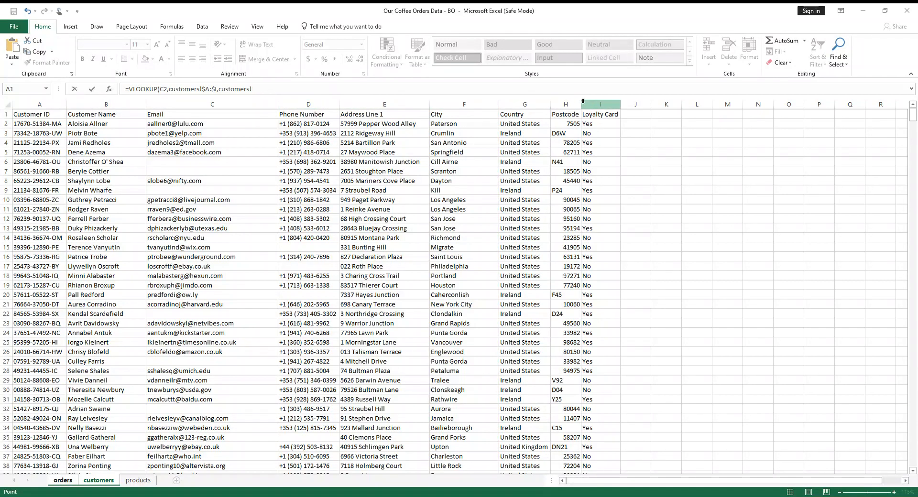
pyautogui.moveTo(251, 89); pyautogui.dragTo(219, 89)
pyautogui.press('BackSpace')
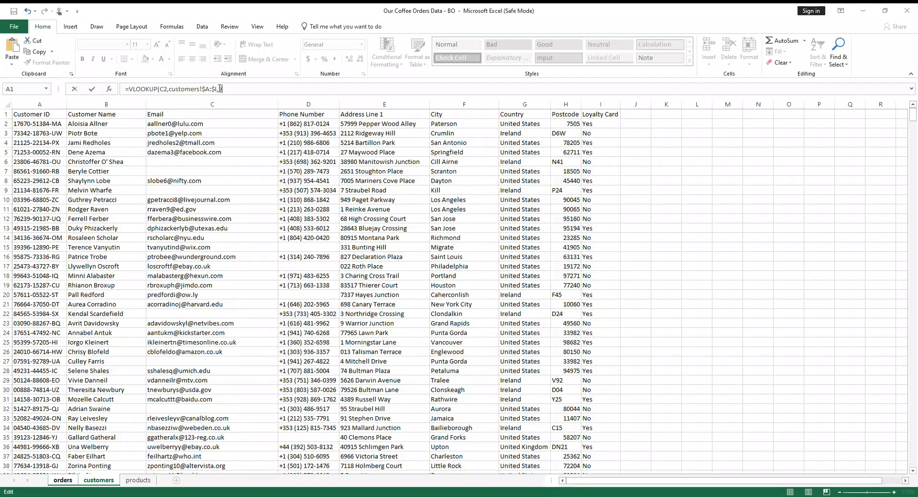
pyautogui.write('0')
pyautogui.press('Return')
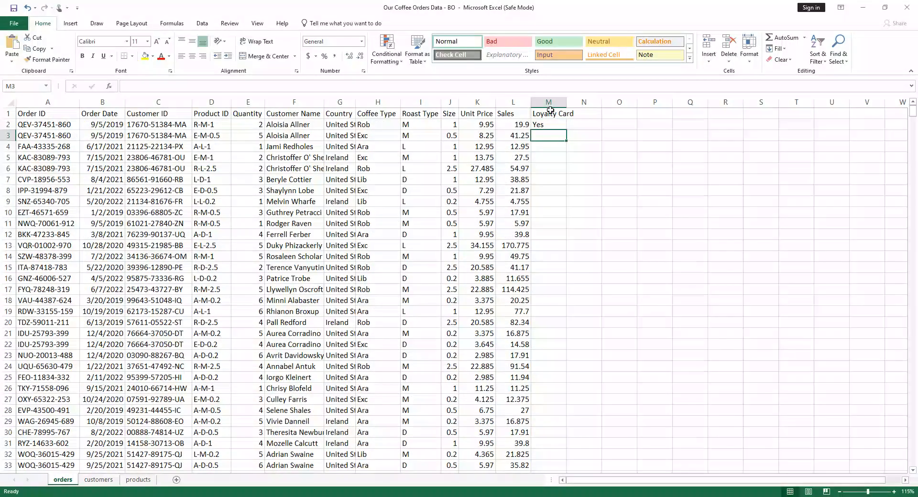
# Fill the M2 Loyalty Card formula down all order rows and check the filled values
pyautogui.click(550, 126)
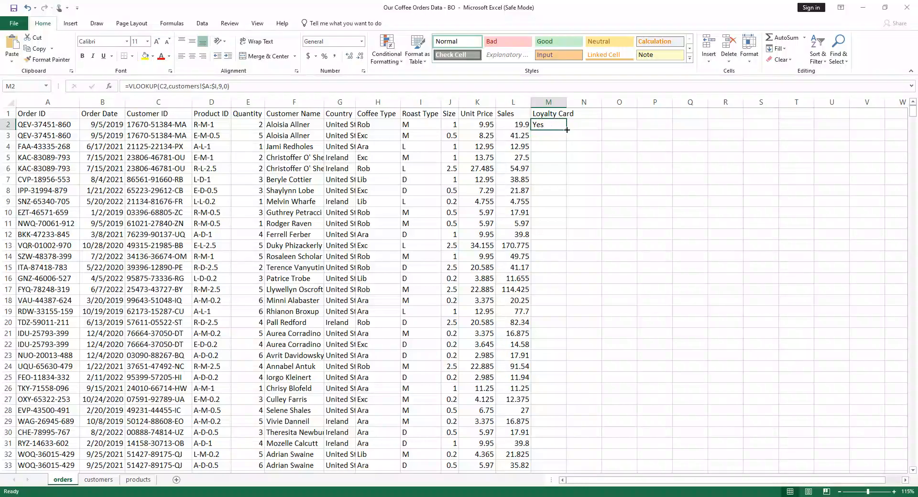
pyautogui.doubleClick(563, 130)
pyautogui.scroll(-6, 524, 279)
pyautogui.scroll(-4, 524, 278)
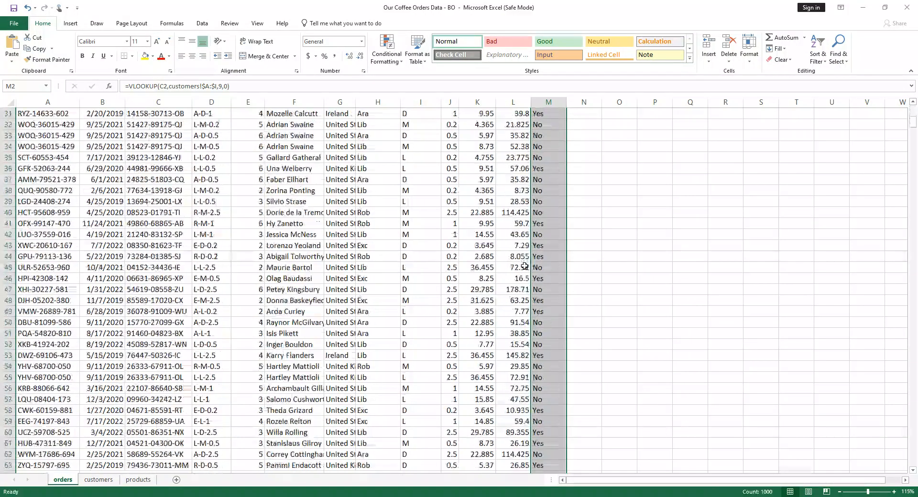
pyautogui.scroll(10, 523, 264)
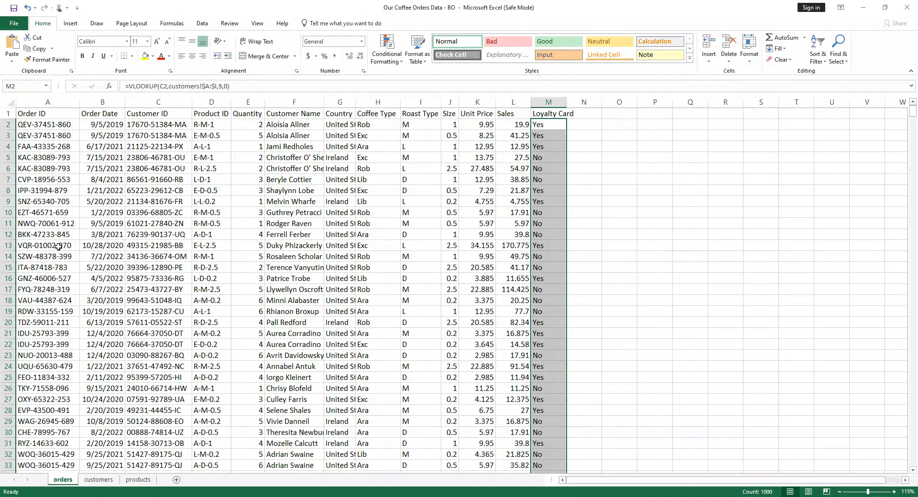
# Auto-fit the widths of all columns on the orders sheet to their contents
pyautogui.click(9, 103)
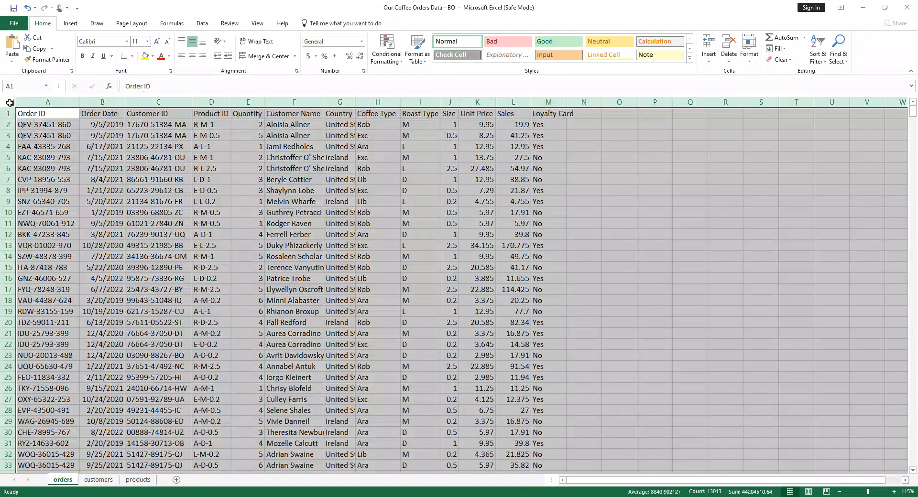
pyautogui.doubleClick(78, 105)
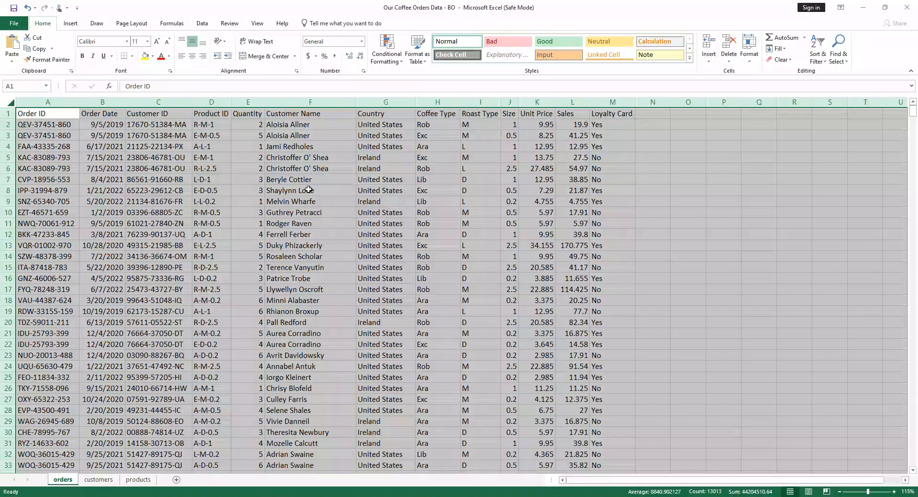
pyautogui.click(654, 177)
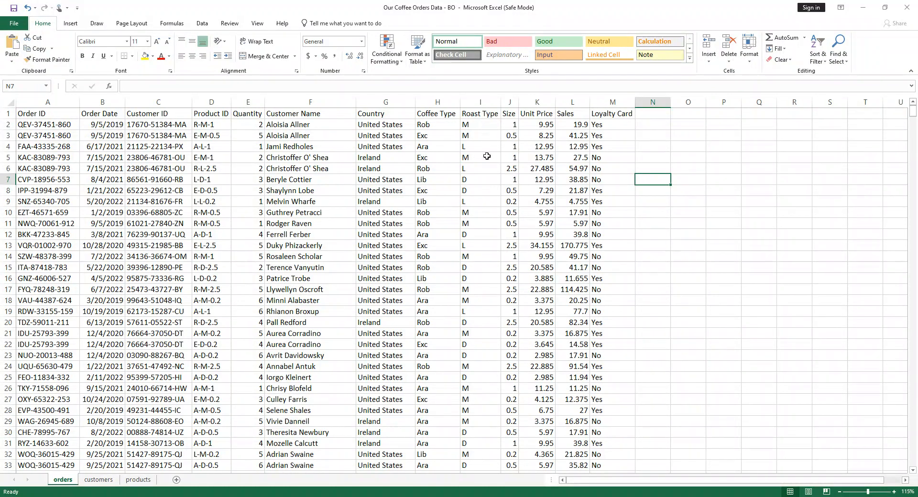
# Add the header Coffee Type Name in N1 and auto-fit the width of column N
pyautogui.click(442, 102)
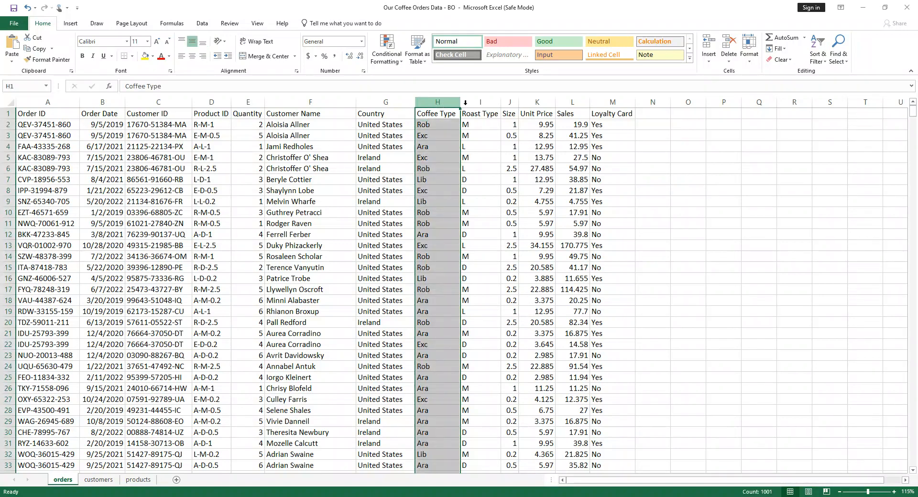
pyautogui.click(487, 100)
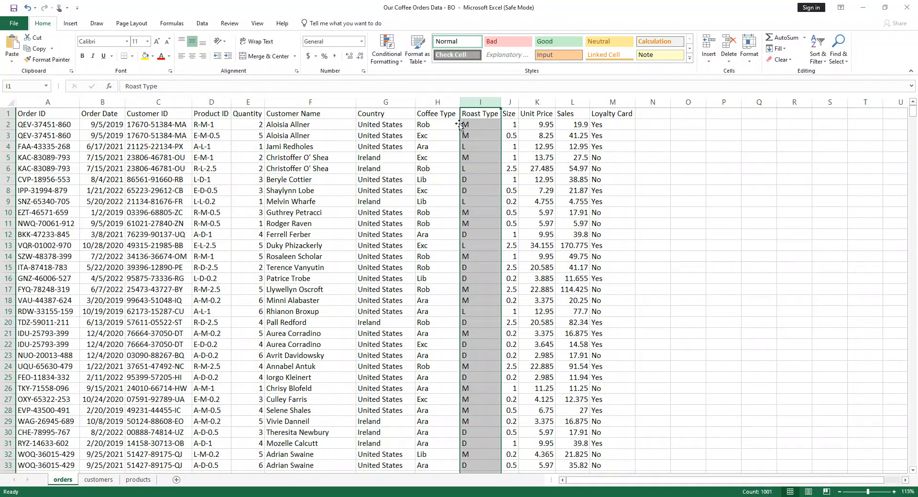
pyautogui.click(649, 115)
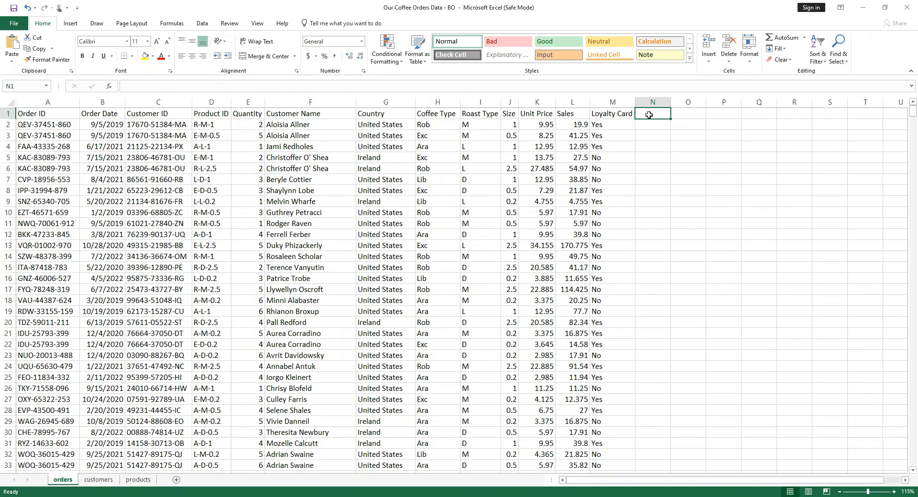
pyautogui.write('Cofee')
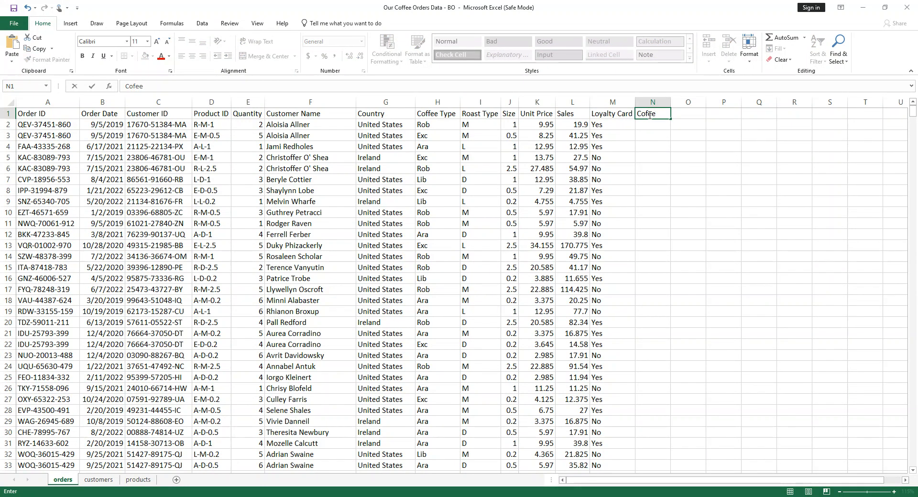
pyautogui.press('BackSpace')
pyautogui.press('BackSpace')
pyautogui.write('fee Type Name')
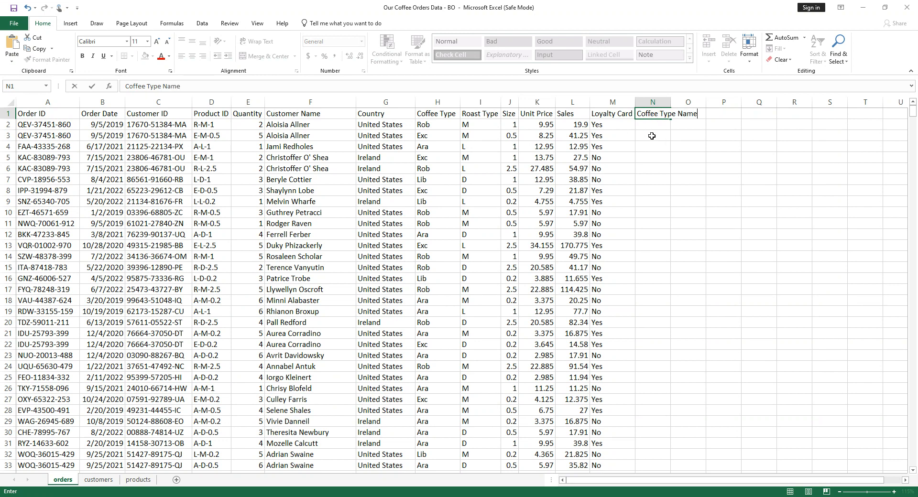
pyautogui.click(651, 135)
pyautogui.click(688, 114)
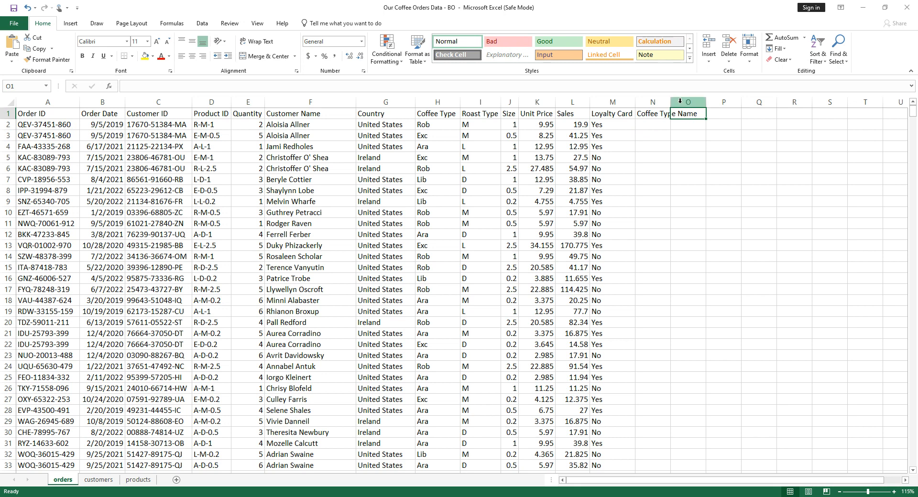
pyautogui.doubleClick(670, 102)
# Start a nested IF formula in N2 that returns "Robusta" when H2 equals "Rob"
pyautogui.click(652, 124)
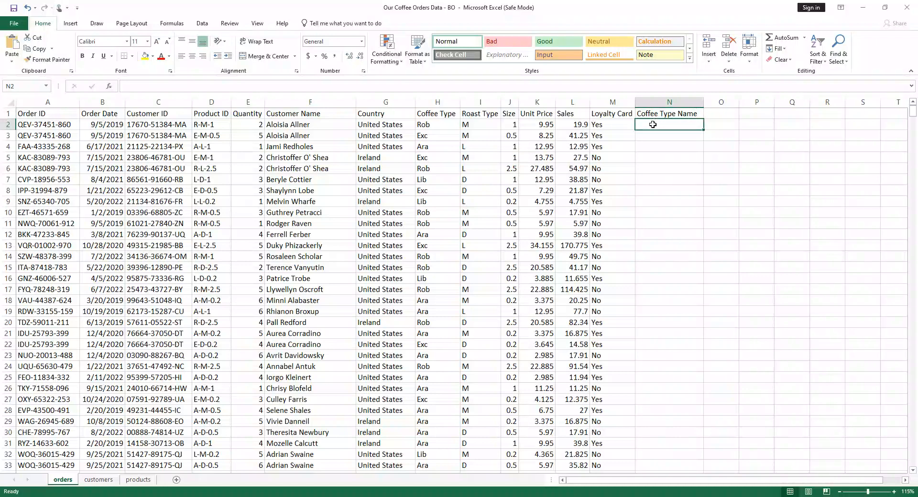
pyautogui.write('=')
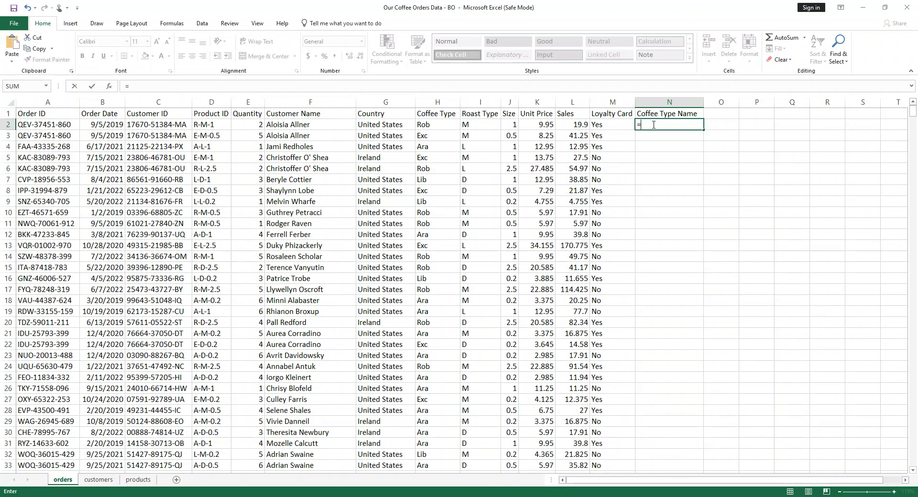
pyautogui.write('IF')
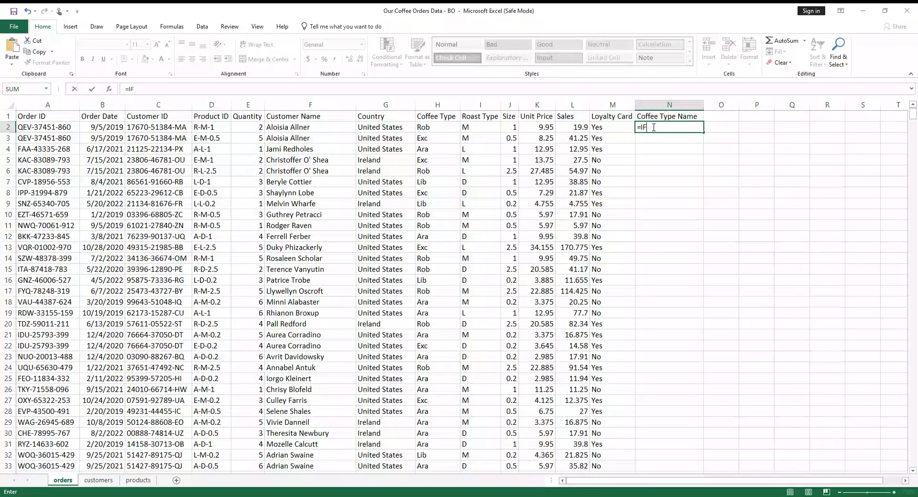
pyautogui.write(')')
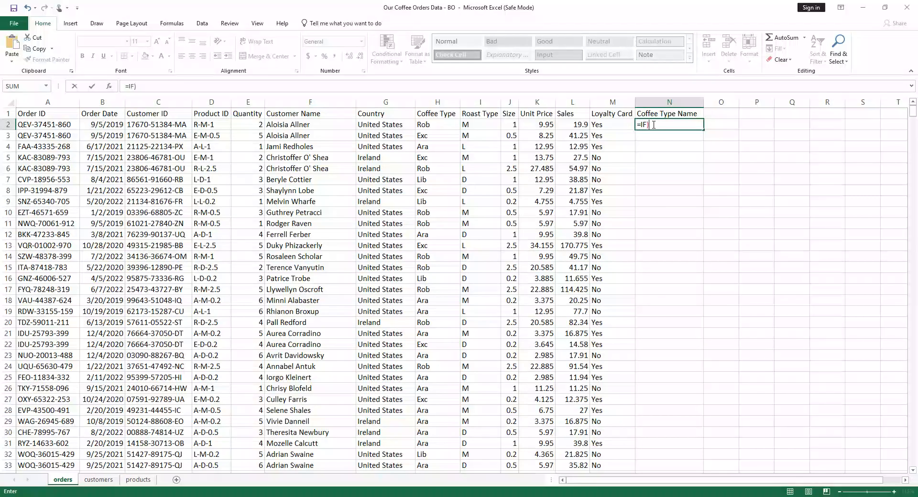
pyautogui.press('BackSpace')
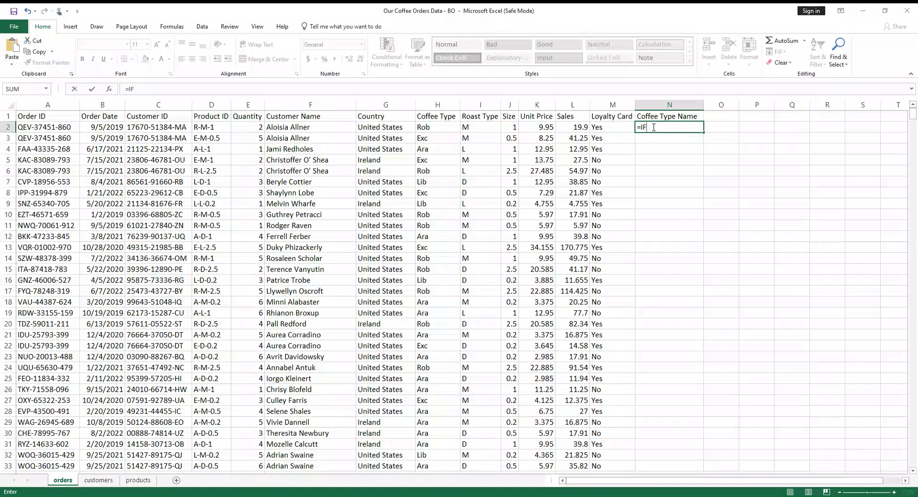
pyautogui.write('(')
pyautogui.click(433, 126)
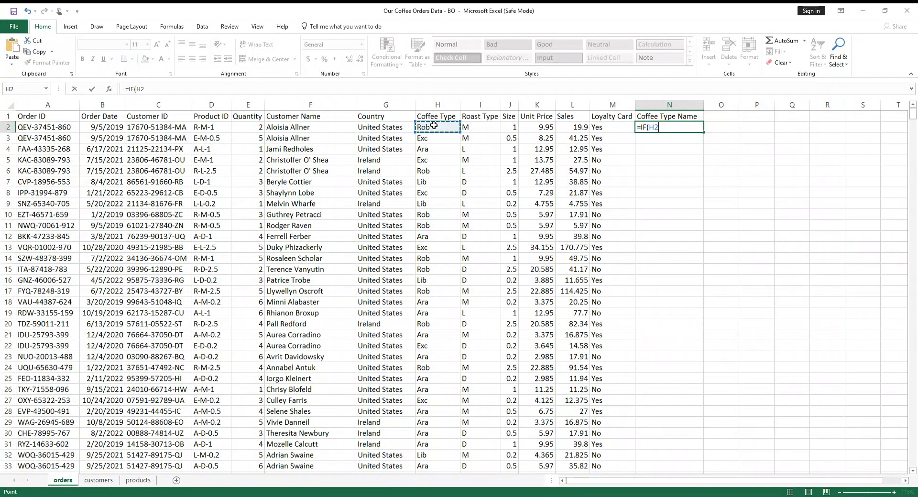
pyautogui.write('="rOB')
pyautogui.press('BackSpace')
pyautogui.press('BackSpace')
pyautogui.press('BackSpace')
pyautogui.write('Rob')
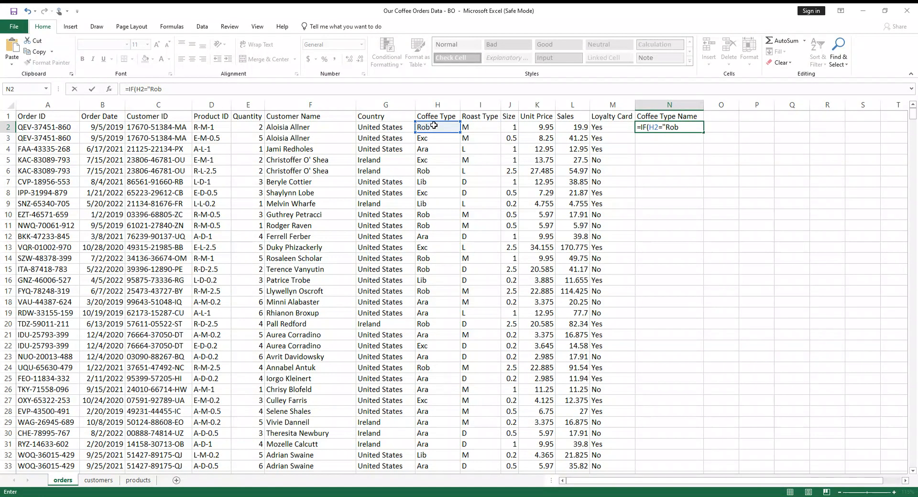
pyautogui.write('"')
pyautogui.write(', "Robusta", If')
# Extend the N2 formula with a nested IF that returns "Exclesa" when H2 equals "Exc"
pyautogui.press('Tab')
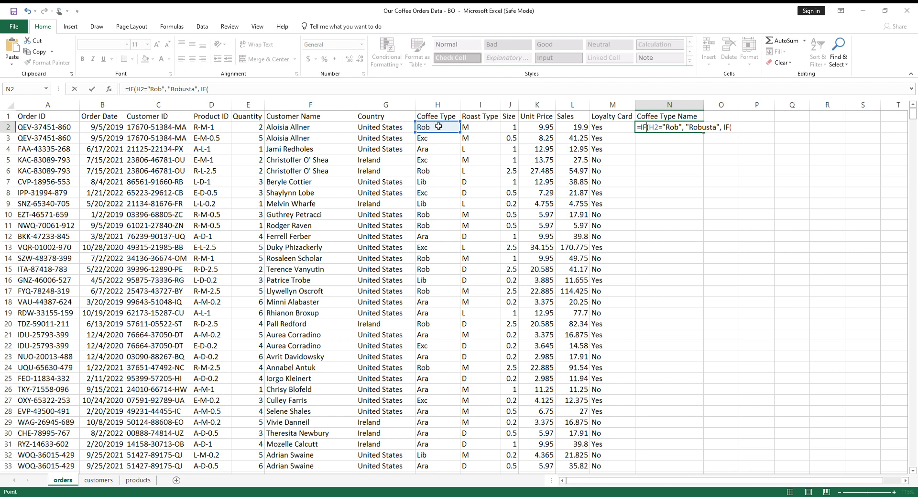
pyautogui.click(438, 127)
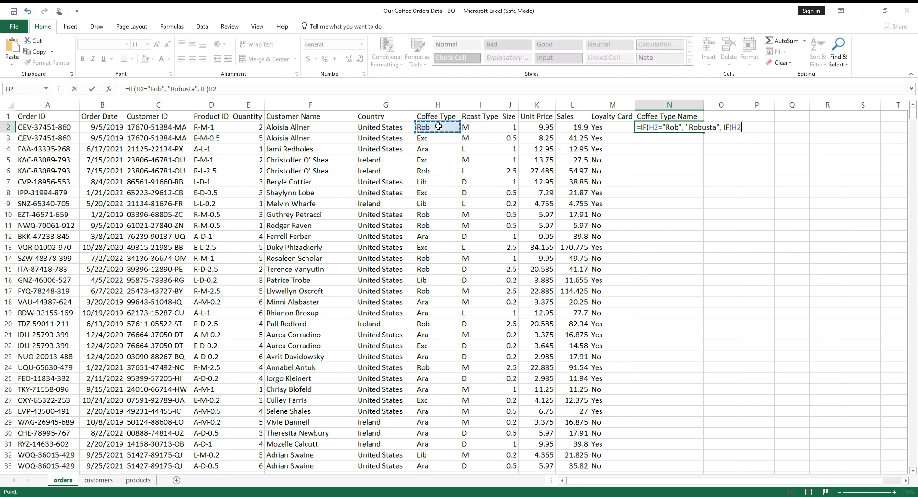
pyautogui.write('=')
pyautogui.write('E')
pyautogui.write('xc')
pyautogui.write('"')
pyautogui.write('", "Exc')
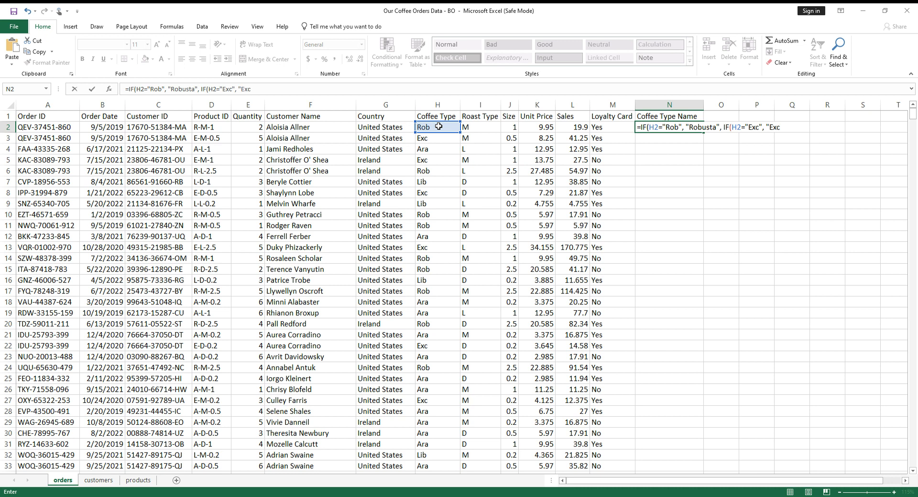
pyautogui.write('lesa')
# Extend the N2 formula with a nested IF that returns "Arabica" when H2 equals "Ara"
pyautogui.write('", if((')
pyautogui.click(438, 126)
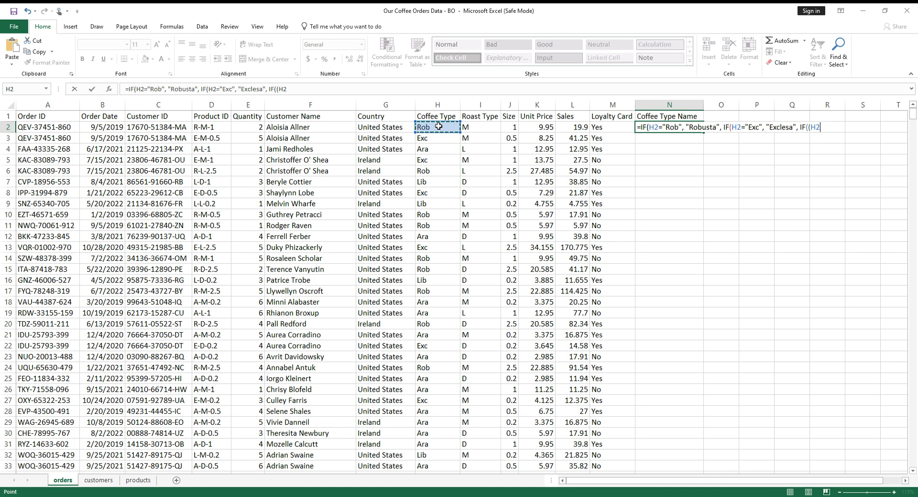
pyautogui.write('=A')
pyautogui.press('BackSpace')
pyautogui.write('Ara", "Ar')
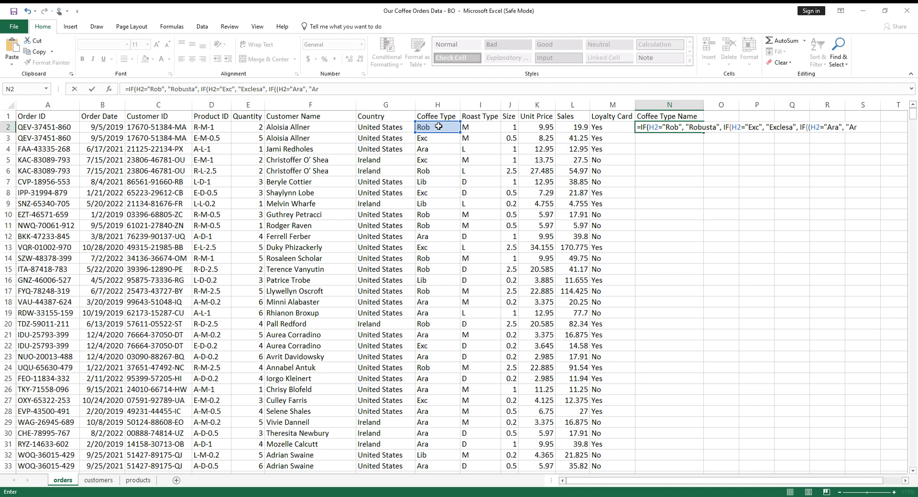
pyautogui.write('abica')
# Extend the N2 formula with a nested IF that returns "Liberica" when H2 equals "Lib"
pyautogui.write('", if')
pyautogui.press('Tab')
pyautogui.click(439, 126)
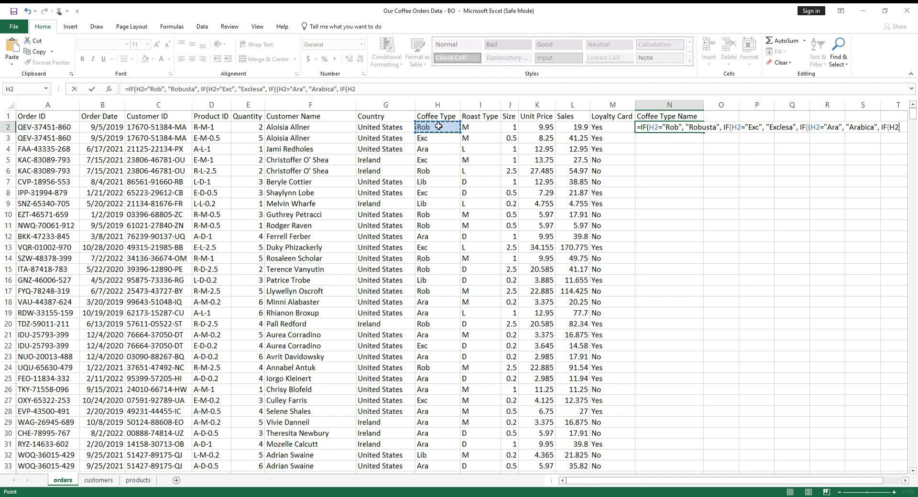
pyautogui.write('=')
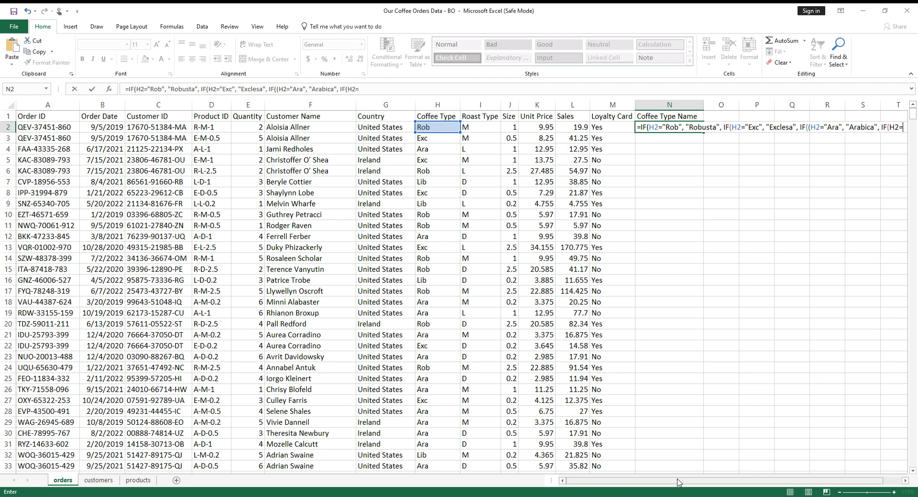
pyautogui.moveTo(678, 480); pyautogui.dragTo(700, 481)
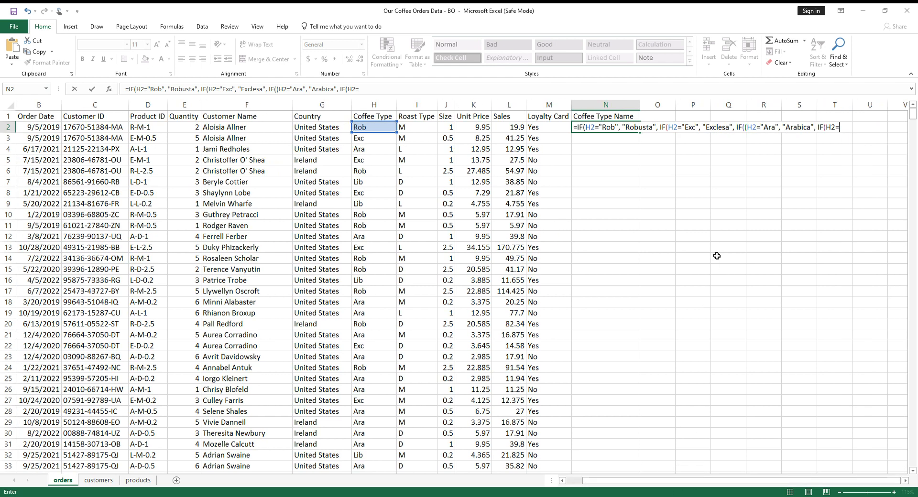
pyautogui.write('"')
pyautogui.write('L')
pyautogui.write('ib')
pyautogui.write('Lib')
pyautogui.write('", "Liber')
pyautogui.write('a')
pyautogui.write('ca')
# Set " " as the final fallback of the nested IFs, close the parentheses and try to enter the N2 formula
pyautogui.write('", "')
pyautogui.write(' "')
pyautogui.write(')')
pyautogui.click(425, 90)
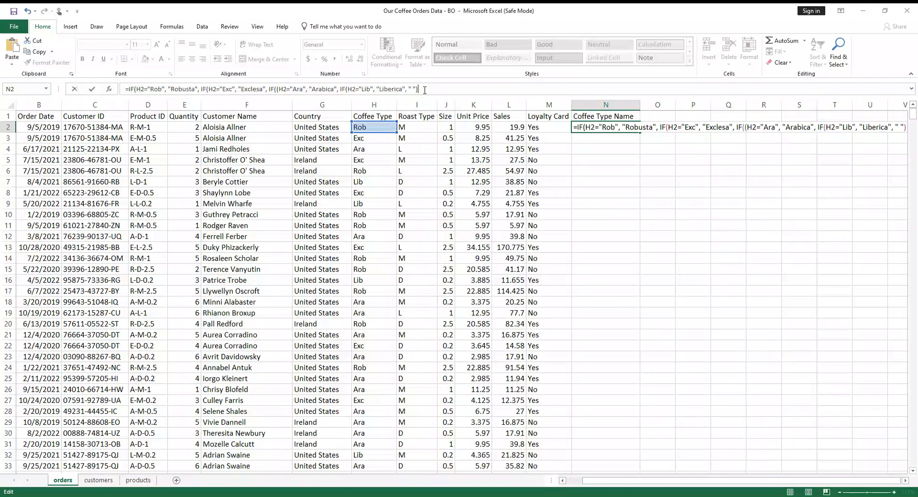
pyautogui.write(')')
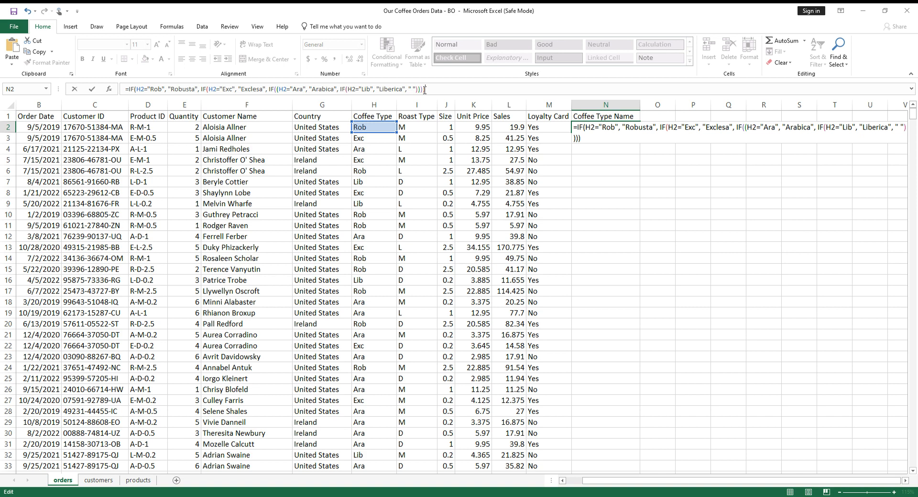
pyautogui.press('Return')
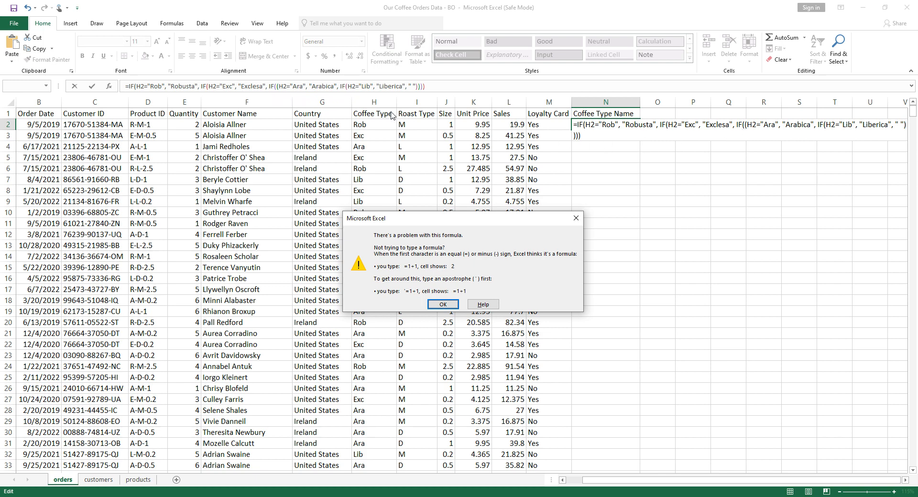
pyautogui.click(443, 305)
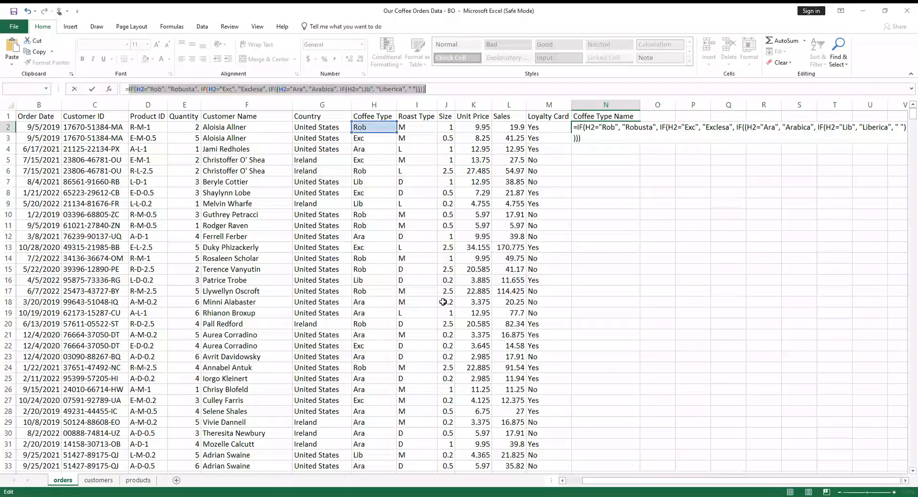
# Remove the extra opening parenthesis before H2="Ara" in the N2 formula and enter it
pyautogui.click(280, 90)
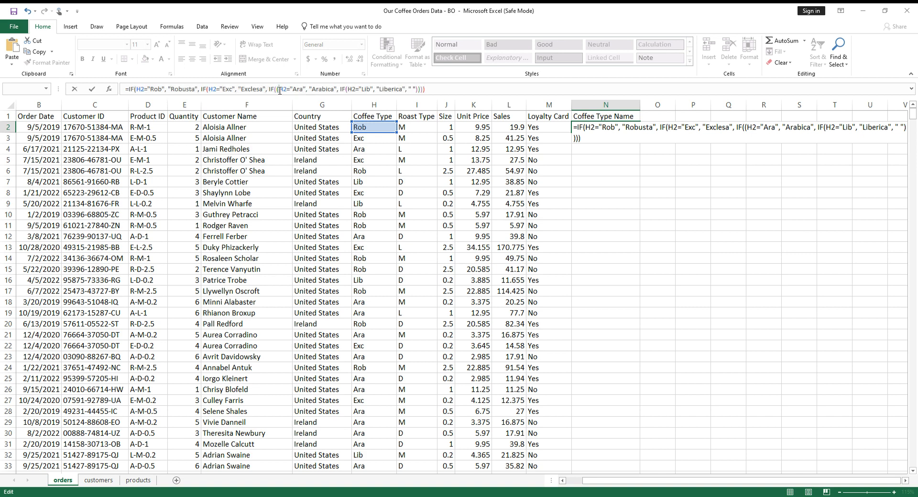
pyautogui.press('BackSpace')
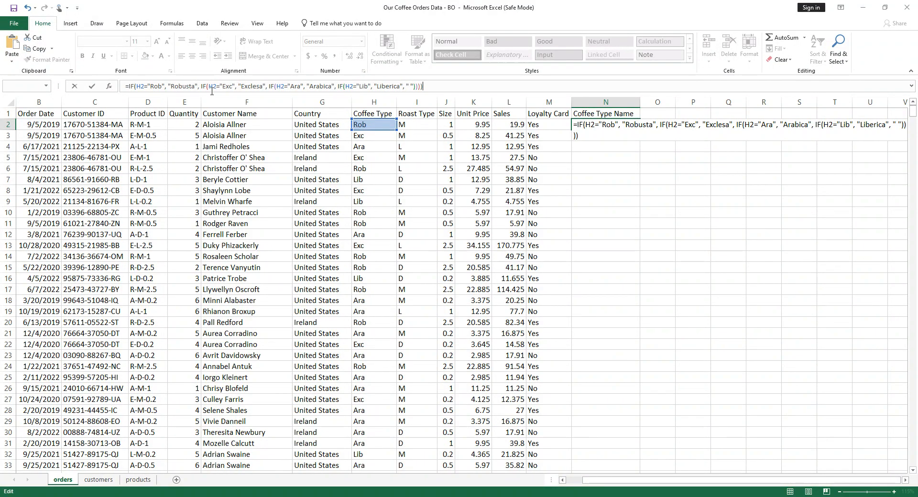
pyautogui.press('Return')
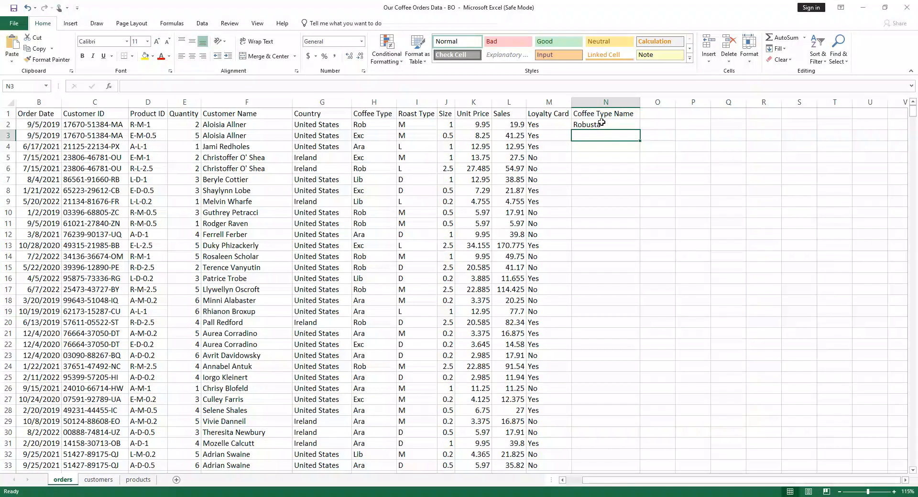
# Fill the N2 formula down the whole Coffee Type Name column and look through the filled rows
pyautogui.click(601, 126)
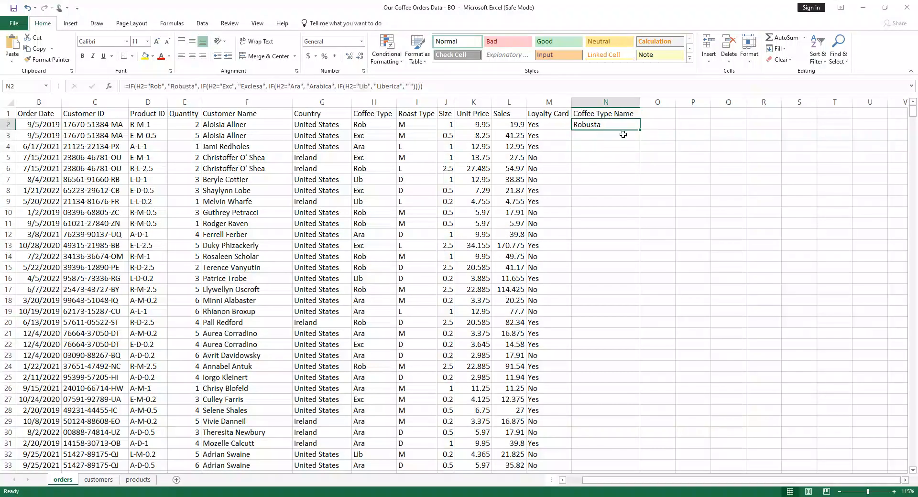
pyautogui.doubleClick(639, 130)
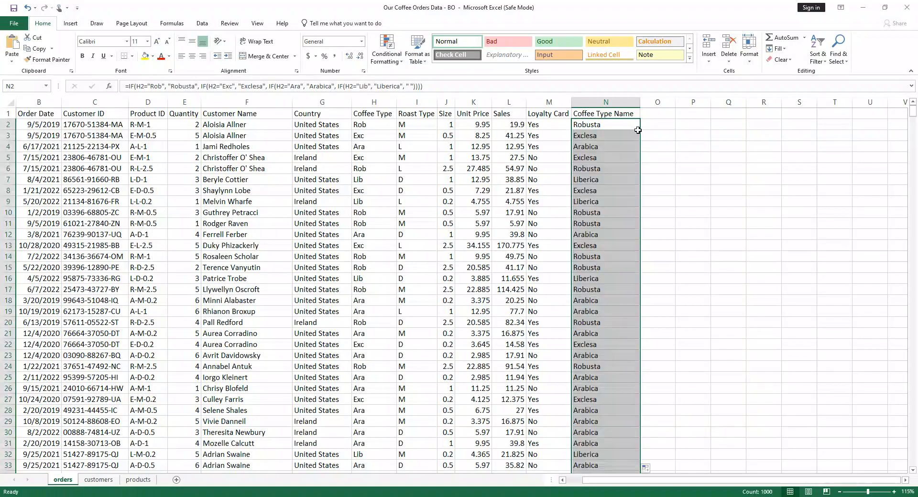
pyautogui.scroll(-11, 617, 217)
pyautogui.scroll(11, 617, 216)
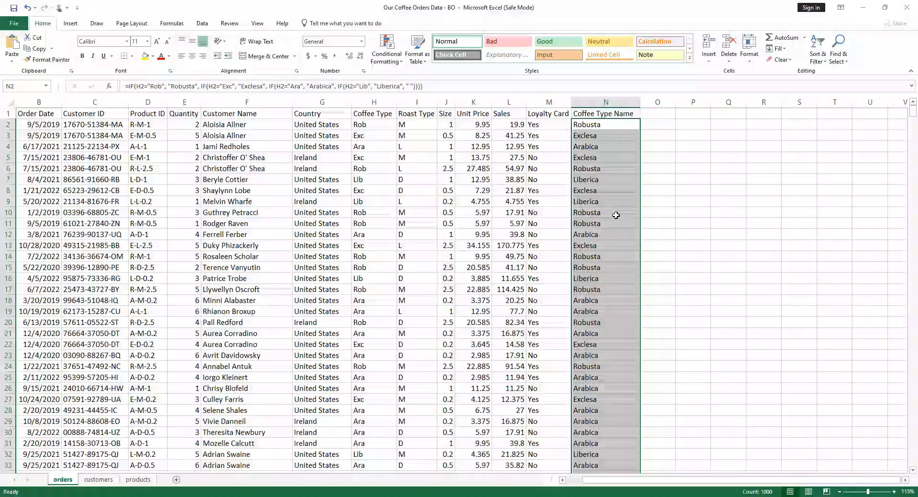
pyautogui.scroll(-18, 615, 218)
pyautogui.scroll(-4, 606, 222)
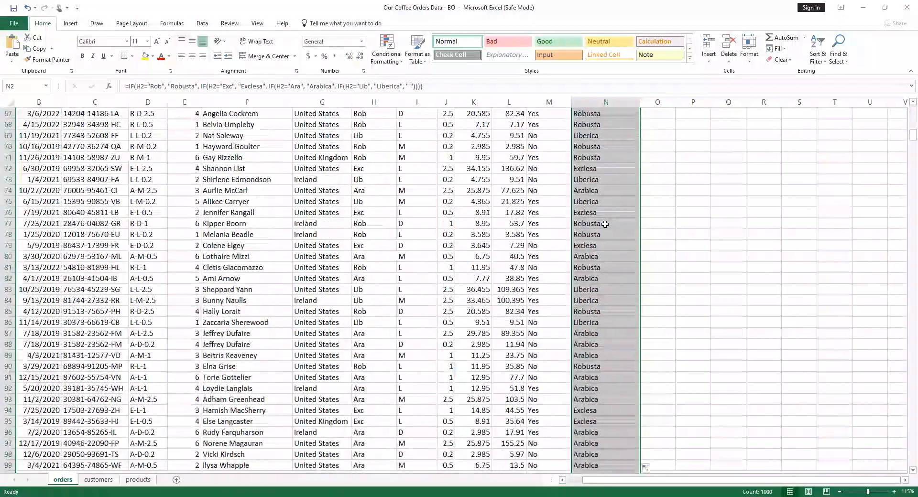
pyautogui.scroll(11, 606, 259)
pyautogui.scroll(11, 612, 256)
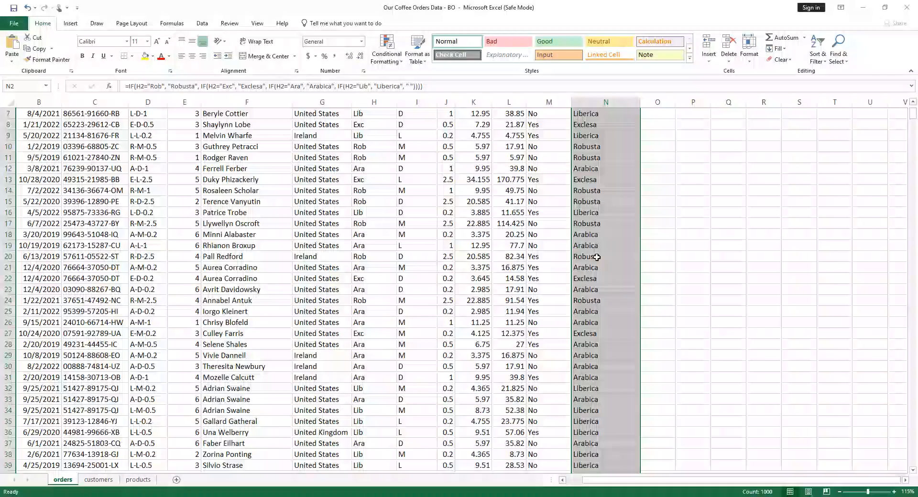
# Add the header "Roast Type" in cell O1
pyautogui.click(657, 125)
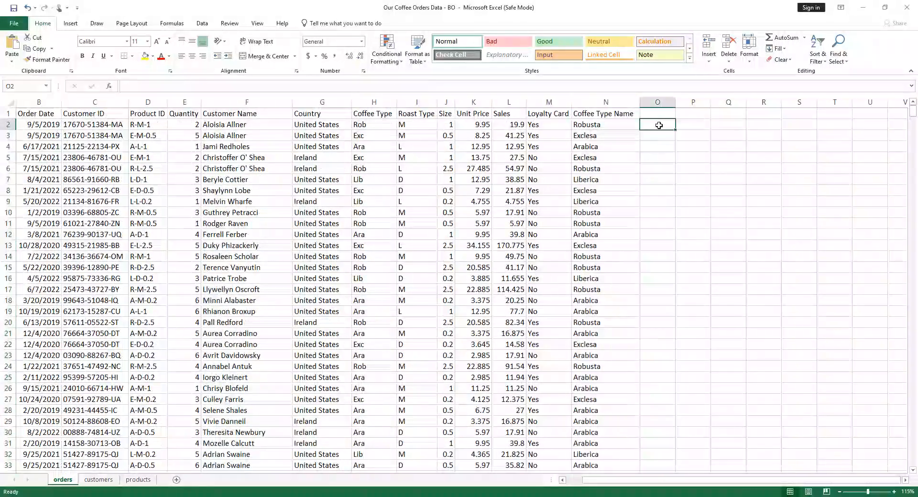
pyautogui.click(651, 111)
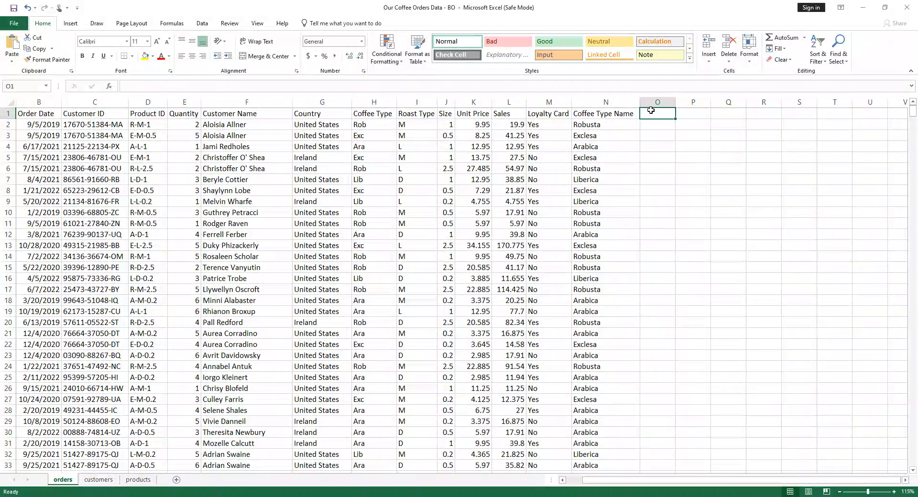
pyautogui.write('Roas')
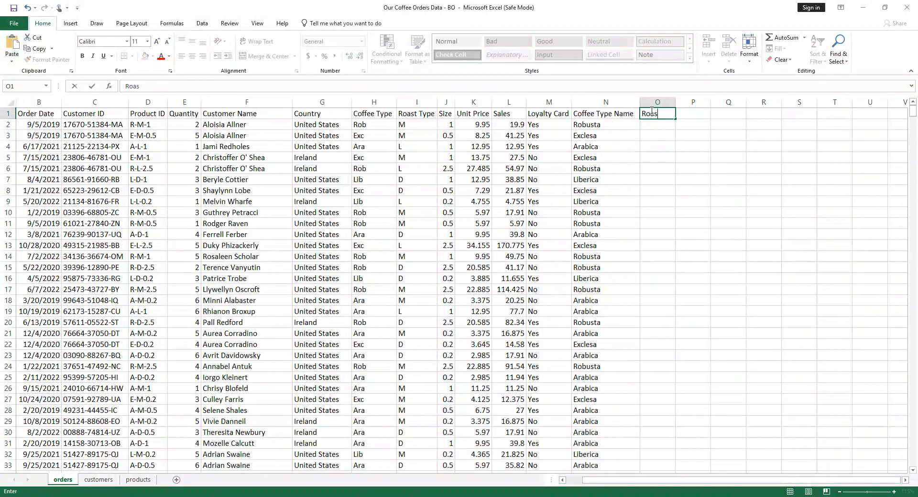
pyautogui.write('t Type')
# Start a formula in O2 with an IF that returns "Medium" when I2 equals "M"
pyautogui.click(652, 127)
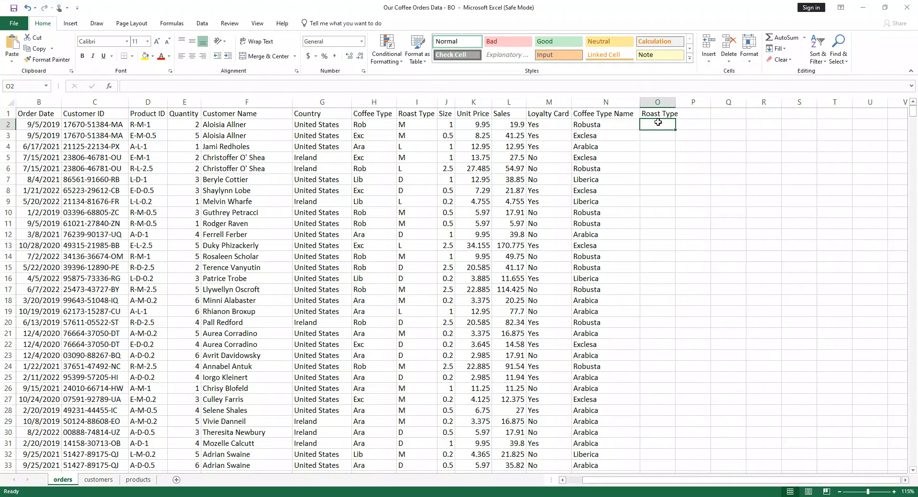
pyautogui.write('=')
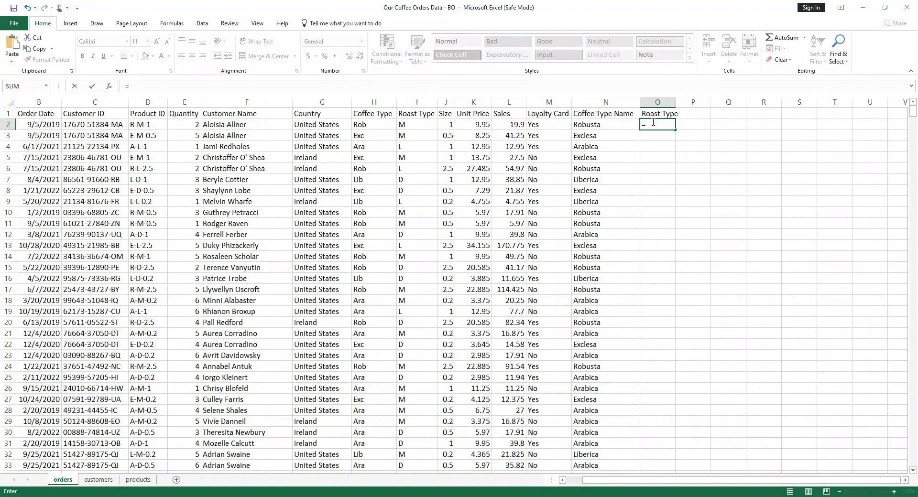
pyautogui.write('if')
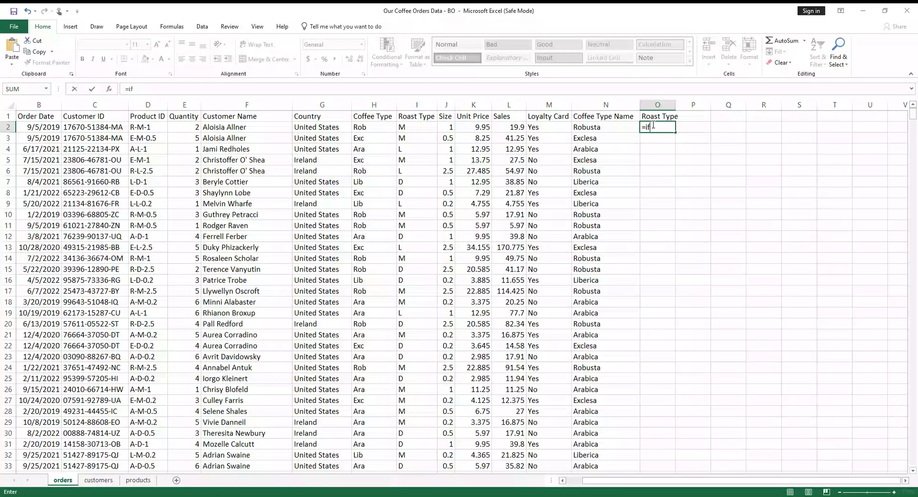
pyautogui.press('Tab')
pyautogui.click(418, 128)
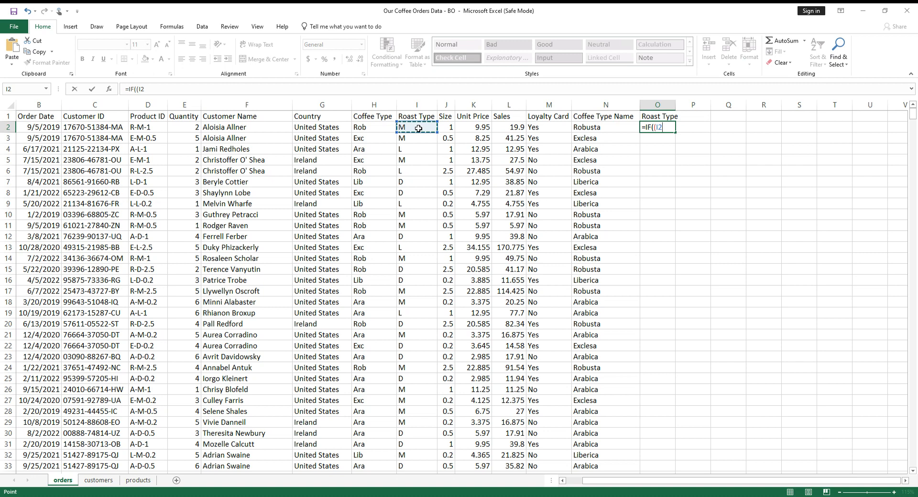
pyautogui.write('="M", "Med')
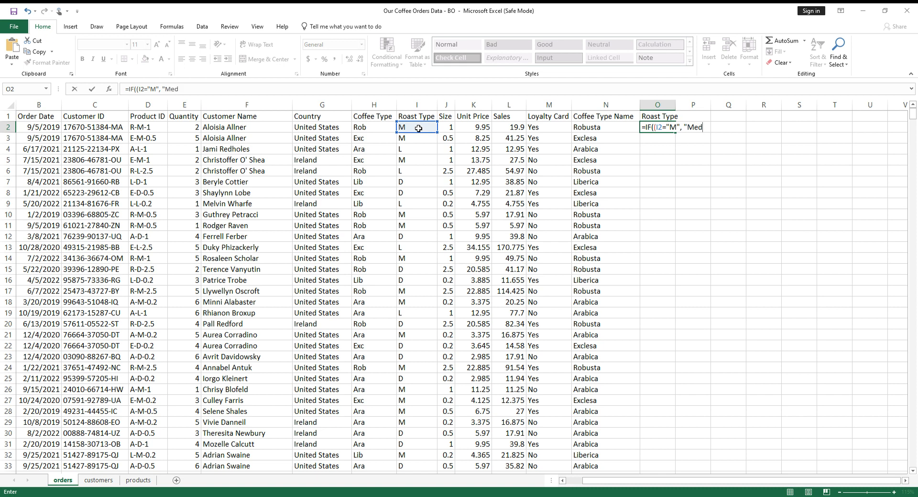
pyautogui.write('ium"')
# Extend the O2 formula with a nested IF that returns "Light" when I2 equals "L"
pyautogui.write(',If')
pyautogui.press('Tab')
pyautogui.click(418, 128)
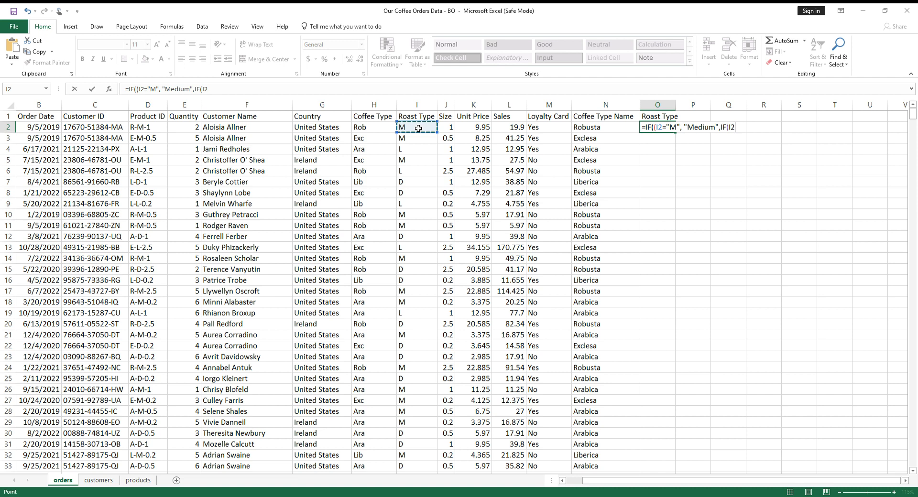
pyautogui.write('="l')
pyautogui.press('BackSpace')
pyautogui.write('L')
pyautogui.write('","Light')
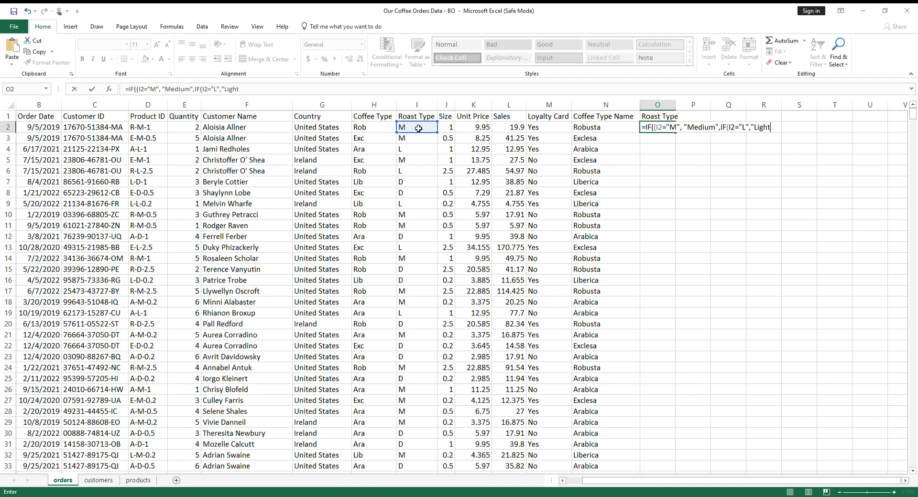
# Start another nested IF testing I2 in the O2 formula and remove the extra opening parenthesis after the first IF
pyautogui.write('",if')
pyautogui.press('BackSpace')
pyautogui.write('If')
pyautogui.press('BackSpace')
pyautogui.press('BackSpace')
pyautogui.write('IF(')
pyautogui.click(432, 129)
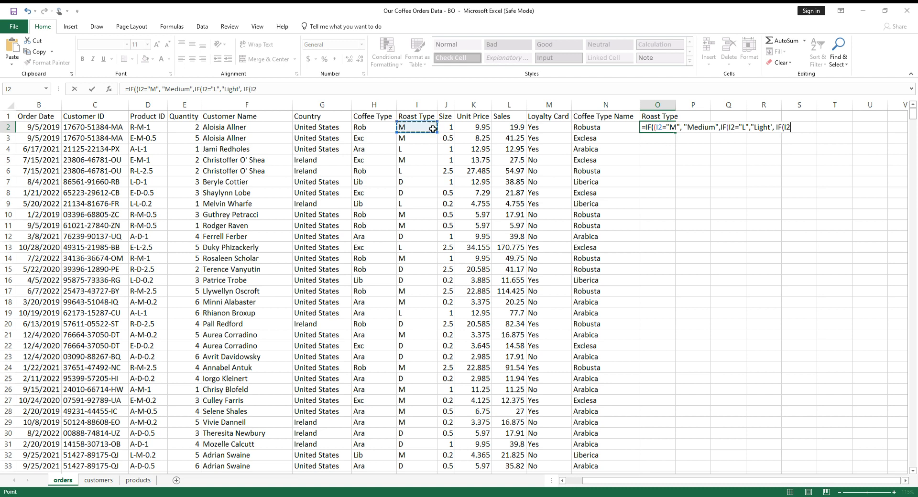
pyautogui.click(655, 127)
pyautogui.press('BackSpace')
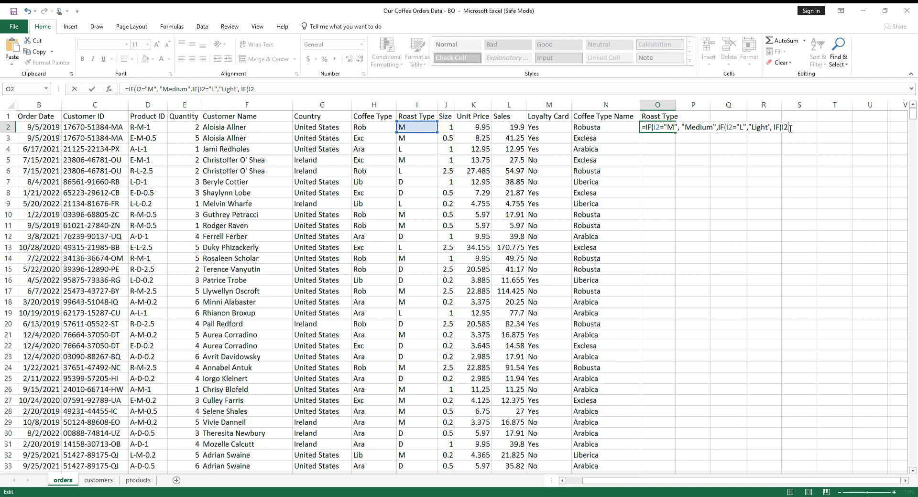
# Complete the last nested IF with "D" returning "Dark" and " " as the fallback, close the parentheses and try to enter the O2 formula
pyautogui.write('="D","Dark", " ")')
pyautogui.click(311, 90)
pyautogui.write(')')
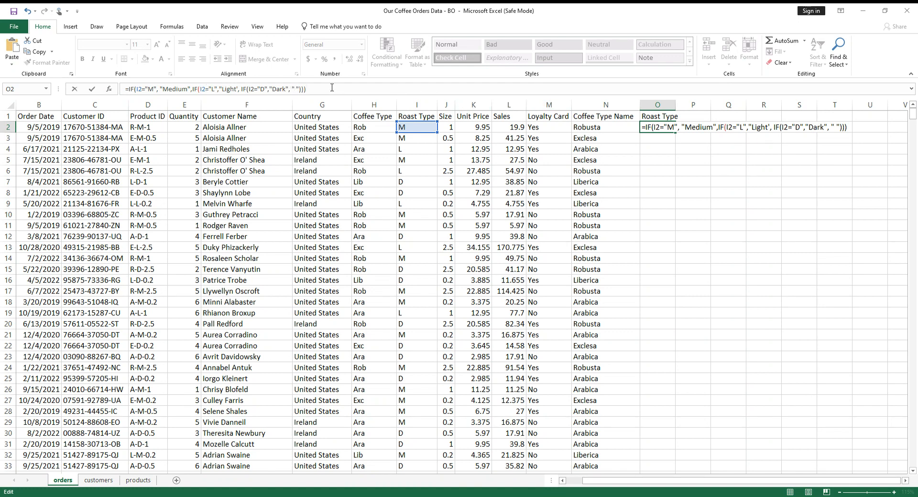
pyautogui.press('Return')
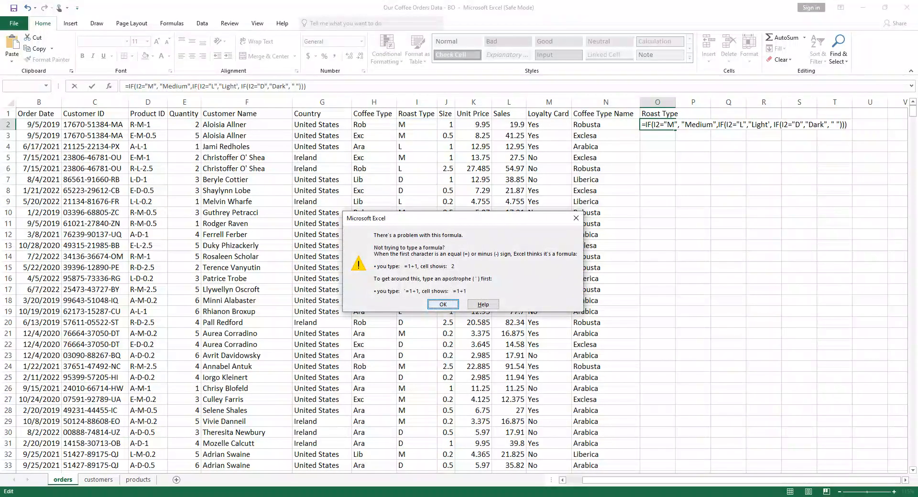
pyautogui.click(442, 305)
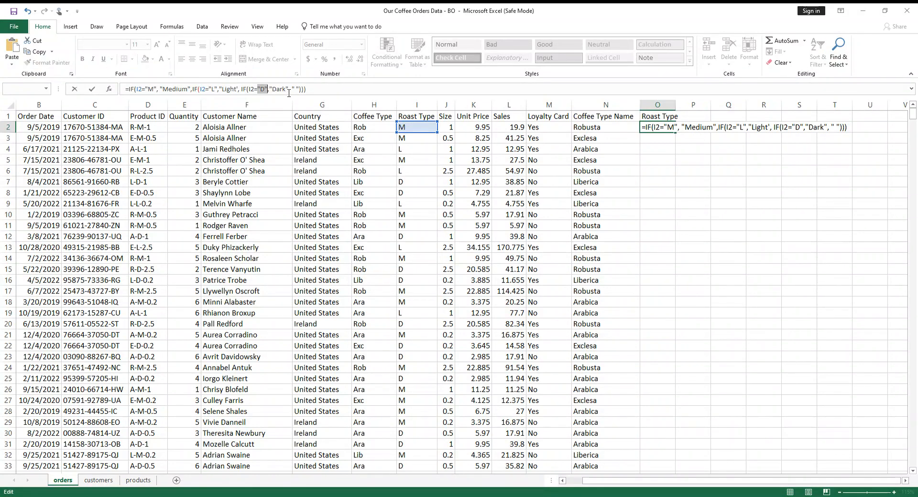
# Insert a space before each of the two nested IFs in the O2 formula and try to enter it
pyautogui.click(242, 89)
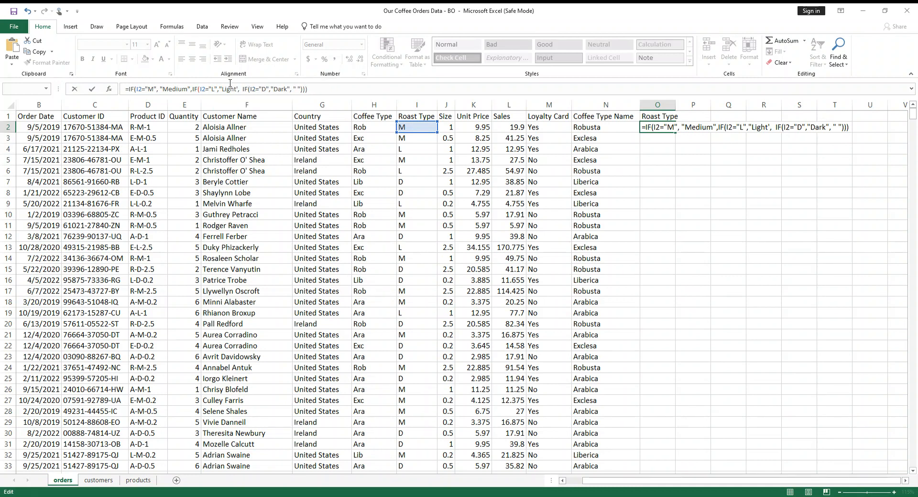
pyautogui.click(193, 90)
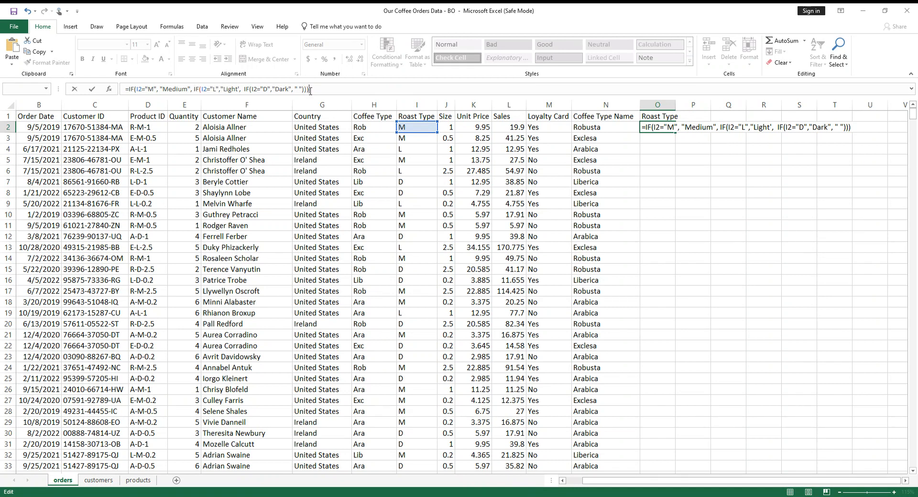
pyautogui.press('Return')
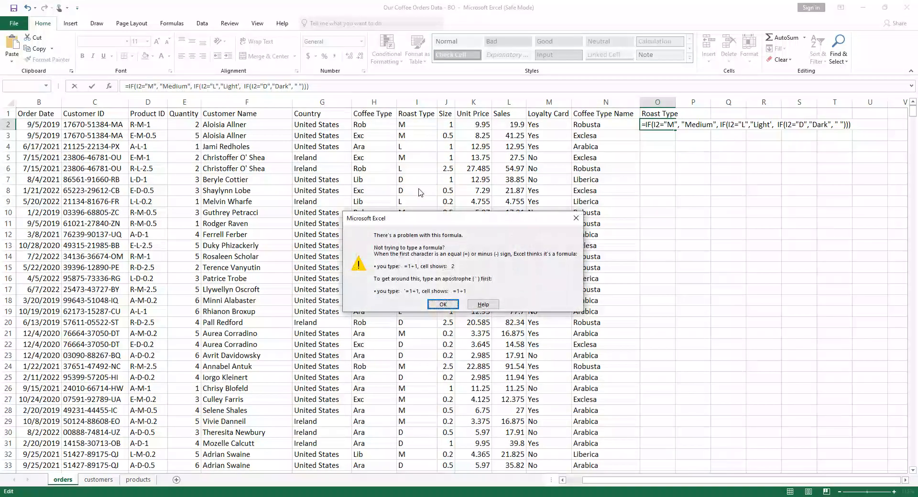
pyautogui.click(441, 304)
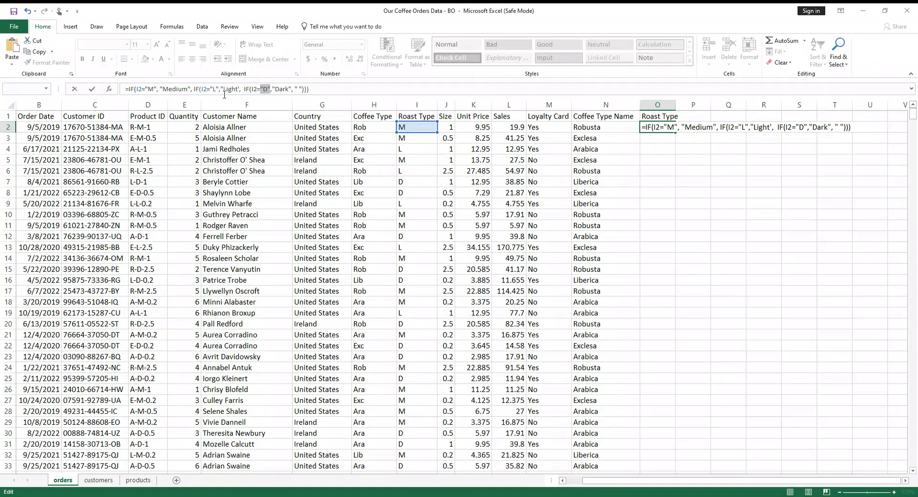
# Insert a space before "D" in the last nested IF of O2 and try to enter the formula again
pyautogui.click(277, 89)
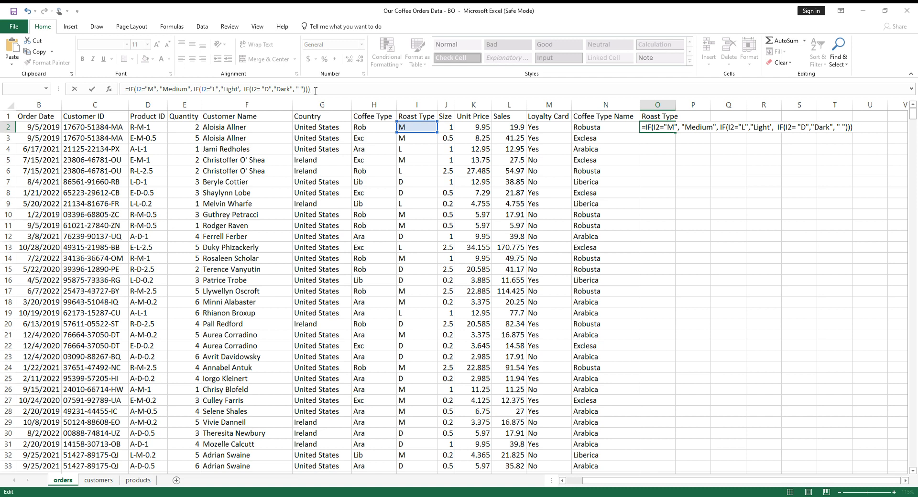
pyautogui.press('Return')
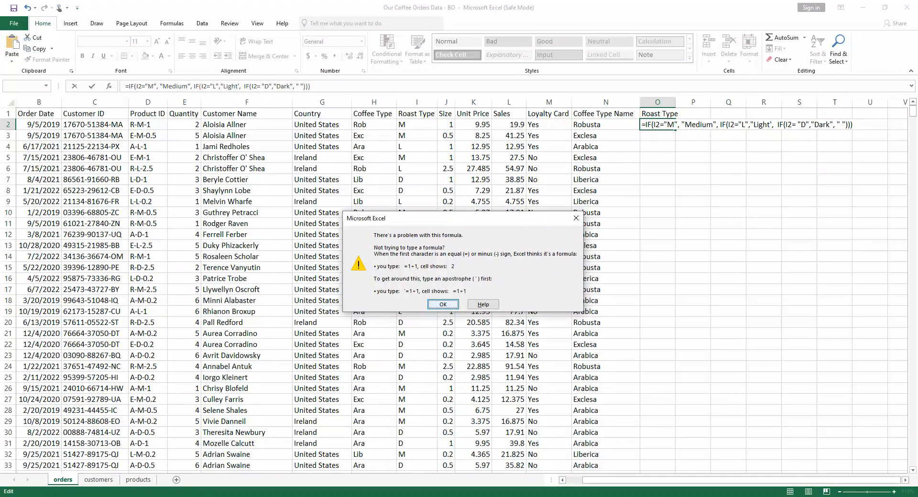
pyautogui.press('Return')
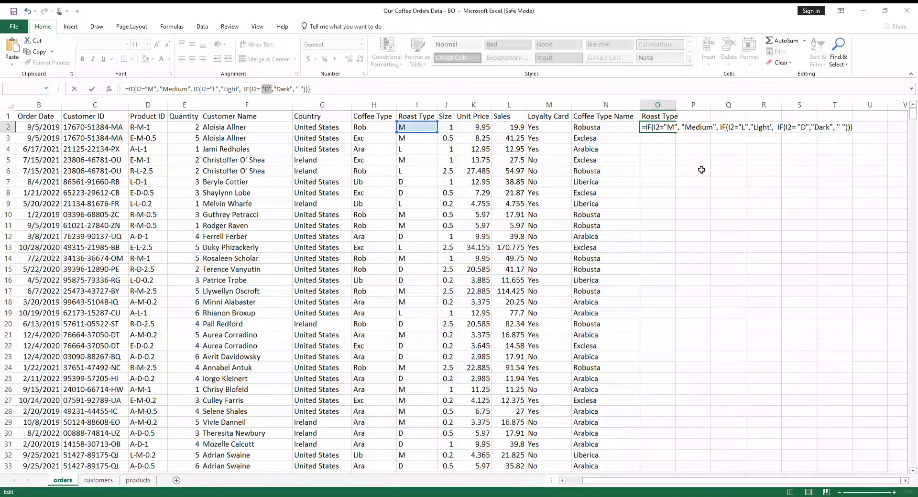
# Retype "D" as the value compared with I2 in the last nested IF of the O2 formula
pyautogui.click(621, 128)
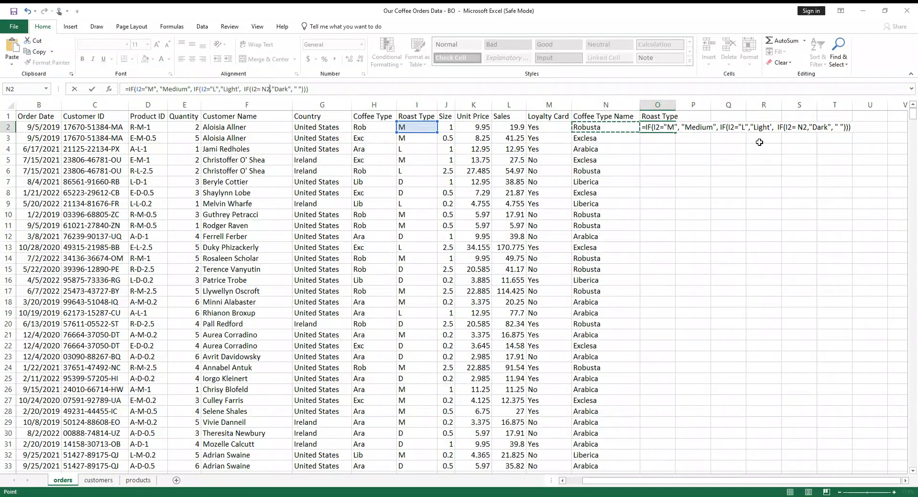
pyautogui.press('BackSpace')
pyautogui.press('BackSpace')
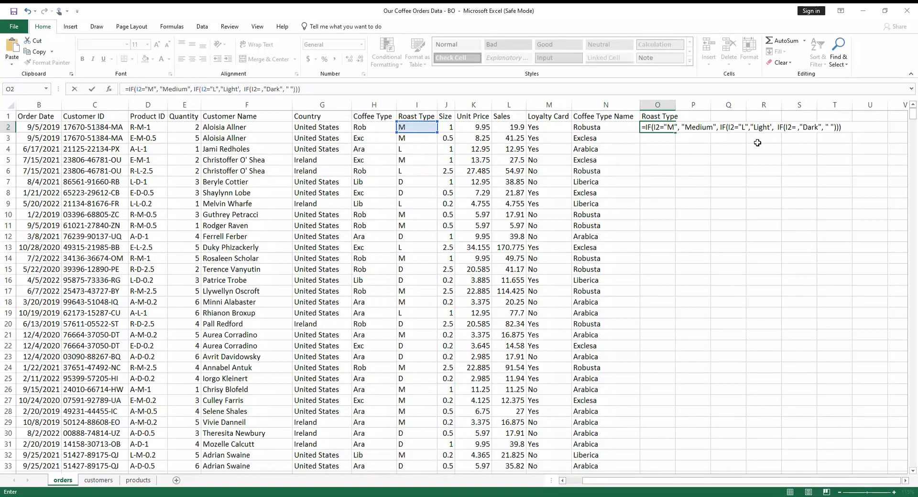
pyautogui.write('"M')
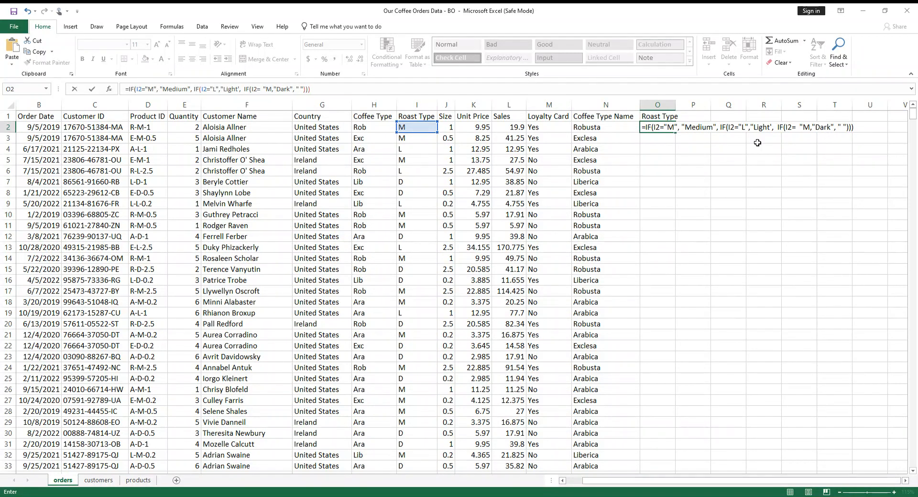
pyautogui.write('"')
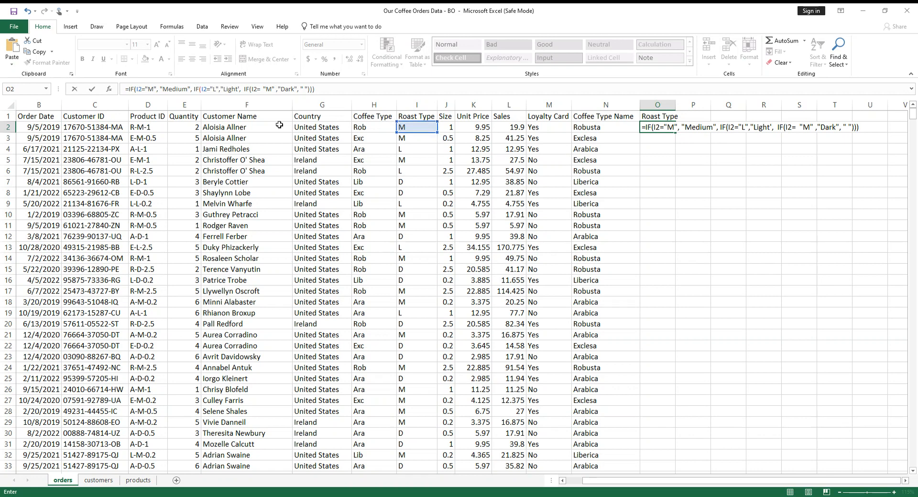
pyautogui.click(273, 89)
pyautogui.press('BackSpace')
pyautogui.write('D')
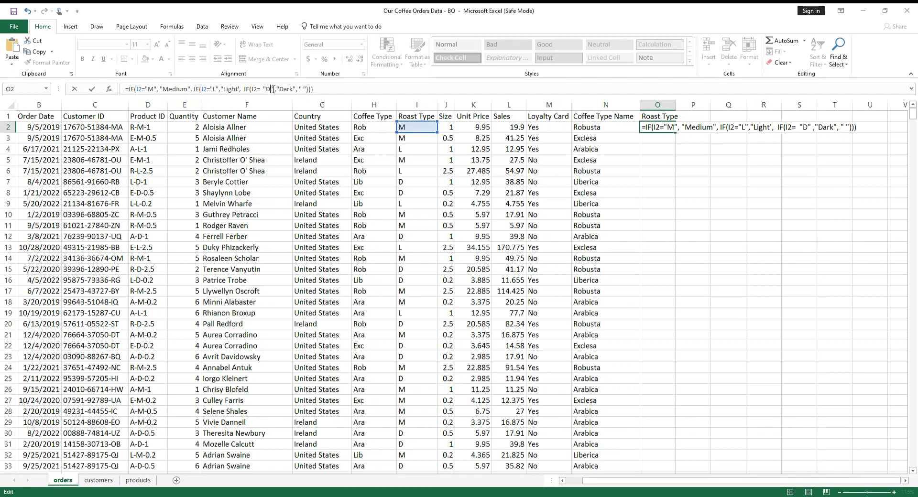
# Replace the mismatched closing quote after "Light" in the O2 formula with a double quote and enter the formula
pyautogui.click(341, 90)
pyautogui.click(772, 127)
pyautogui.press('BackSpace')
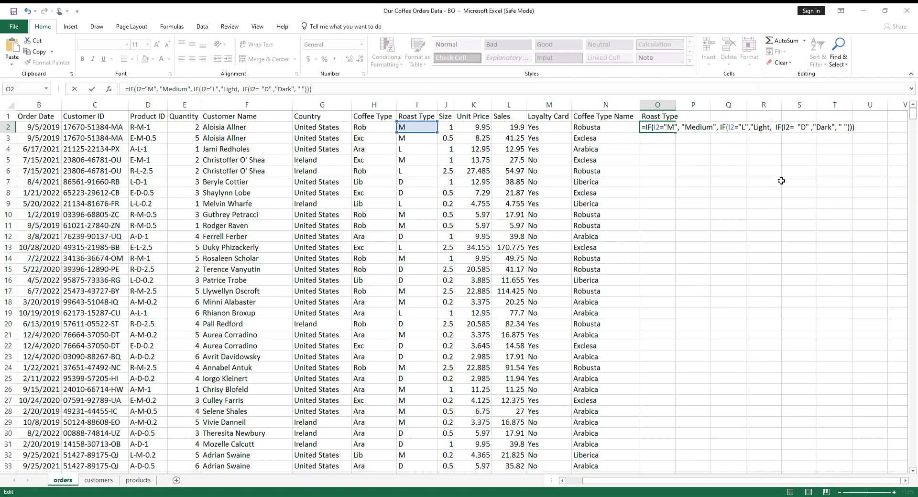
pyautogui.write('"')
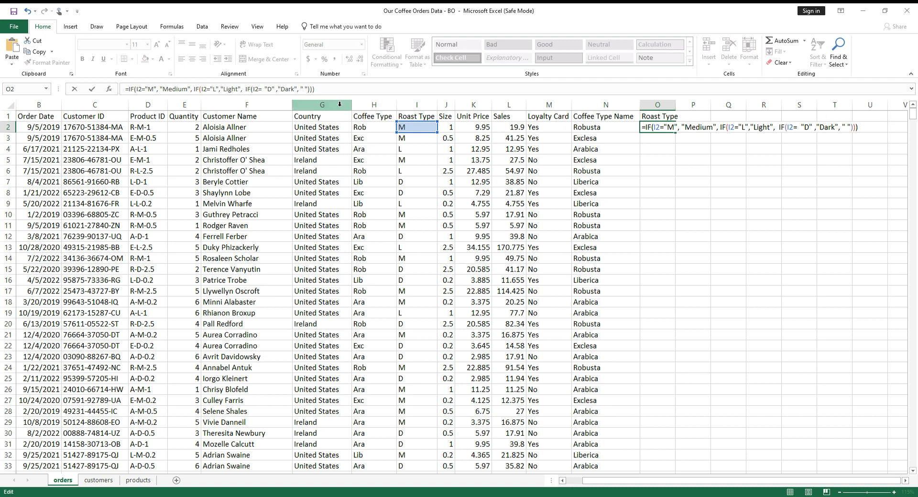
pyautogui.click(321, 91)
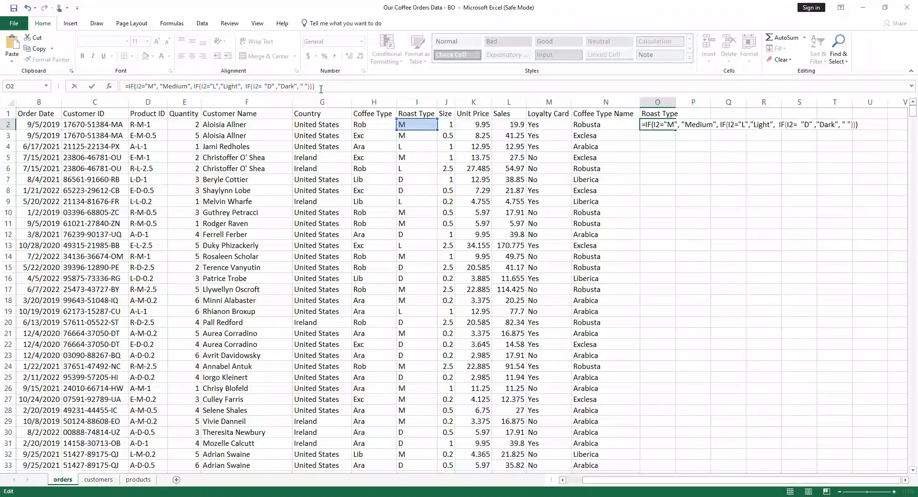
pyautogui.press('Return')
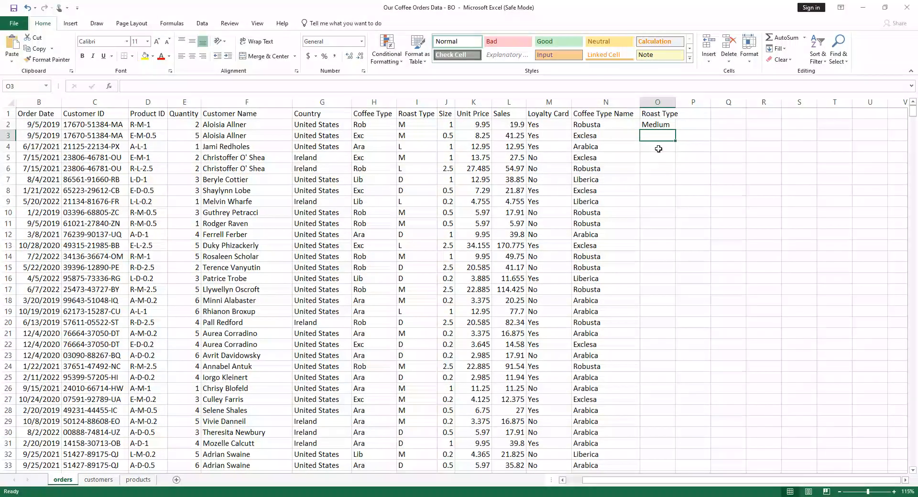
# Fill the O2 roast type formula down the whole column to the last order row
pyautogui.click(659, 127)
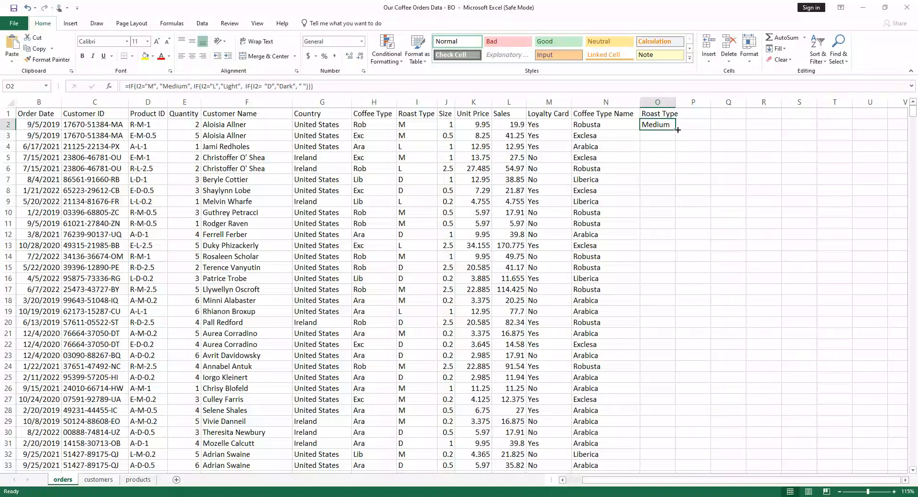
pyautogui.doubleClick(677, 130)
pyautogui.scroll(-8, 659, 283)
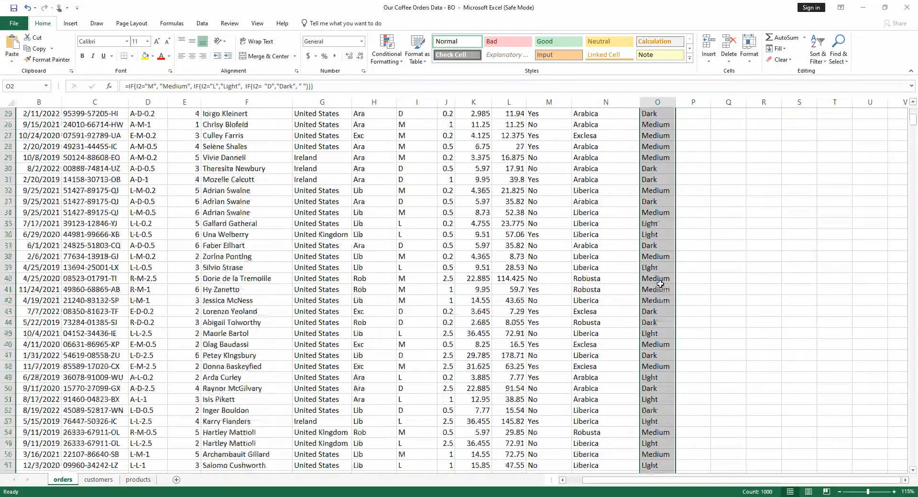
pyautogui.scroll(-6, 659, 284)
pyautogui.scroll(15, 662, 277)
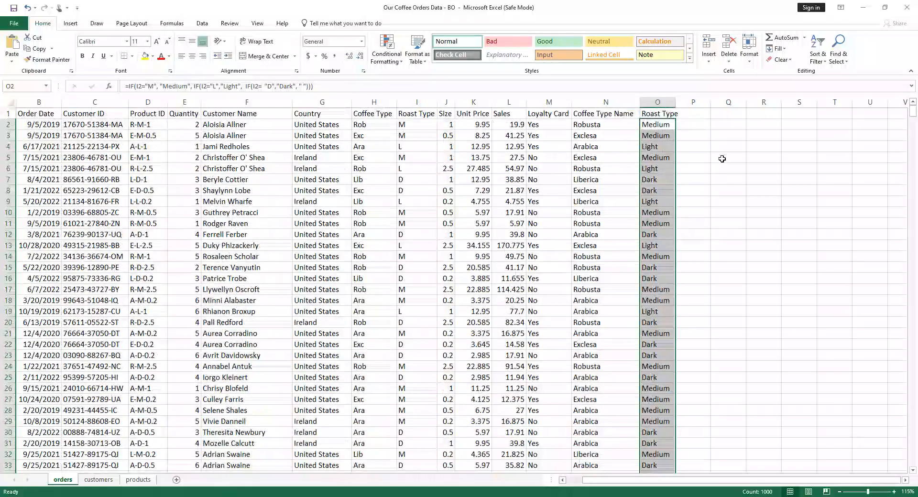
pyautogui.click(693, 129)
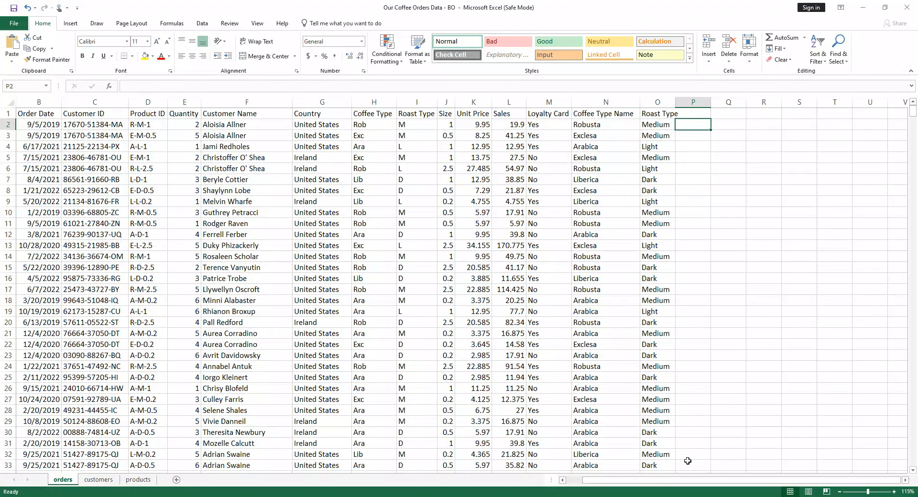
# Format the Order Date column as a date using the 14-Mar-2012 type
pyautogui.moveTo(727, 483); pyautogui.dragTo(637, 483)
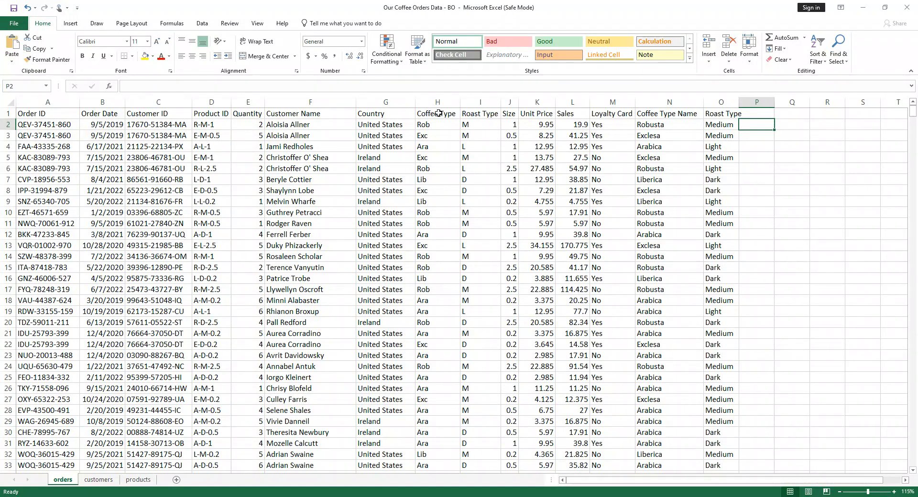
pyautogui.click(102, 130)
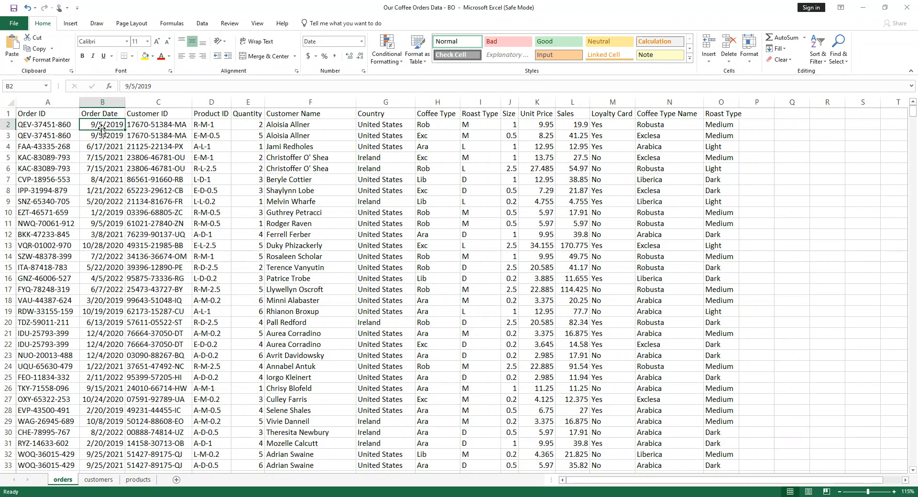
pyautogui.click(100, 102)
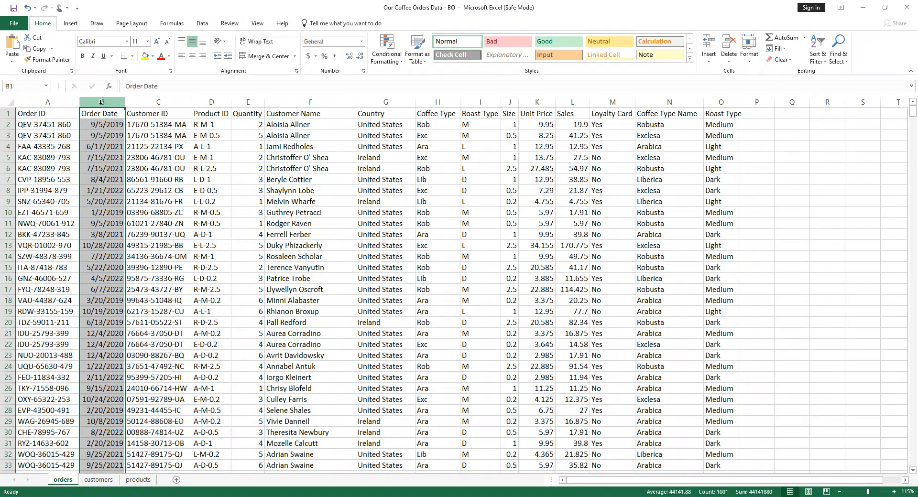
pyautogui.rightClick(99, 126)
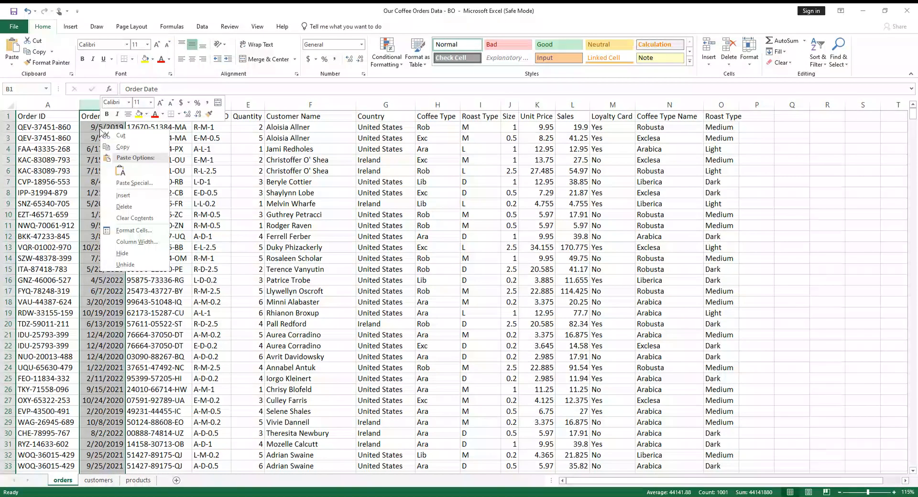
pyautogui.click(133, 232)
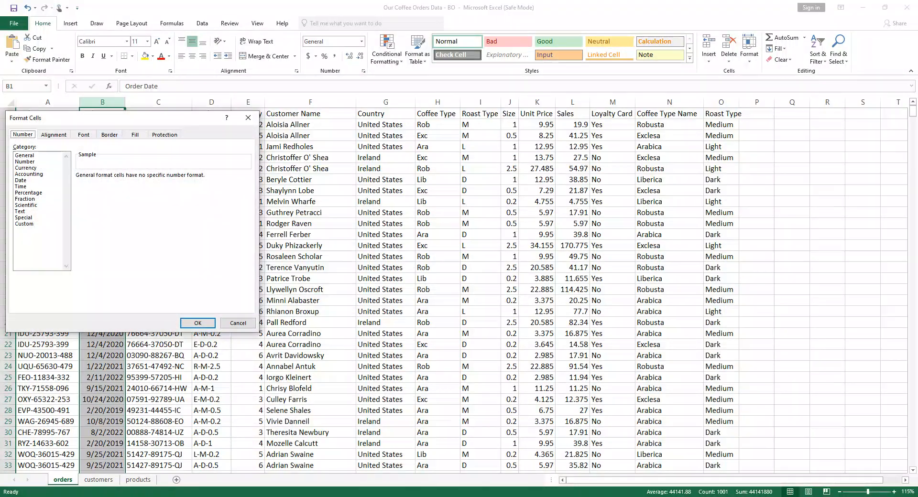
pyautogui.click(20, 180)
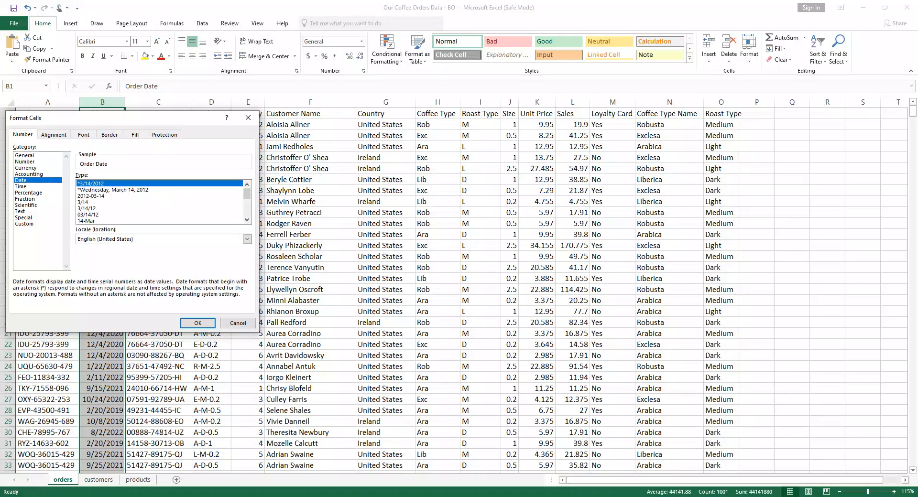
pyautogui.scroll(-4, 160, 201)
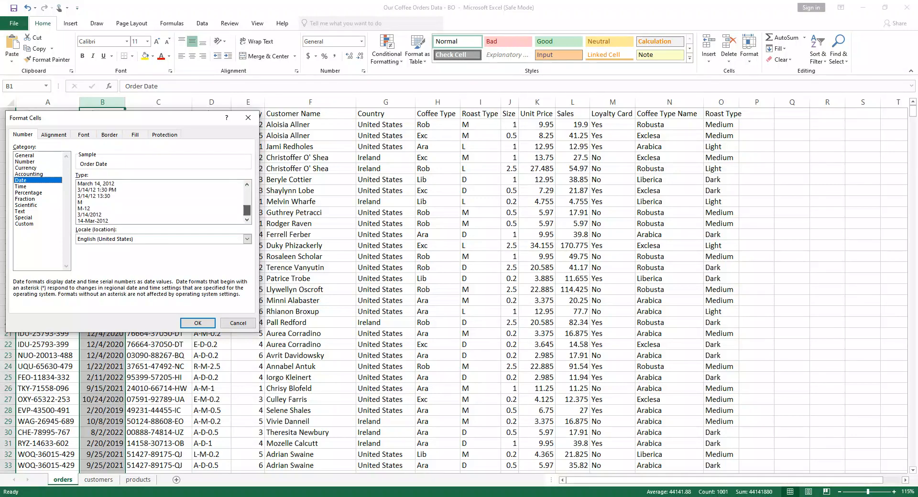
pyautogui.click(93, 221)
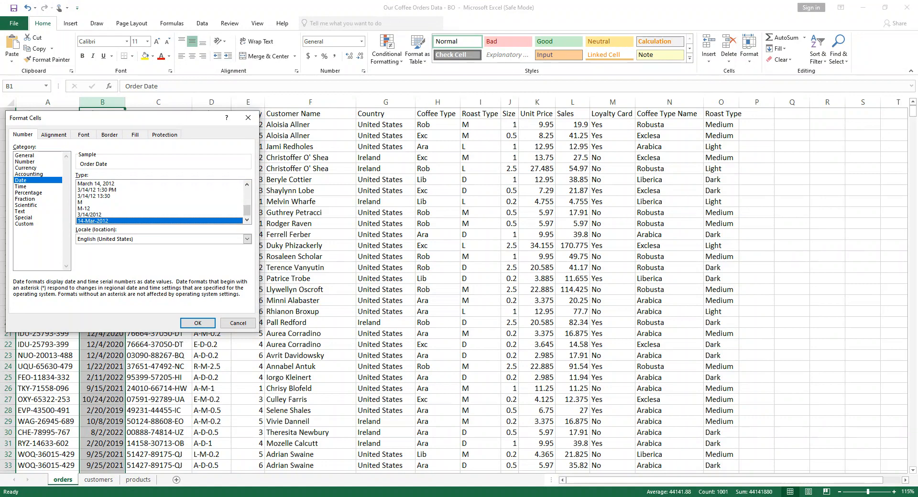
pyautogui.scroll(4, 160, 201)
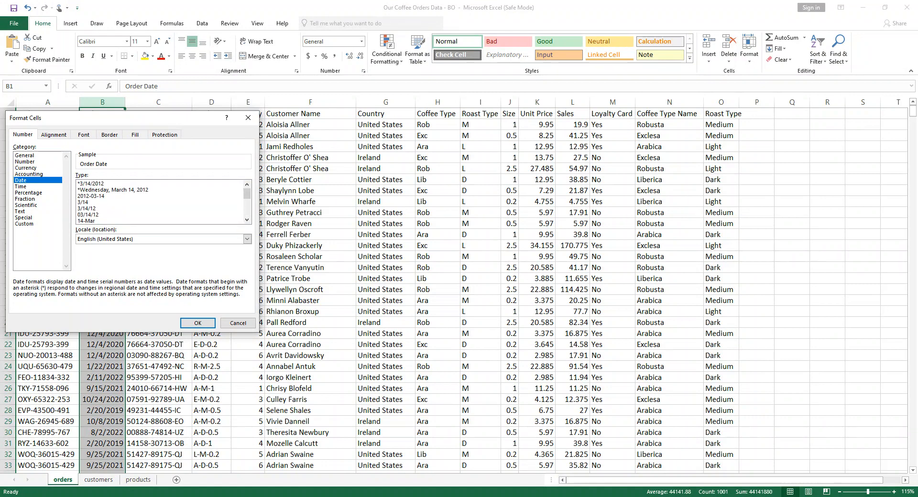
pyautogui.scroll(-4, 160, 200)
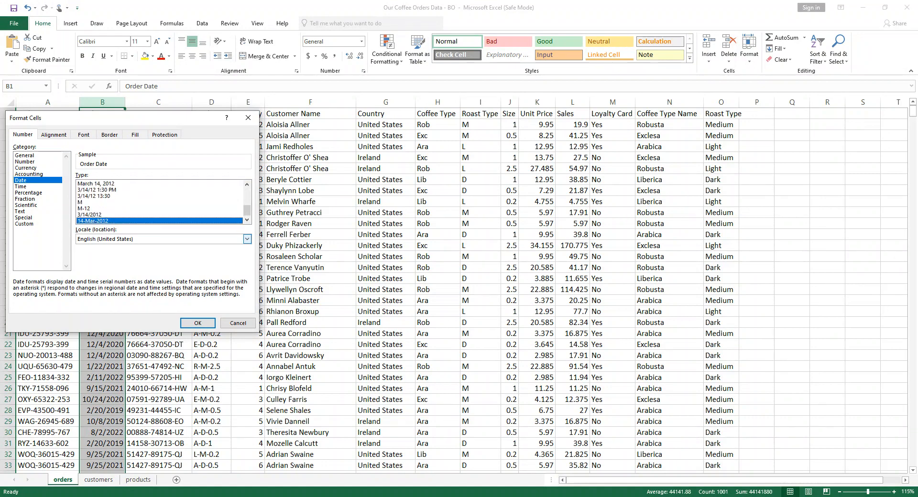
pyautogui.click(197, 323)
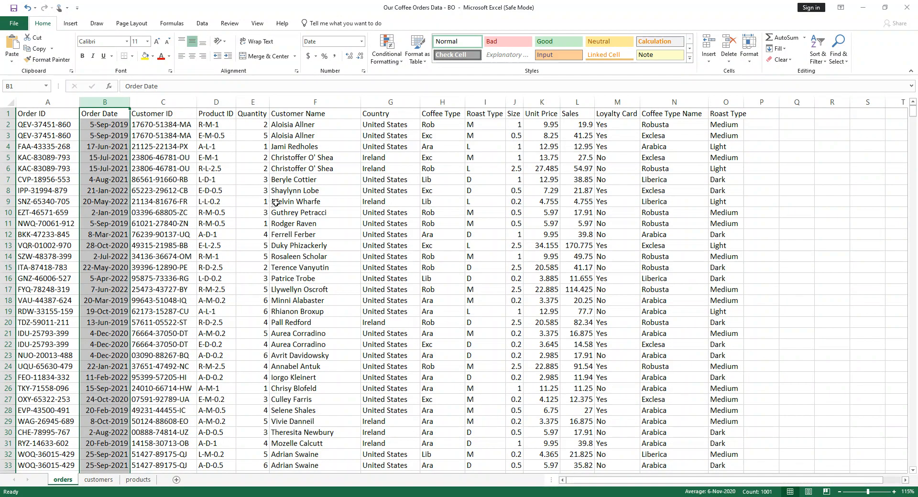
pyautogui.click(771, 231)
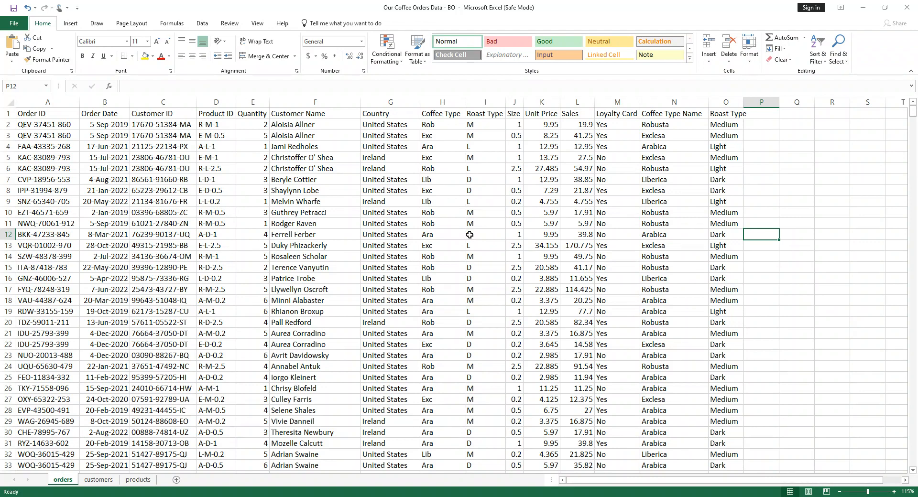
# Open the cell format settings for the entire Size column and choose the Custom number category
pyautogui.click(514, 97)
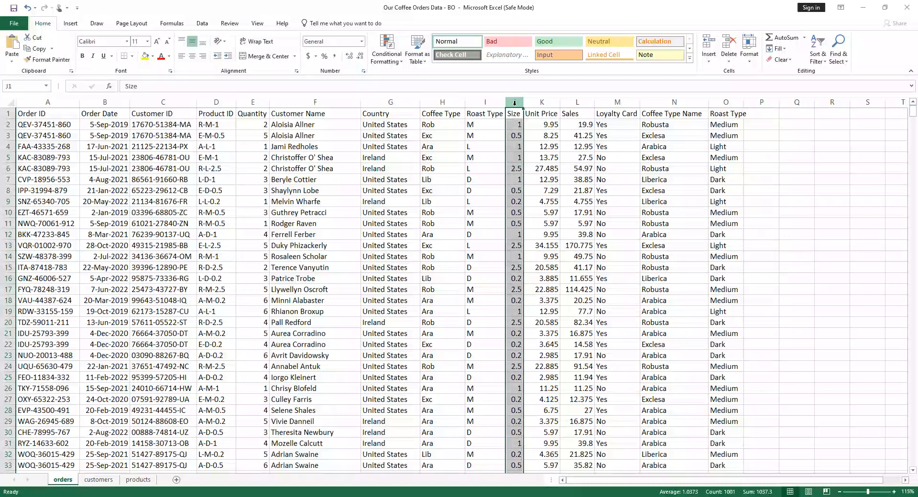
pyautogui.scroll(-5, 519, 218)
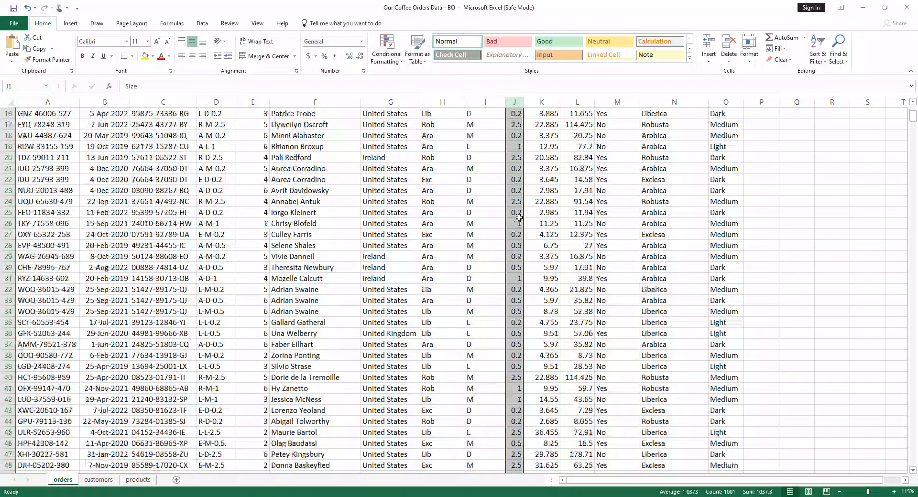
pyautogui.scroll(5, 519, 218)
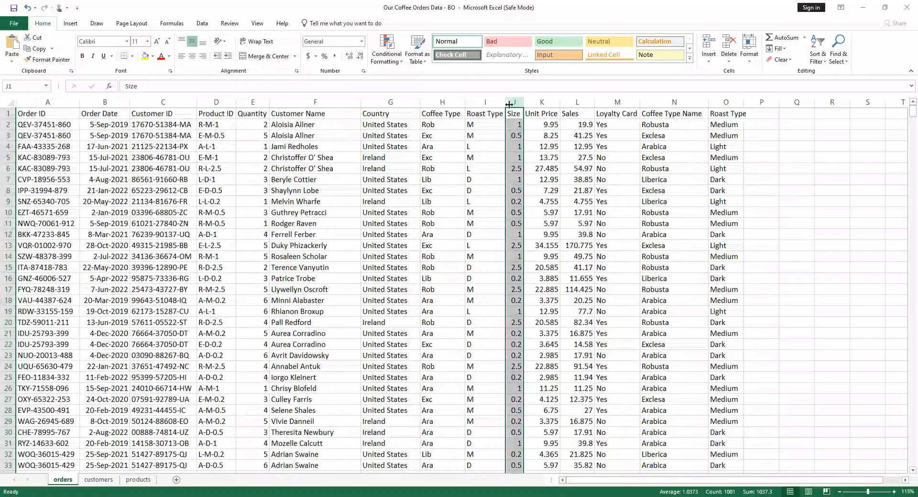
pyautogui.rightClick(513, 103)
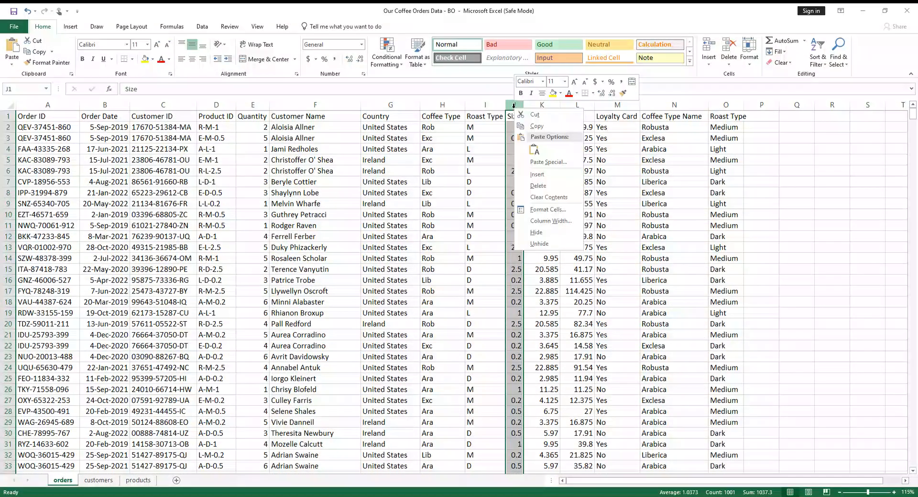
pyautogui.click(548, 211)
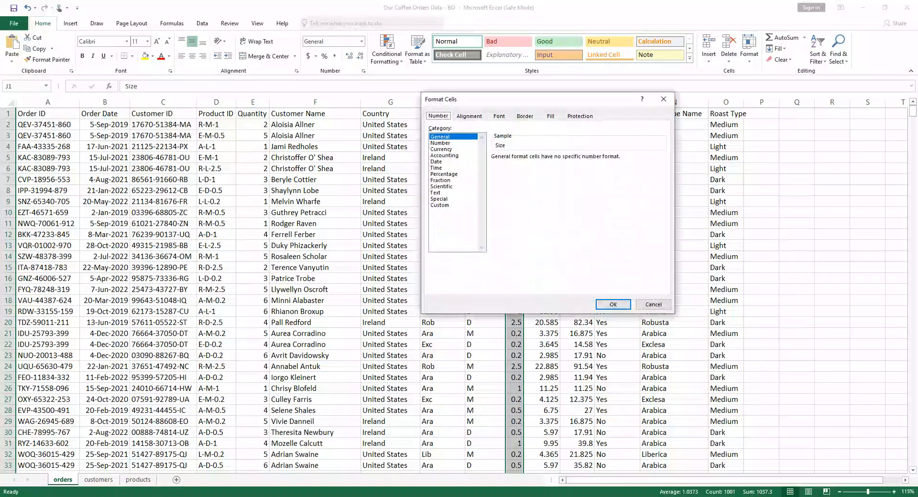
pyautogui.click(440, 205)
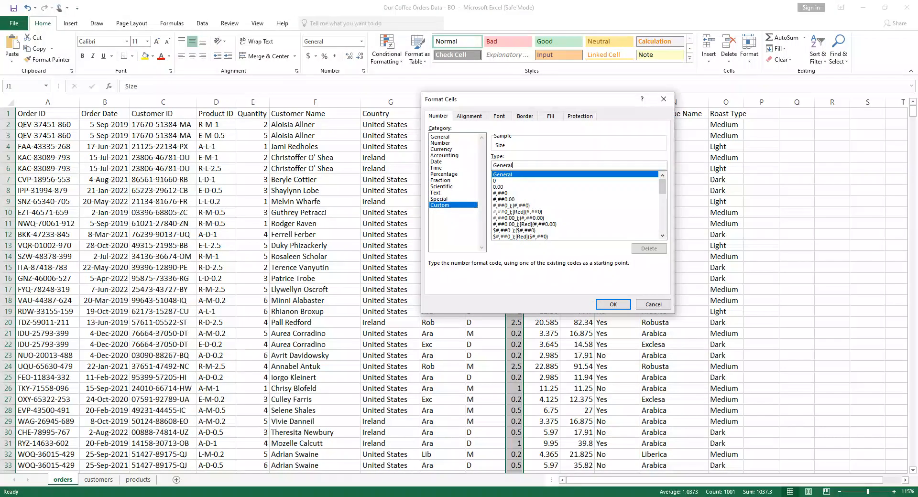
# Replace the General code with the custom number format 0.0 "KG" and apply it to the Size column
pyautogui.press('BackSpace')
pyautogui.press('BackSpace')
pyautogui.press('BackSpace')
pyautogui.press('BackSpace')
pyautogui.press('BackSpace')
pyautogui.press('BackSpace')
pyautogui.press('BackSpace')
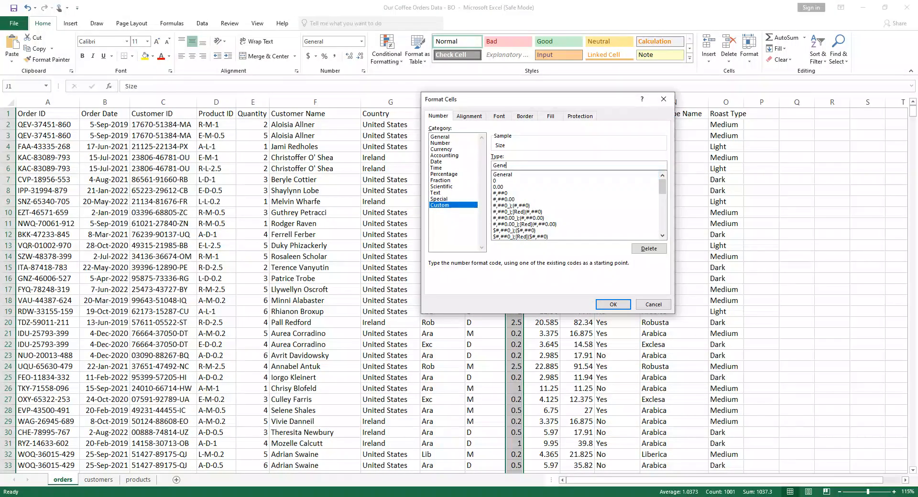
pyautogui.write('0.0')
pyautogui.write('"KG')
pyautogui.click(613, 304)
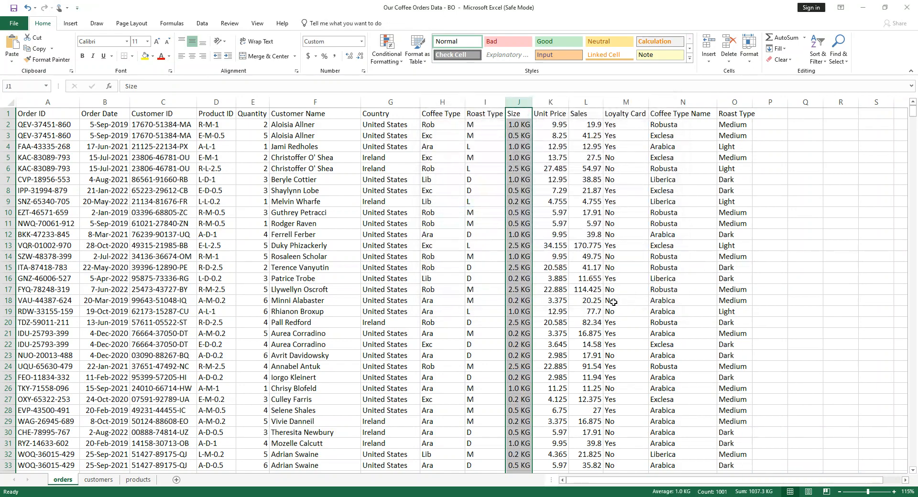
pyautogui.scroll(-4, 528, 286)
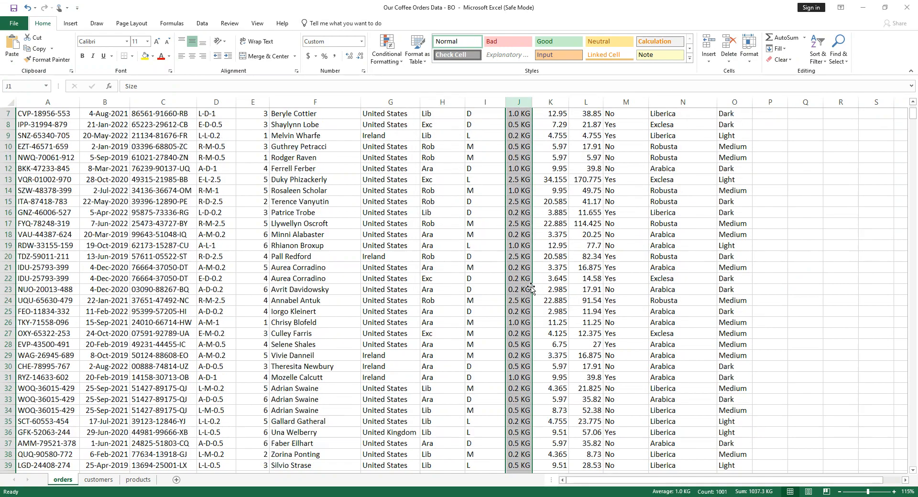
pyautogui.scroll(4, 518, 281)
pyautogui.scroll(-1, 520, 277)
pyautogui.scroll(1, 524, 268)
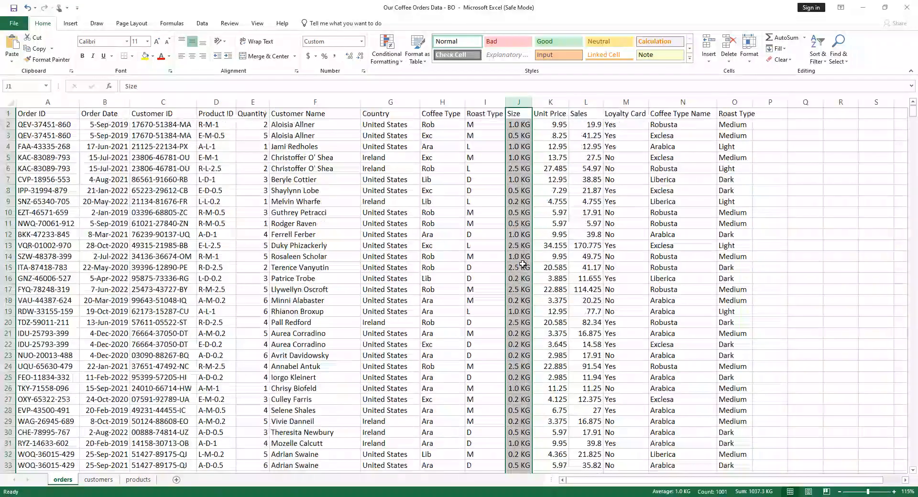
pyautogui.click(528, 247)
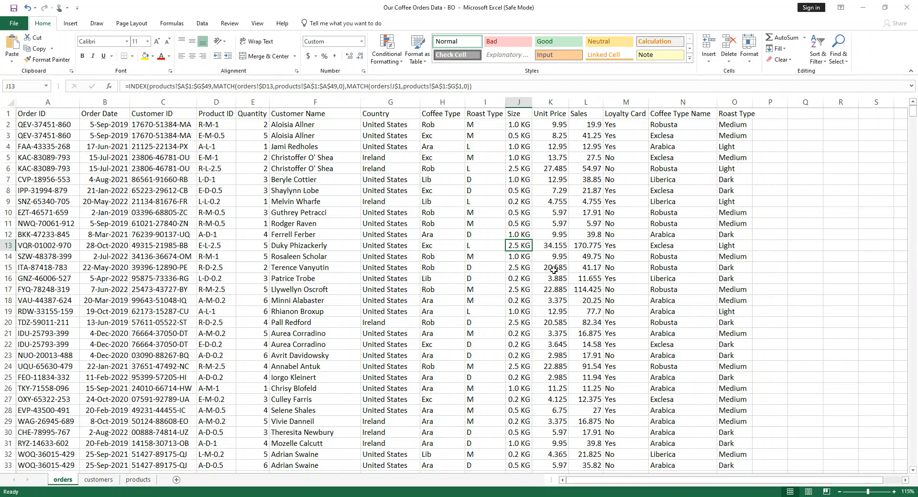
# Apply the dollar accounting format to the Unit Price and Sales columns and widen both so all amounts fit
pyautogui.click(550, 102)
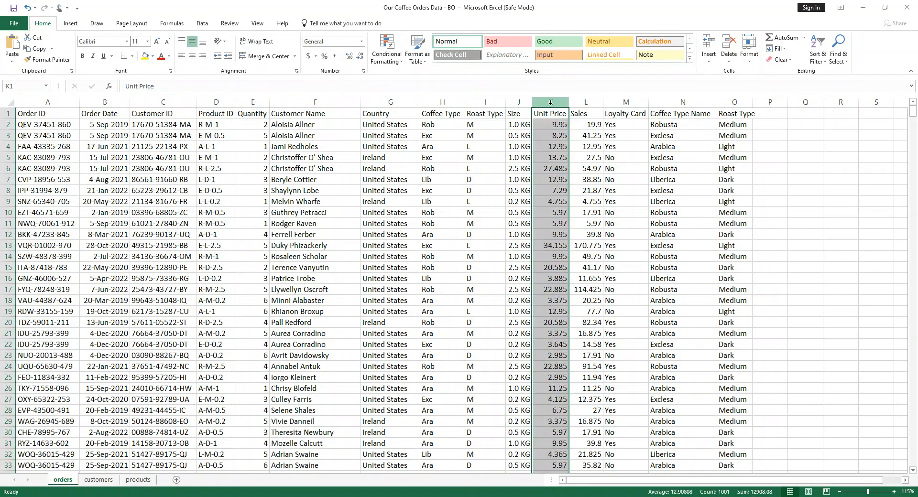
pyautogui.keyDown('ctrl'); pyautogui.click(581, 101); pyautogui.keyUp('ctrl')
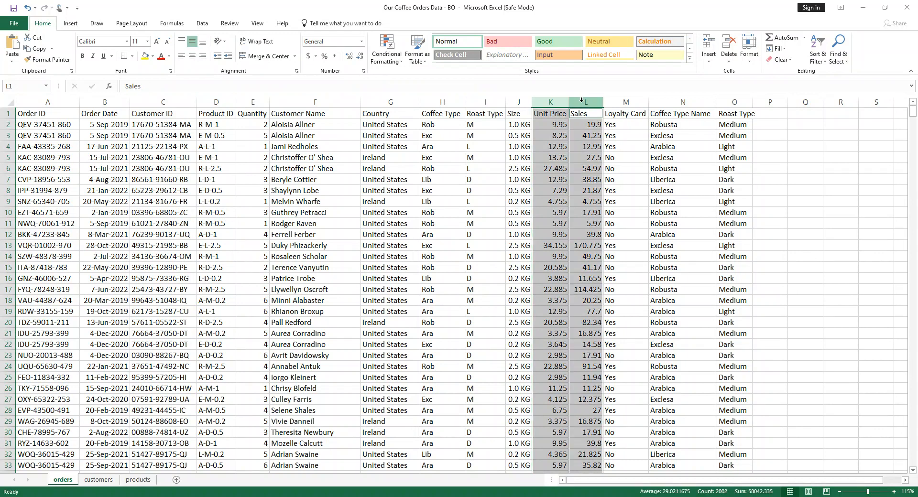
pyautogui.click(309, 58)
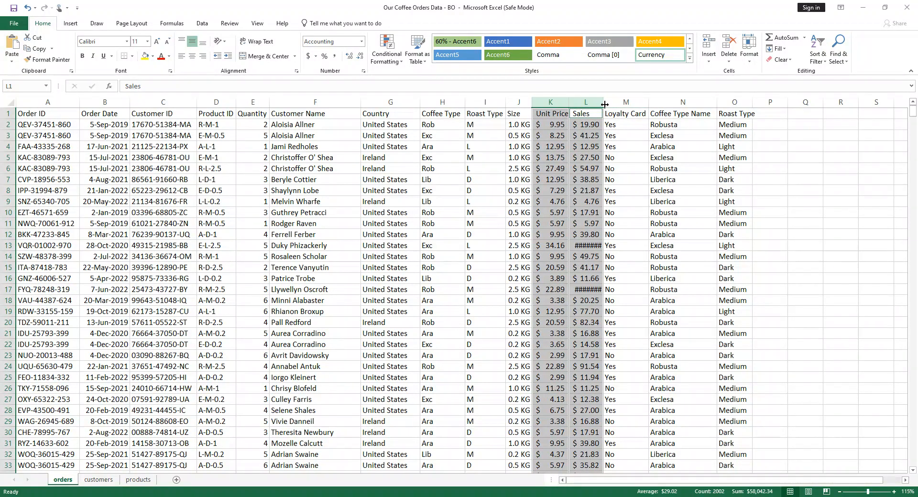
pyautogui.moveTo(602, 104); pyautogui.dragTo(614, 104)
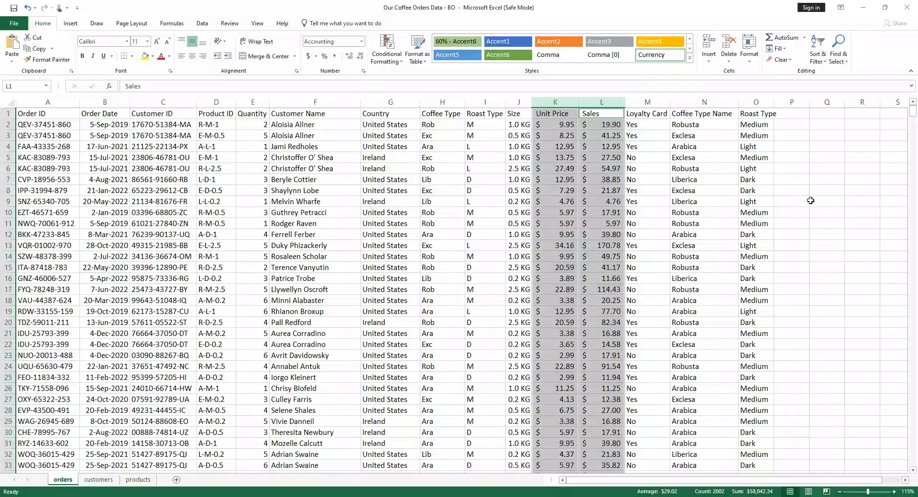
# Review the formatted rows of the orders sheet, including the Country and Customer Name lookup formulas
pyautogui.click(813, 201)
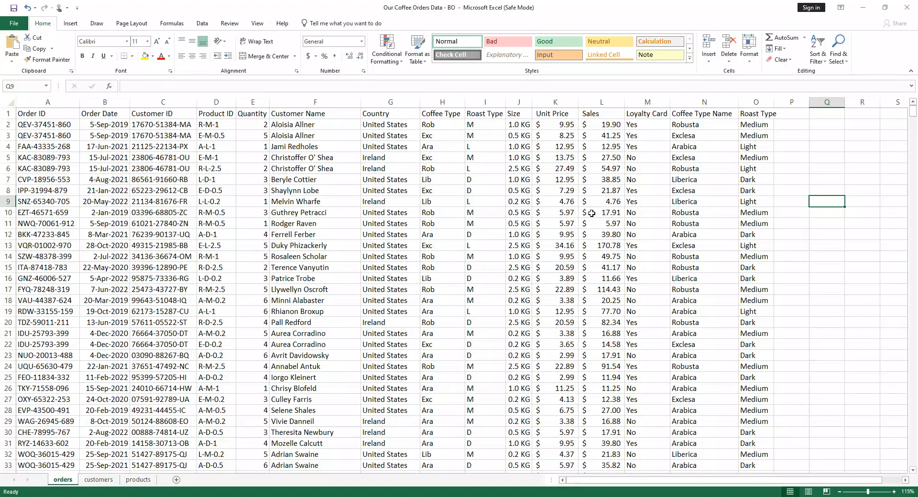
pyautogui.scroll(-2, 605, 234)
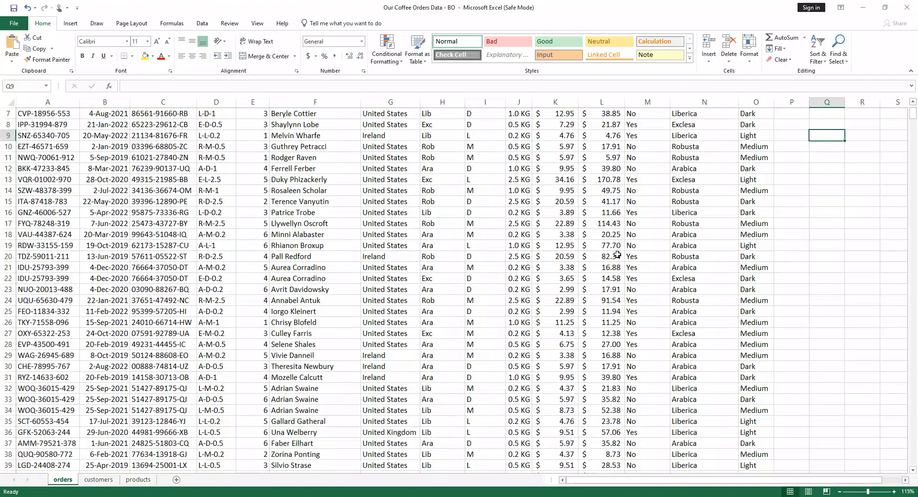
pyautogui.scroll(-6, 617, 255)
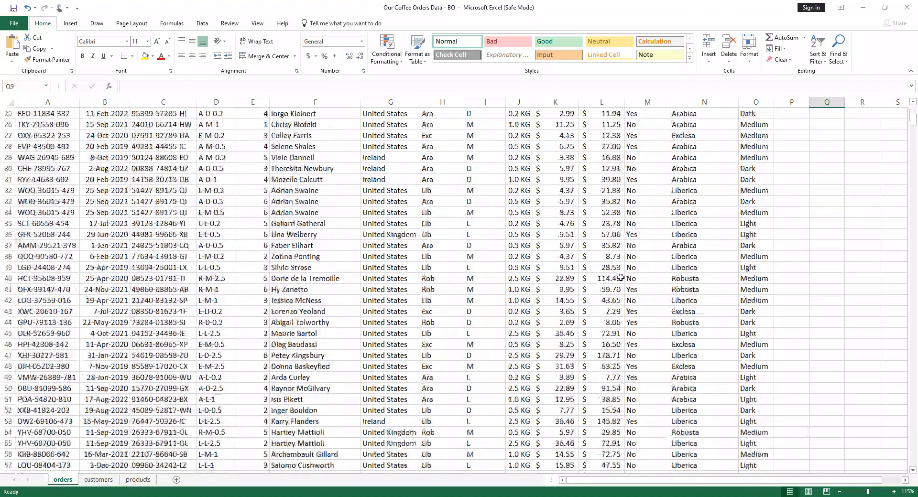
pyautogui.scroll(8, 612, 278)
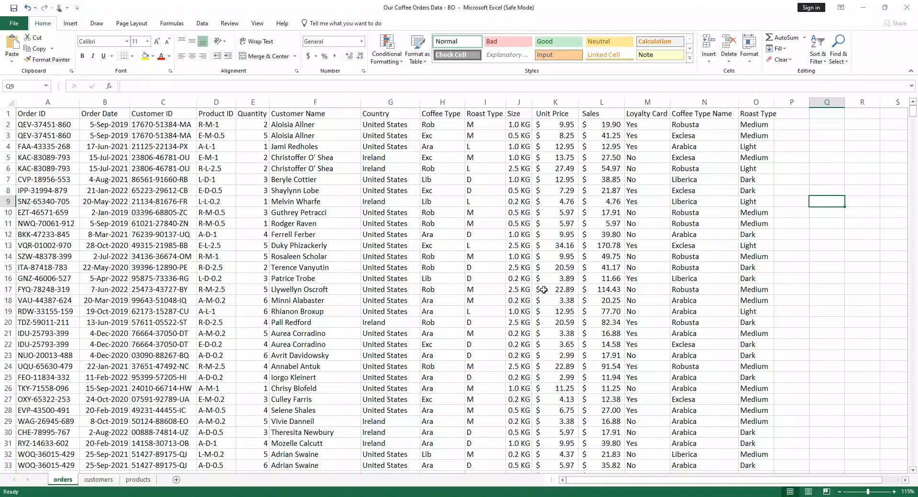
pyautogui.click(380, 280)
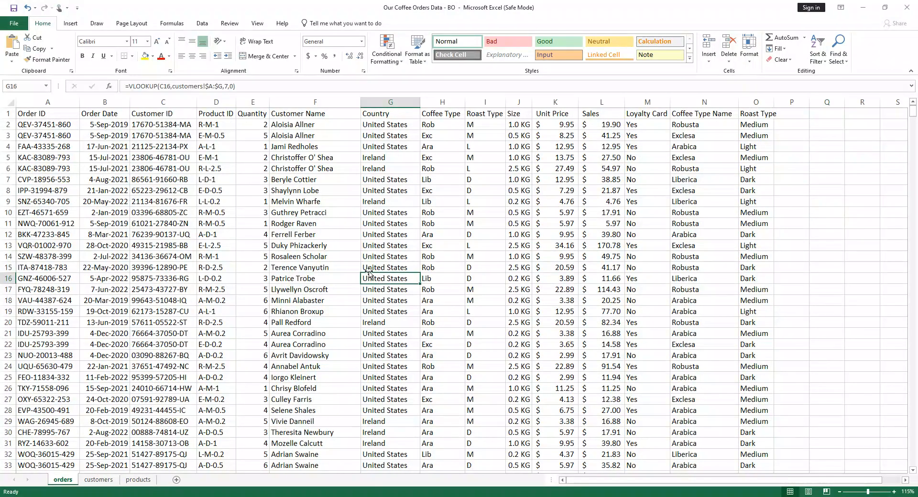
pyautogui.click(279, 257)
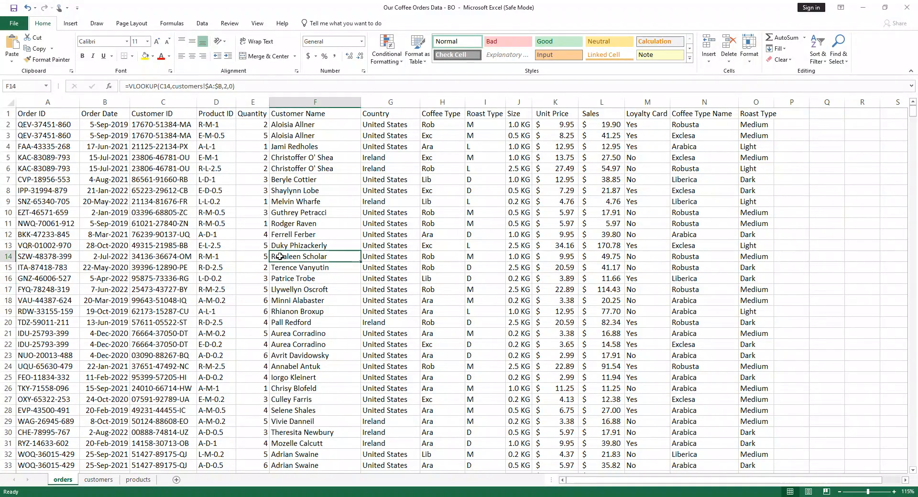
pyautogui.scroll(-5, 373, 251)
pyautogui.scroll(-13, 375, 273)
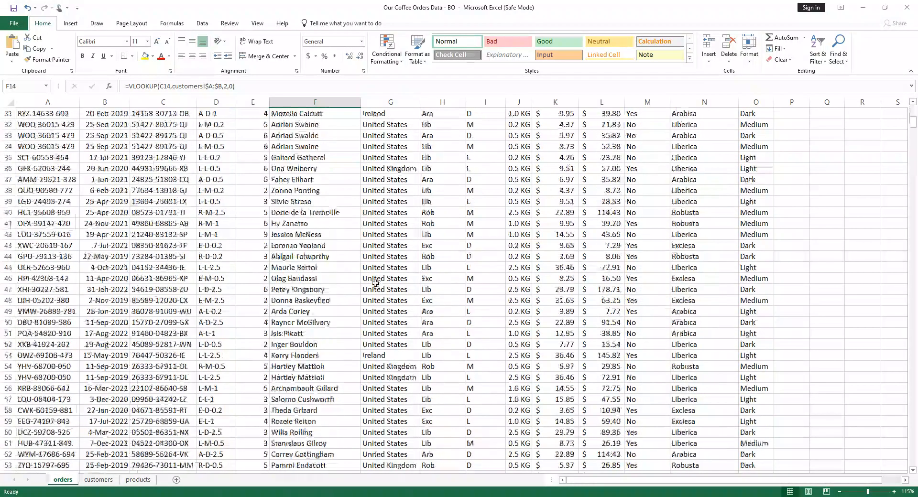
pyautogui.scroll(7, 373, 284)
pyautogui.scroll(11, 373, 285)
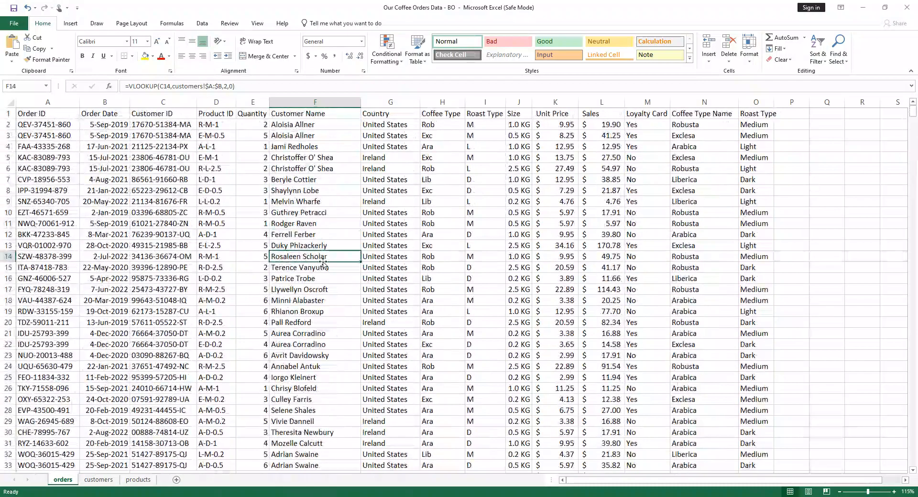
# Run Remove Duplicates on the orders data across all columns, treating the first row as headers
pyautogui.click(289, 214)
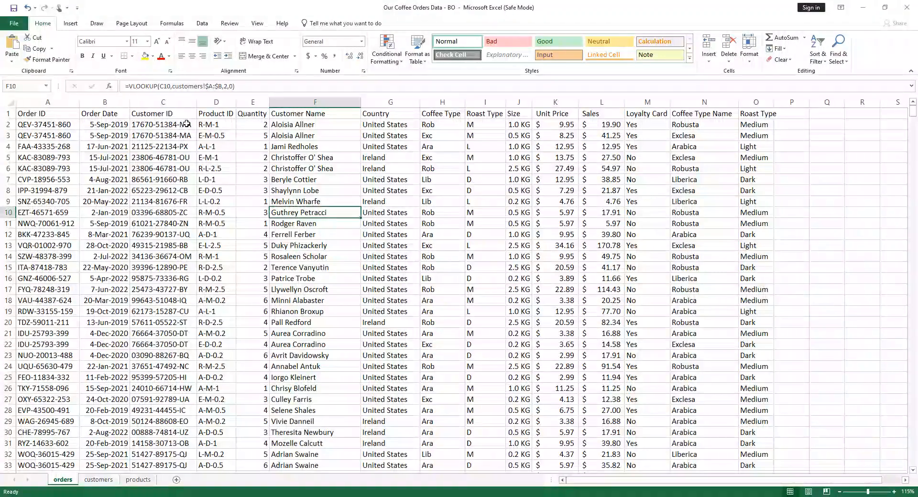
pyautogui.click(201, 22)
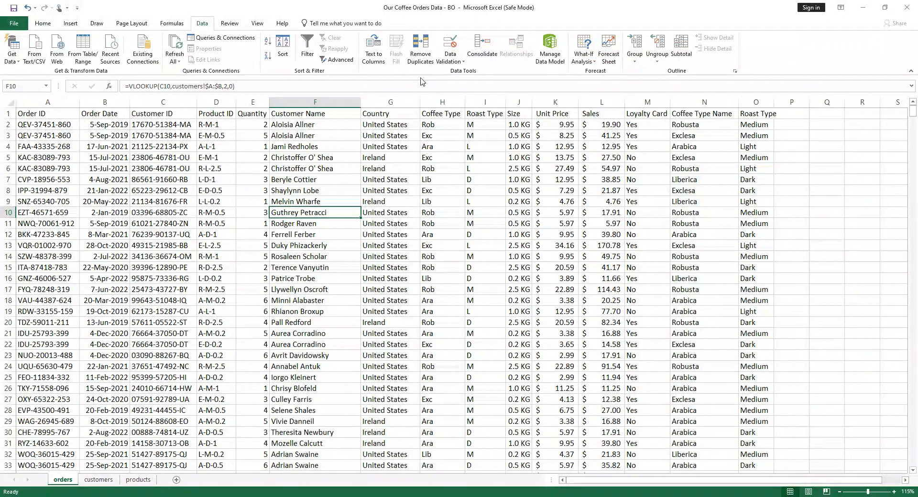
pyautogui.click(420, 47)
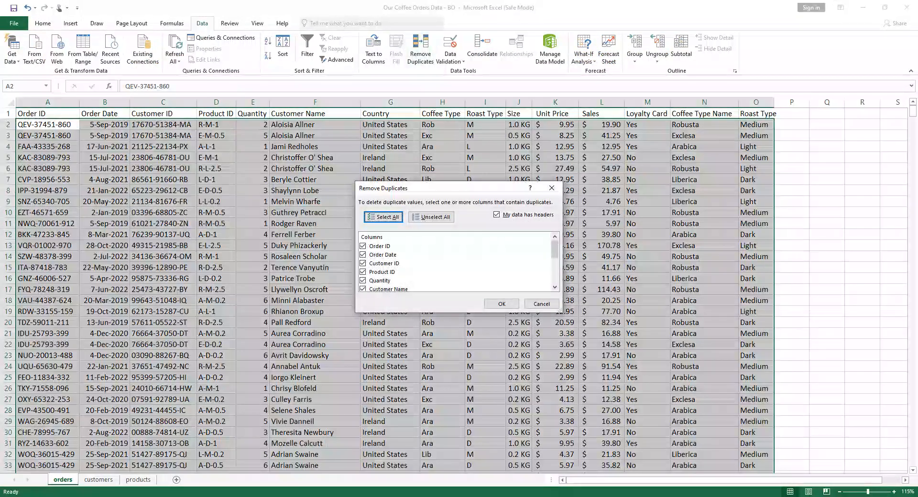
pyautogui.click(500, 304)
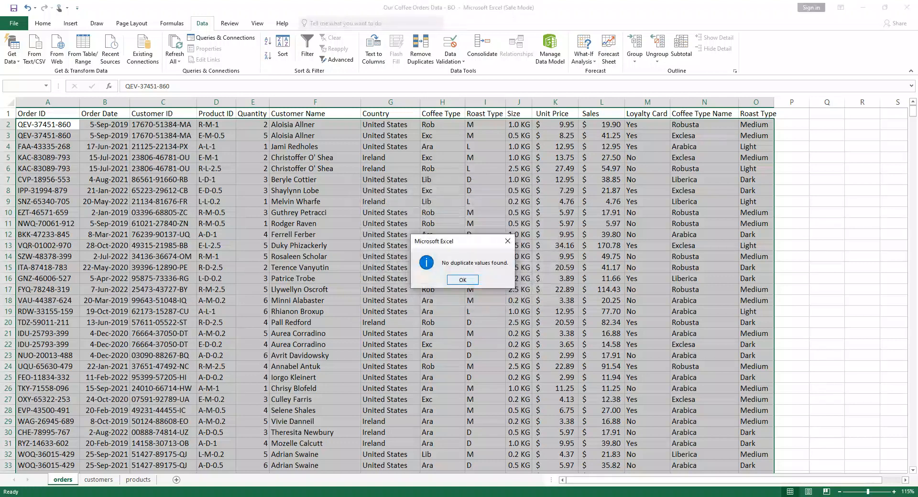
pyautogui.click(462, 280)
pyautogui.click(363, 279)
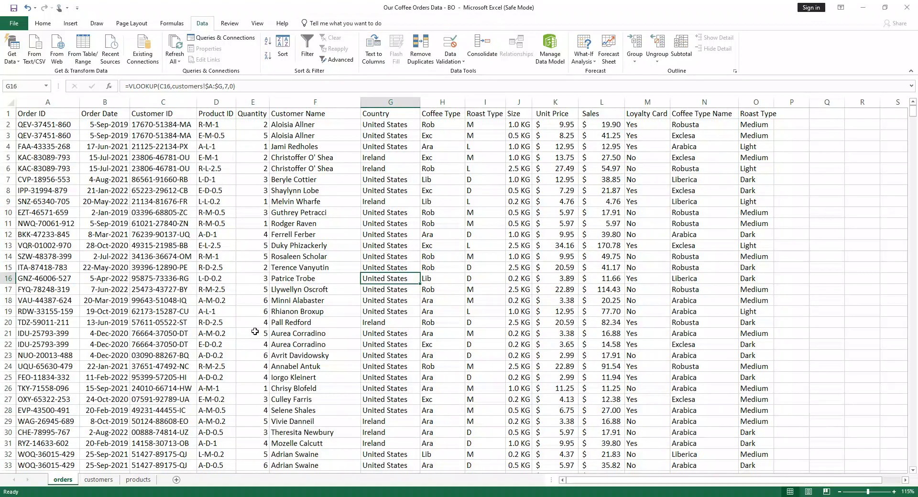
# Add a new blank worksheet directly after the orders sheet and make it the active sheet
pyautogui.scroll(-5, 258, 334)
pyautogui.scroll(5, 278, 341)
pyautogui.click(201, 345)
pyautogui.click(177, 482)
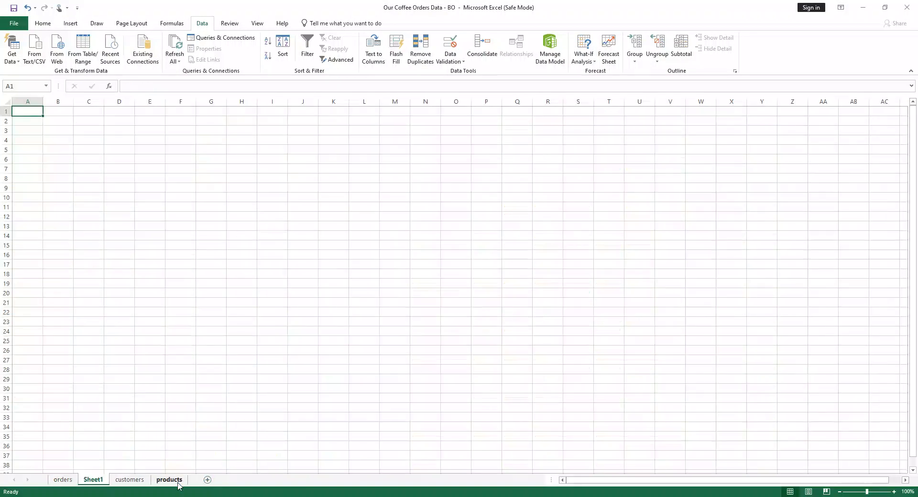
pyautogui.click(177, 480)
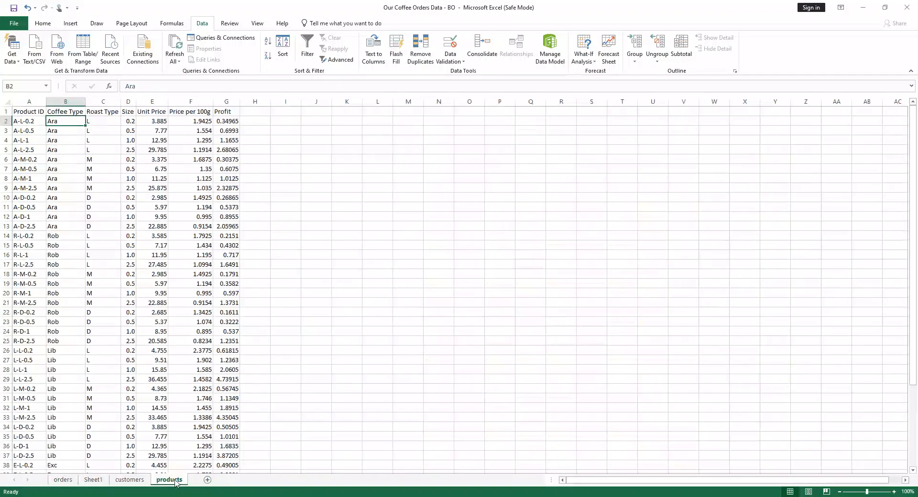
pyautogui.click(93, 480)
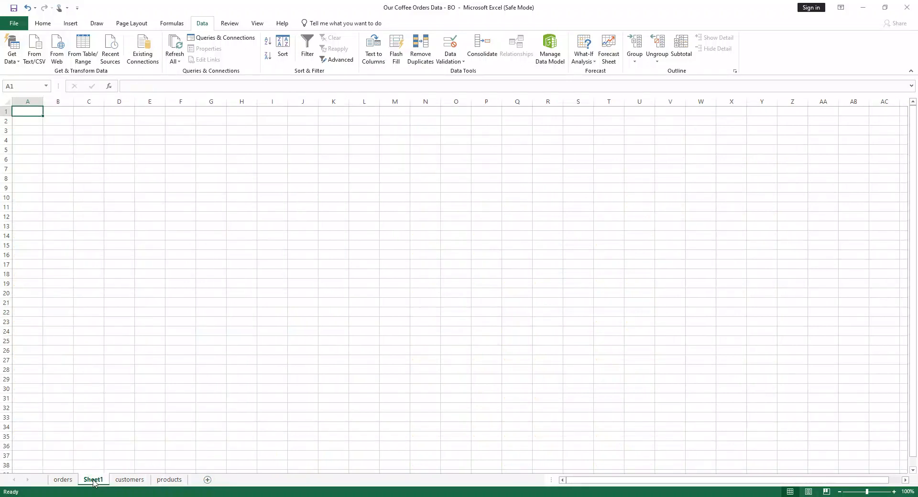
# Rename the new blank worksheet as OrdersWS
pyautogui.rightClick(94, 483)
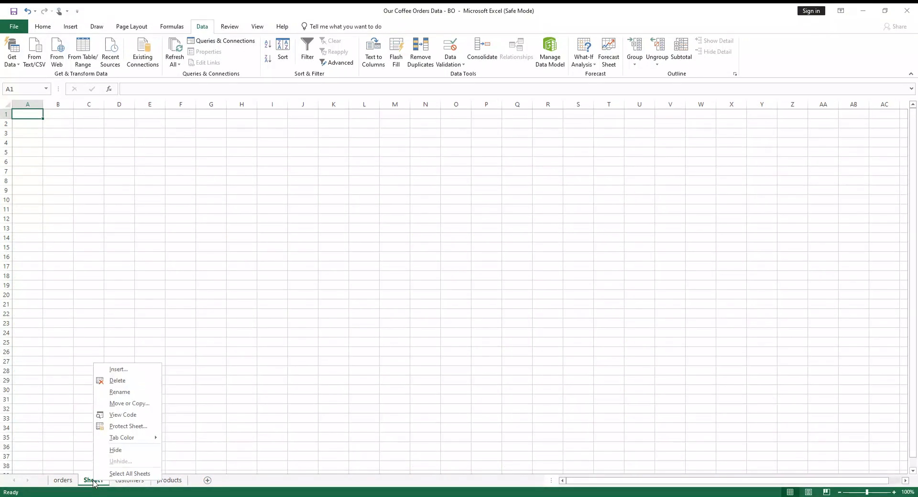
pyautogui.click(134, 392)
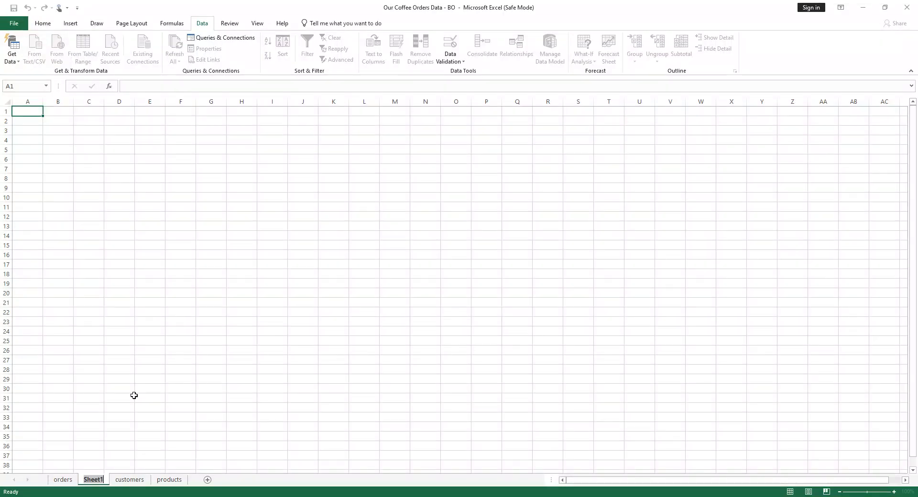
pyautogui.write('oRDE')
pyautogui.press('BackSpace')
pyautogui.press('BackSpace')
pyautogui.press('BackSpace')
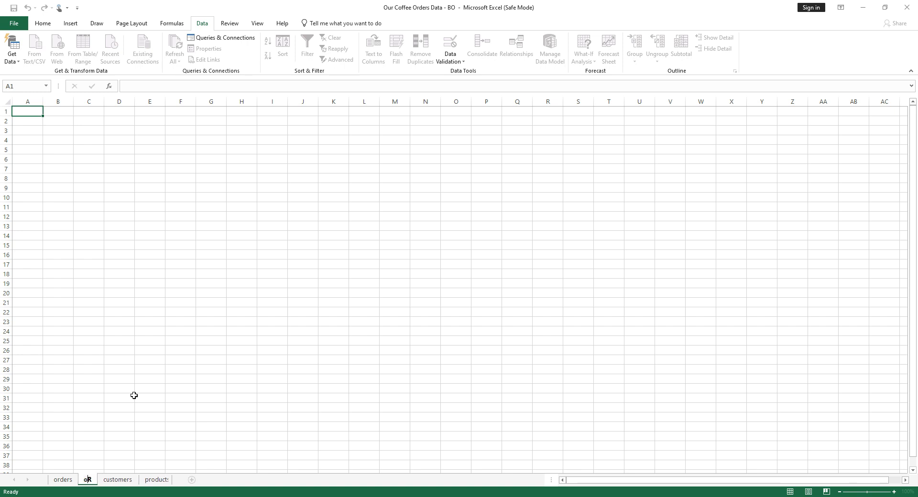
pyautogui.press('BackSpace')
pyautogui.press('BackSpace')
pyautogui.write('Orders')
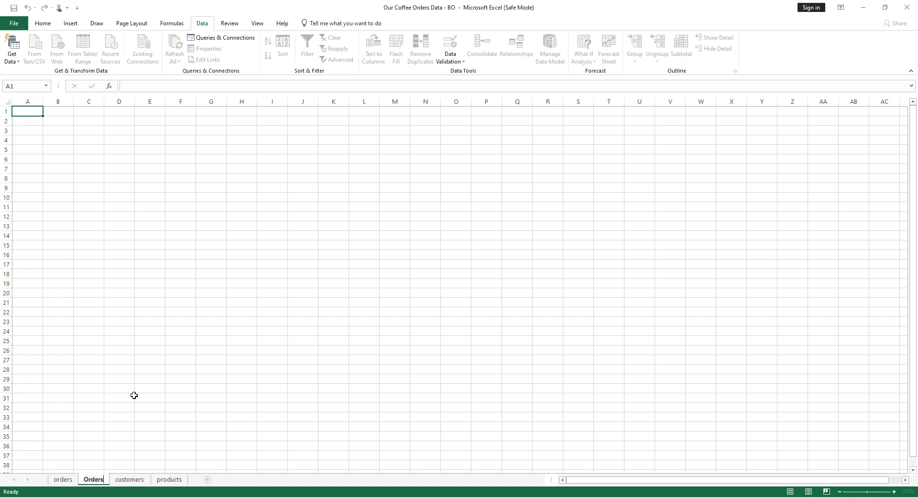
pyautogui.write('WS')
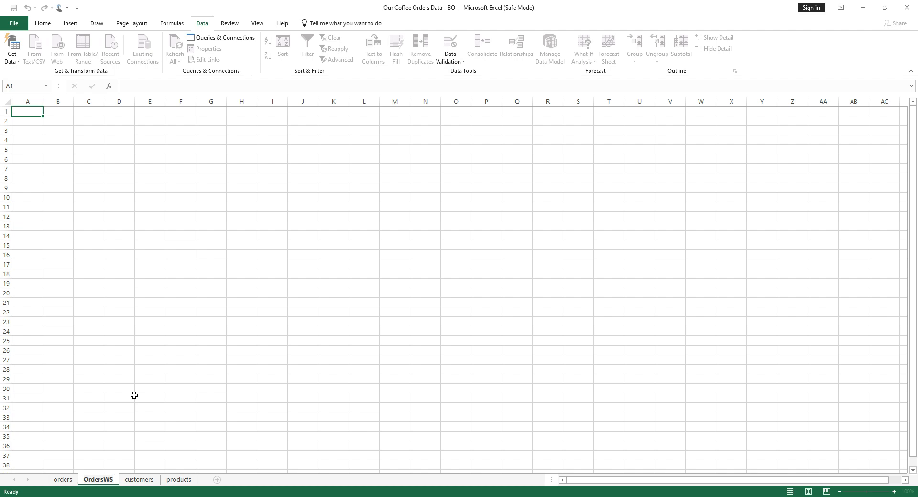
pyautogui.click(128, 312)
# Copy the entire orders sheet and paste it into OrdersWS from cell A1 as values with source formatting
pyautogui.click(63, 479)
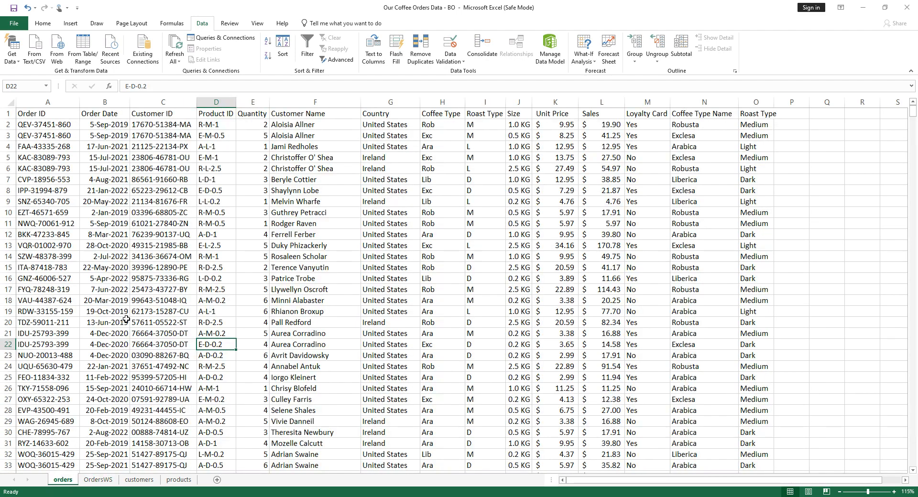
pyautogui.click(11, 102)
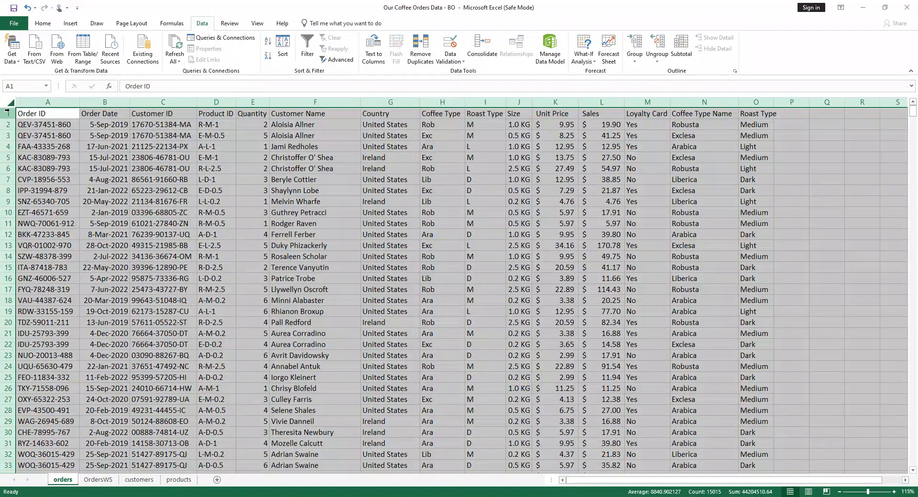
pyautogui.hotkey('ctrl', 'c')
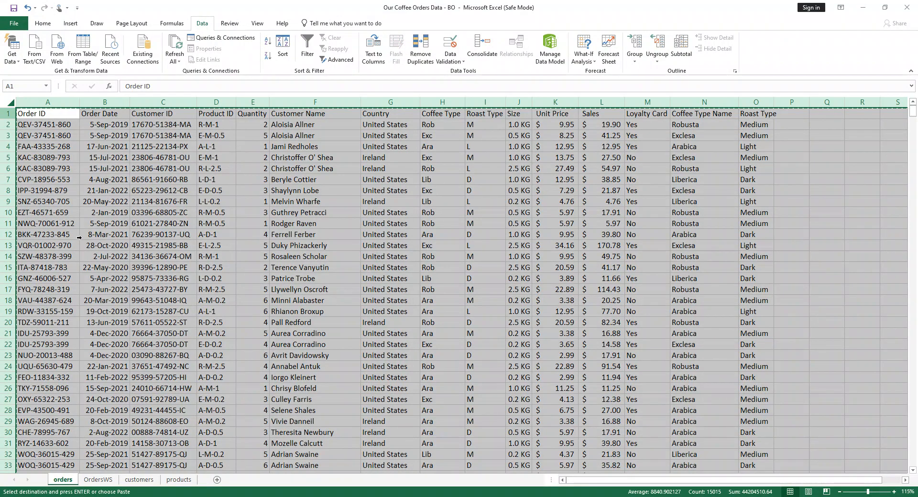
pyautogui.hotkey('ctrl', 'pagedown')
pyautogui.press('Down')
pyautogui.press('Down')
pyautogui.press('Down')
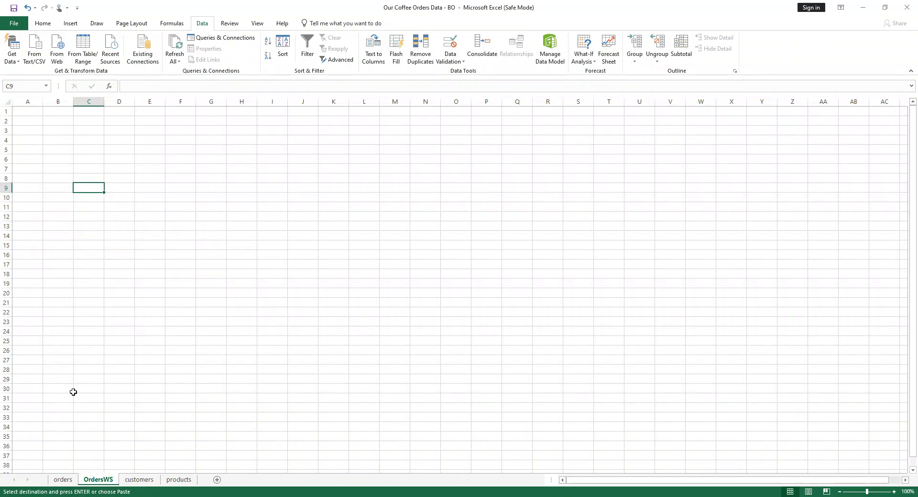
pyautogui.click(27, 114)
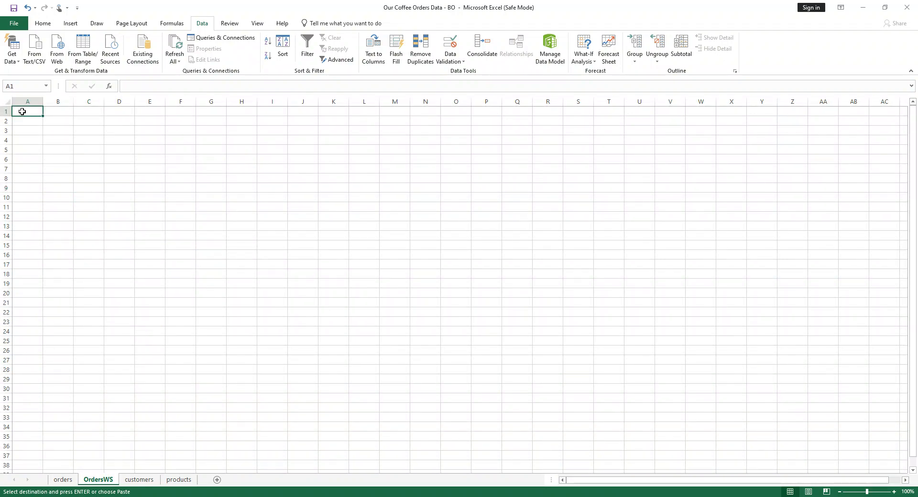
pyautogui.rightClick(22, 111)
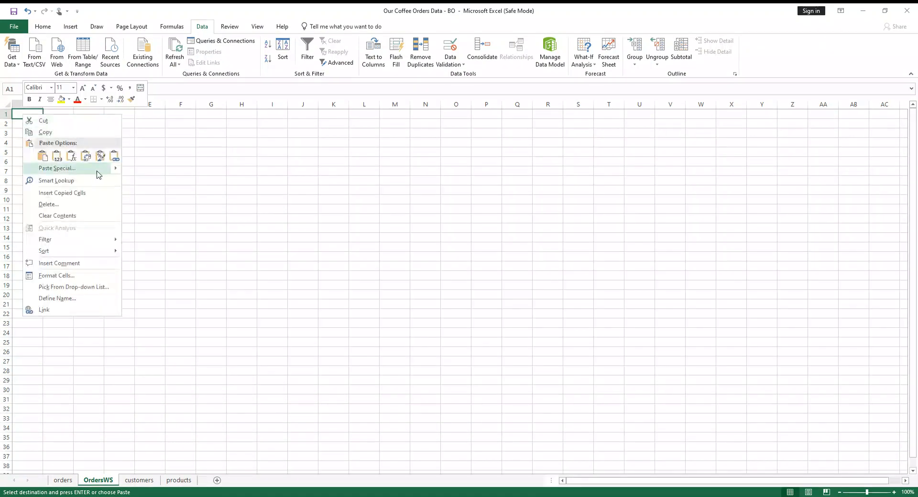
pyautogui.moveTo(121, 170)
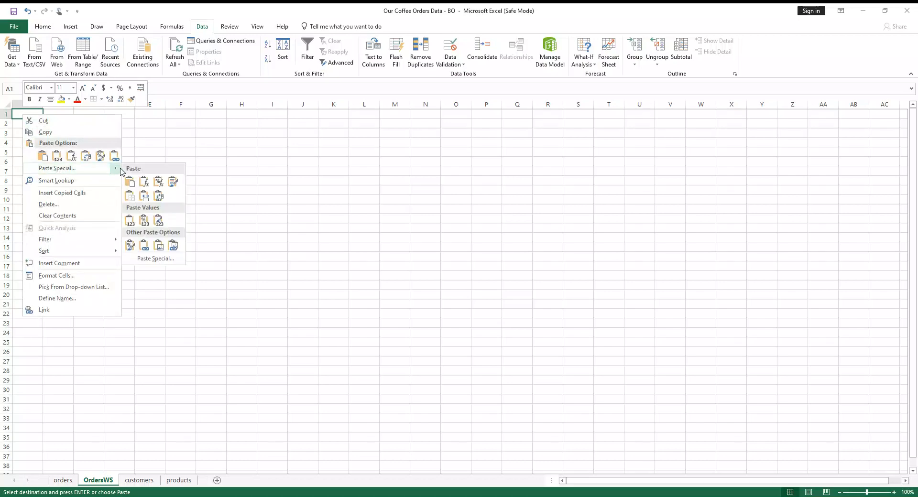
pyautogui.click(158, 221)
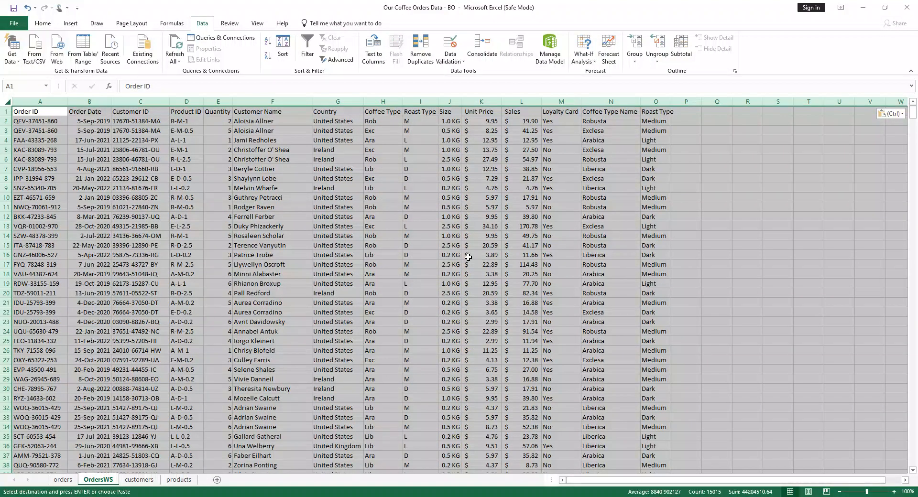
# Inspect pasted Size, Roast Type, Order Date, Sales and Unit Price cells in OrdersWS to check whether they hold plain values
pyautogui.click(445, 195)
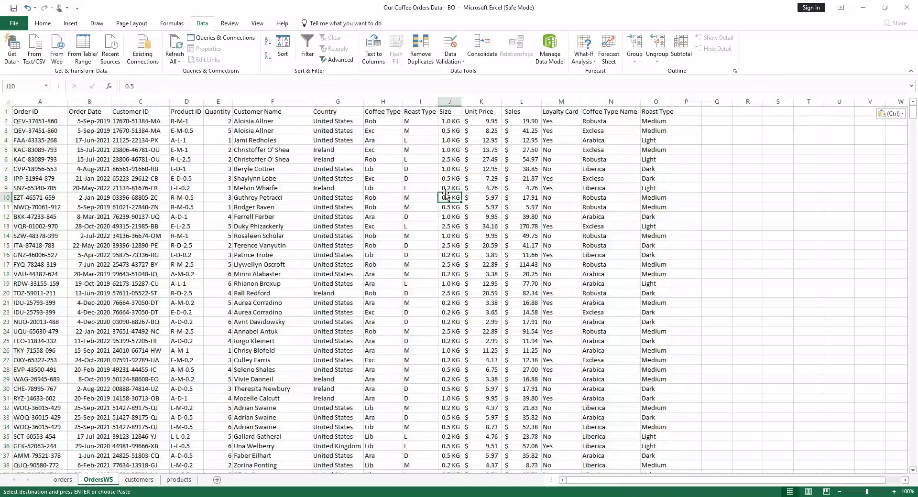
pyautogui.click(446, 162)
pyautogui.click(417, 195)
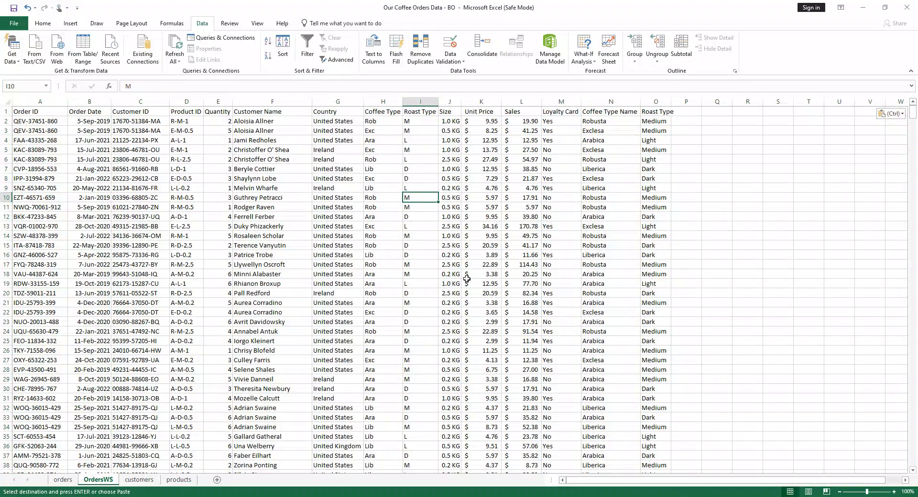
pyautogui.click(644, 200)
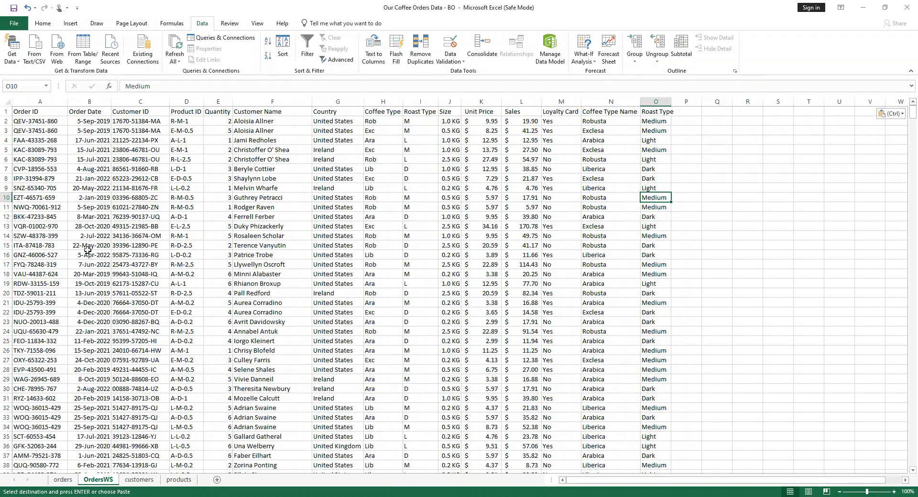
pyautogui.click(107, 253)
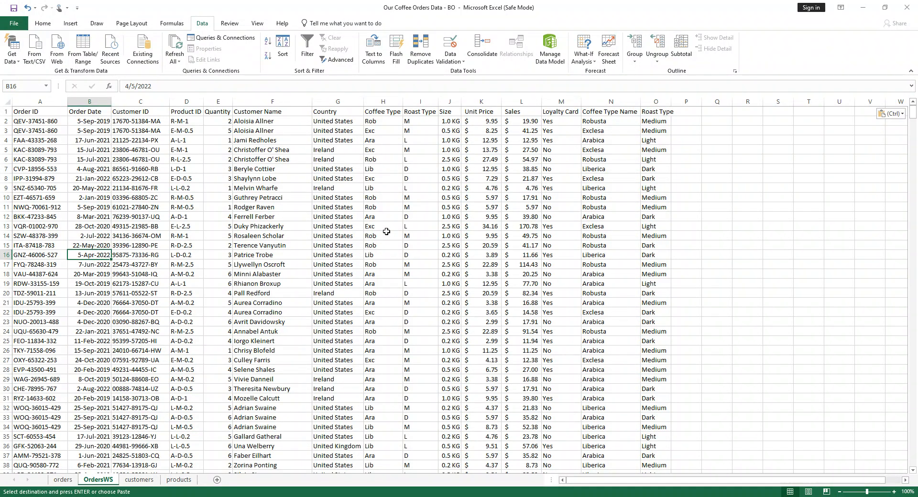
pyautogui.click(531, 255)
pyautogui.click(509, 203)
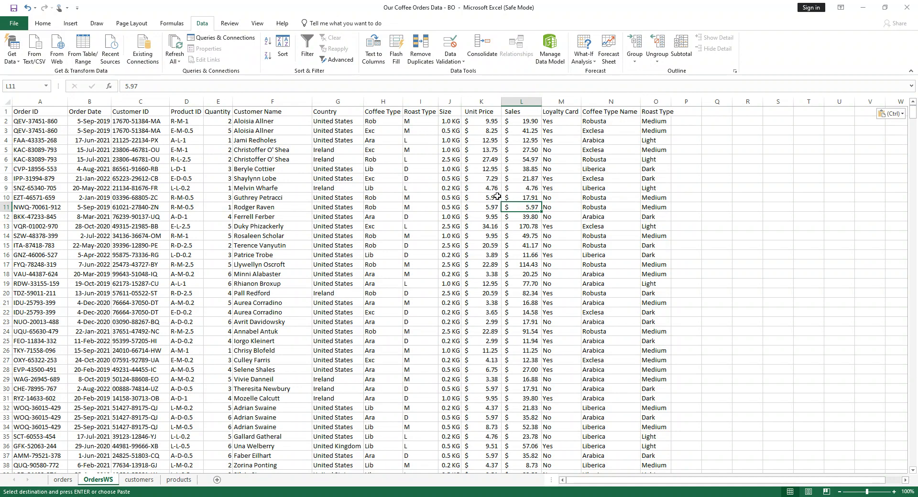
pyautogui.click(497, 196)
pyautogui.click(491, 161)
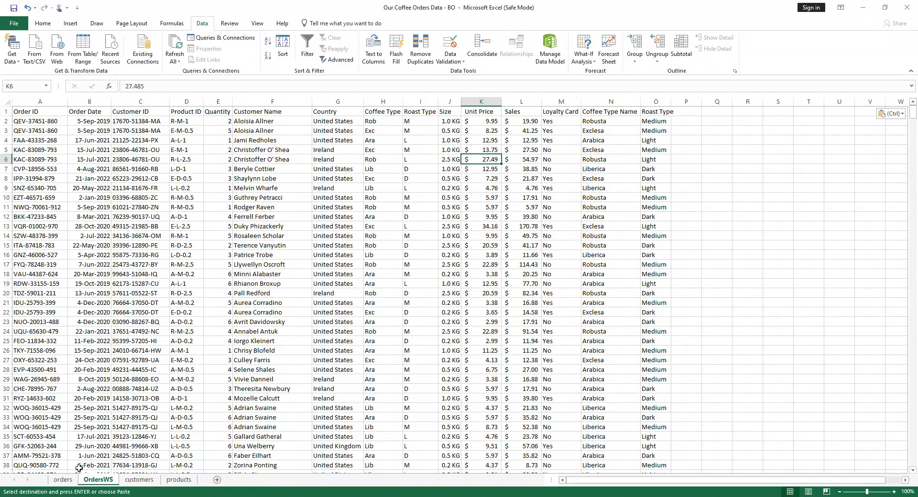
# Inspect Size, Unit Price and Sales cells on the orders sheet to check whether they still hold formulas
pyautogui.click(63, 479)
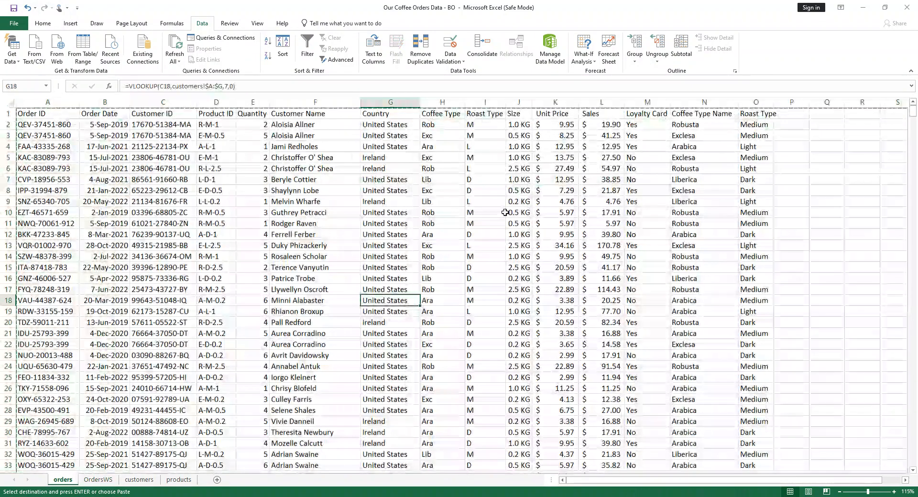
pyautogui.click(554, 179)
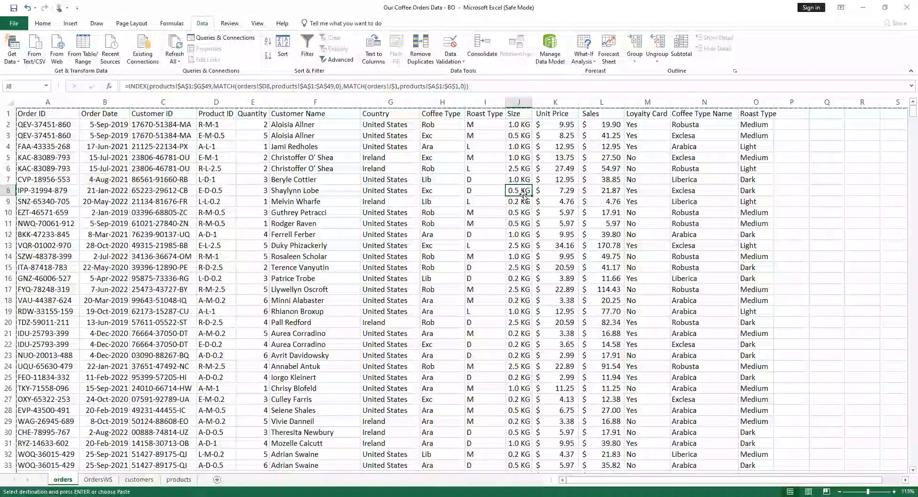
pyautogui.click(615, 177)
pyautogui.click(612, 158)
pyautogui.click(554, 160)
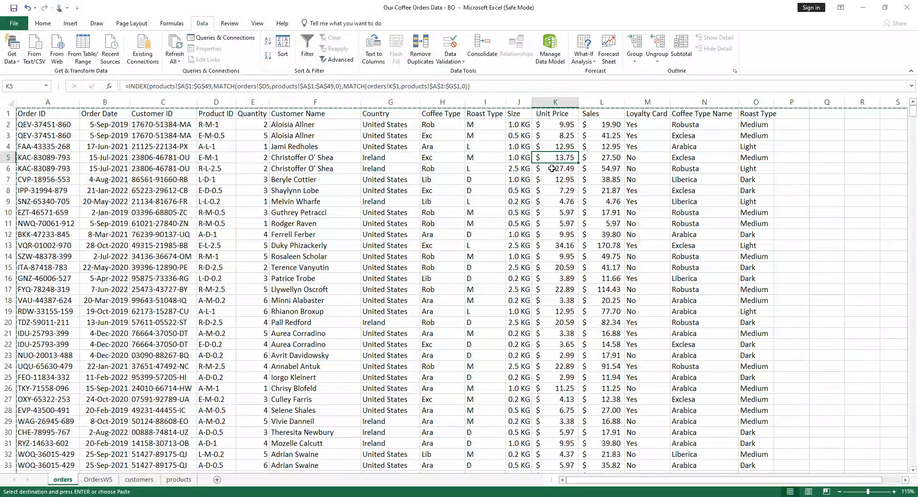
pyautogui.click(559, 234)
pyautogui.click(601, 288)
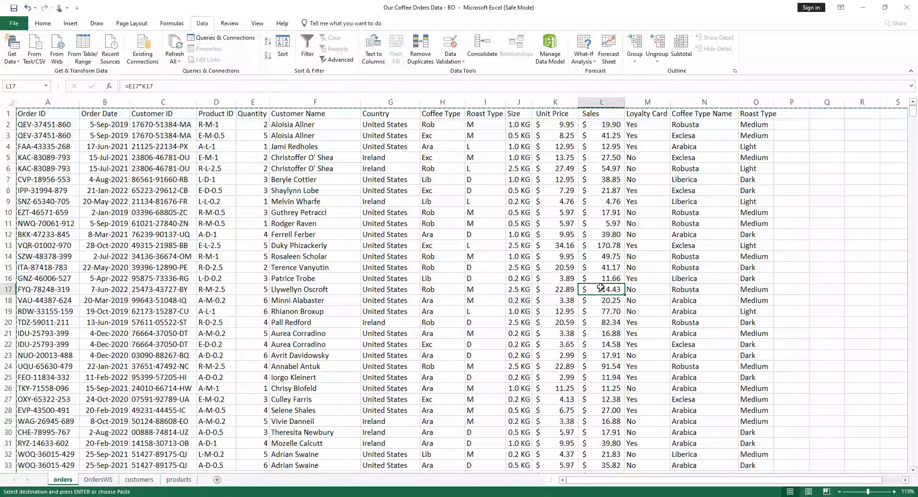
pyautogui.click(556, 225)
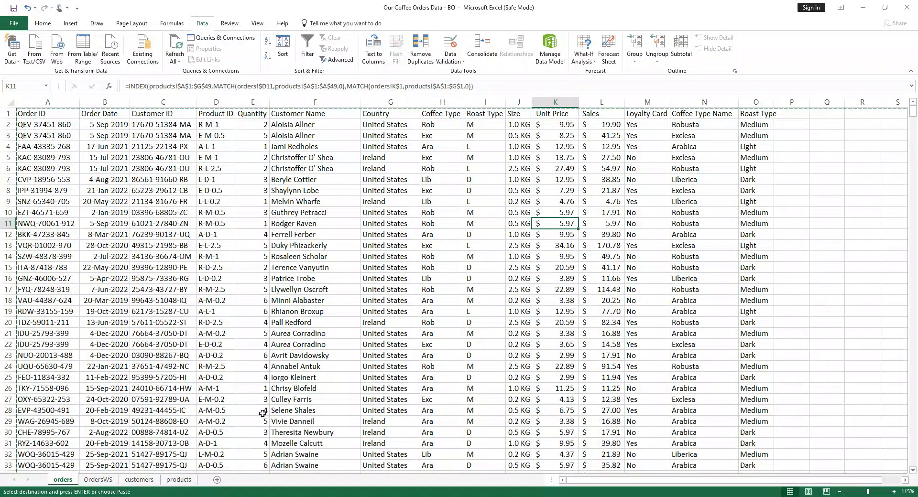
# Return to the OrdersWS sheet and look through its pasted rows and columns
pyautogui.click(105, 478)
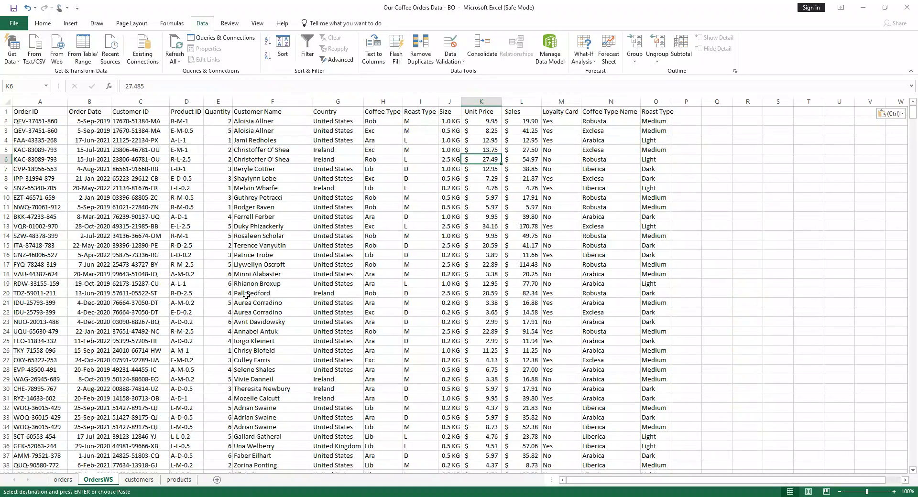
pyautogui.scroll(-1, 234, 315)
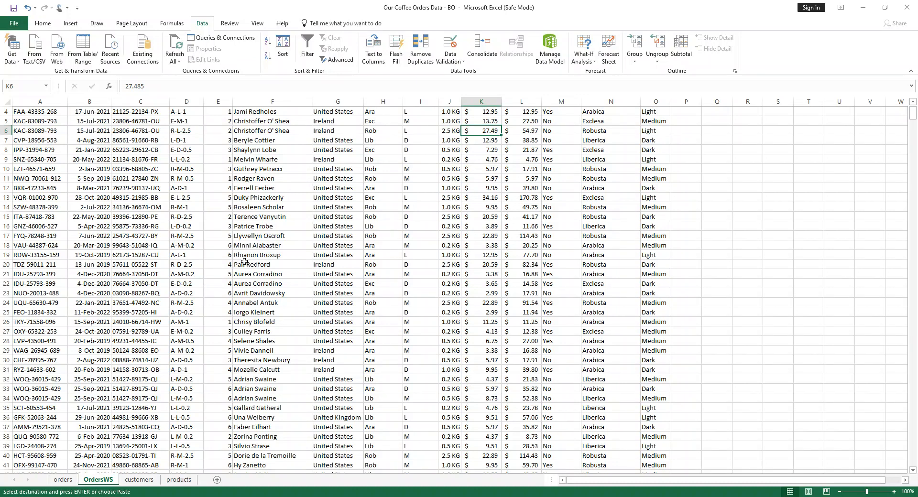
pyautogui.scroll(1, 272, 274)
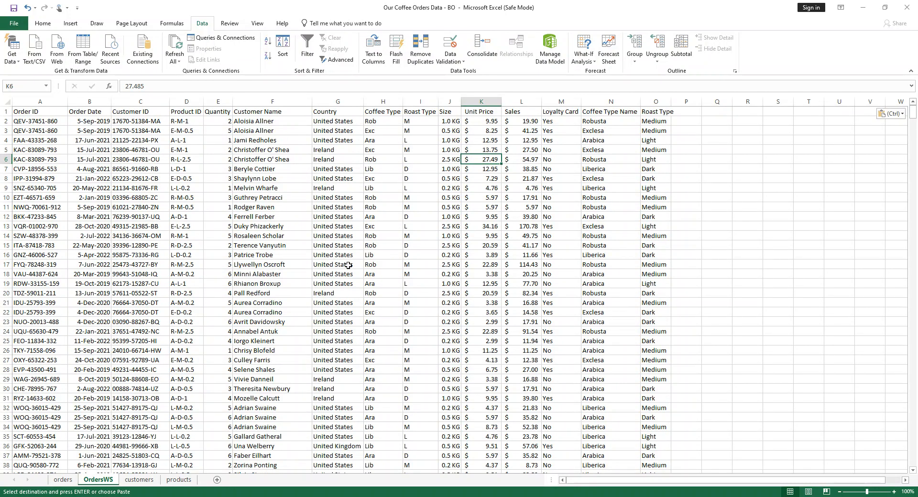
pyautogui.scroll(-10, 306, 352)
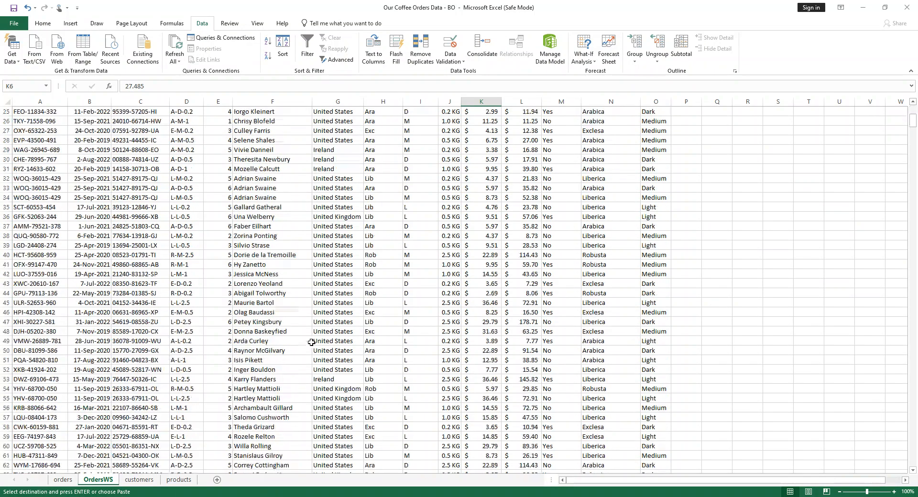
pyautogui.scroll(-3, 311, 355)
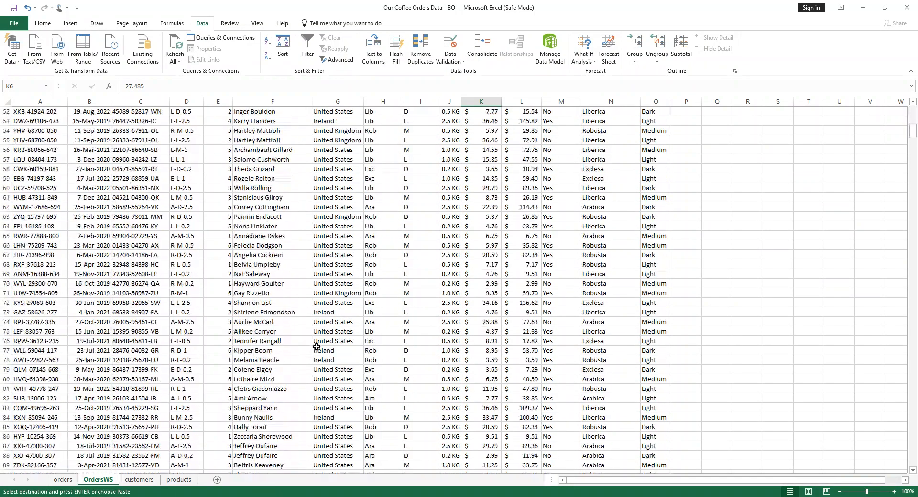
pyautogui.scroll(13, 316, 346)
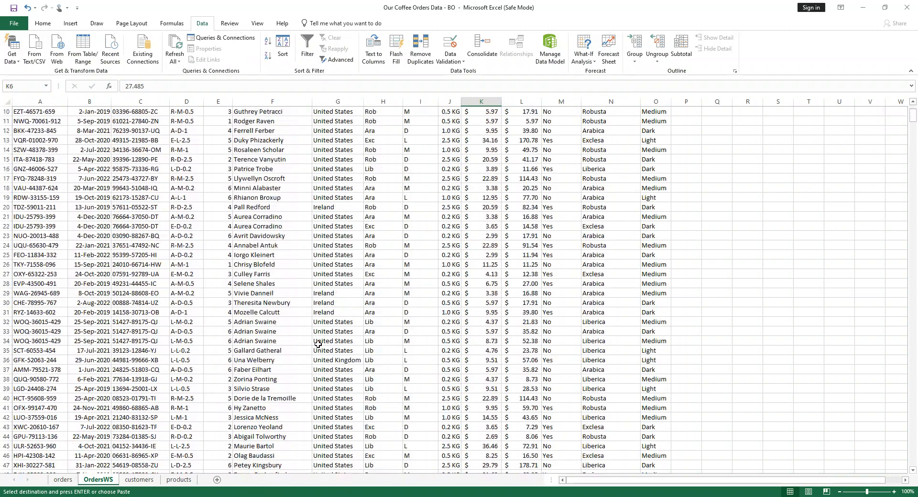
pyautogui.scroll(-1, 319, 343)
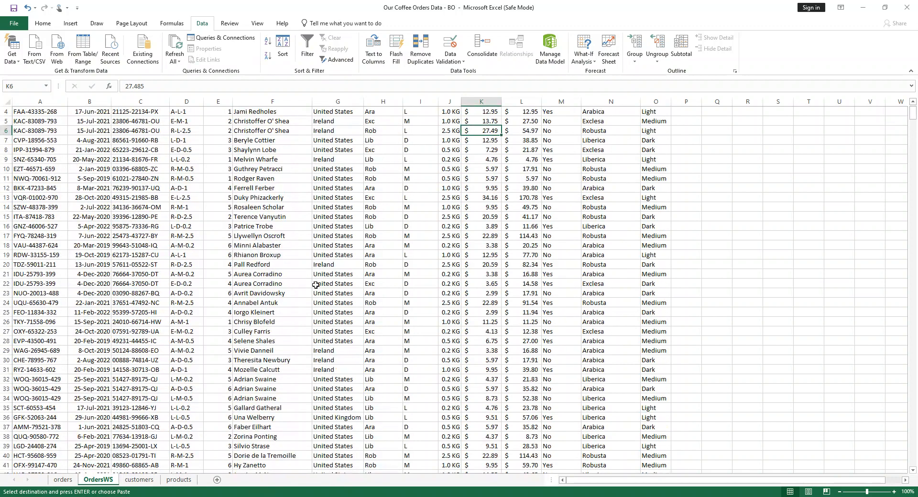
pyautogui.scroll(1, 372, 275)
# Delete the abbreviated Coffee Type and Roast Type columns (H and I) from OrdersWS
pyautogui.click(282, 237)
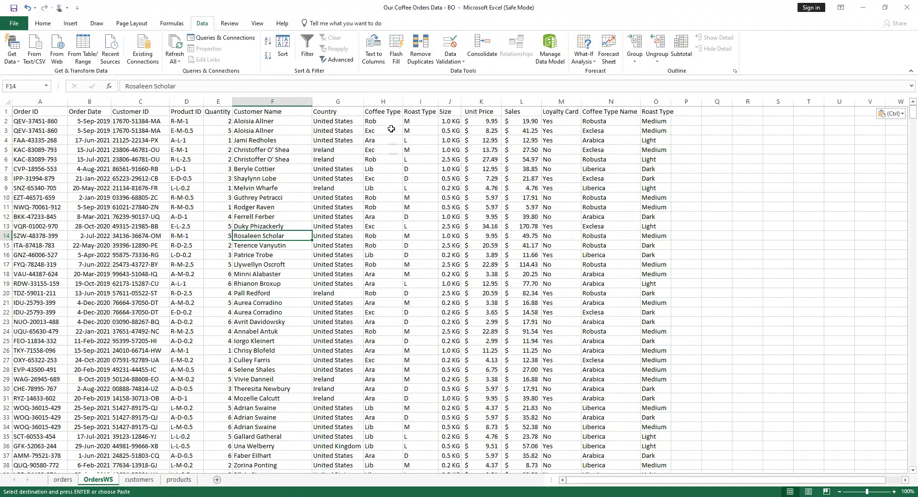
pyautogui.click(387, 101)
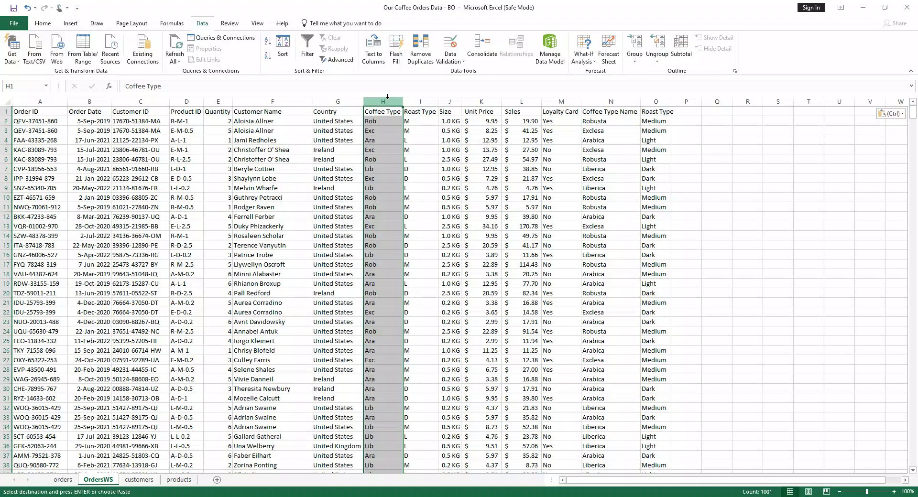
pyautogui.keyDown('ctrl'); pyautogui.click(419, 99); pyautogui.keyUp('ctrl')
pyautogui.rightClick(418, 99)
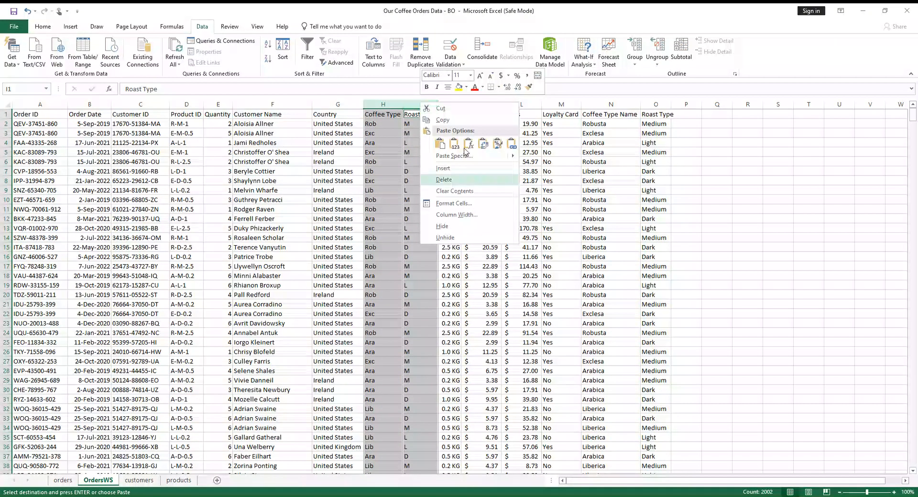
pyautogui.click(475, 181)
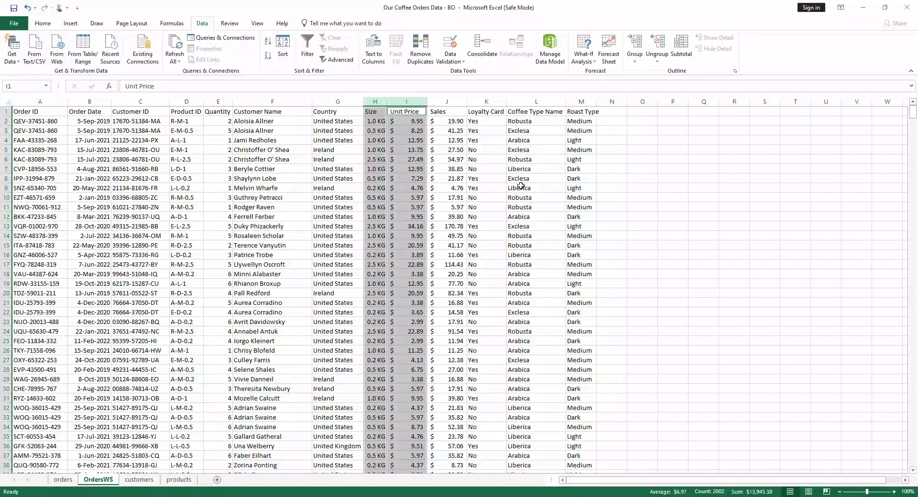
pyautogui.click(673, 237)
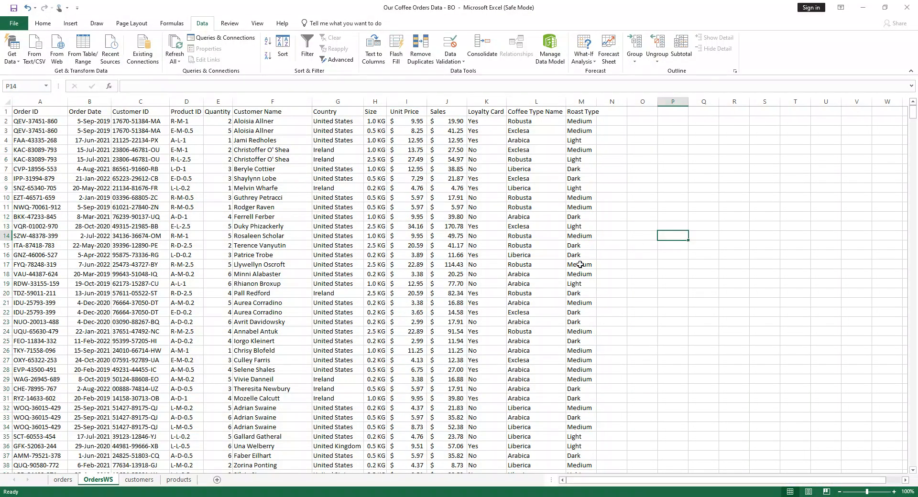
# Convert the whole OrdersWS data range into a table with a header row
pyautogui.click(259, 254)
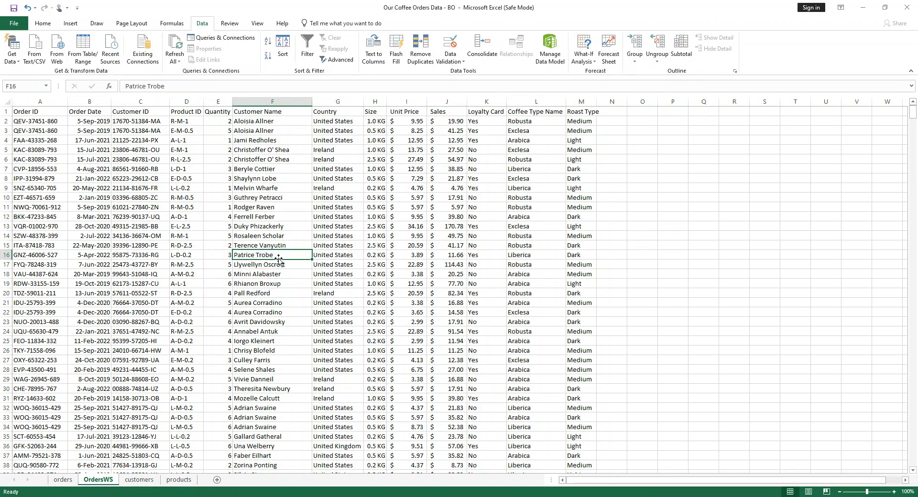
pyautogui.click(279, 227)
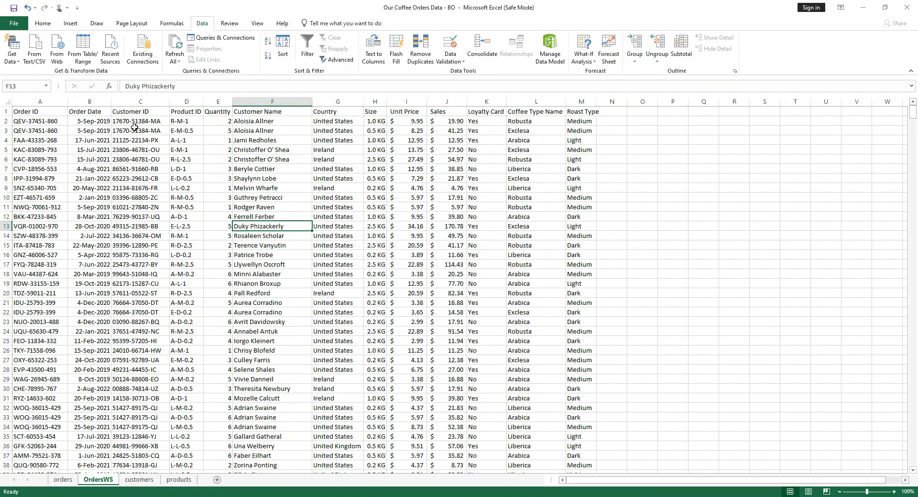
pyautogui.click(70, 26)
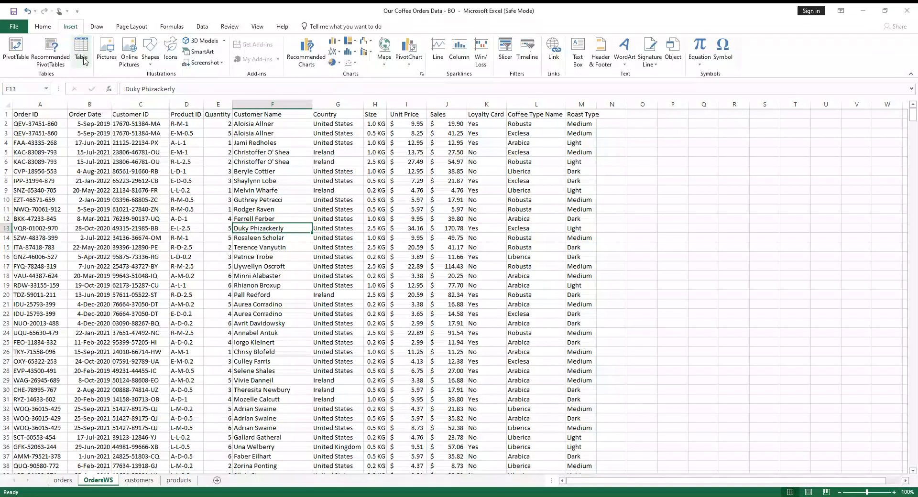
pyautogui.click(84, 59)
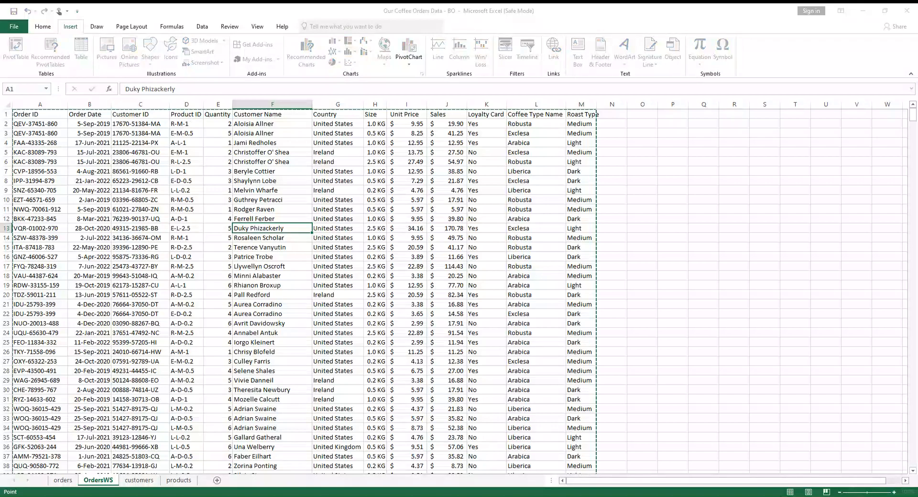
pyautogui.press('Return')
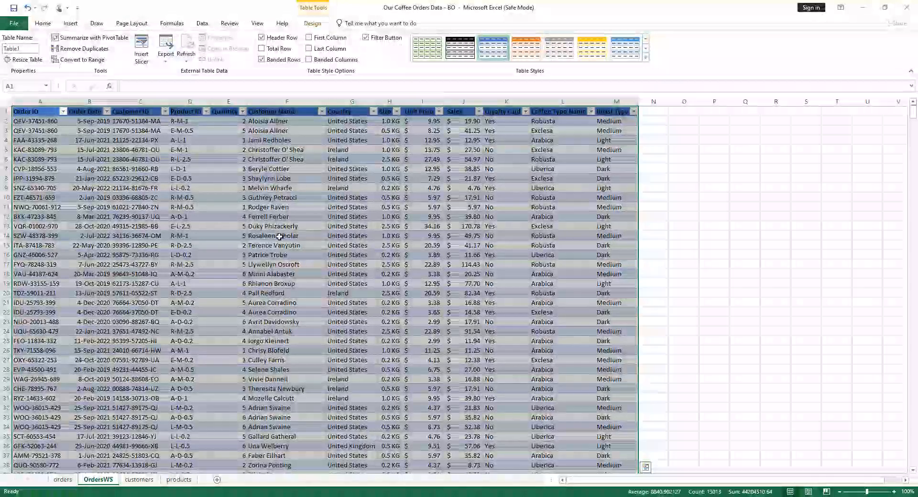
# Insert a PivotTable based on the OrdersWS table, placed on a new worksheet
pyautogui.click(290, 242)
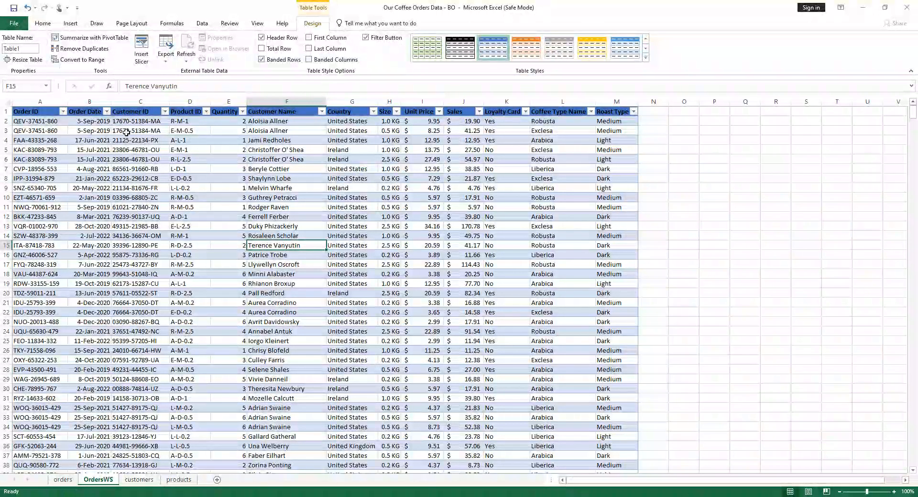
pyautogui.click(70, 23)
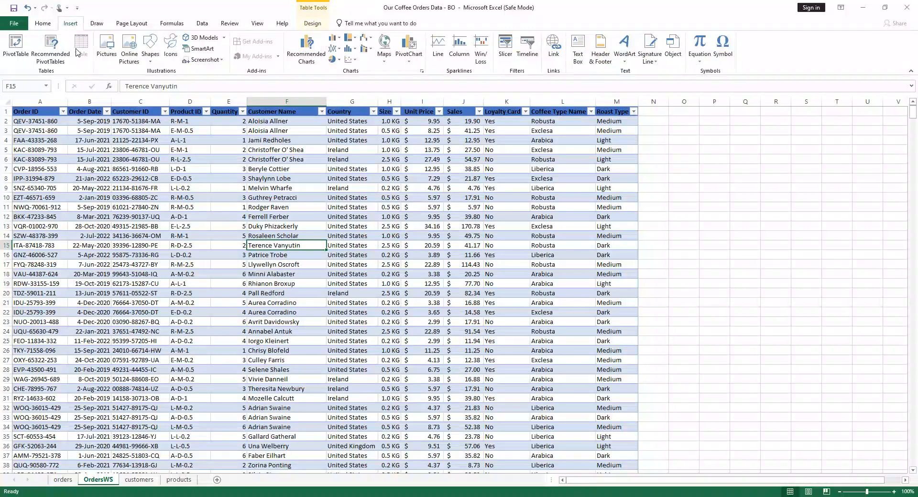
pyautogui.click(16, 48)
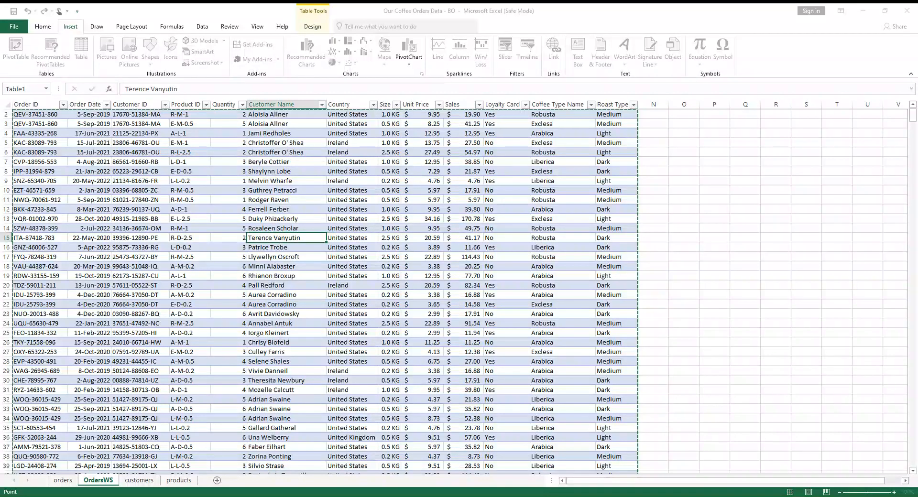
pyautogui.click(491, 313)
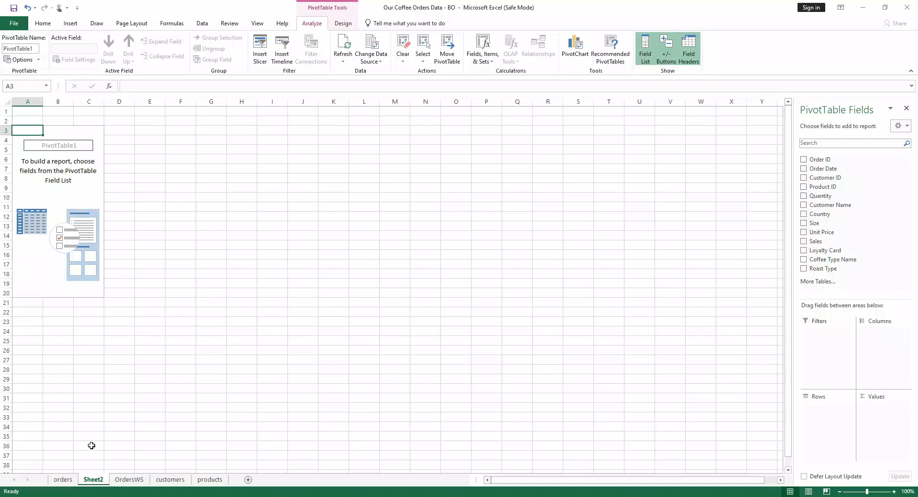
# Rename the new PivotTable worksheet as SalesOverTime
pyautogui.doubleClick(103, 479)
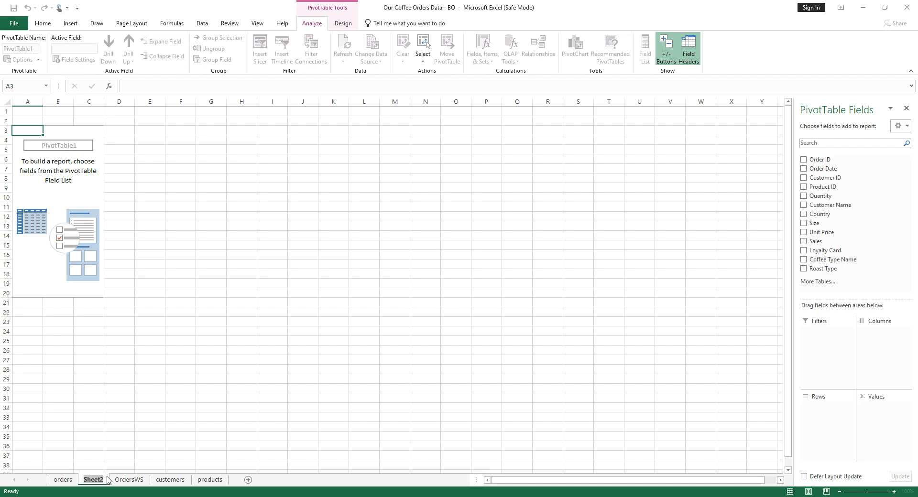
pyautogui.press('BackSpace')
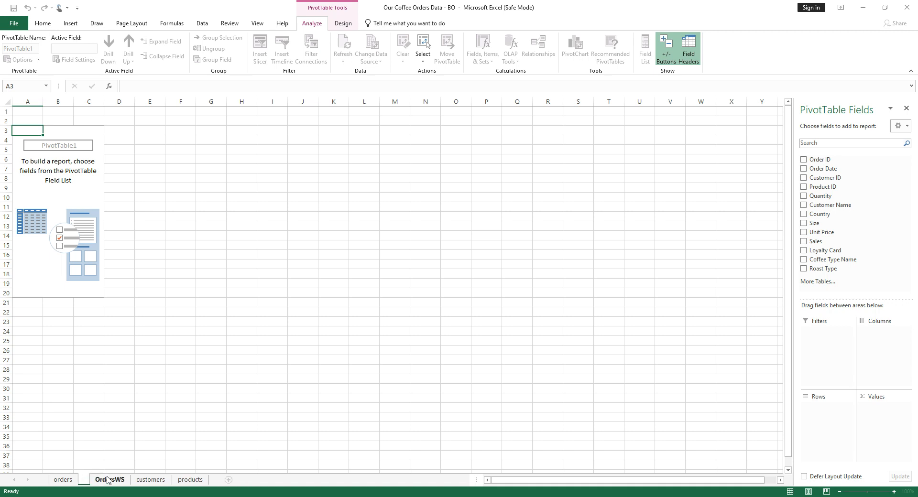
pyautogui.write('SalesO')
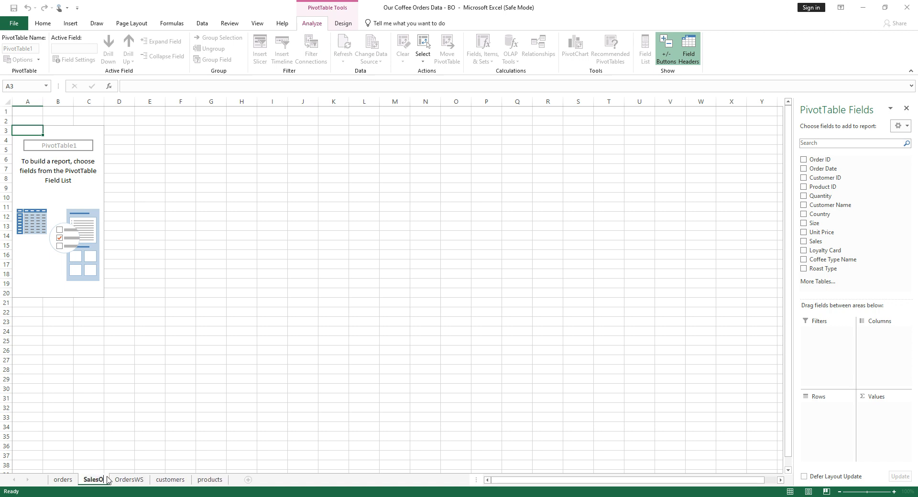
pyautogui.write('verTi')
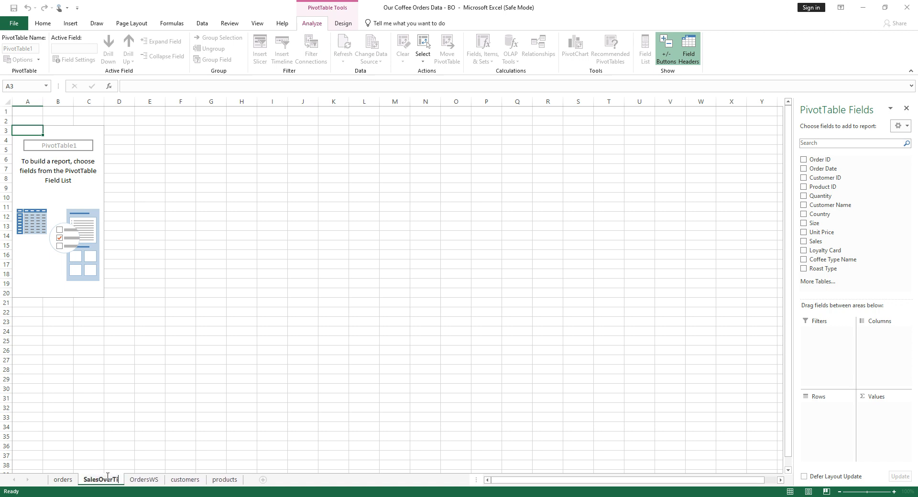
pyautogui.write('me')
pyautogui.press('Return')
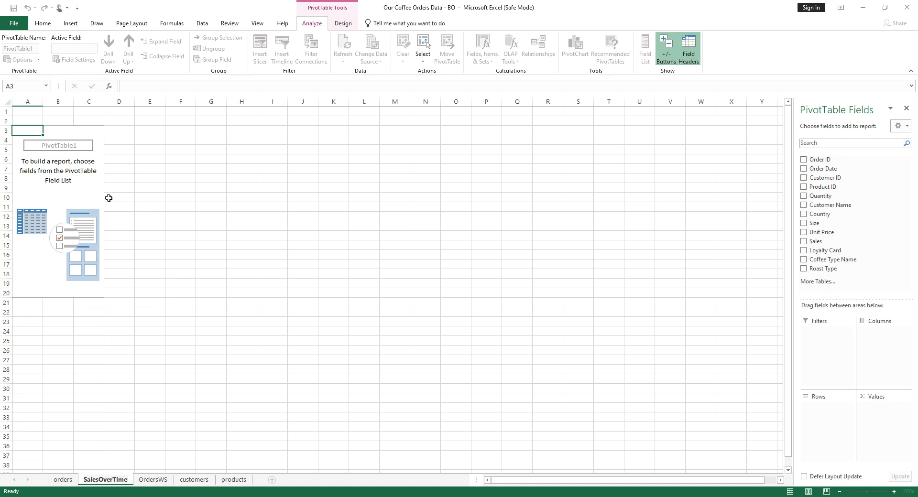
# Add the Order Date field to the Rows area of the PivotTable
pyautogui.click(89, 184)
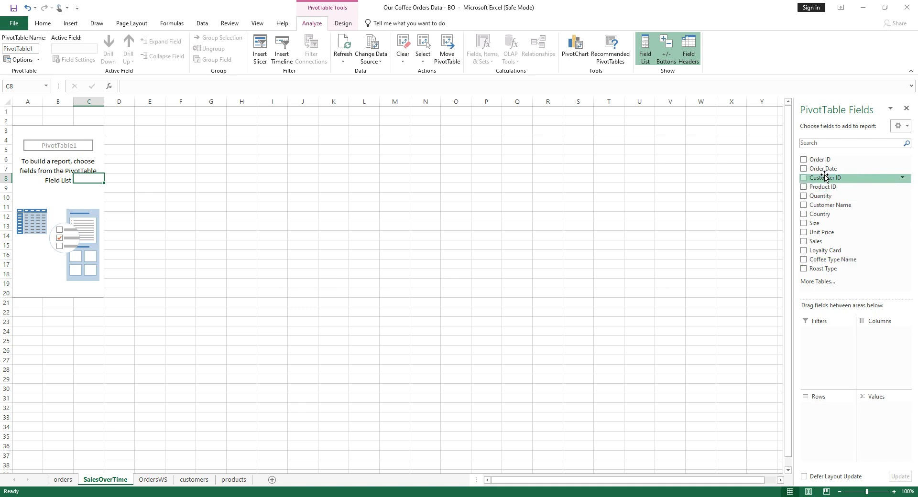
pyautogui.moveTo(820, 169); pyautogui.dragTo(823, 407)
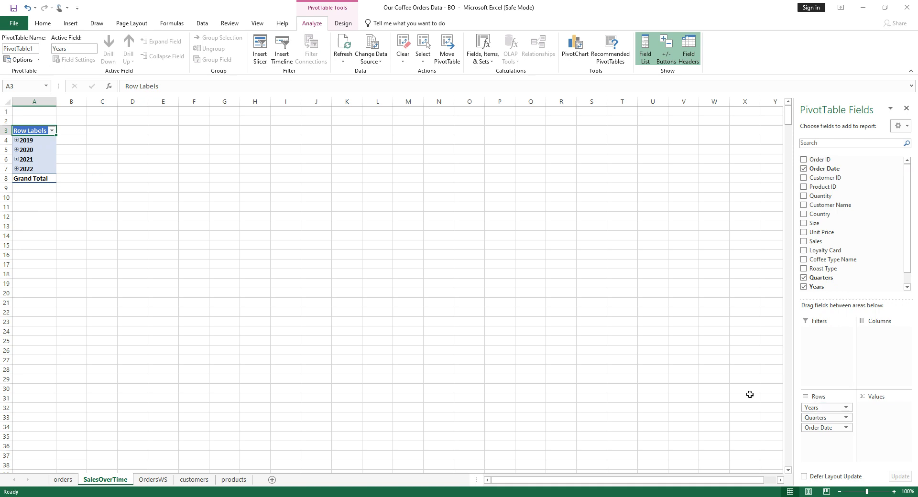
# Turn off subtotals in the SalesOverTime PivotTable by choosing Do Not Show Subtotals
pyautogui.click(43, 152)
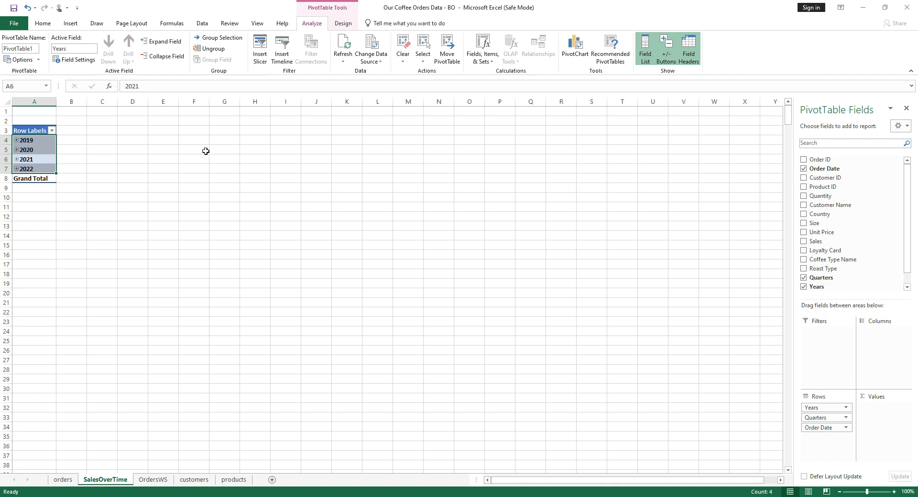
pyautogui.click(346, 23)
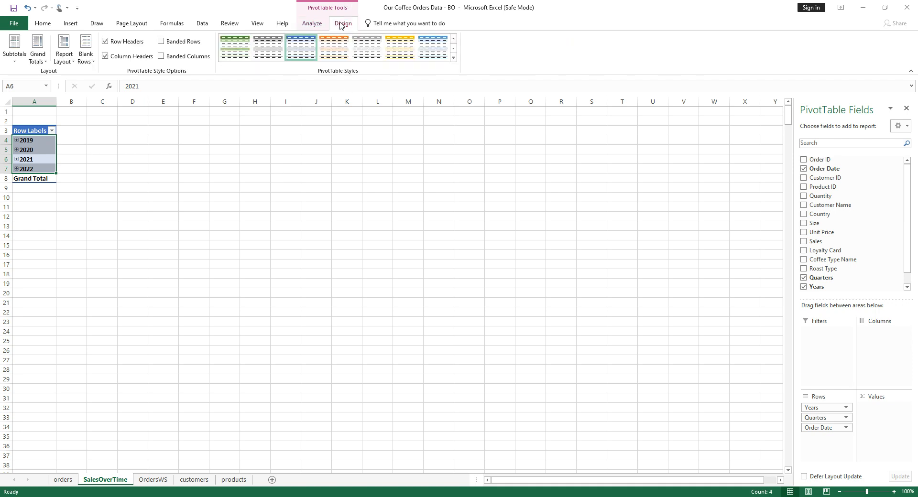
pyautogui.click(41, 60)
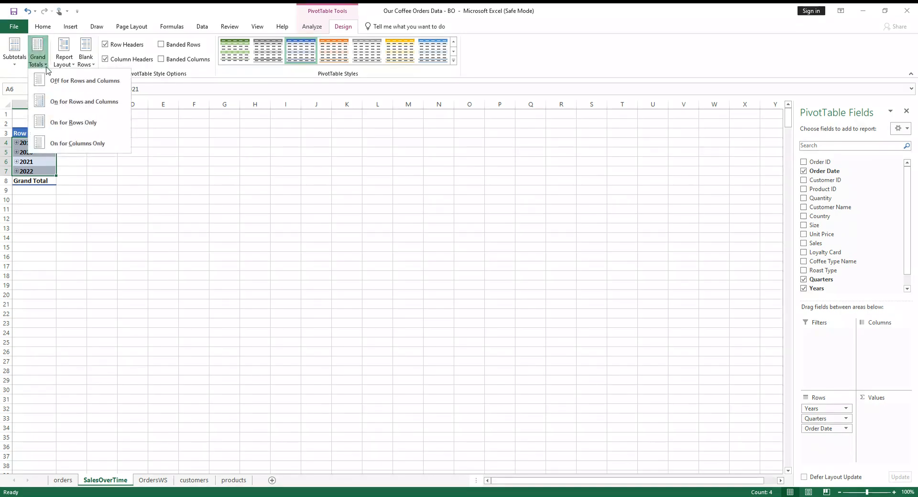
pyautogui.click(20, 63)
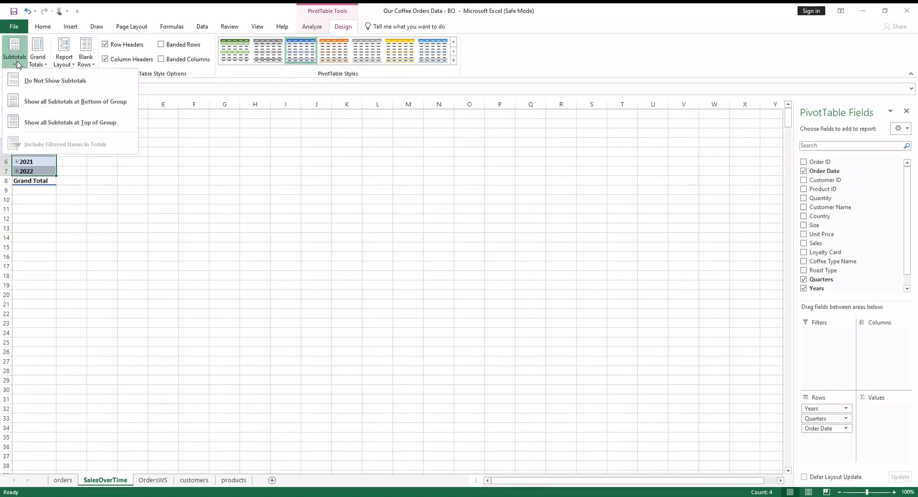
pyautogui.click(39, 78)
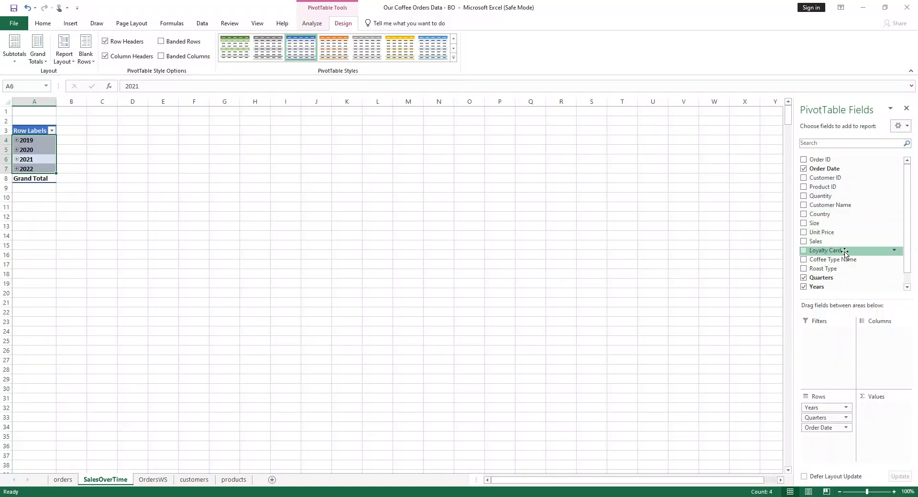
pyautogui.moveTo(827, 244); pyautogui.dragTo(888, 410)
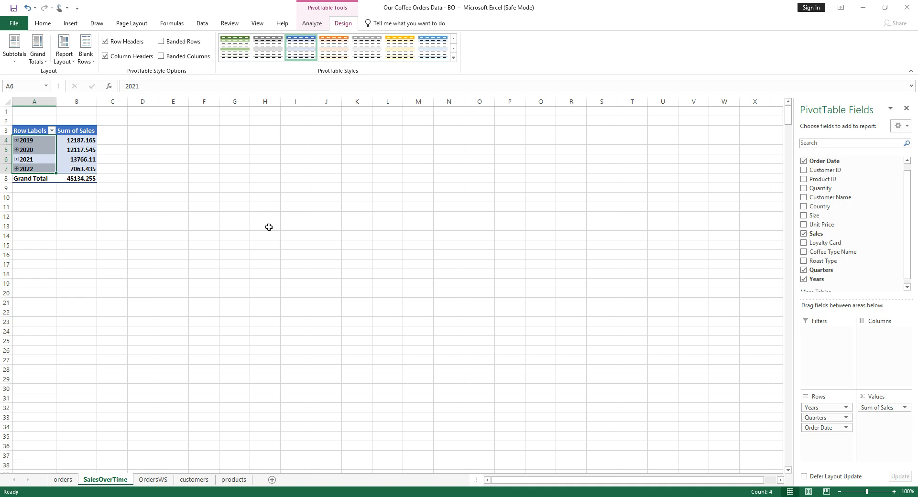
pyautogui.click(879, 409)
pyautogui.click(803, 233)
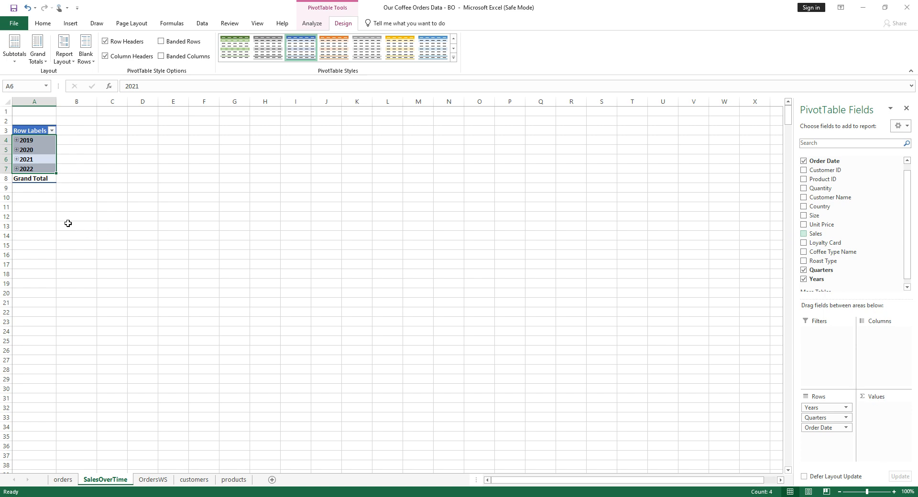
pyautogui.click(16, 140)
pyautogui.click(17, 140)
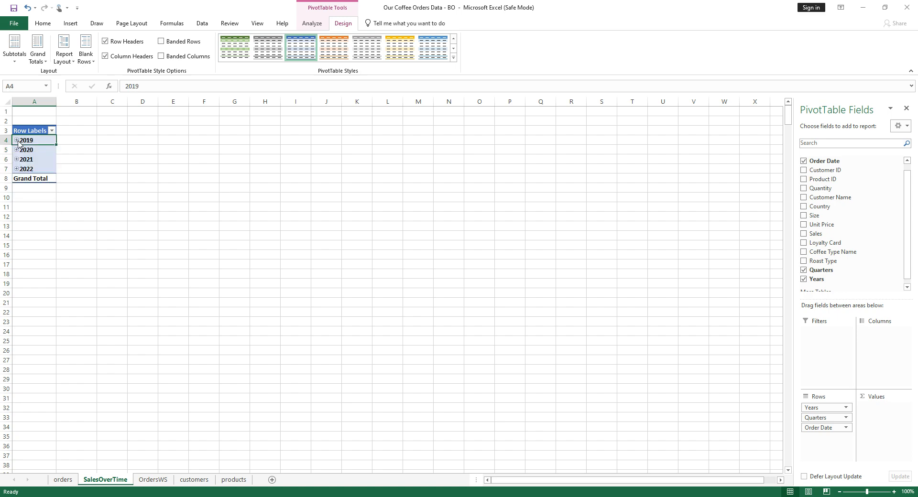
# Regroup the pivot table's order dates by months and years only, leaving out quarters
pyautogui.rightClick(43, 160)
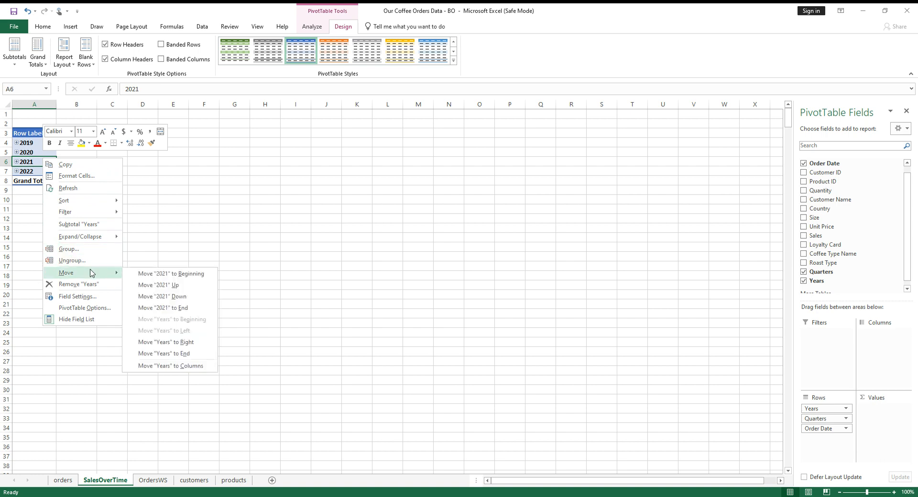
pyautogui.click(87, 253)
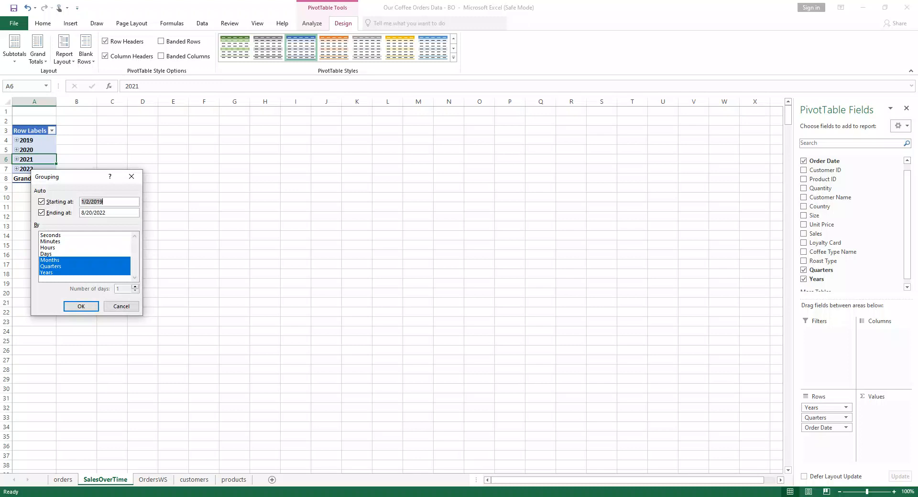
pyautogui.click(52, 266)
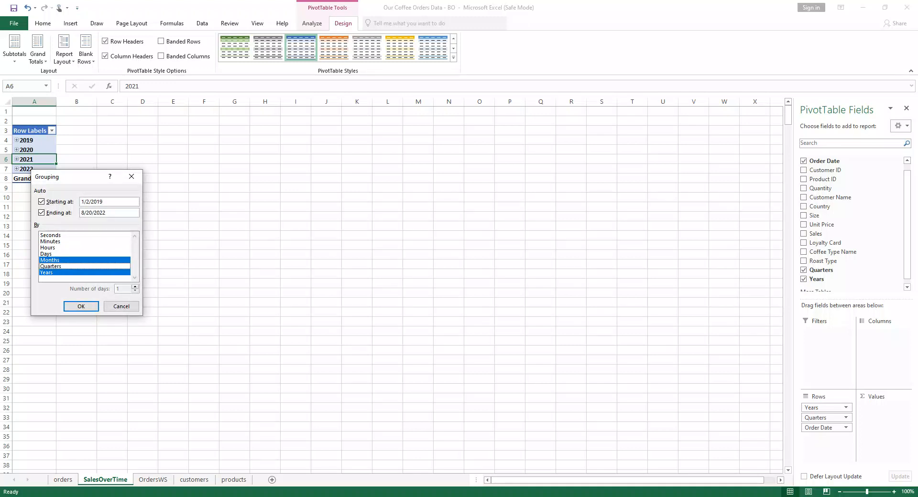
pyautogui.click(81, 306)
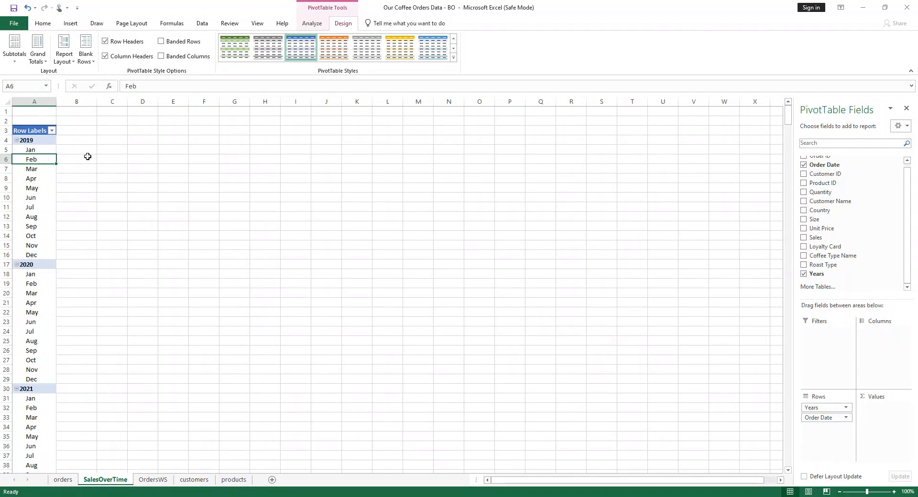
# Show the pivot table's report layout in tabular form
pyautogui.click(308, 26)
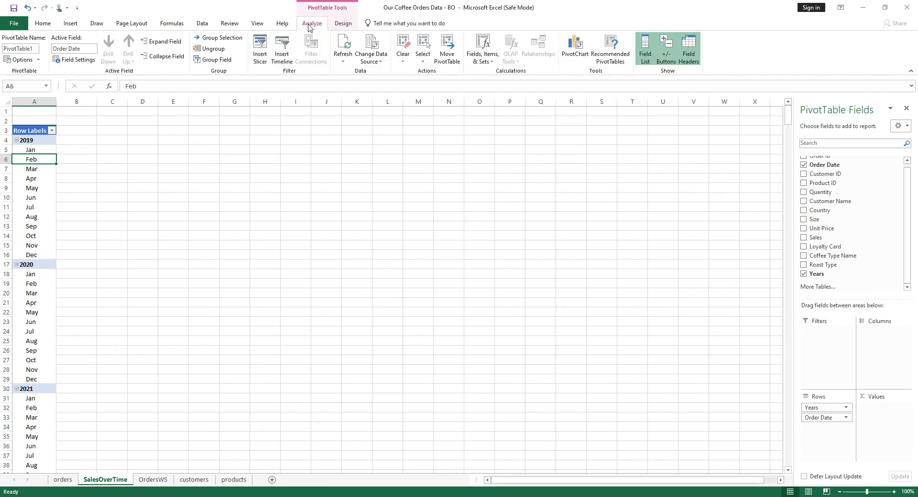
pyautogui.click(344, 26)
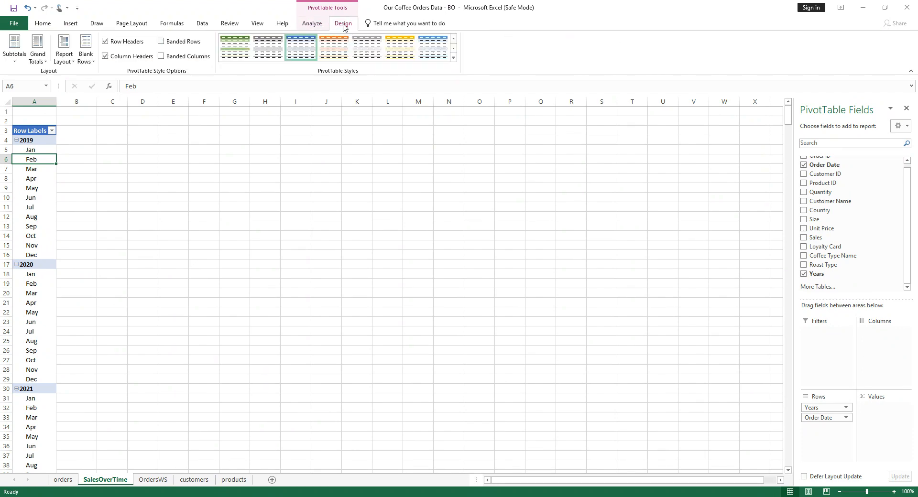
pyautogui.click(73, 61)
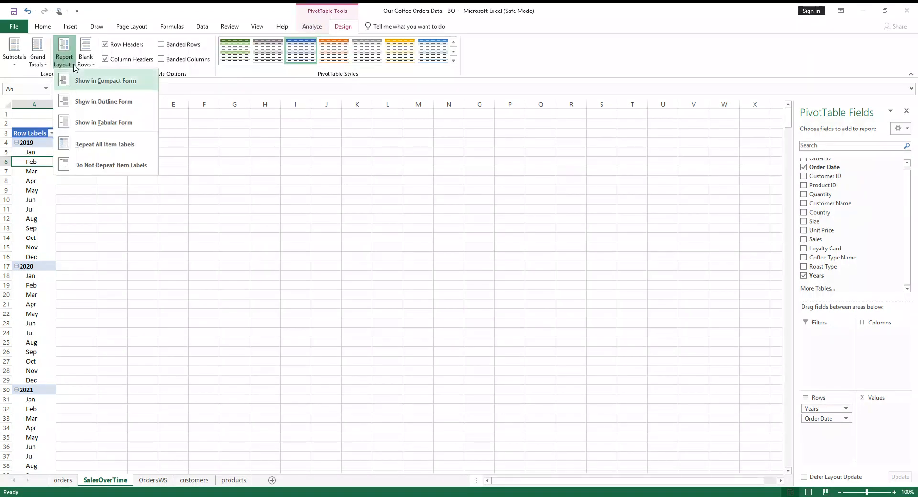
pyautogui.click(93, 126)
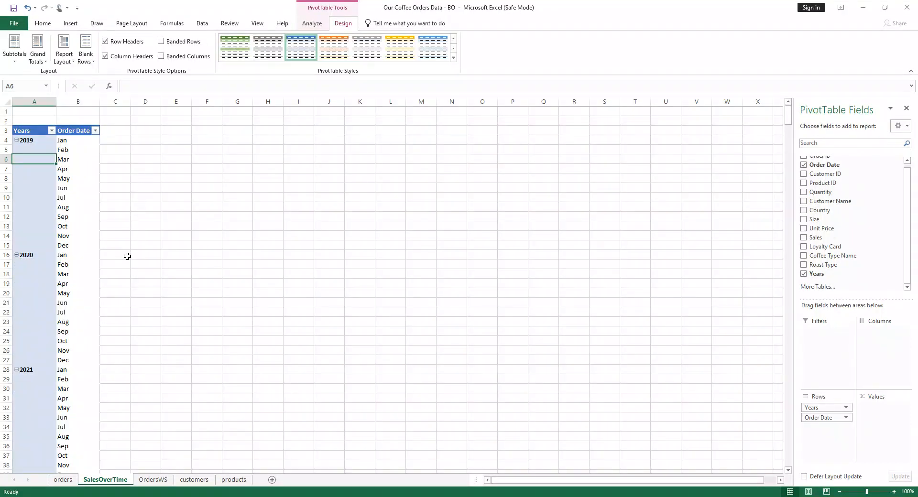
# Add the Sales field to the pivot table's values as a sum
pyautogui.scroll(-5, 145, 267)
pyautogui.scroll(5, 149, 271)
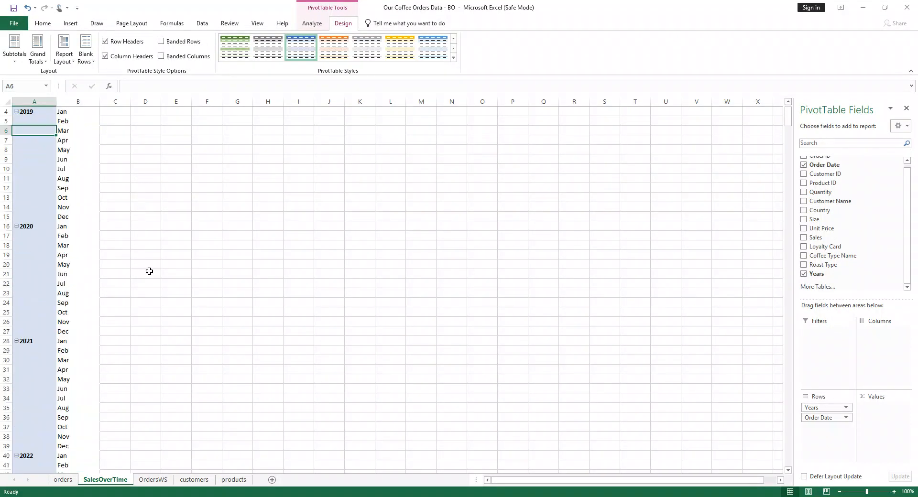
pyautogui.scroll(-6, 149, 271)
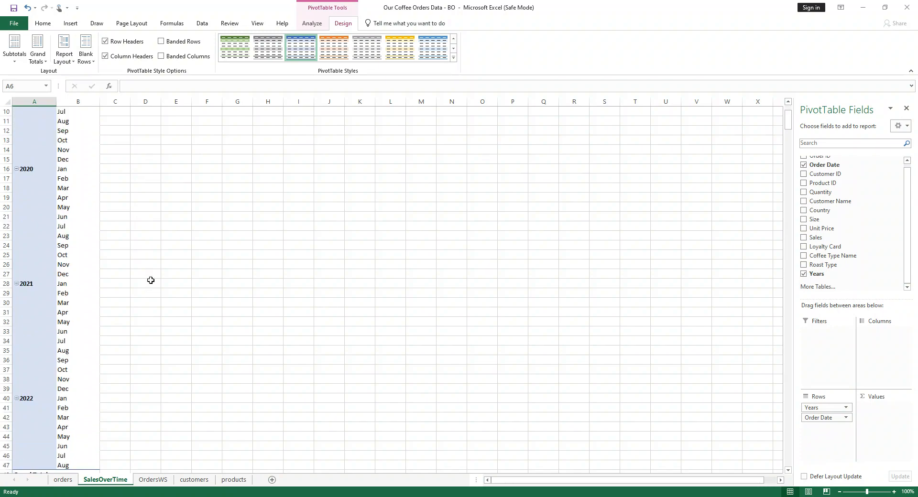
pyautogui.scroll(6, 148, 311)
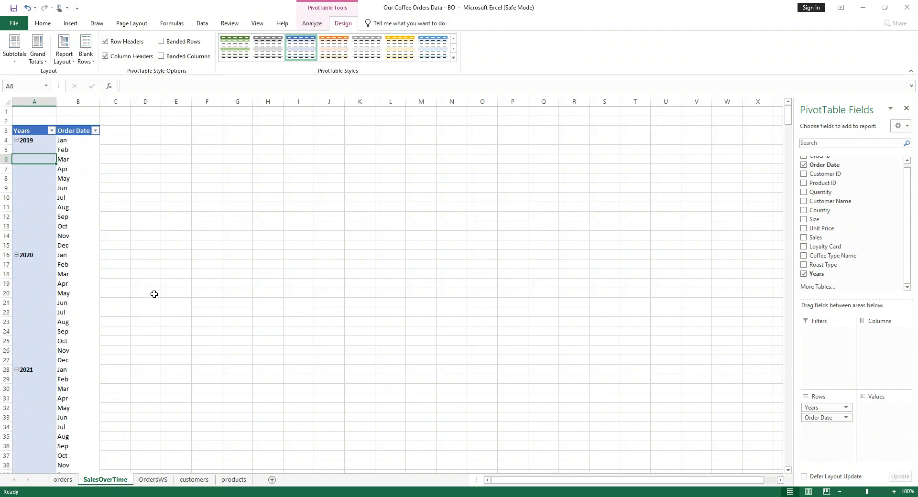
pyautogui.click(807, 240)
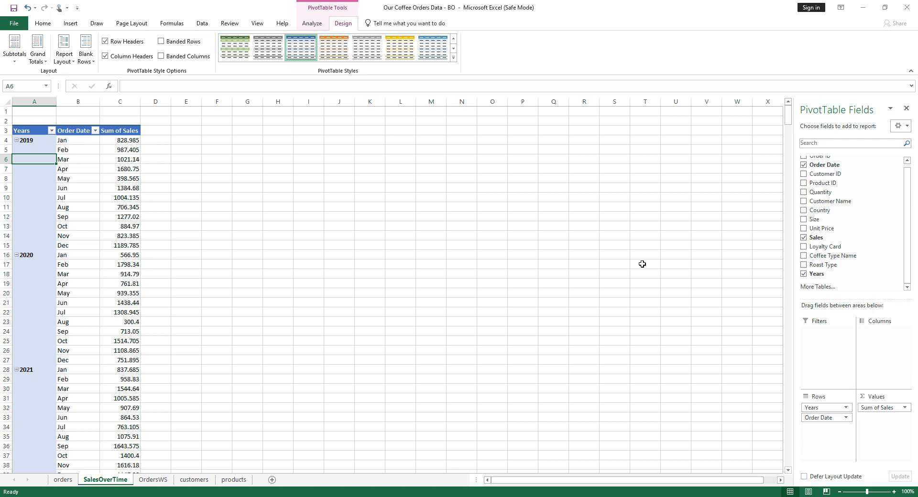
pyautogui.click(804, 256)
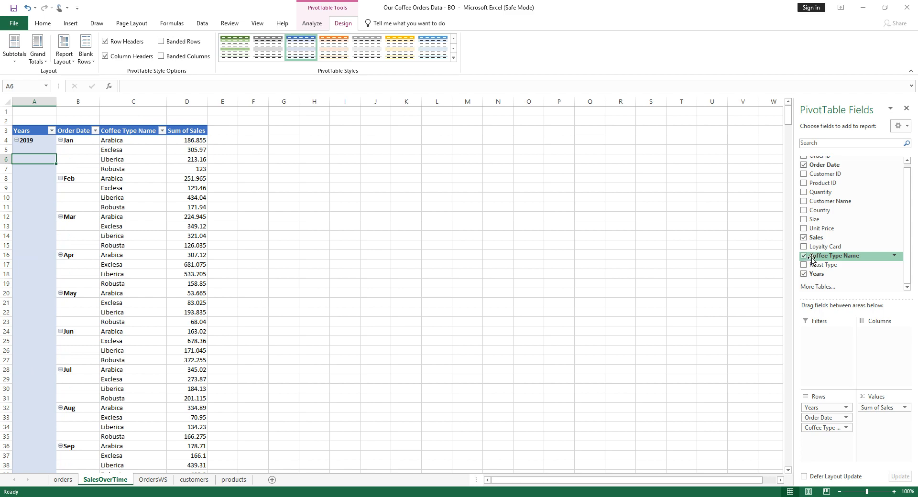
pyautogui.click(805, 266)
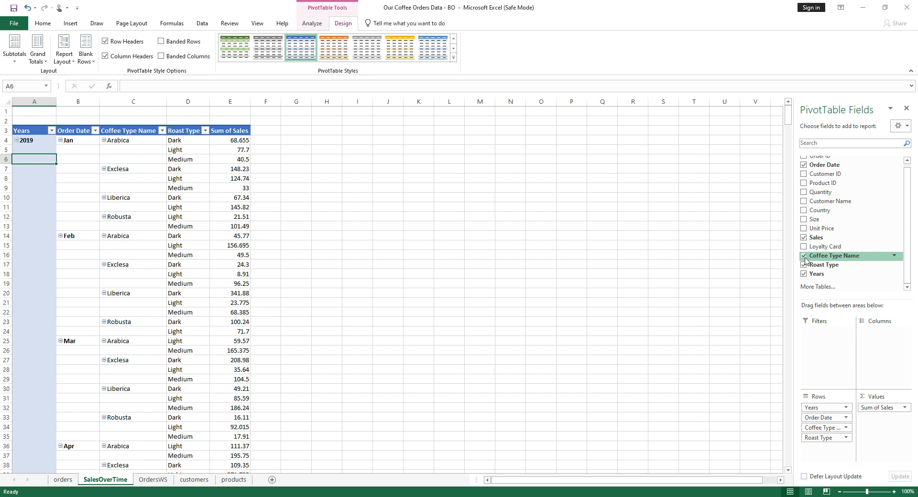
pyautogui.click(804, 257)
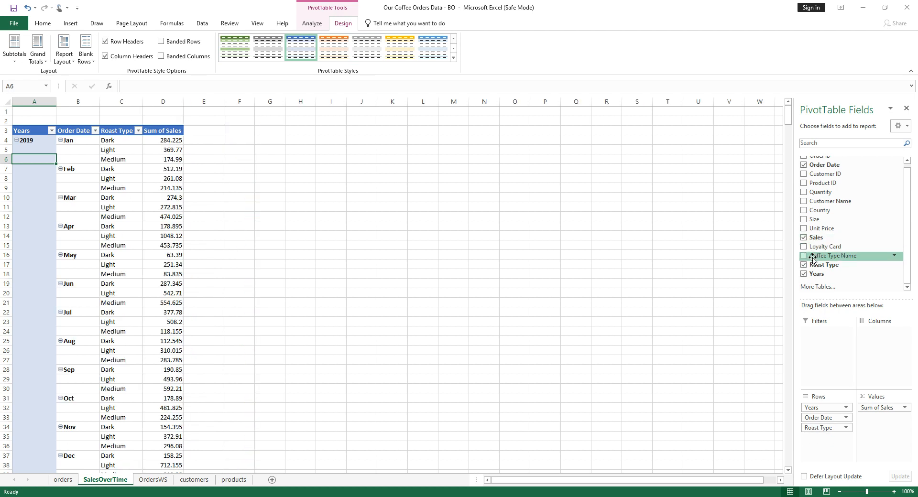
pyautogui.click(804, 265)
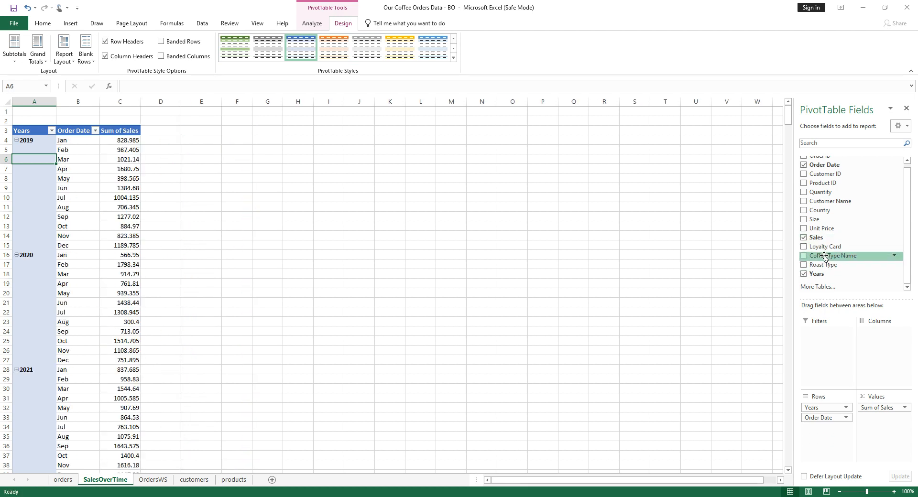
# Place the Coffee Type Name field in the pivot table's columns area
pyautogui.moveTo(824, 257); pyautogui.dragTo(876, 341)
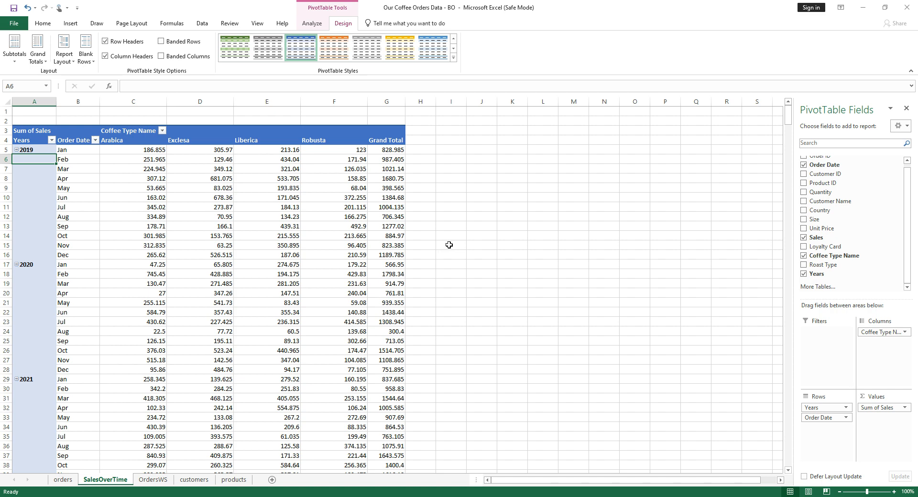
pyautogui.scroll(-2, 164, 293)
pyautogui.scroll(2, 160, 278)
# Format the Sum of Sales value field as whole numbers without decimal places
pyautogui.click(894, 408)
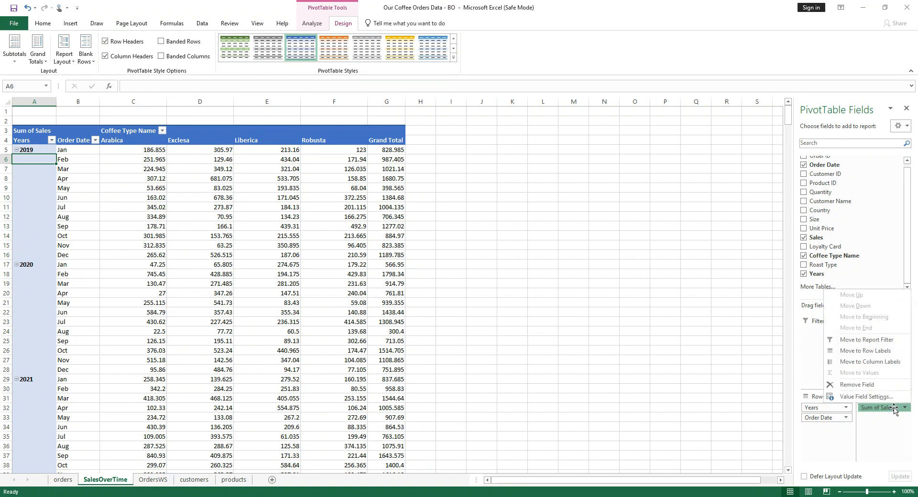
pyautogui.click(870, 401)
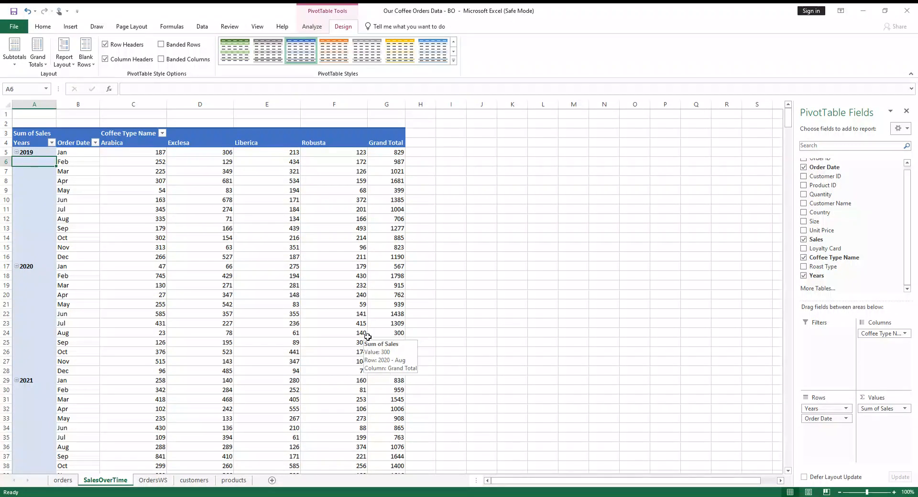
pyautogui.click(204, 279)
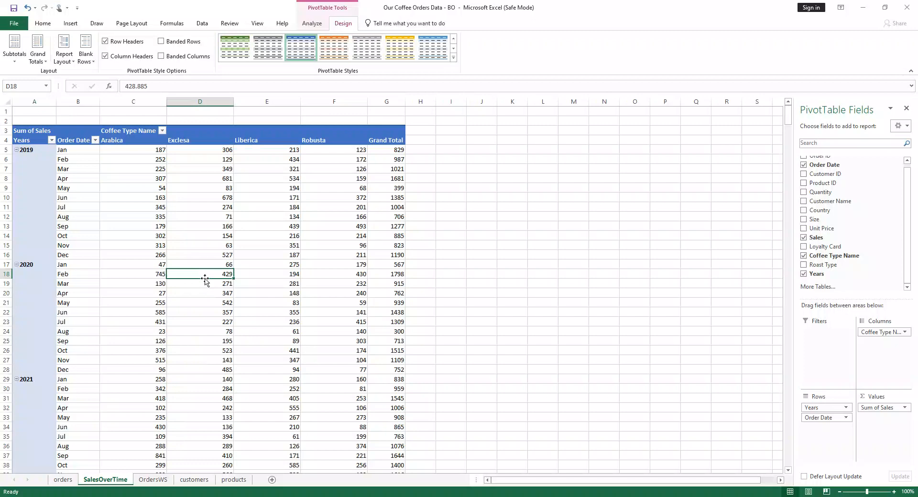
pyautogui.click(196, 256)
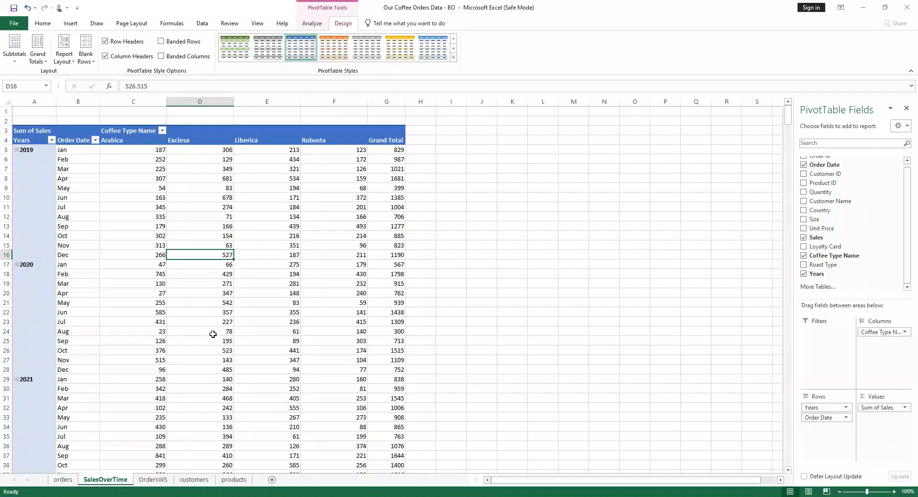
pyautogui.scroll(-4, 213, 336)
pyautogui.scroll(4, 214, 336)
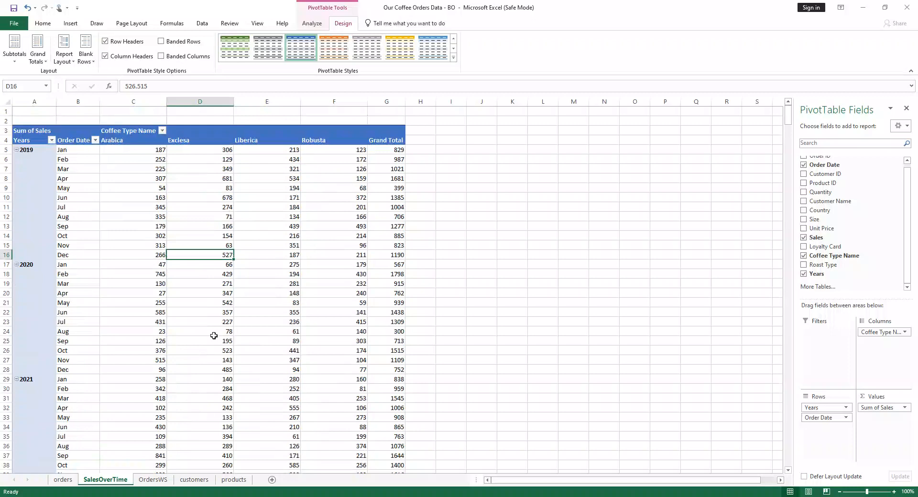
# Insert a 2-D line chart from the pivot table and move it into the empty area beside the table
pyautogui.click(201, 245)
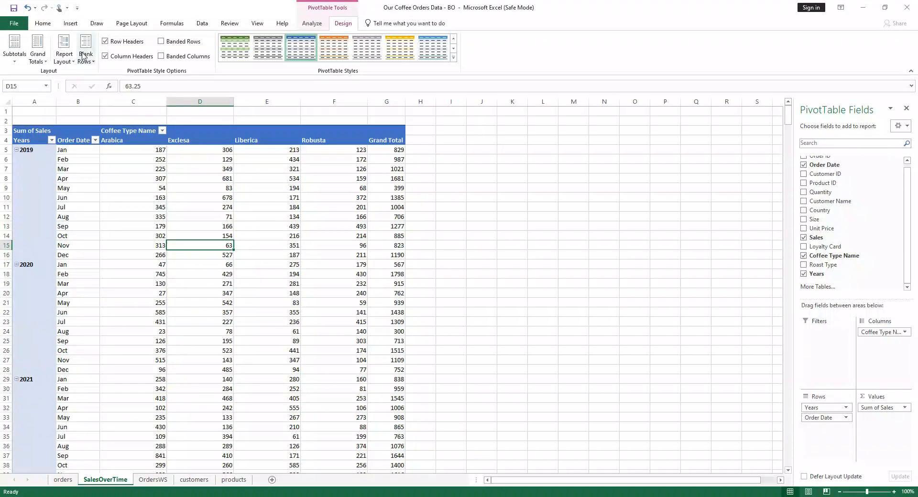
pyautogui.click(72, 26)
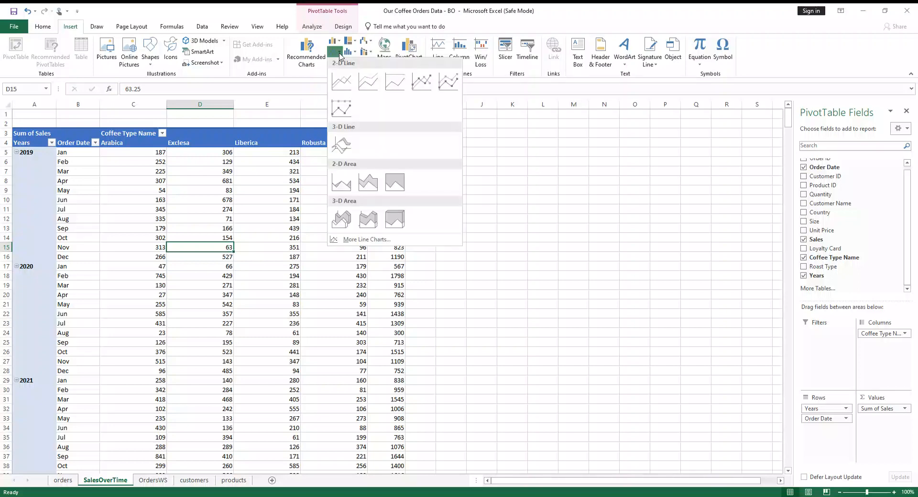
pyautogui.click(339, 50)
pyautogui.click(341, 82)
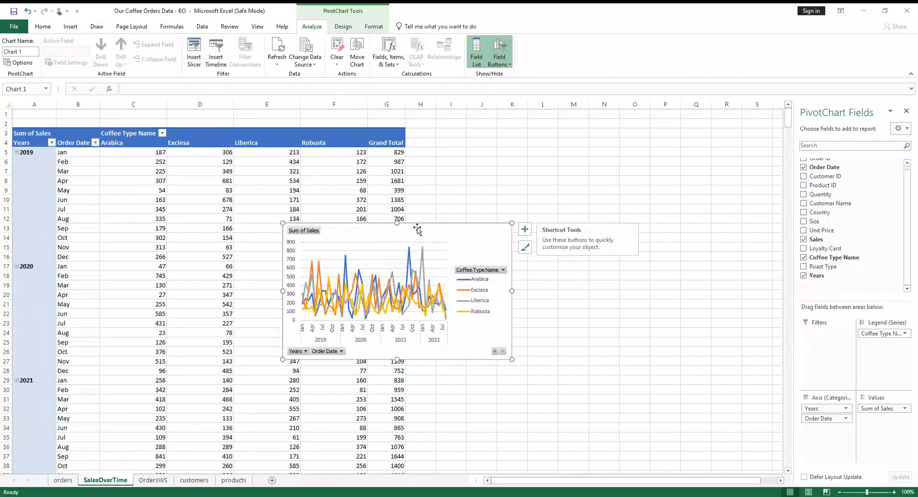
pyautogui.moveTo(464, 234); pyautogui.dragTo(655, 186)
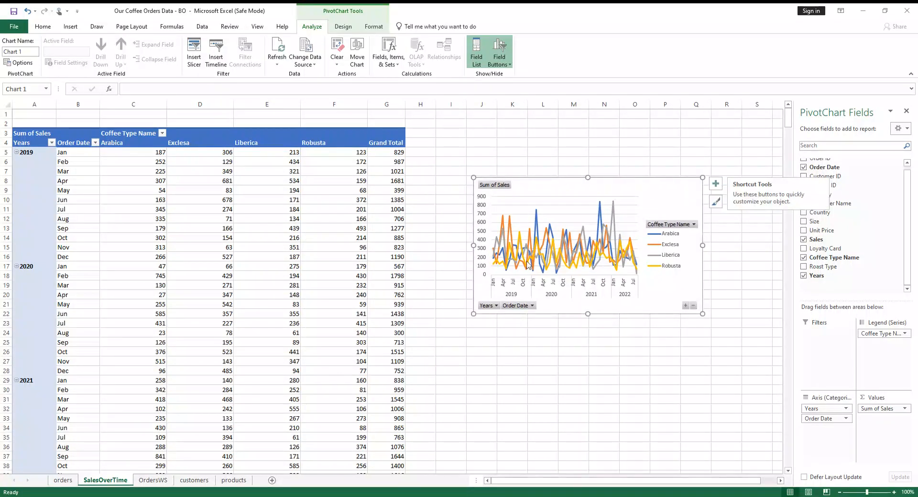
pyautogui.moveTo(647, 186); pyautogui.dragTo(634, 177)
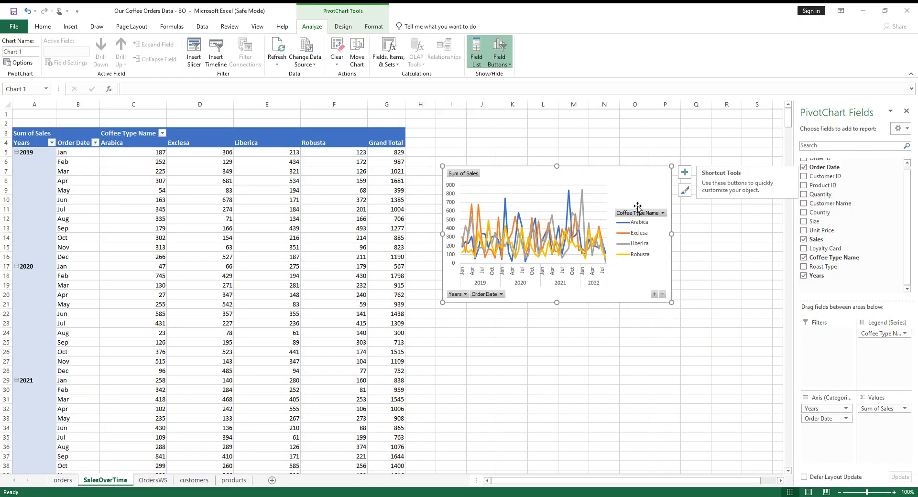
# Hide all field buttons on the chart, and turn on its axis titles and chart title
pyautogui.rightClick(662, 215)
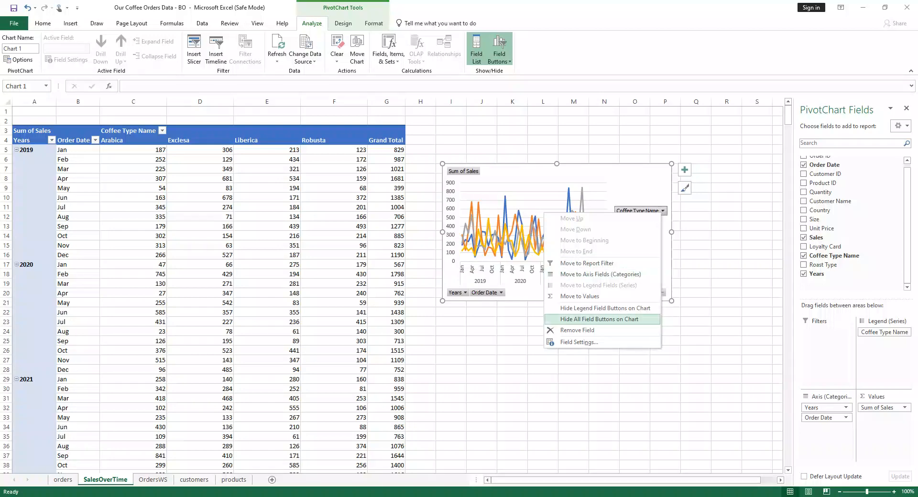
pyautogui.click(619, 319)
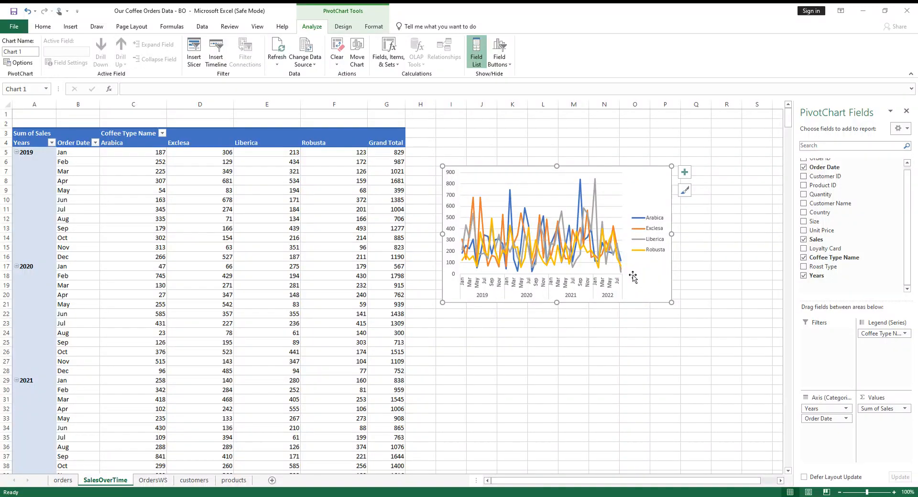
pyautogui.click(685, 170)
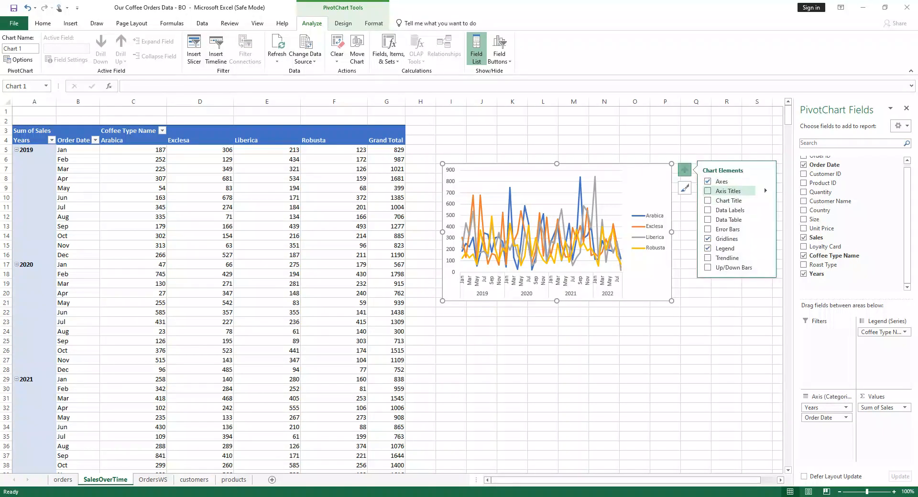
pyautogui.click(708, 191)
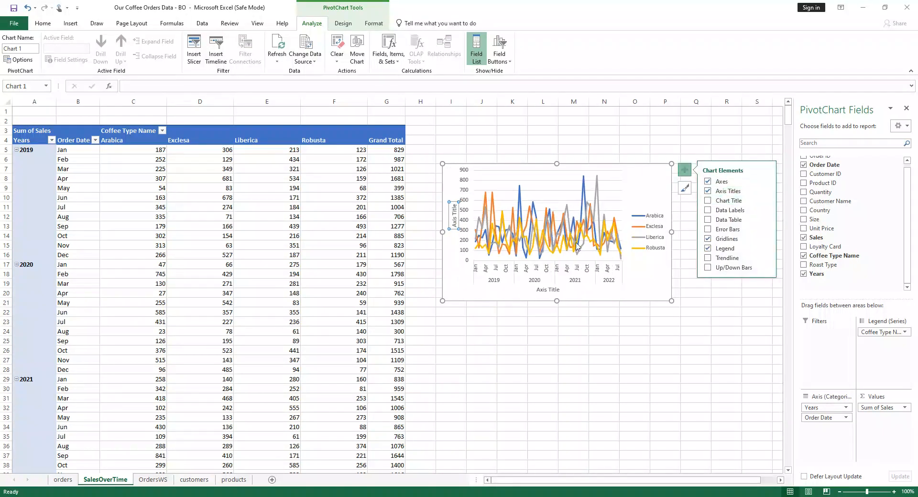
pyautogui.click(708, 200)
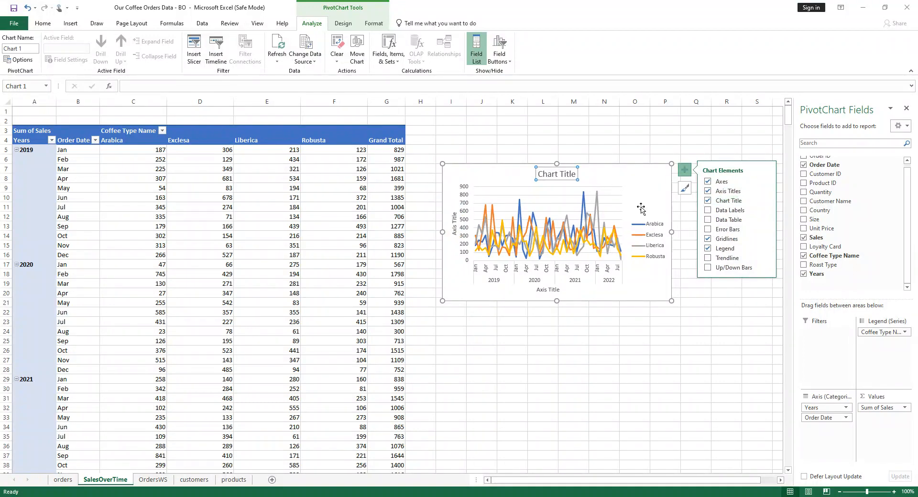
# Replace the chart's placeholder title with "Sales Over Time"
pyautogui.click(562, 173)
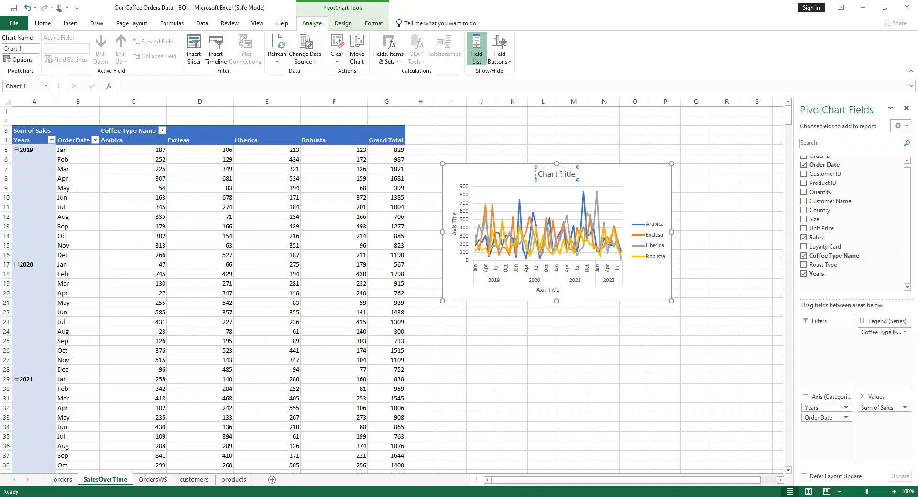
pyautogui.click(562, 173)
pyautogui.press('BackSpace')
pyautogui.press('BackSpace')
pyautogui.press('BackSpace')
pyautogui.press('BackSpace')
pyautogui.press('BackSpace')
pyautogui.press('BackSpace')
pyautogui.press('BackSpace')
pyautogui.press('BackSpace')
pyautogui.press('BackSpace')
pyautogui.press('BackSpace')
pyautogui.press('BackSpace')
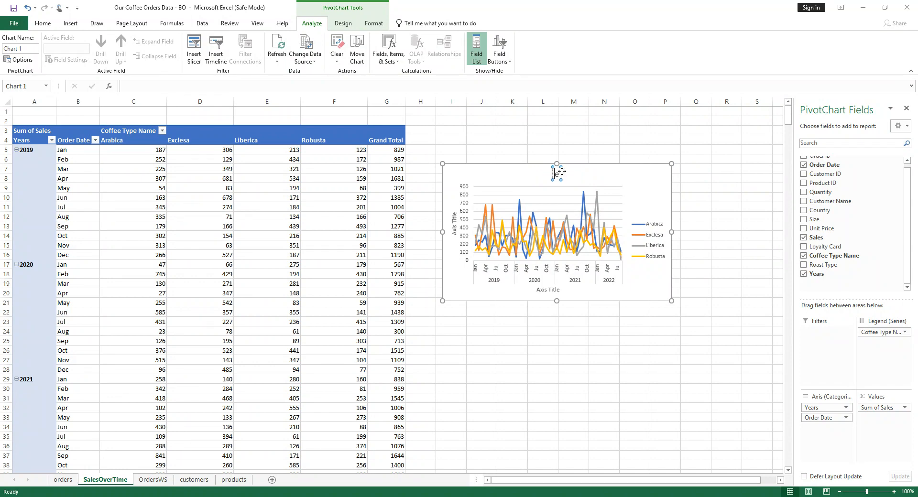
pyautogui.write('Sa')
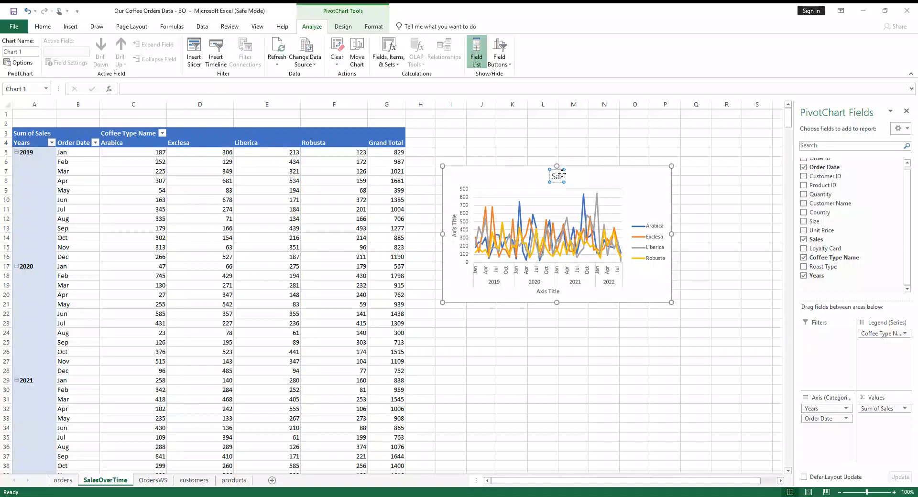
pyautogui.write('les Over Tim')
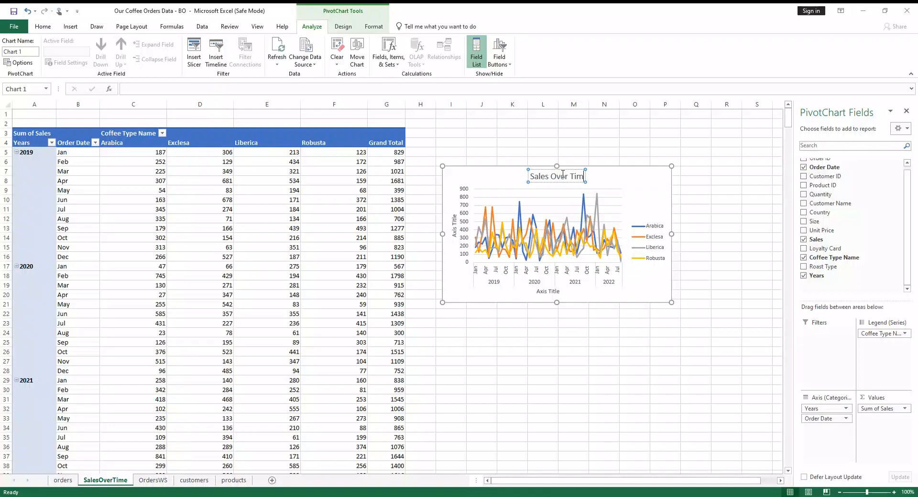
pyautogui.write('e')
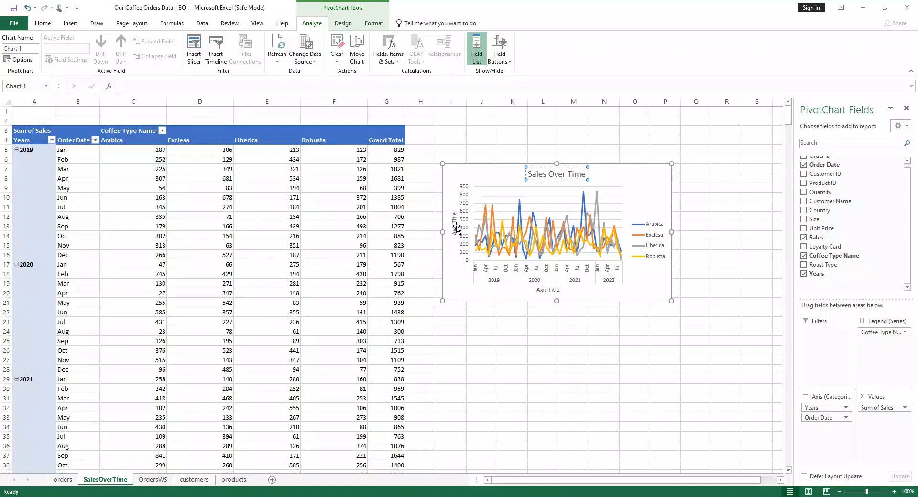
# Replace the vertical axis title's placeholder text with "Salesi in $"
pyautogui.click(454, 230)
pyautogui.doubleClick(454, 229)
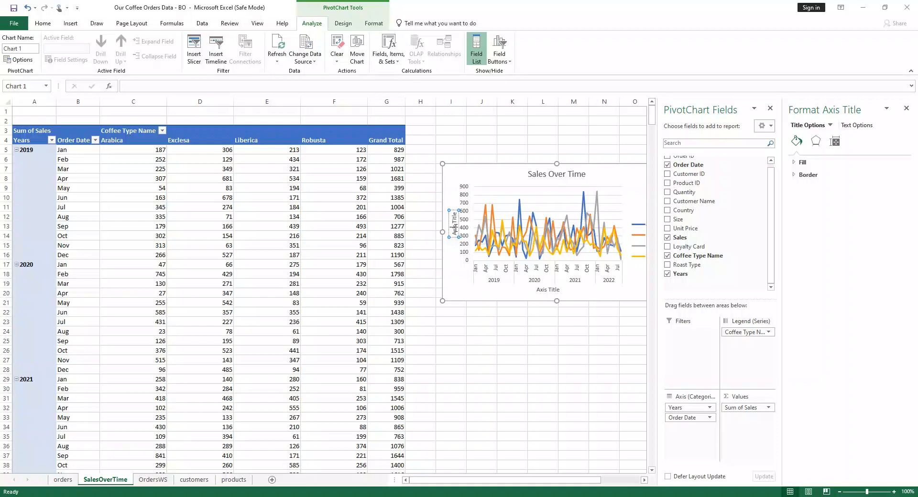
pyautogui.press('BackSpace')
pyautogui.press('BackSpace')
pyautogui.press('BackSpace')
pyautogui.press('BackSpace')
pyautogui.press('BackSpace')
pyautogui.press('Delete')
pyautogui.press('Delete')
pyautogui.press('Delete')
pyautogui.press('Delete')
pyautogui.press('Delete')
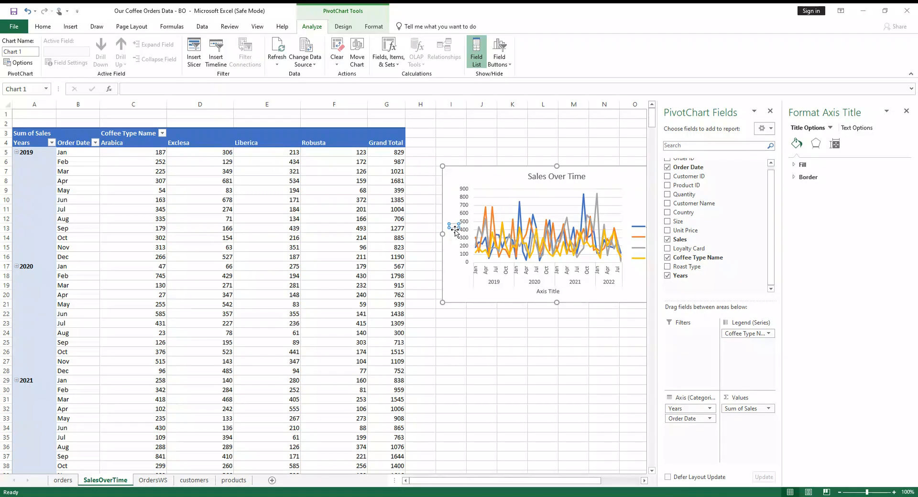
pyautogui.write('Sa')
pyautogui.write('es in')
pyautogui.press('BackSpace')
pyautogui.press('BackSpace')
pyautogui.press('BackSpace')
pyautogui.write('in $')
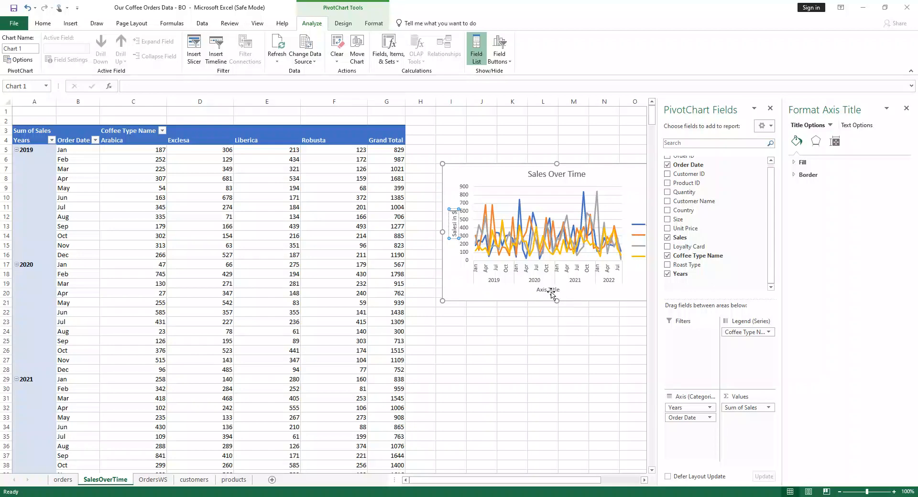
# Replace the horizontal axis title's placeholder text with "Time", and deselect the chart
pyautogui.click(550, 291)
pyautogui.press('BackSpace')
pyautogui.press('BackSpace')
pyautogui.press('BackSpace')
pyautogui.press('BackSpace')
pyautogui.press('BackSpace')
pyautogui.press('BackSpace')
pyautogui.press('BackSpace')
pyautogui.press('BackSpace')
pyautogui.press('BackSpace')
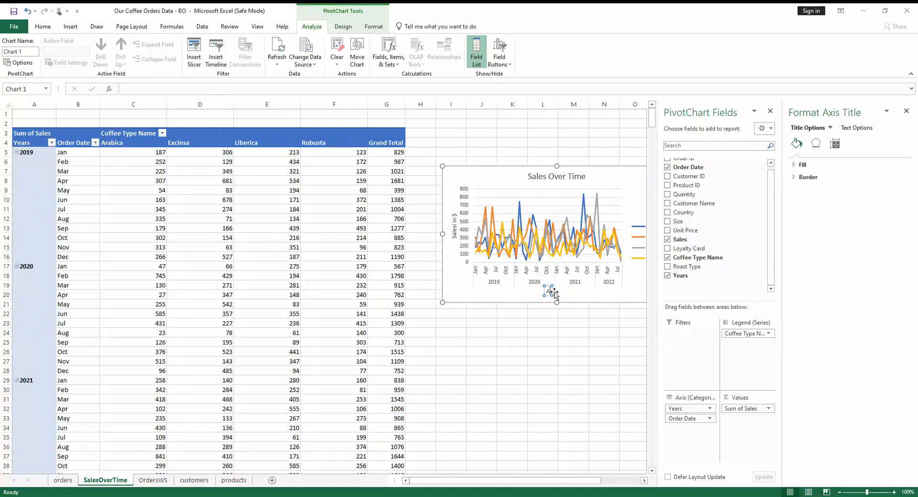
pyautogui.press('BackSpace')
pyautogui.write('Time')
pyautogui.click(516, 343)
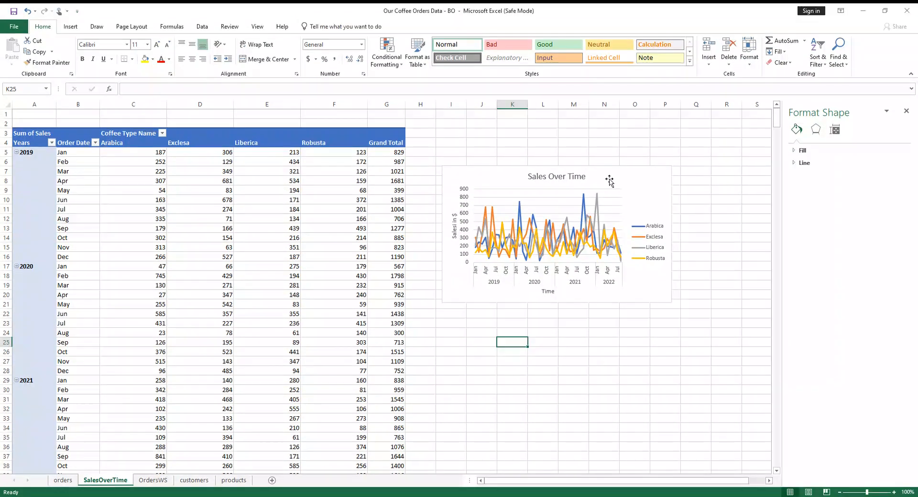
# Close the chart formatting pane, then move the chart down to about row 11 and enlarge its width and height slightly
pyautogui.moveTo(605, 179)
pyautogui.mouseDown()
pyautogui.moveTo(605, 162)
pyautogui.moveTo(604, 173)
pyautogui.mouseUp()
pyautogui.doubleClick(644, 186)
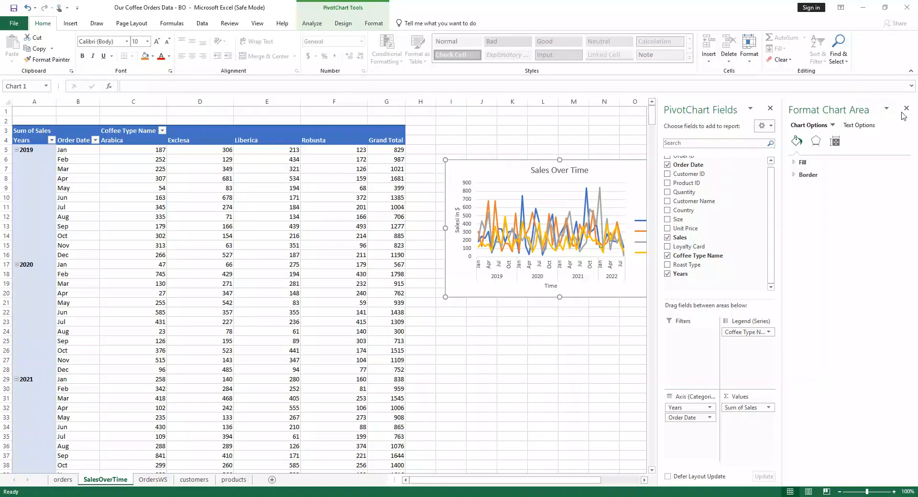
pyautogui.click(908, 113)
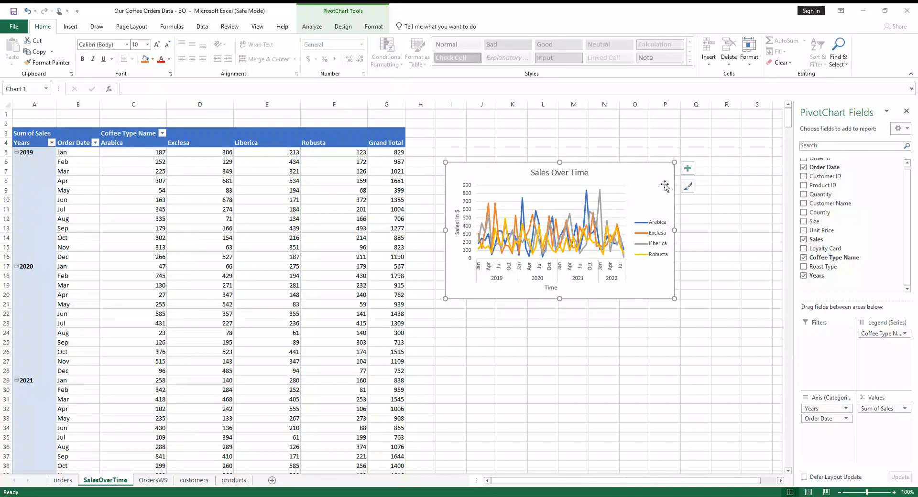
pyautogui.moveTo(658, 177); pyautogui.dragTo(667, 224)
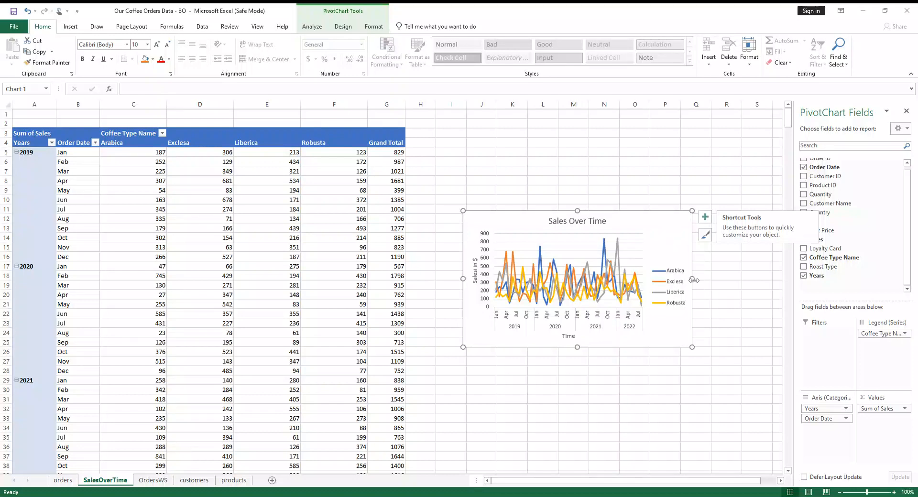
pyautogui.moveTo(693, 280); pyautogui.dragTo(713, 279)
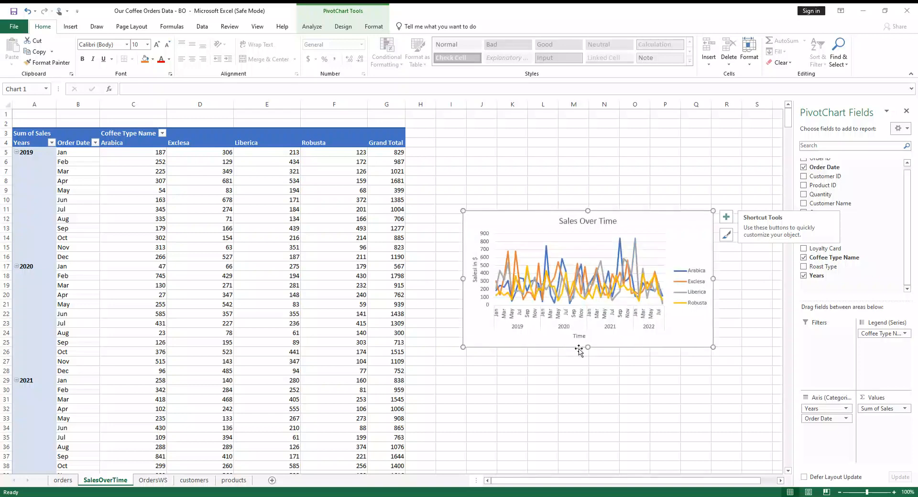
pyautogui.moveTo(586, 346); pyautogui.dragTo(588, 365)
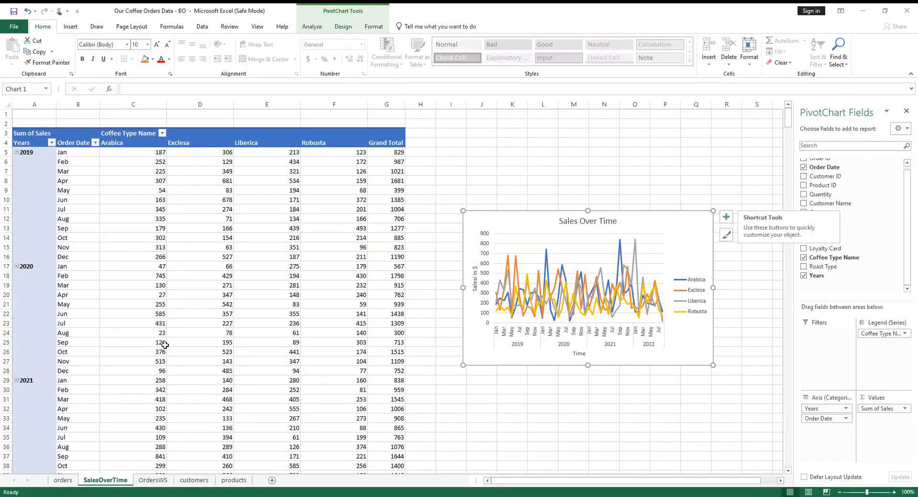
# Insert an Order Date timeline for the pivot chart
pyautogui.scroll(-4, 232, 311)
pyautogui.scroll(-5, 231, 315)
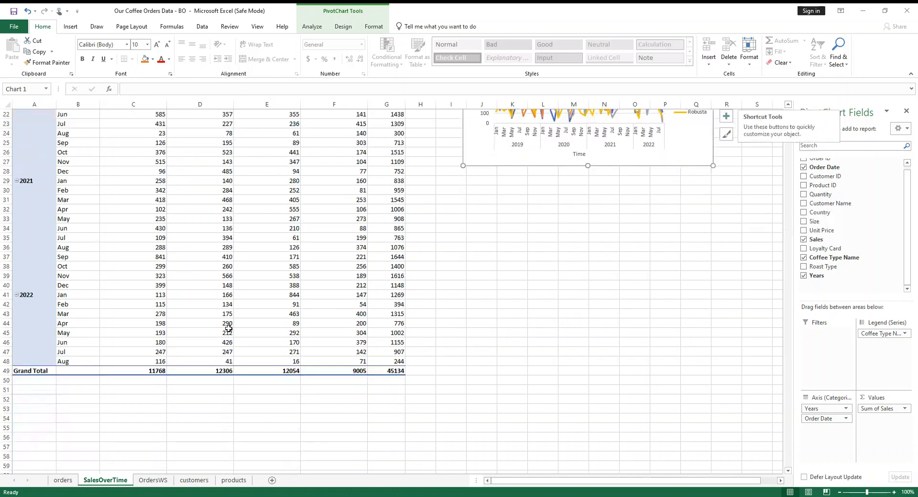
pyautogui.scroll(9, 239, 317)
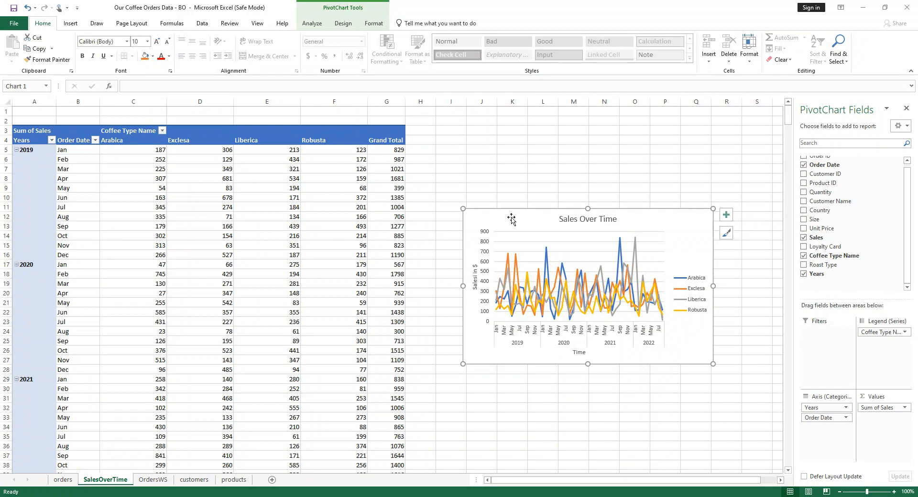
pyautogui.click(312, 25)
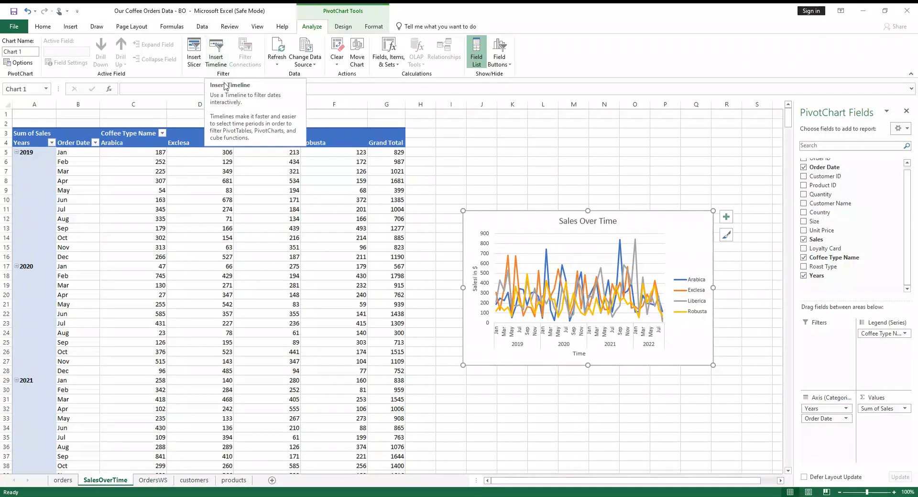
pyautogui.click(220, 63)
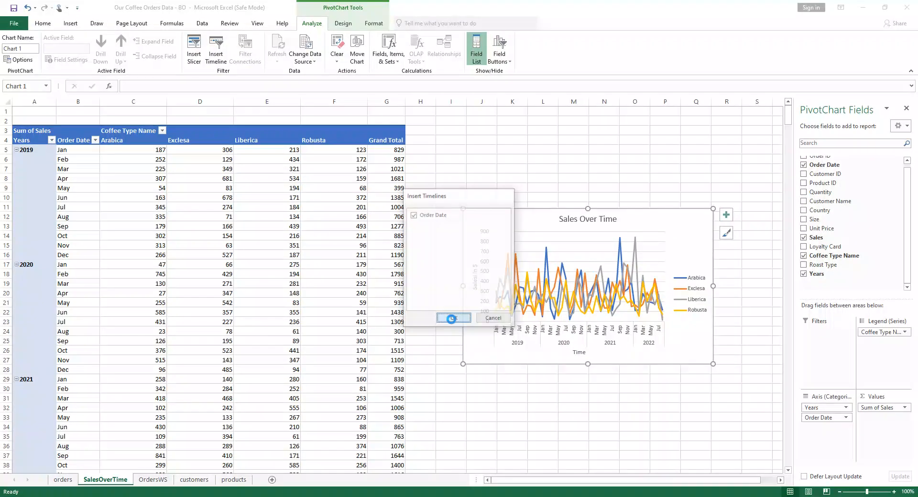
pyautogui.click(452, 319)
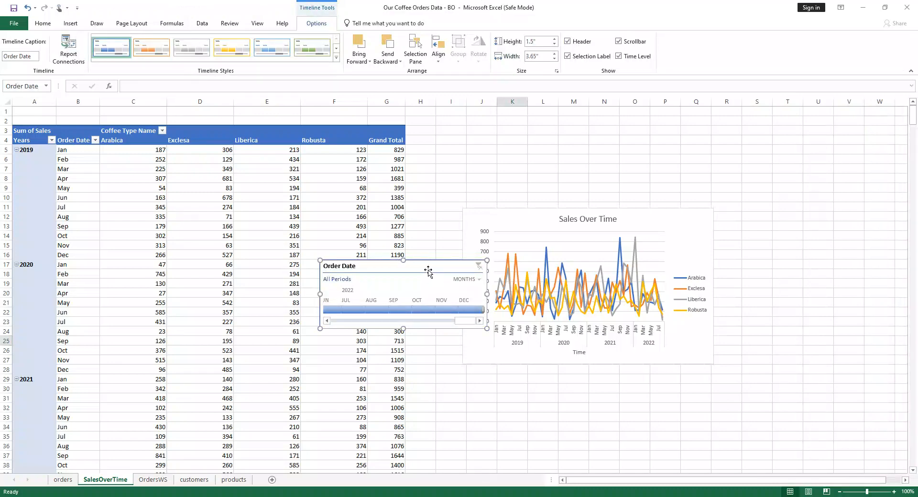
# Place the Order Date timeline directly above the chart and resize it to about 5.69" wide by 1.51" high
pyautogui.moveTo(426, 269); pyautogui.dragTo(558, 137)
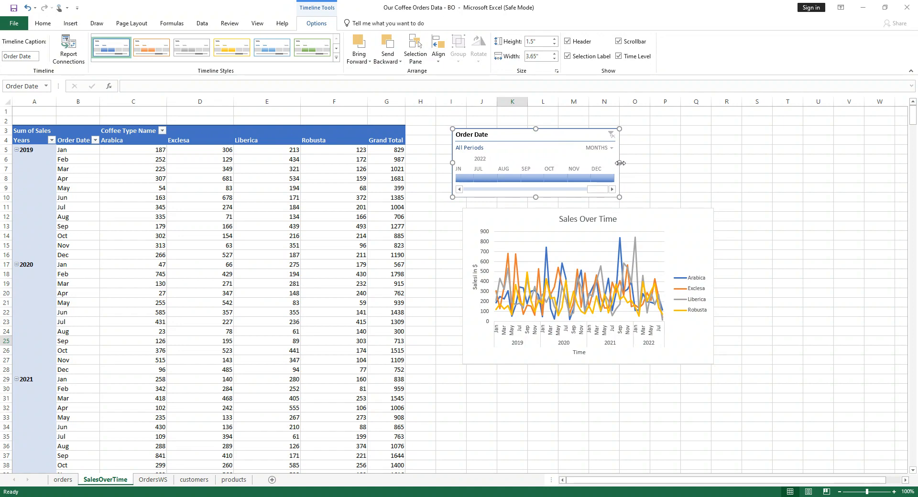
pyautogui.moveTo(620, 163); pyautogui.dragTo(713, 169)
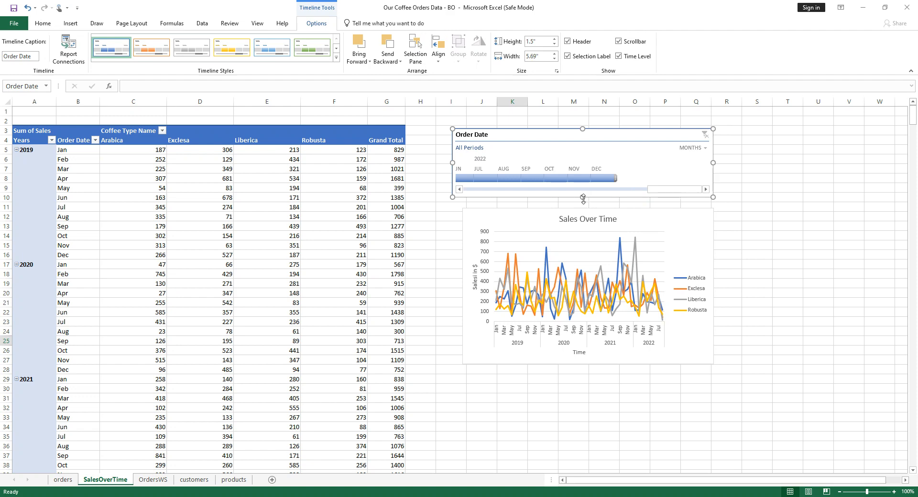
pyautogui.moveTo(582, 198); pyautogui.dragTo(593, 206)
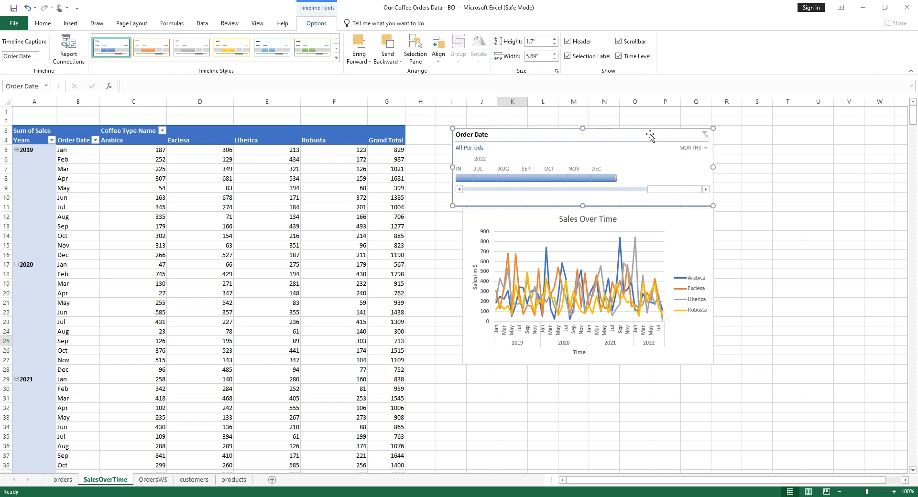
pyautogui.moveTo(582, 128); pyautogui.dragTo(603, 146)
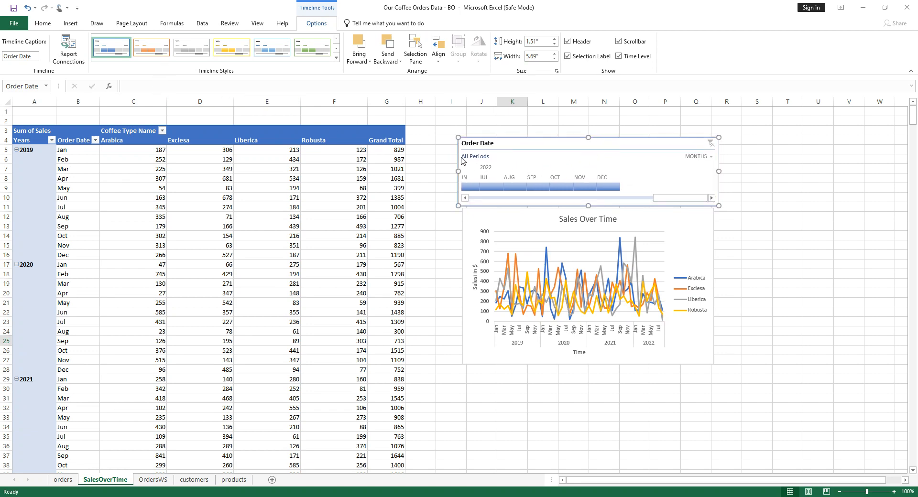
# Try the orange and yellow styles on the Order Date timeline, and keep the orange one
pyautogui.click(151, 47)
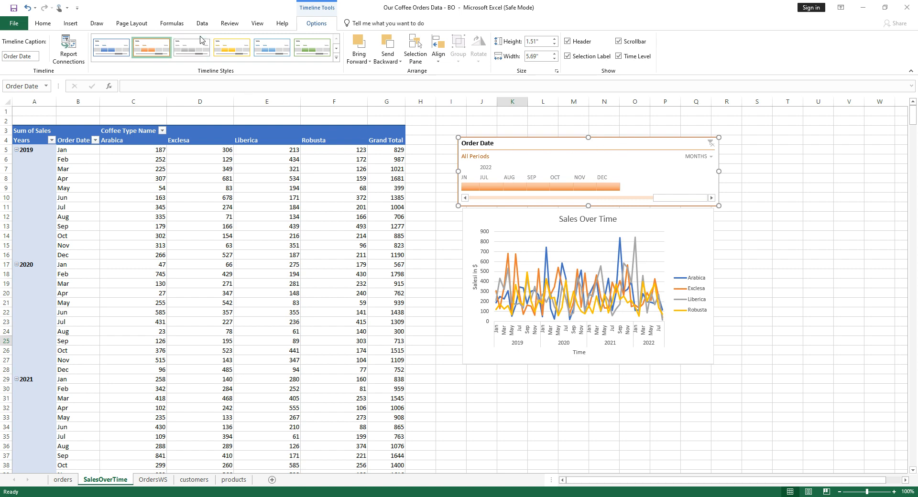
pyautogui.click(221, 49)
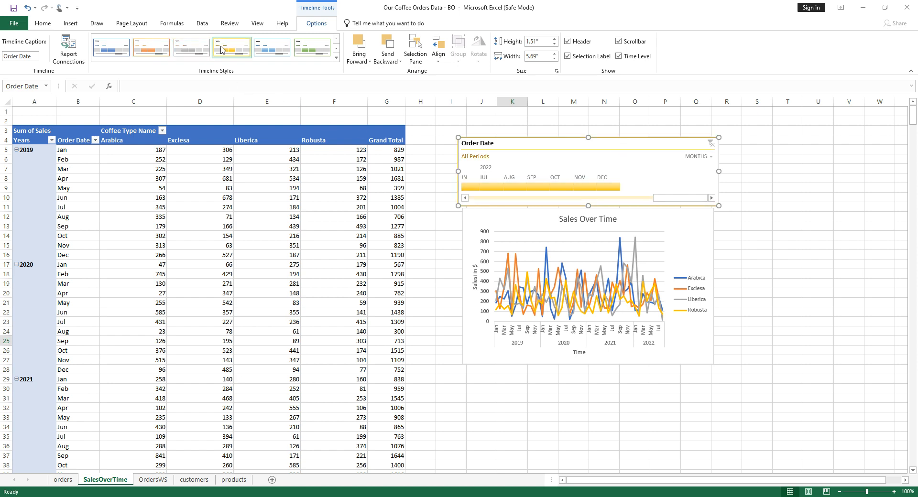
pyautogui.click(152, 48)
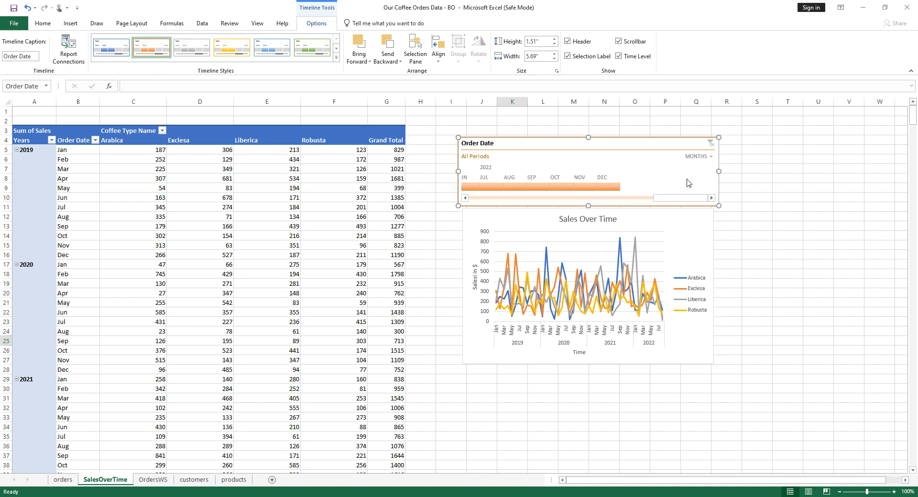
# Shift the Order Date timeline closer to the pivot table and widen it so it extends past both sides of the chart
pyautogui.moveTo(720, 171); pyautogui.dragTo(714, 171)
pyautogui.moveTo(603, 143); pyautogui.dragTo(606, 146)
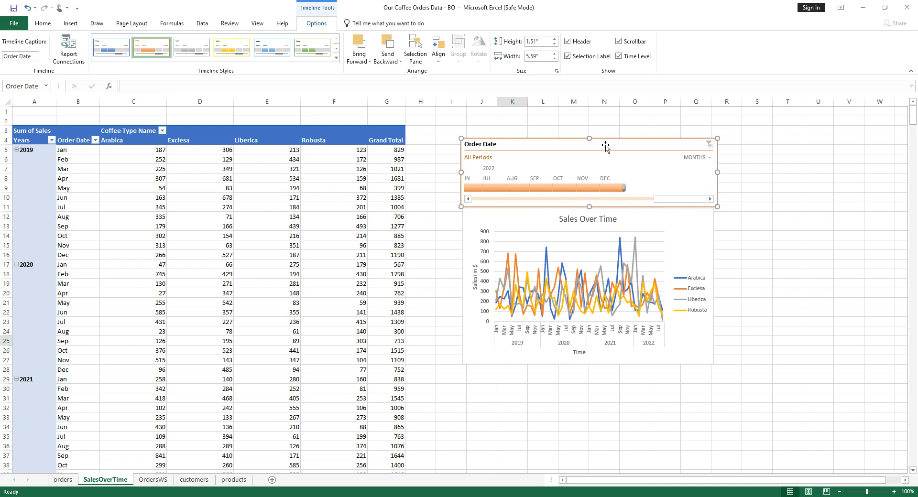
pyautogui.click(636, 223)
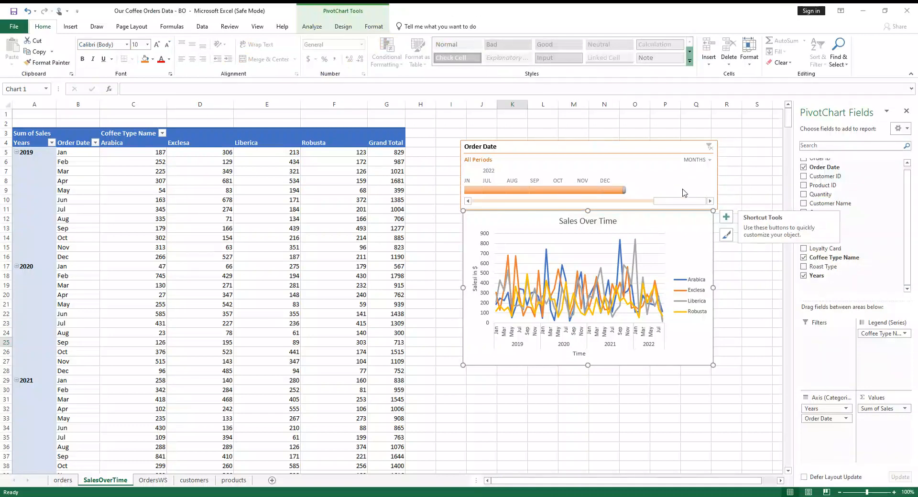
pyautogui.click(619, 149)
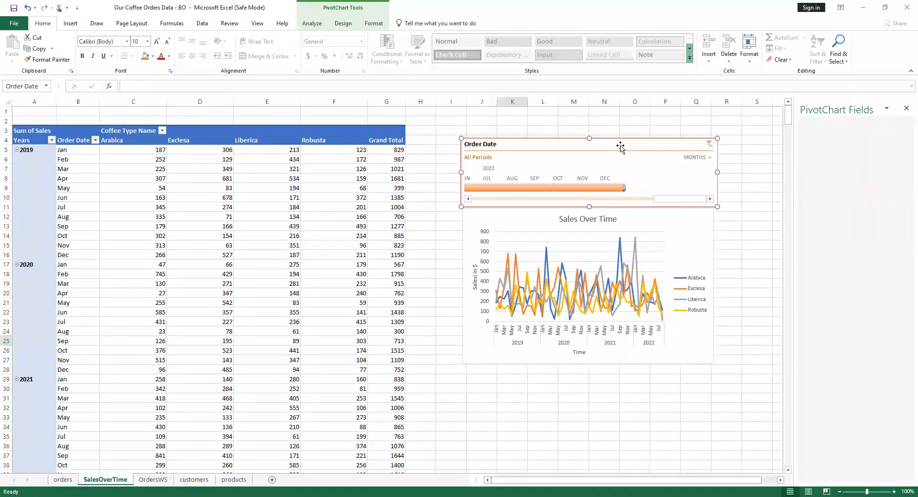
pyautogui.moveTo(718, 174); pyautogui.dragTo(745, 172)
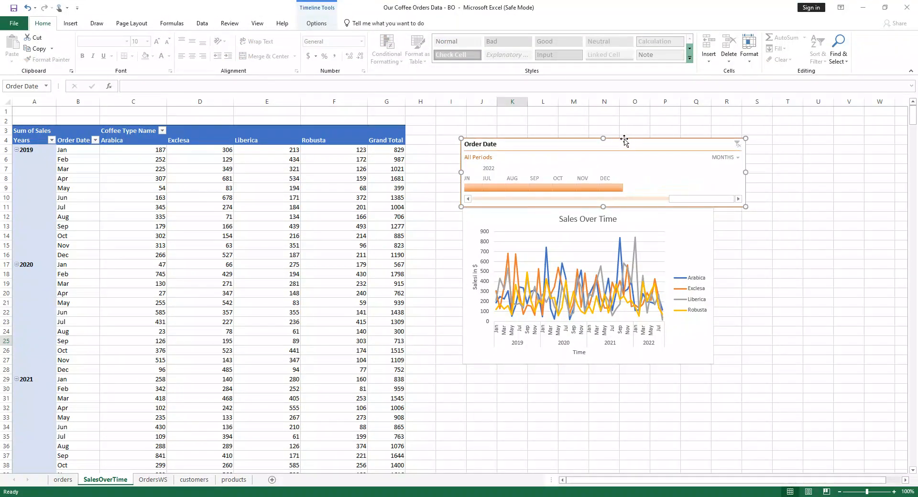
pyautogui.moveTo(621, 146); pyautogui.dragTo(582, 145)
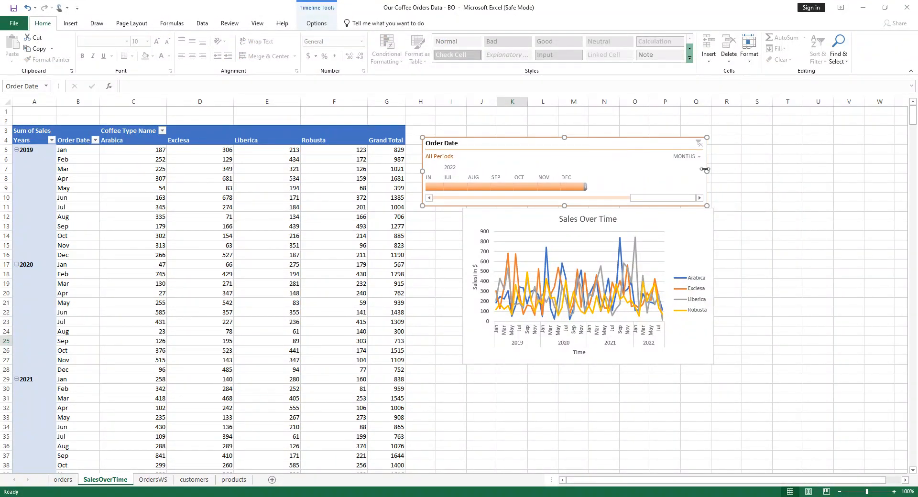
pyautogui.moveTo(705, 168); pyautogui.dragTo(740, 168)
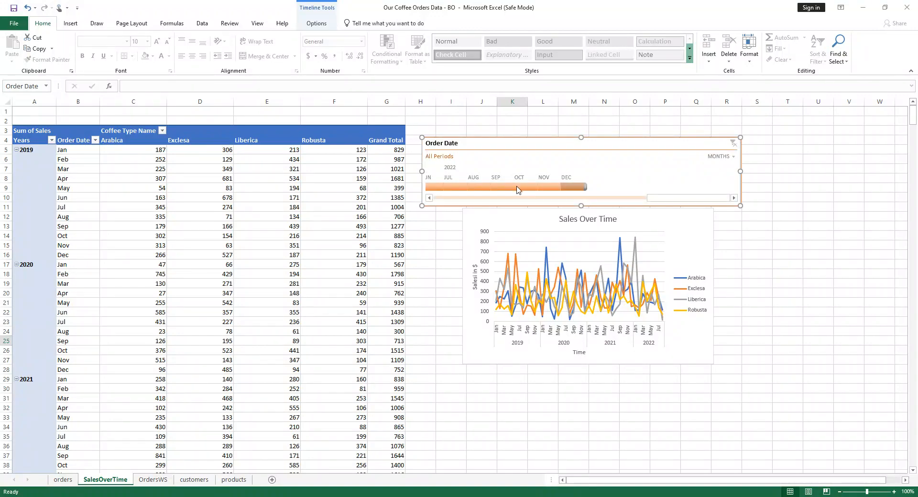
# Filter the pivot table and chart to January–February 2019 with the Order Date timeline
pyautogui.moveTo(662, 198); pyautogui.dragTo(436, 197)
pyautogui.click(457, 187)
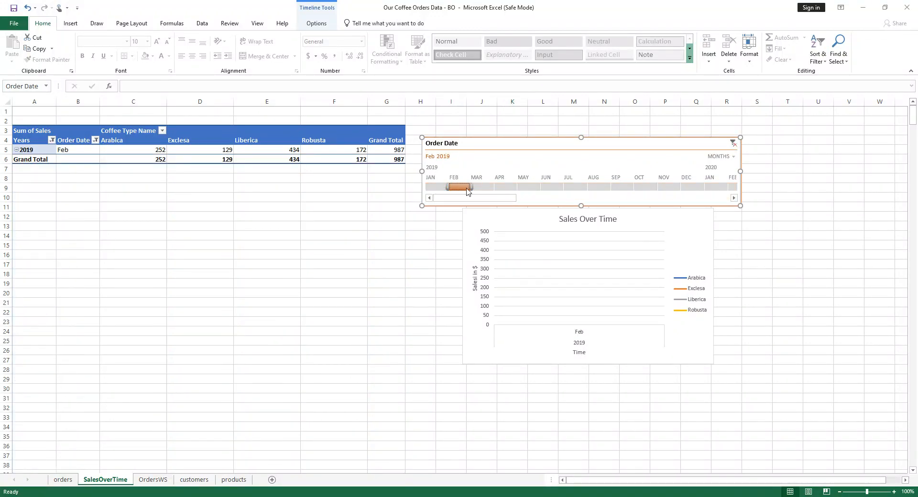
pyautogui.moveTo(448, 187); pyautogui.dragTo(406, 182)
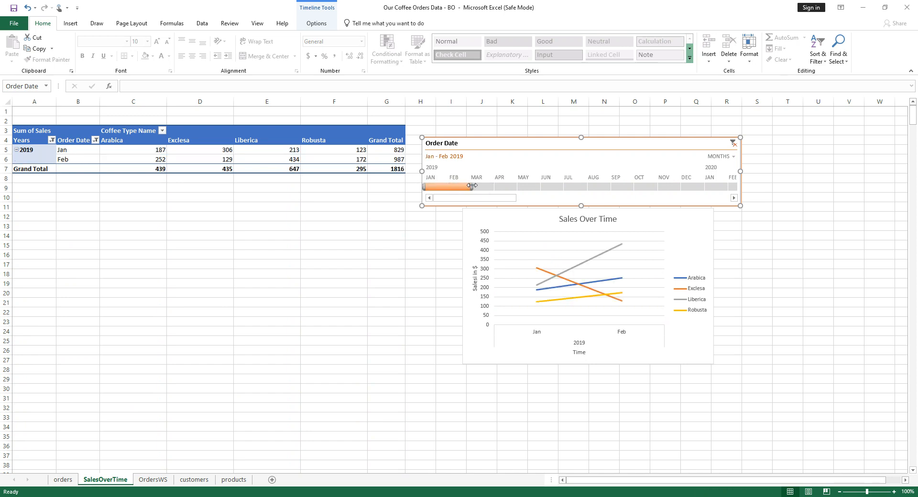
# Extend the Order Date timeline selection to January–June 2019, and further to the whole of 2019
pyautogui.moveTo(472, 186); pyautogui.dragTo(562, 190)
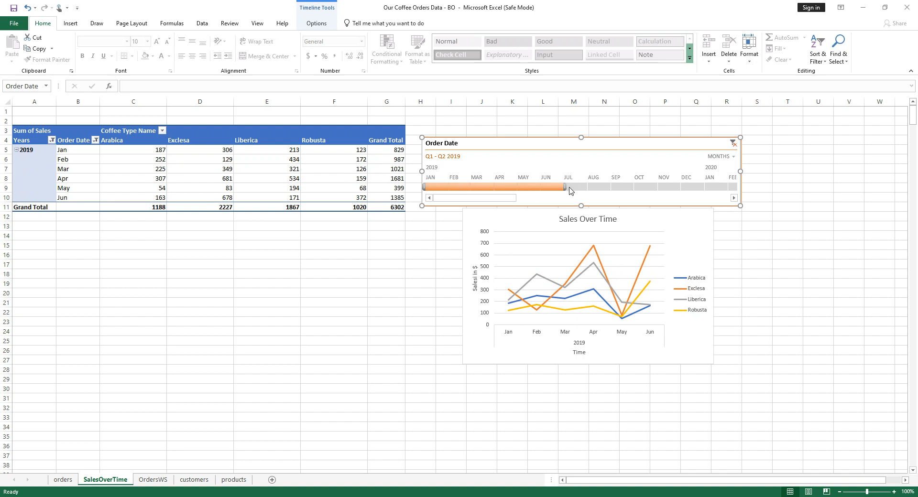
pyautogui.moveTo(565, 187); pyautogui.dragTo(705, 187)
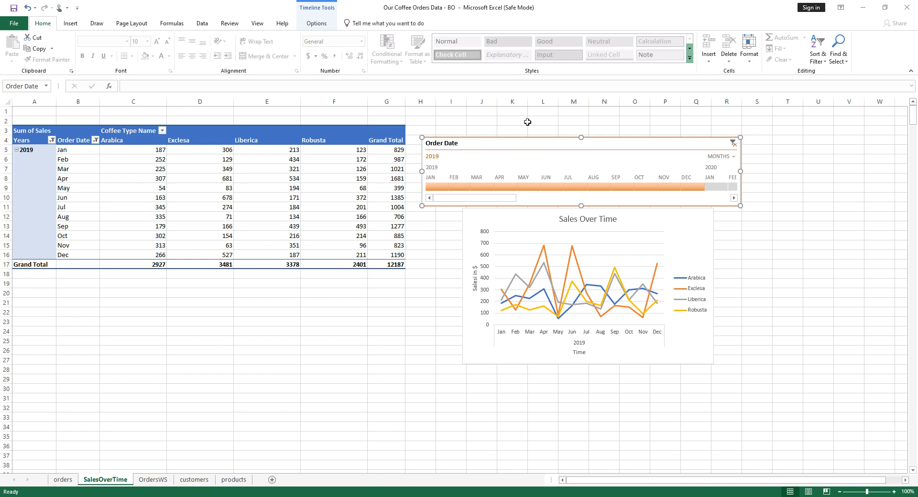
# Insert slicers for Size, Loyalty Card and Roast Type from the Sales Over Time chart
pyautogui.click(562, 232)
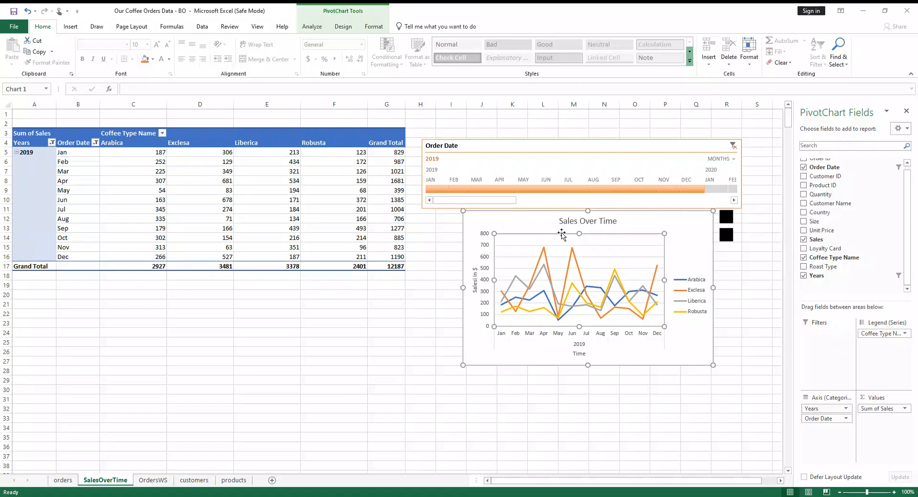
pyautogui.click(306, 29)
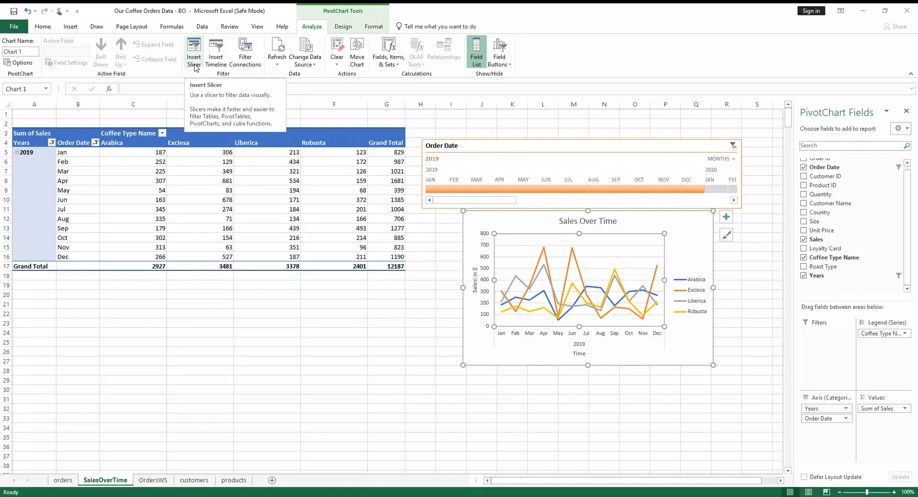
pyautogui.click(194, 61)
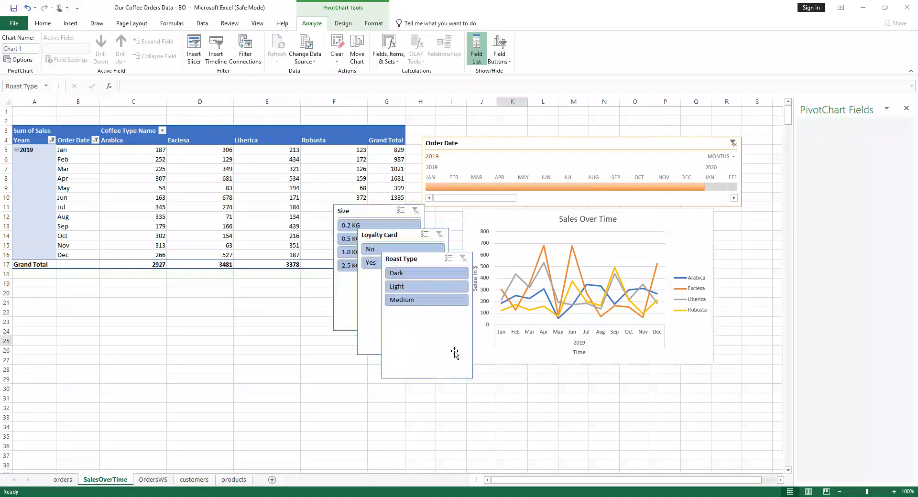
# Move the Roast Type slicer beside the chart and the Loyalty Card slicer above it, next to the timeline
pyautogui.click(454, 353)
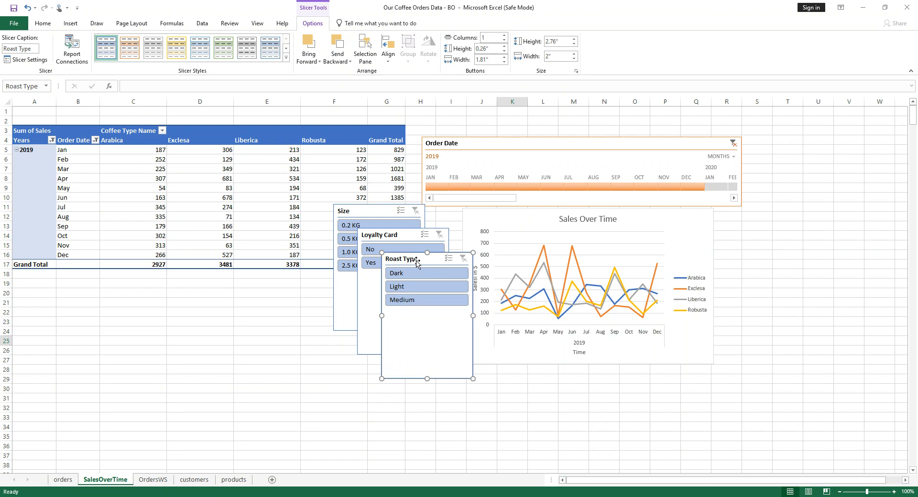
pyautogui.moveTo(417, 263); pyautogui.dragTo(753, 225)
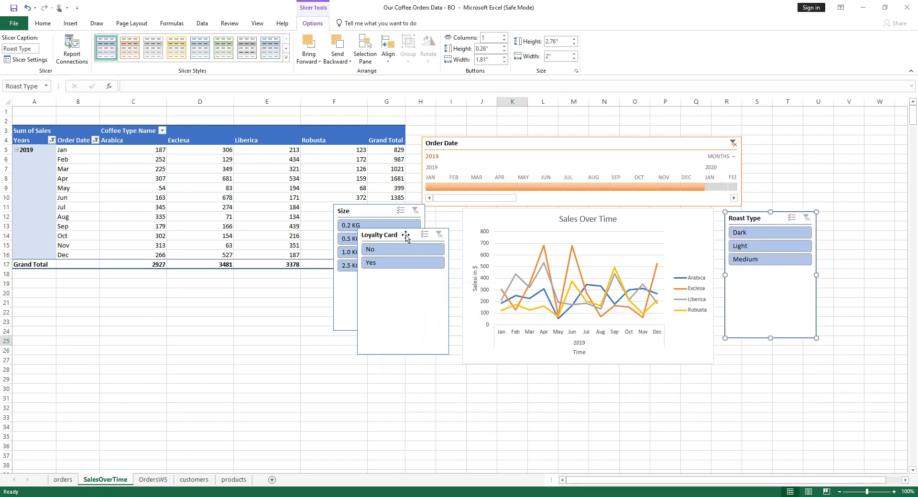
pyautogui.moveTo(406, 237); pyautogui.dragTo(492, 328)
pyautogui.moveTo(560, 369); pyautogui.dragTo(788, 128)
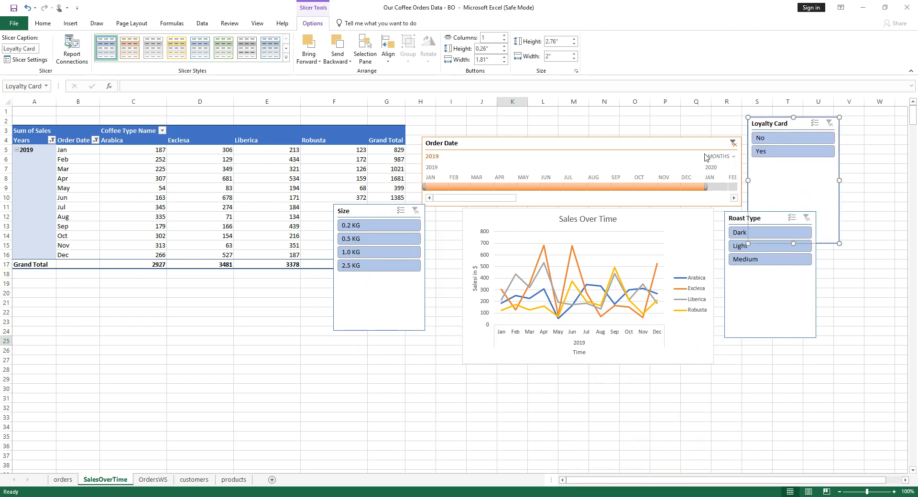
# Narrow the Order Date timeline to end near the chart's edge, then shorten the Loyalty Card slicer and place it right beside the timeline
pyautogui.click(739, 170)
pyautogui.moveTo(739, 170); pyautogui.dragTo(711, 170)
pyautogui.click(815, 182)
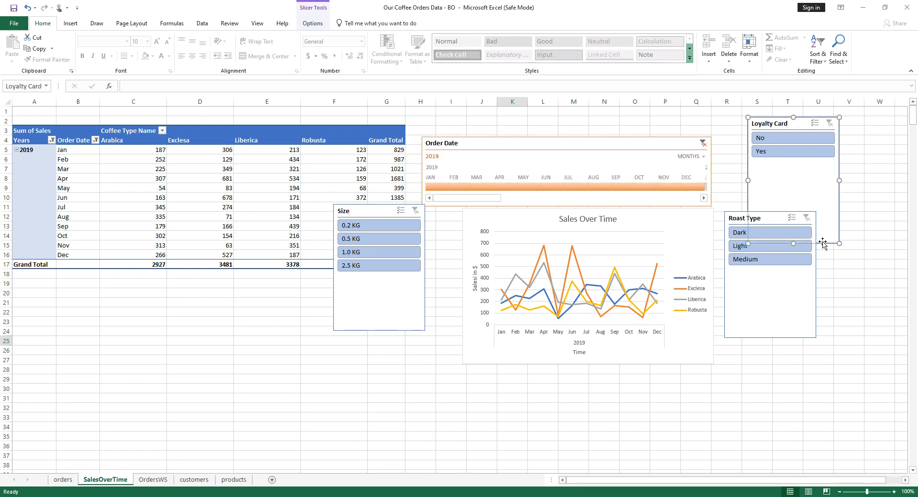
pyautogui.moveTo(794, 242); pyautogui.dragTo(782, 187)
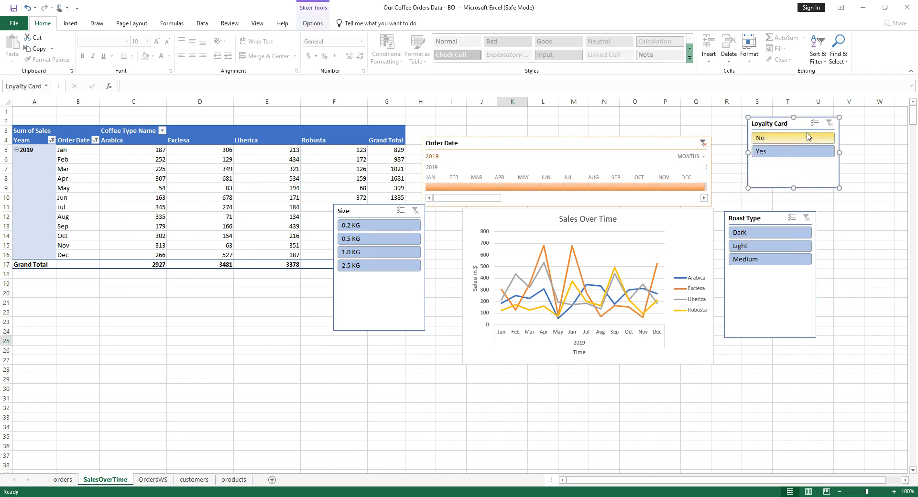
pyautogui.moveTo(794, 128); pyautogui.dragTo(760, 145)
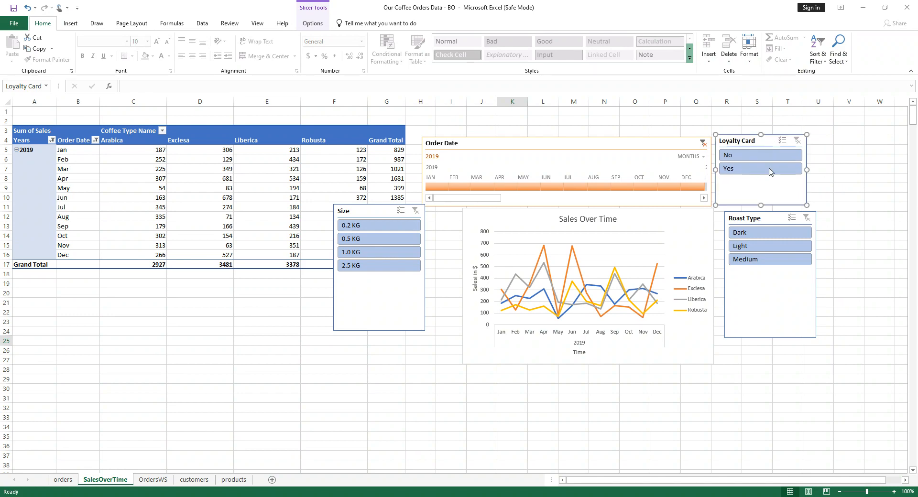
# Align the Roast Type slicer under the Loyalty Card slicer and shorten it to fit its three options
pyautogui.click(770, 217)
pyautogui.moveTo(770, 217); pyautogui.dragTo(759, 216)
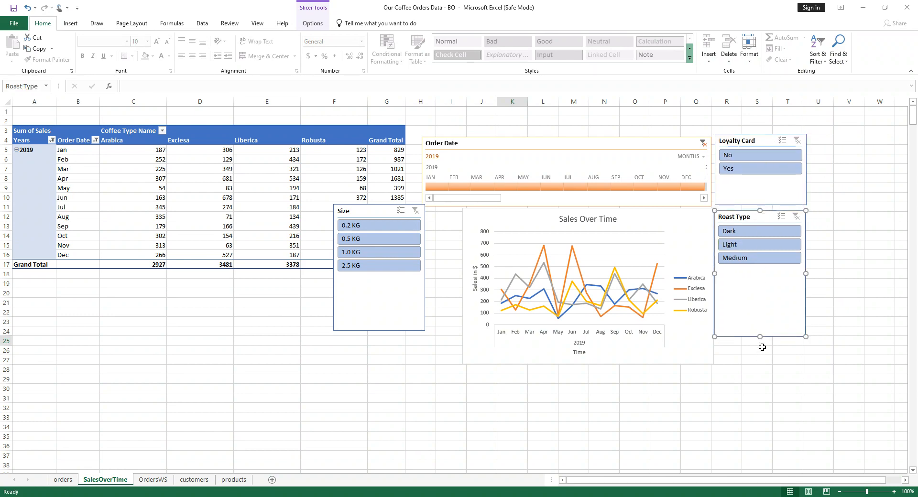
pyautogui.moveTo(758, 313); pyautogui.dragTo(757, 273)
# Place the Size slicer directly below the Roast Type slicer and shorten it to fit its four options
pyautogui.moveTo(380, 213); pyautogui.dragTo(763, 282)
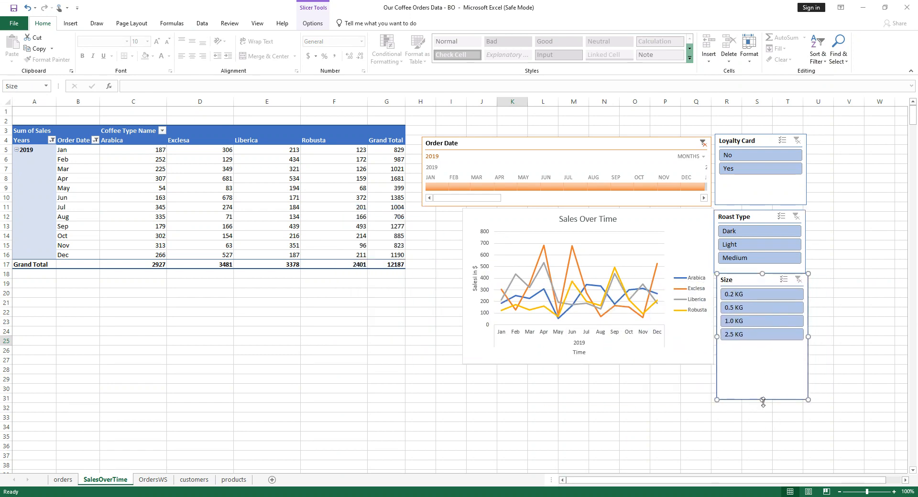
pyautogui.moveTo(762, 400); pyautogui.dragTo(761, 350)
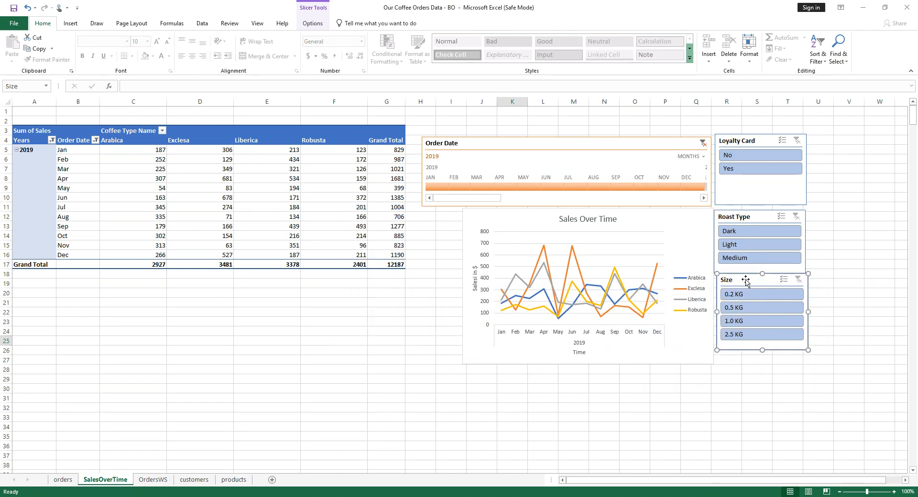
pyautogui.moveTo(744, 278); pyautogui.dragTo(743, 283)
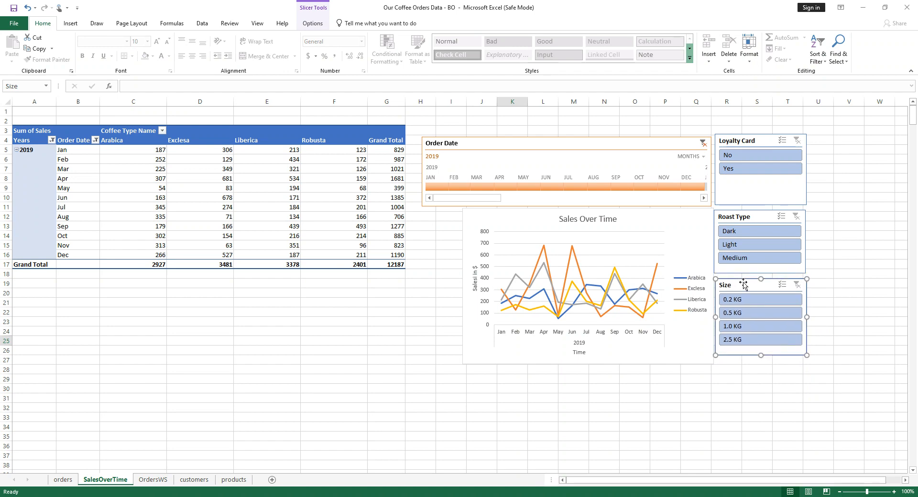
# Try the Size slicer with 0.2 KG, 0.5 KG and 1.0 KG in turn, and clear its filter
pyautogui.click(749, 307)
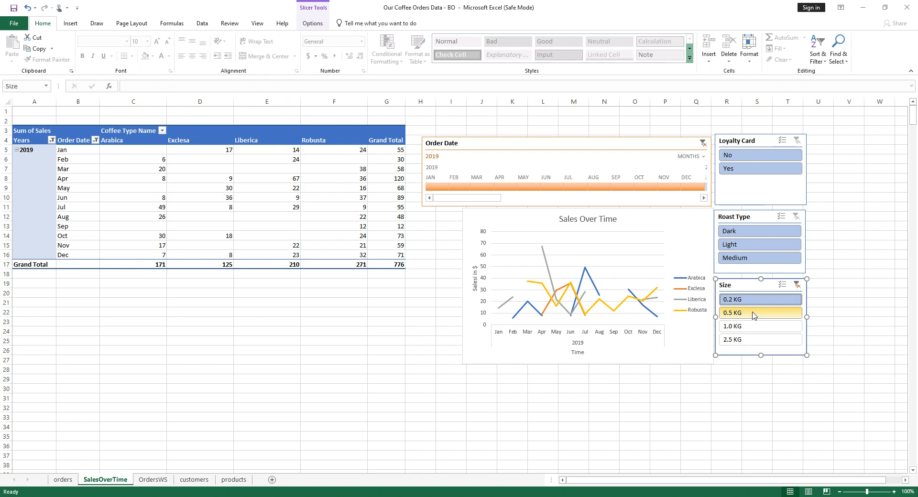
pyautogui.click(753, 314)
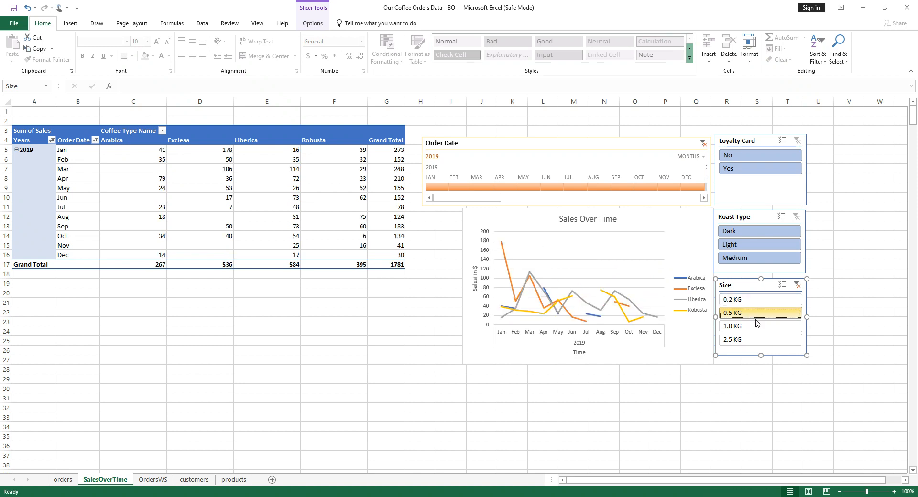
pyautogui.click(761, 329)
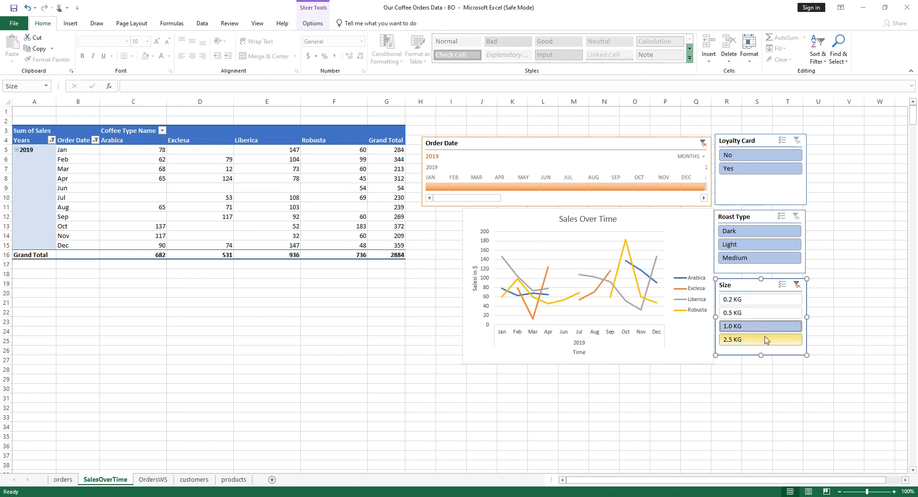
pyautogui.click(797, 284)
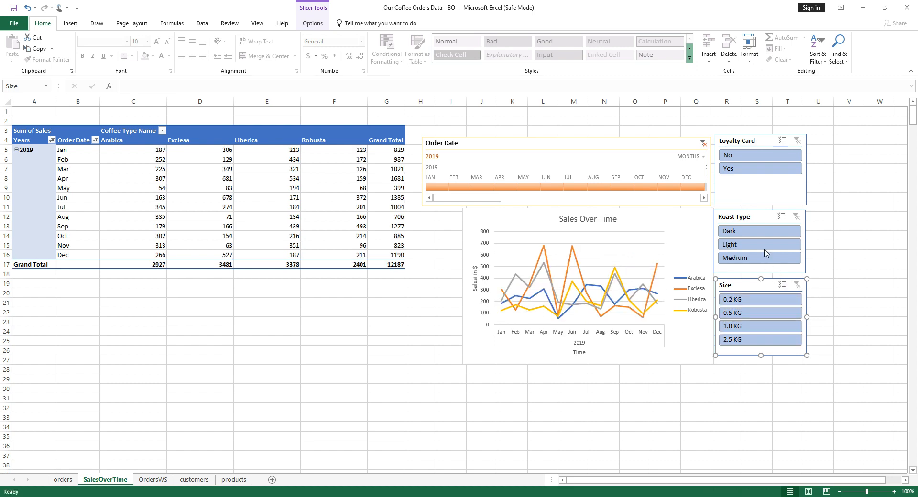
# Try the Roast Type slicer with Dark and Light on the 2019 data, and clear its filter
pyautogui.click(750, 234)
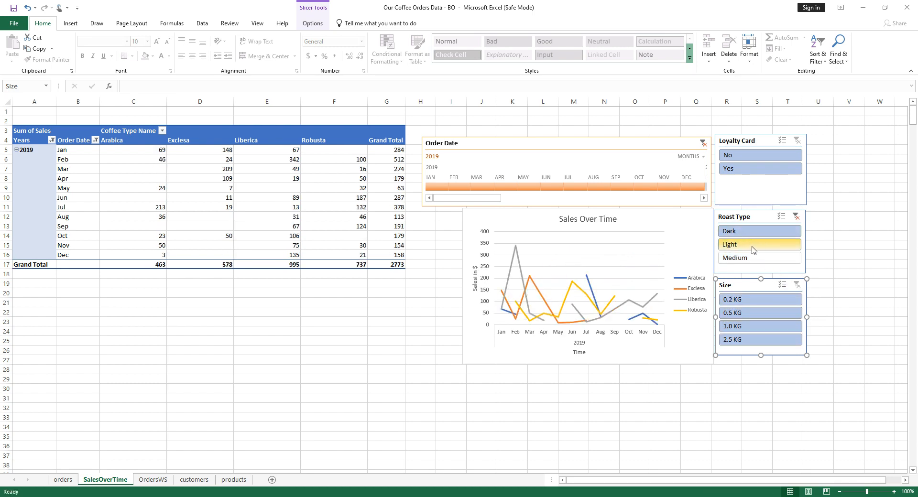
pyautogui.click(752, 248)
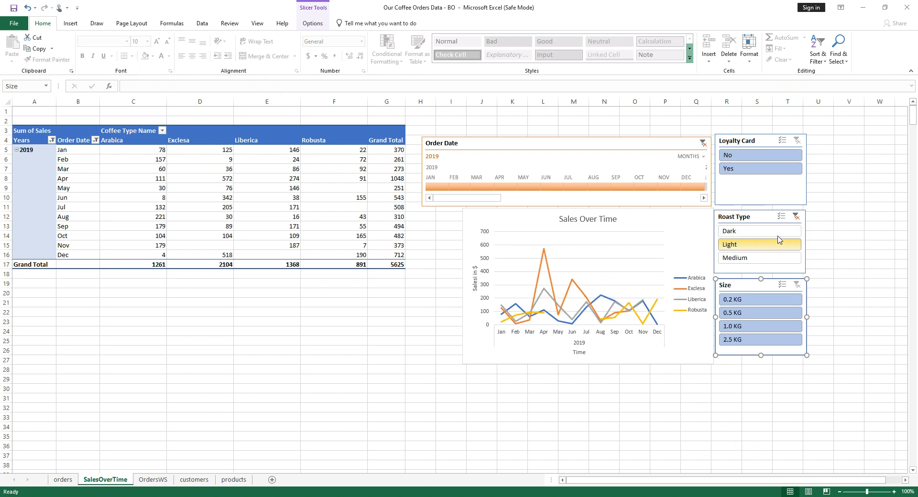
pyautogui.click(796, 216)
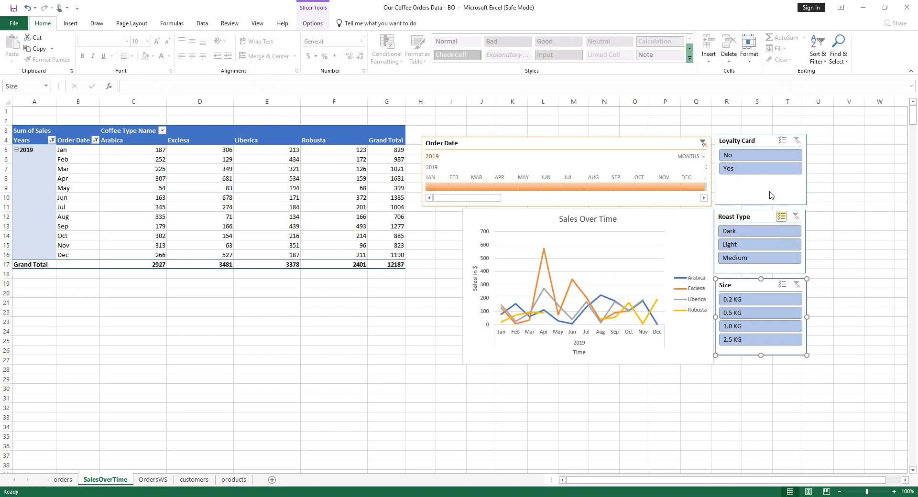
# Reset the Order Date timeline to all periods while trying the Loyalty Card slicer with Yes and No, and clear the Loyalty Card filter
pyautogui.click(751, 174)
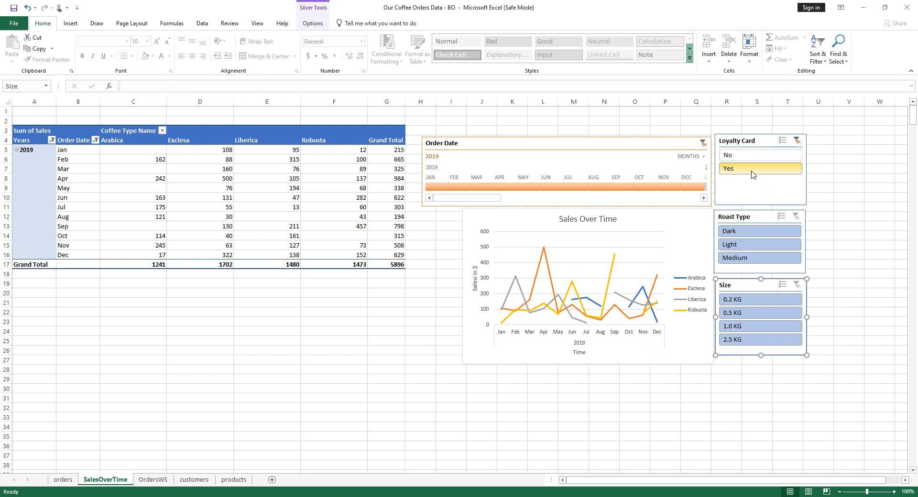
pyautogui.click(703, 143)
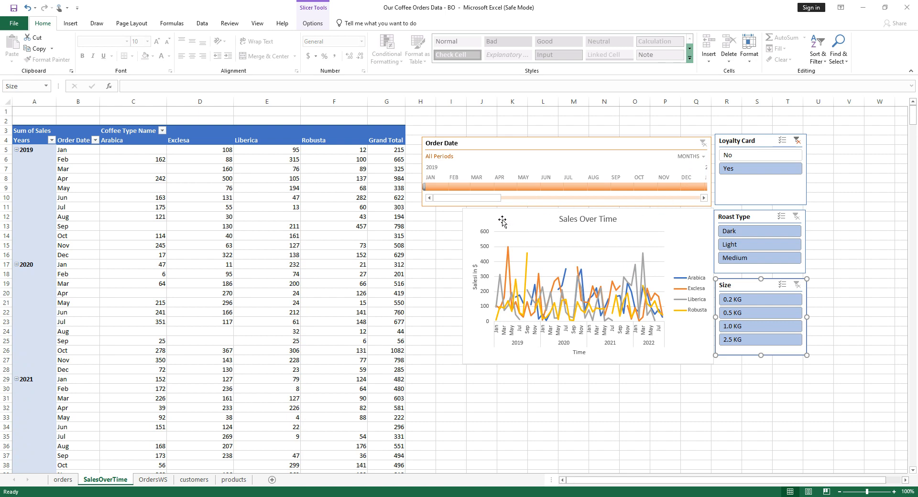
pyautogui.click(735, 158)
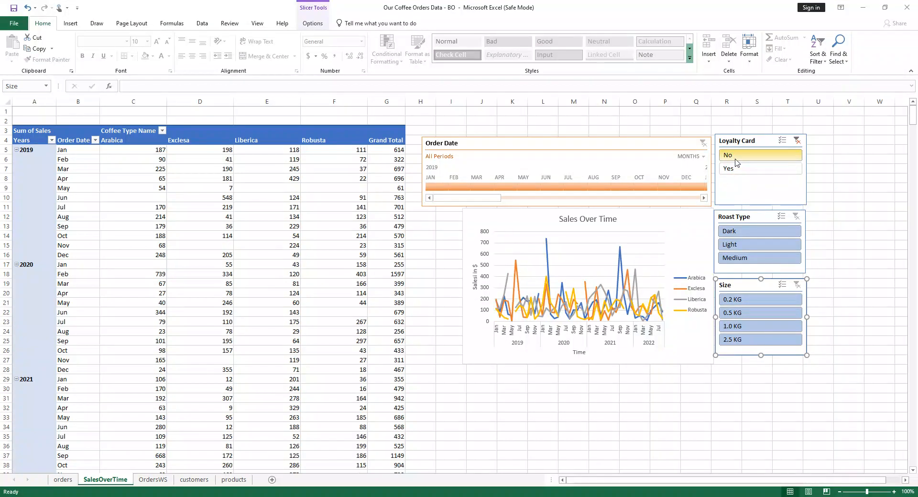
pyautogui.click(739, 169)
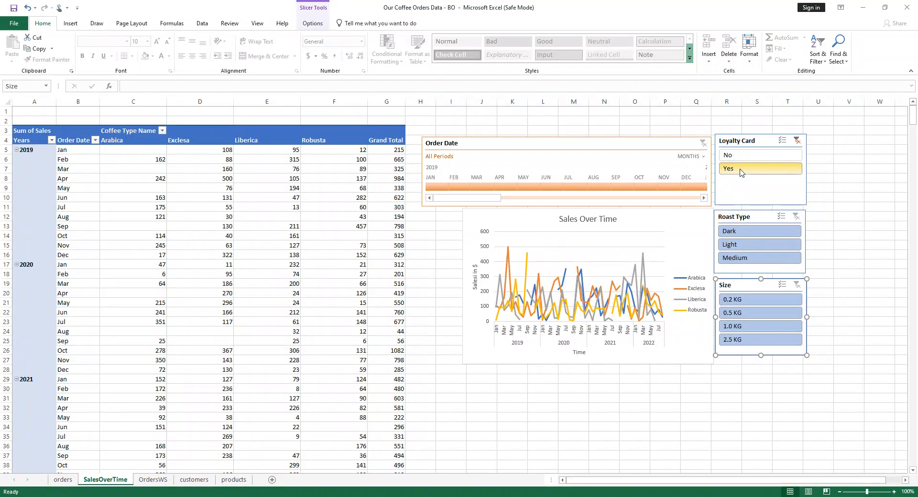
pyautogui.click(795, 140)
# Try the Dark and Light roast filters across all periods, clear the Roast Type filter and deselect the slicers
pyautogui.click(774, 231)
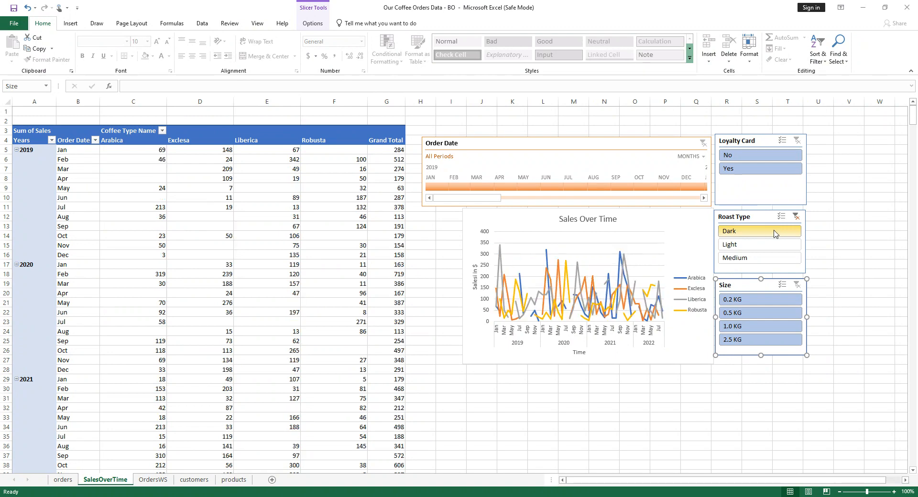
pyautogui.click(776, 245)
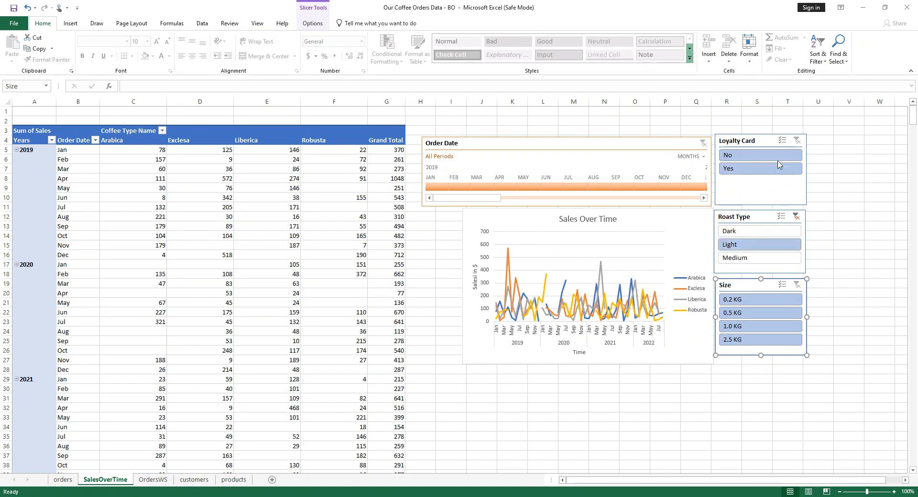
pyautogui.click(795, 216)
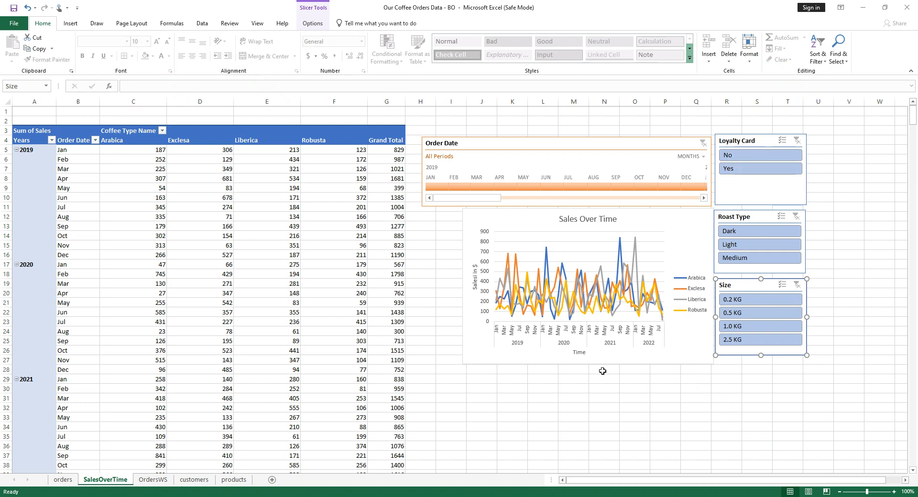
pyautogui.click(476, 400)
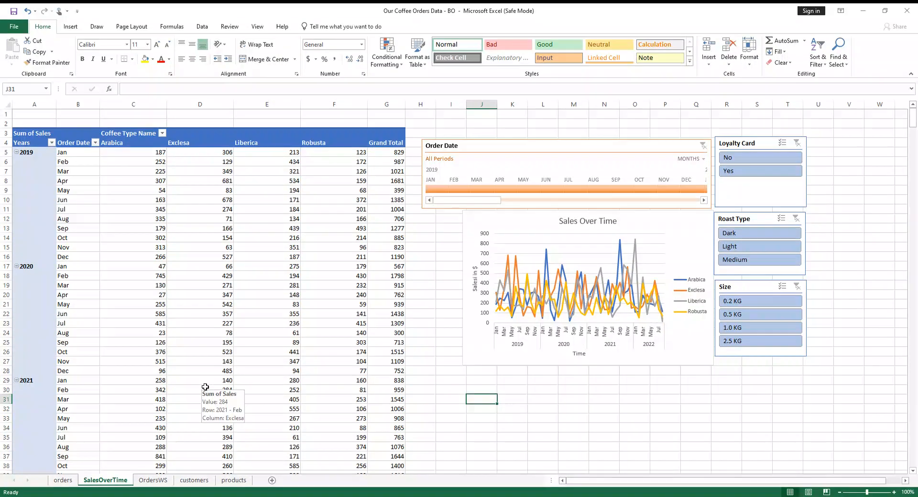
# Reorder the worksheets as orders, customers, products, OrdersWS and SalesOverTime
pyautogui.click(65, 480)
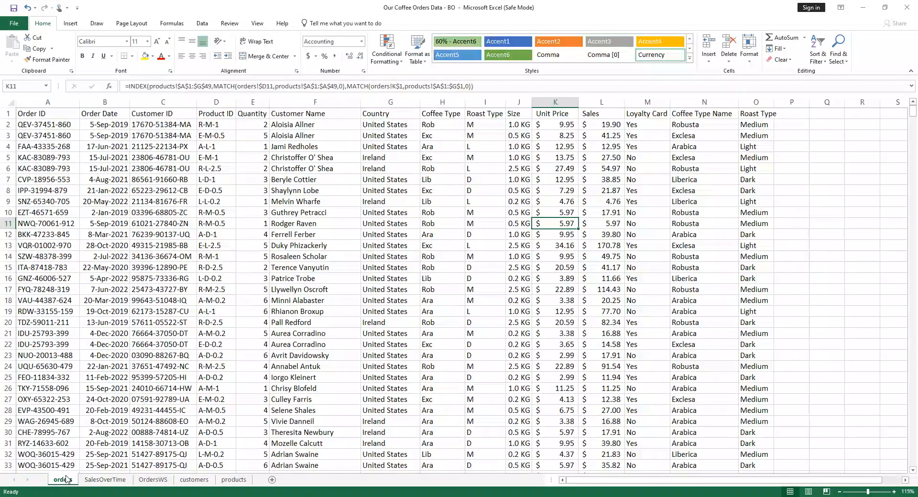
pyautogui.click(301, 260)
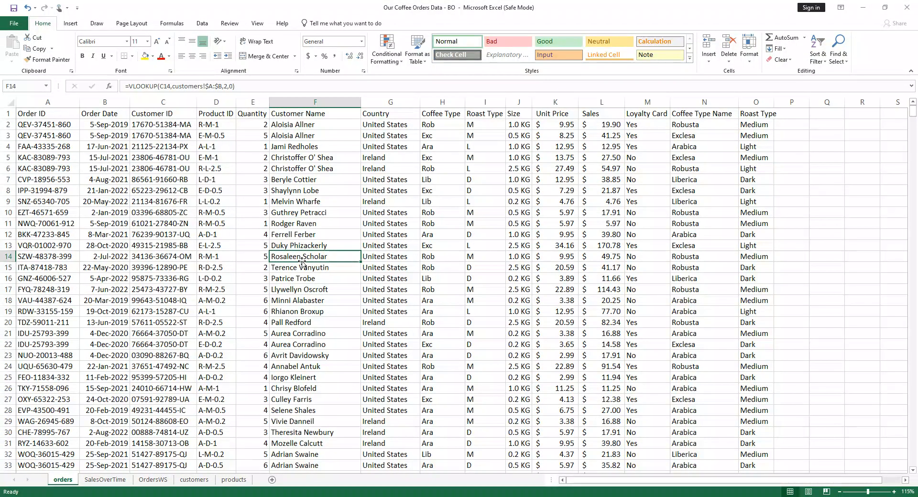
pyautogui.scroll(-6, 343, 230)
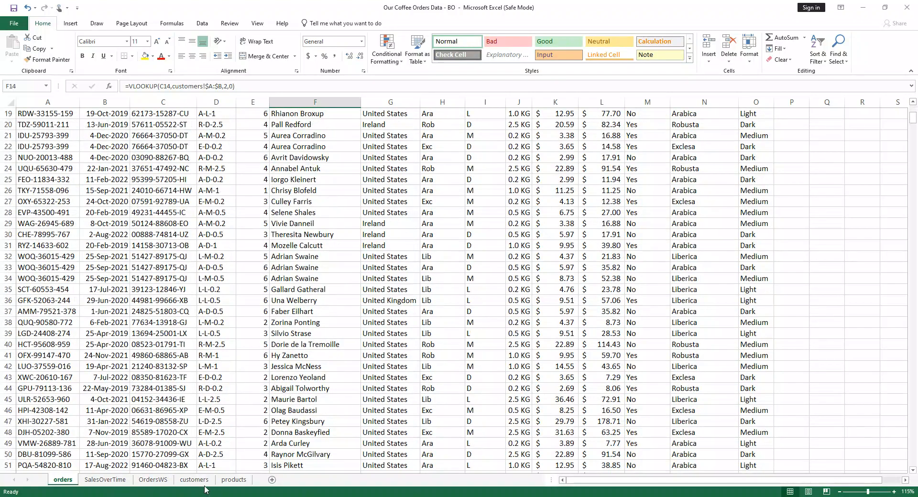
pyautogui.moveTo(198, 483)
pyautogui.mouseDown()
pyautogui.moveTo(89, 476)
pyautogui.moveTo(129, 477)
pyautogui.mouseUp()
pyautogui.click(232, 480)
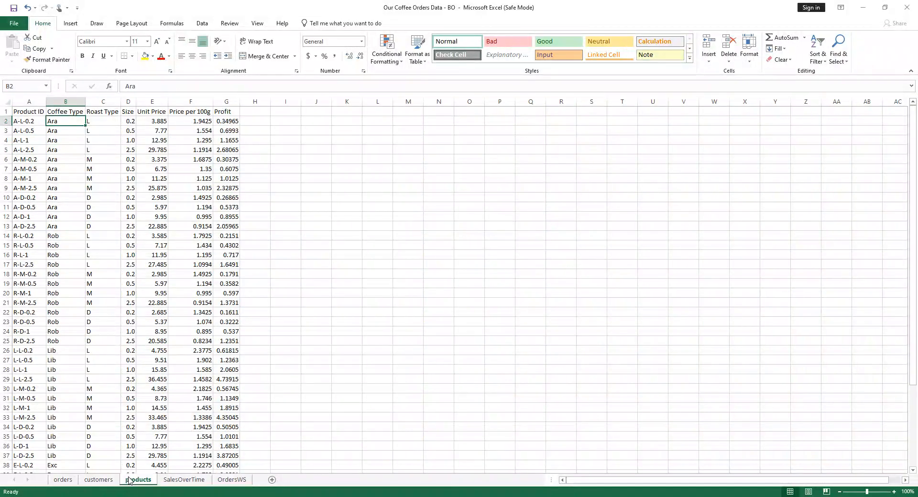
pyautogui.moveTo(217, 484); pyautogui.dragTo(173, 484)
pyautogui.click(282, 274)
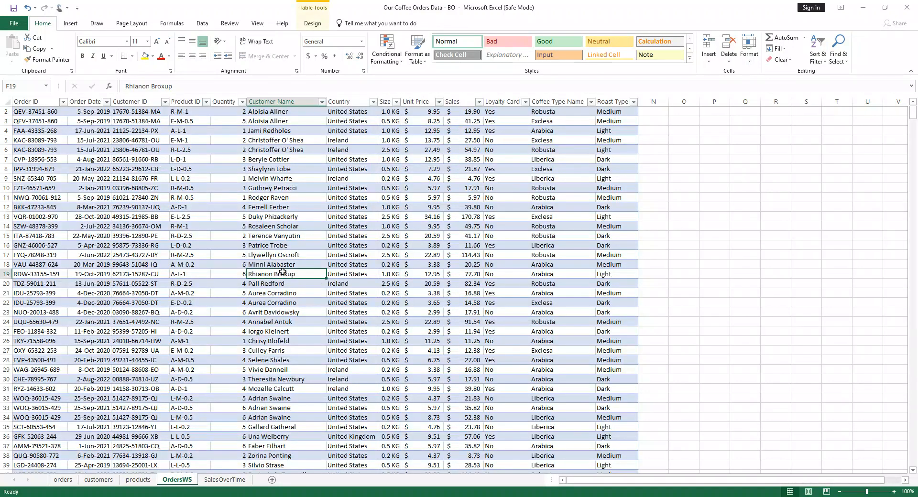
# Create a PivotTable from the OrdersWS table on a new worksheet
pyautogui.click(273, 238)
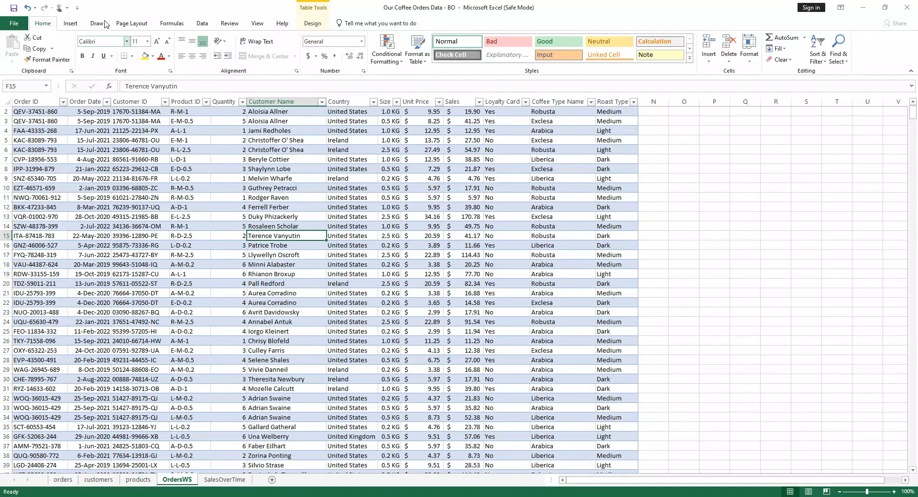
pyautogui.click(74, 26)
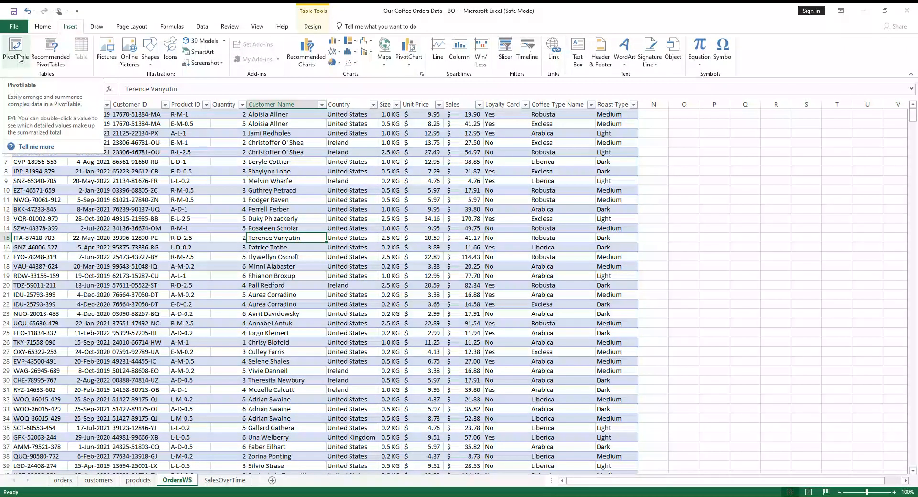
pyautogui.click(16, 48)
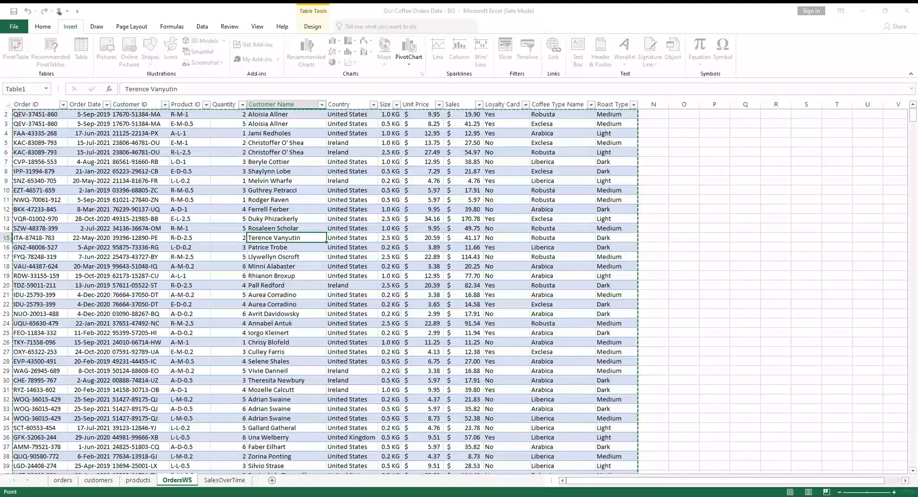
pyautogui.click(488, 313)
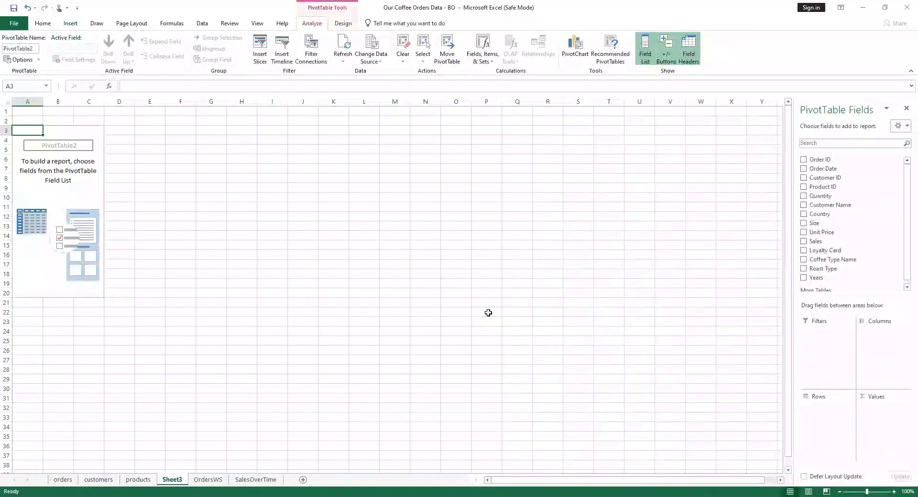
# Rename the new pivot worksheet SalesbyCountry and move it to the end, after SalesOverTime
pyautogui.doubleClick(173, 480)
pyautogui.press('BackSpace')
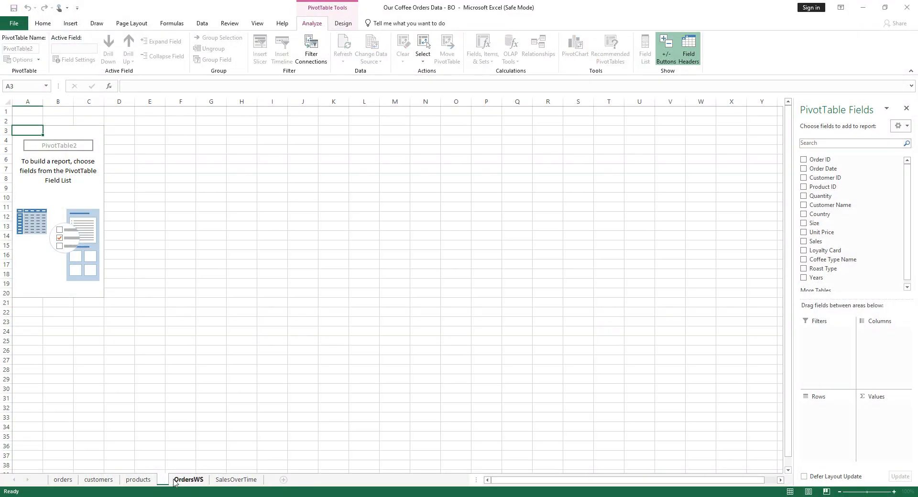
pyautogui.write('Sales')
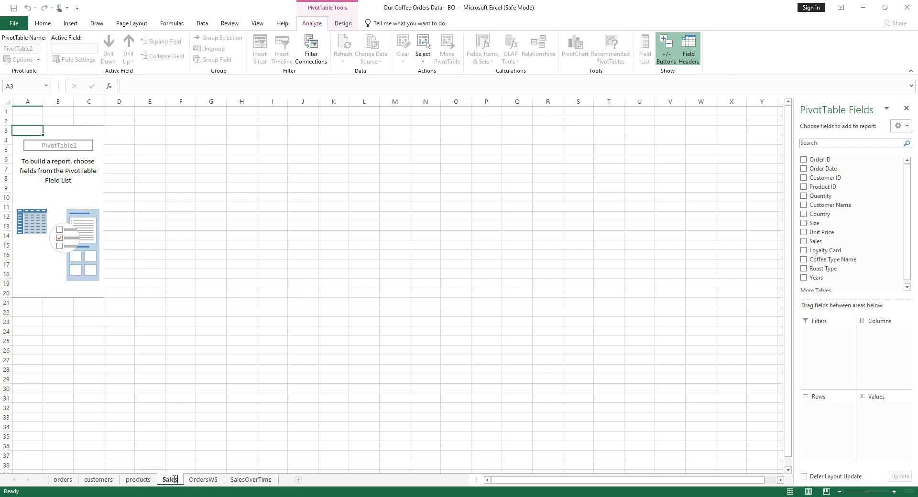
pyautogui.write('by')
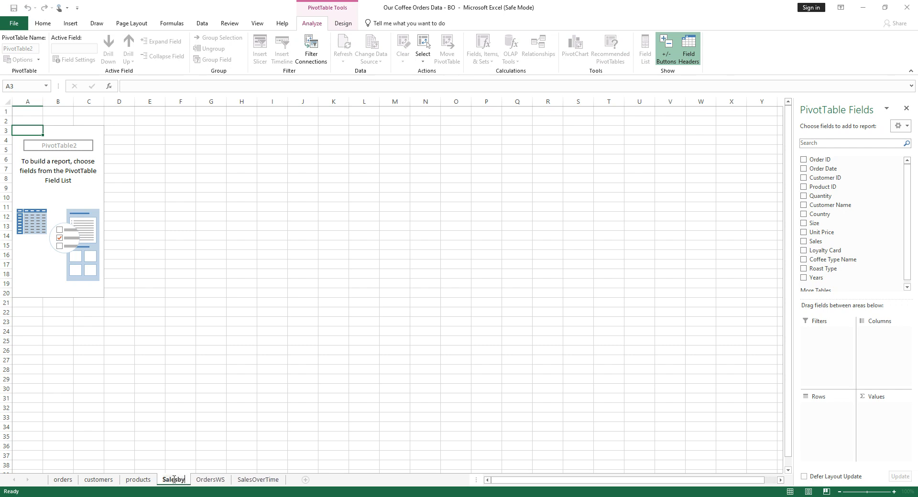
pyautogui.write('Country')
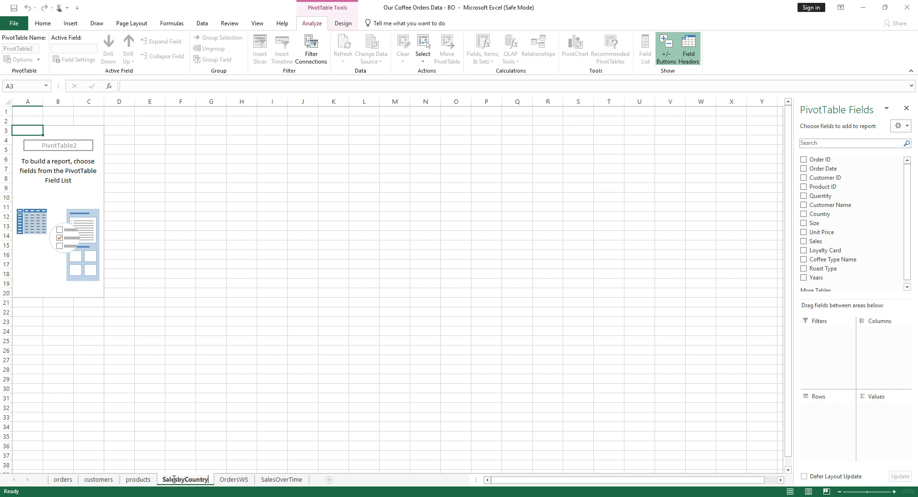
pyautogui.click(205, 398)
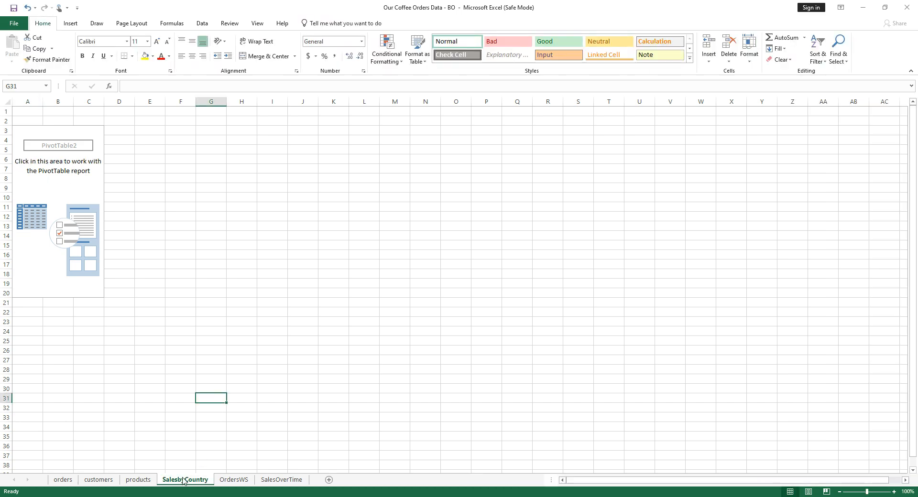
pyautogui.moveTo(188, 480); pyautogui.dragTo(308, 483)
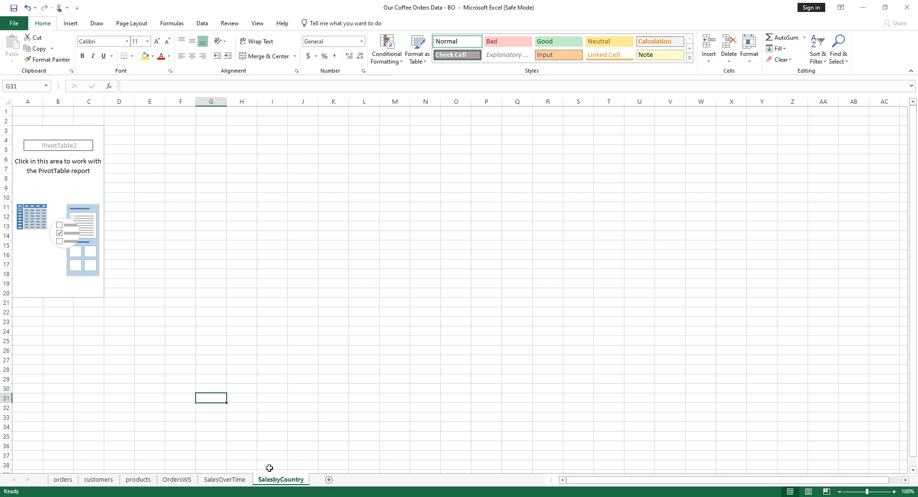
# Build the pivot on SalesbyCountry with Country as rows and the sum of Sales as values
pyautogui.click(82, 181)
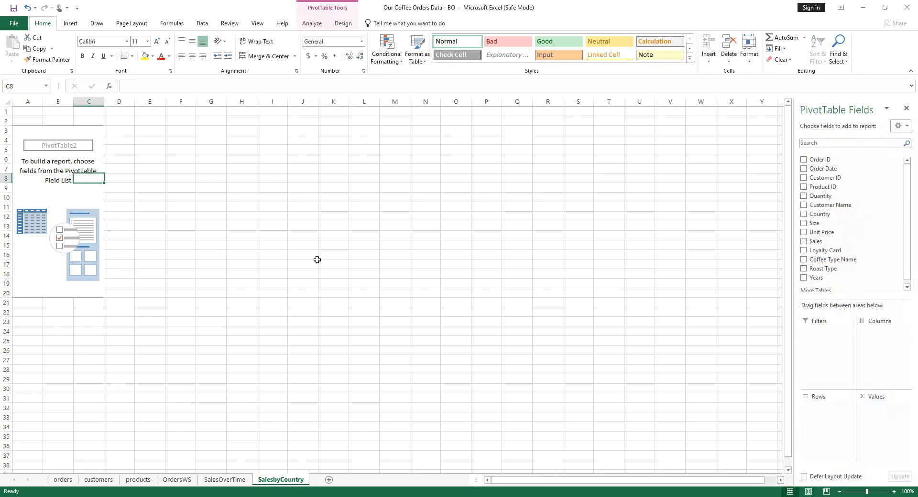
pyautogui.scroll(-1, 822, 253)
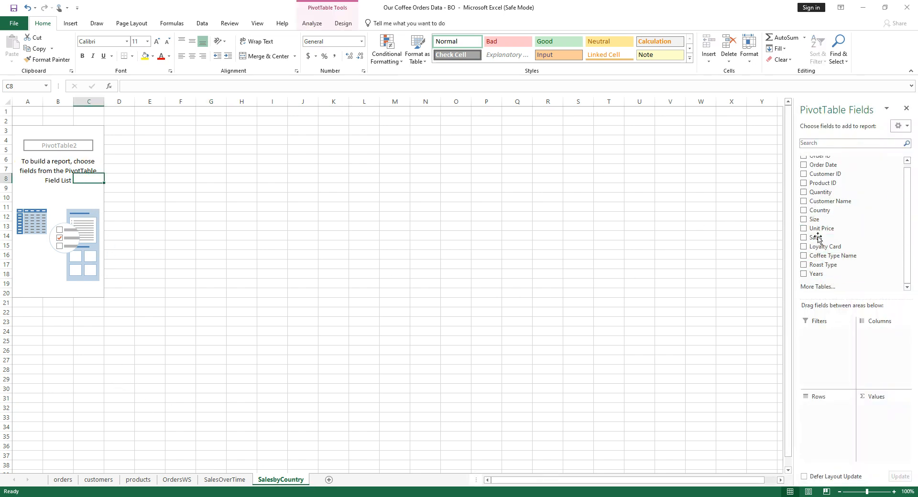
pyautogui.scroll(1, 827, 215)
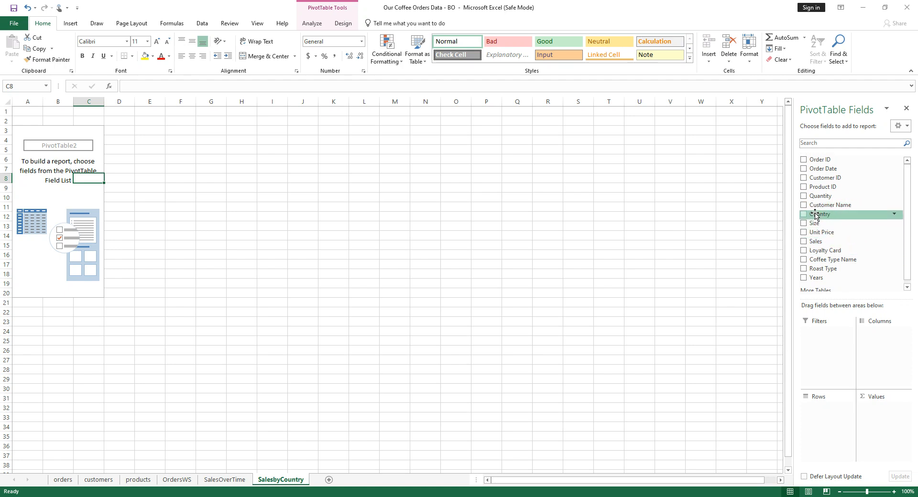
pyautogui.moveTo(814, 214); pyautogui.dragTo(836, 410)
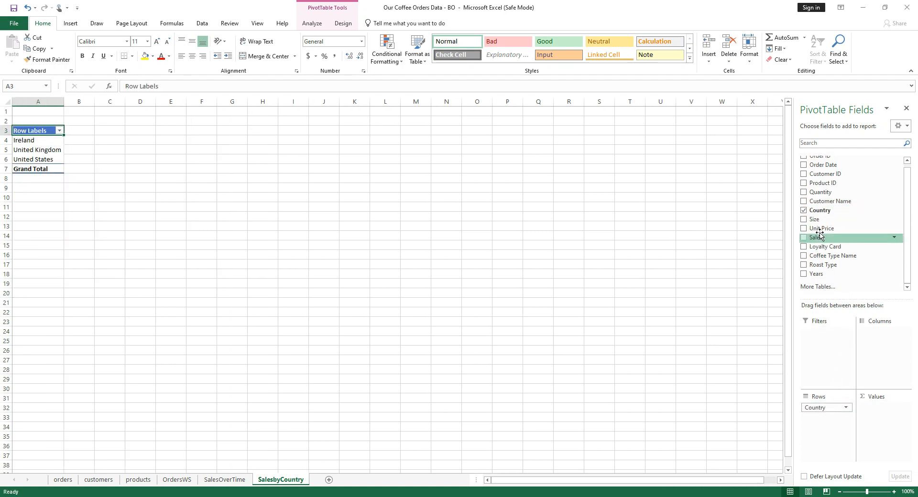
pyautogui.moveTo(818, 237); pyautogui.dragTo(873, 411)
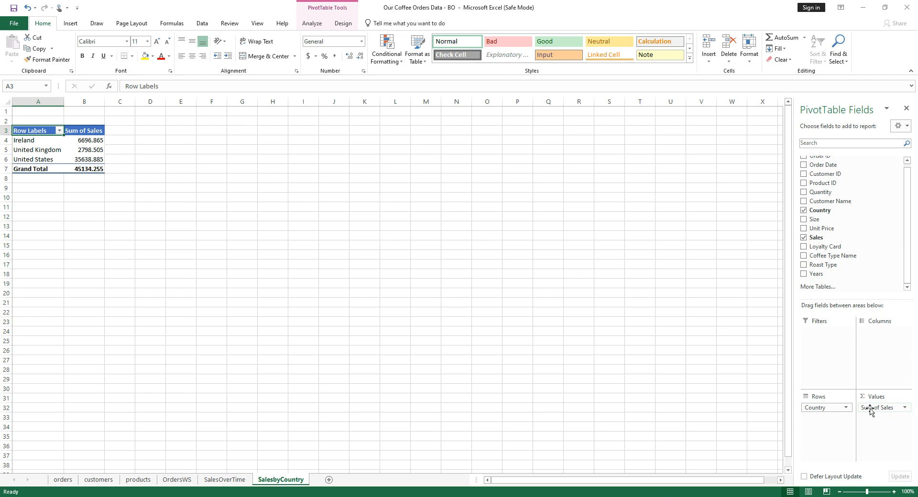
# Format the Sum of Sales values as numbers with no decimal places through the value field settings
pyautogui.click(903, 407)
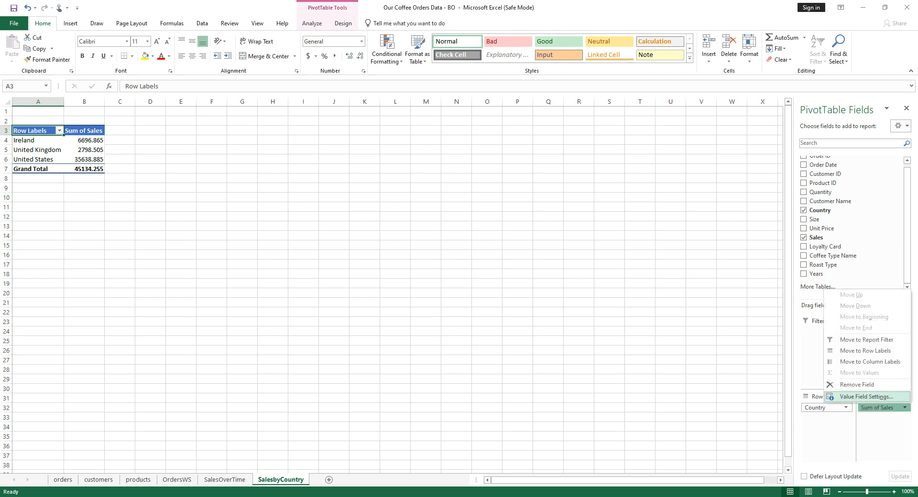
pyautogui.click(866, 397)
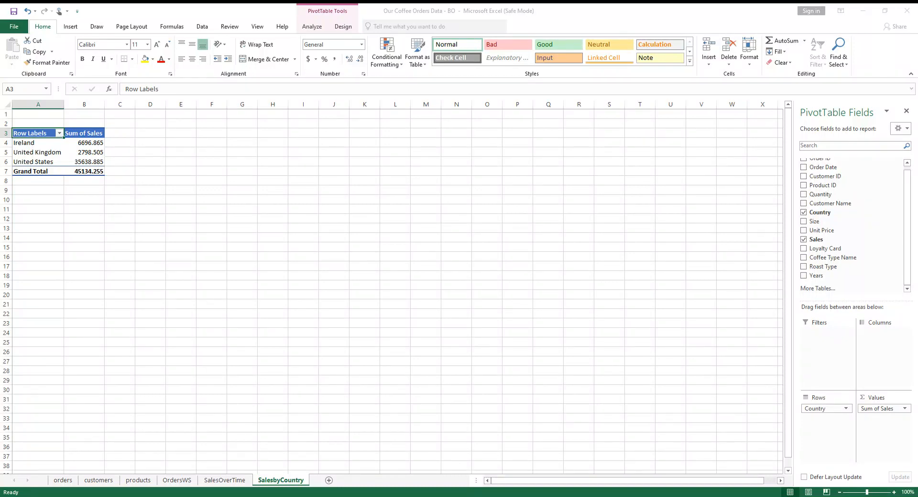
pyautogui.click(517, 344)
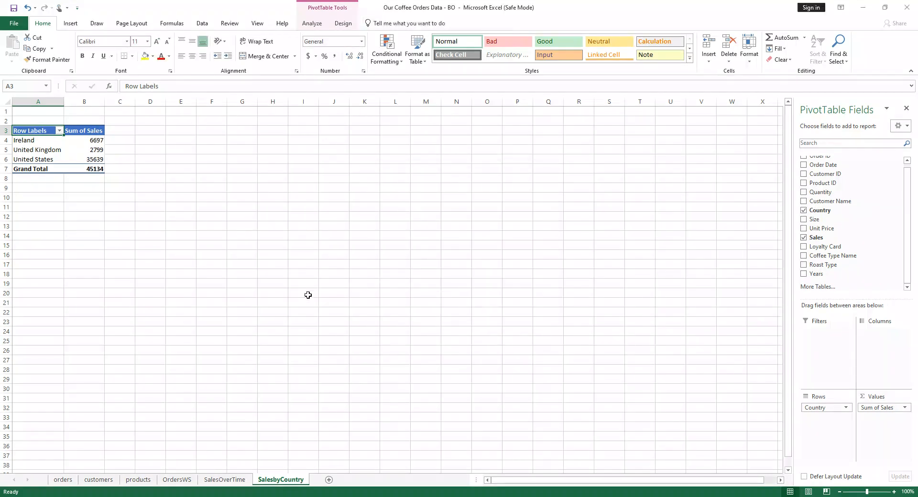
# Insert a 2-D clustered column chart from the country sales pivot table
pyautogui.click(86, 156)
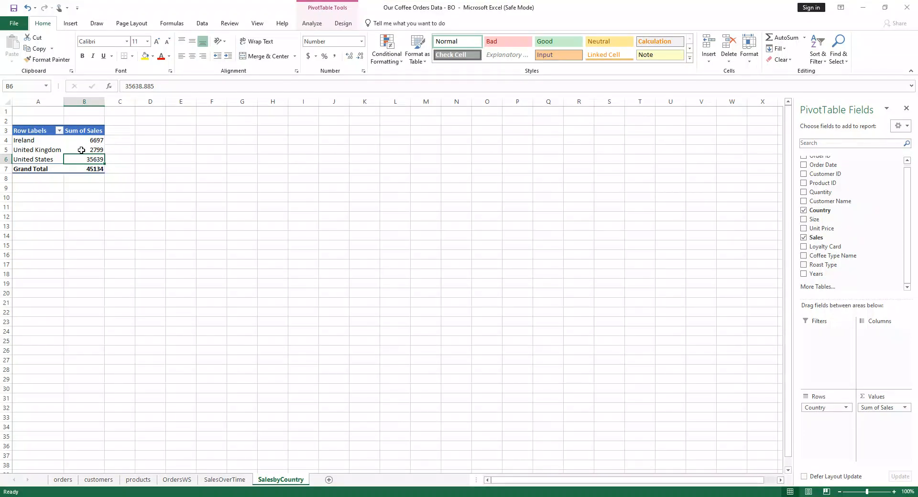
pyautogui.click(74, 25)
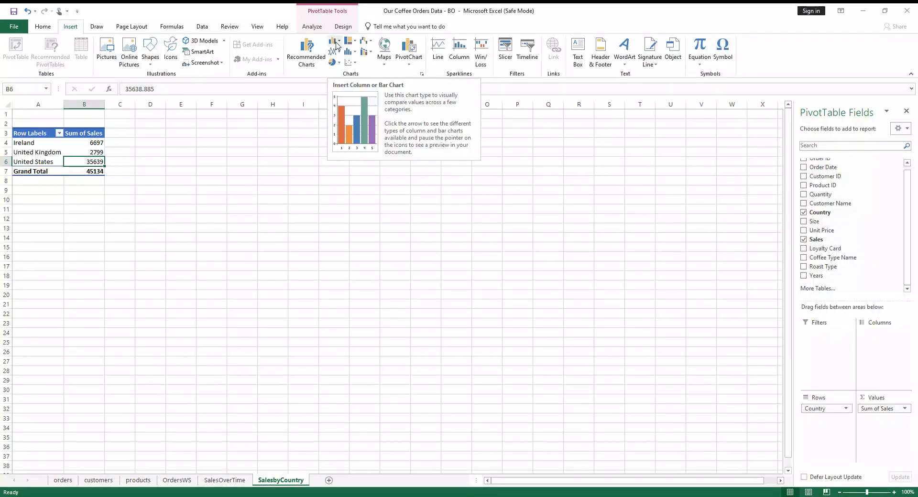
pyautogui.click(336, 43)
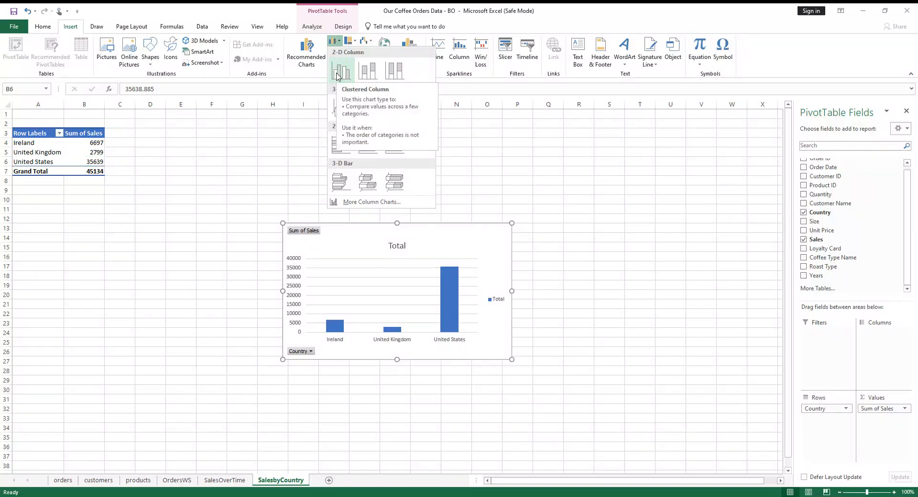
pyautogui.click(337, 73)
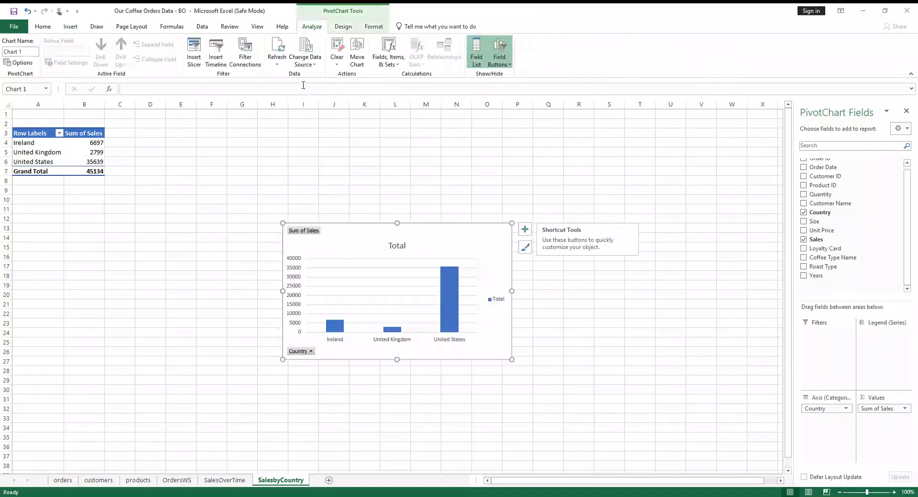
# Sort the countries in the pivot table by Sum of Sales from largest to smallest
pyautogui.click(89, 152)
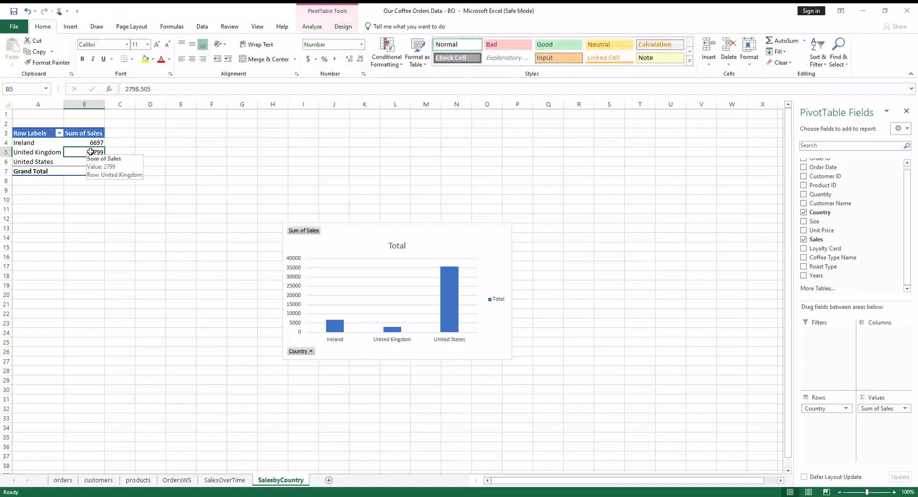
pyautogui.rightClick(90, 153)
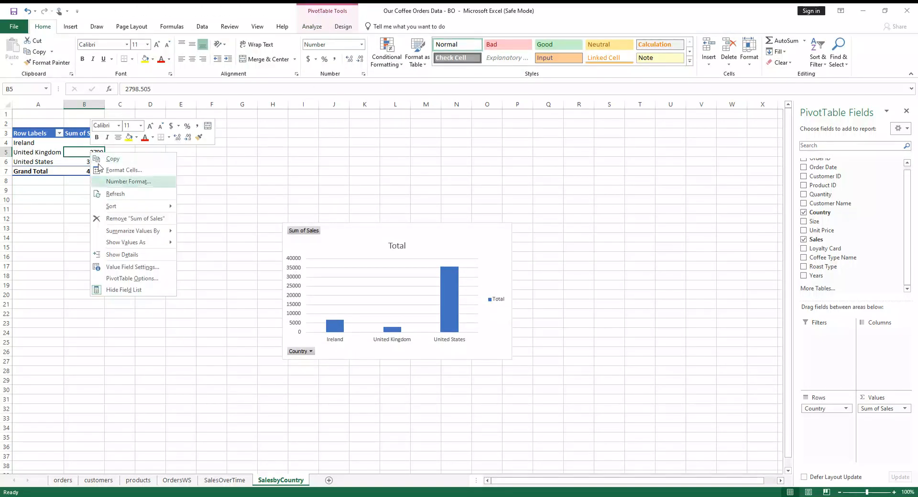
pyautogui.moveTo(132, 206)
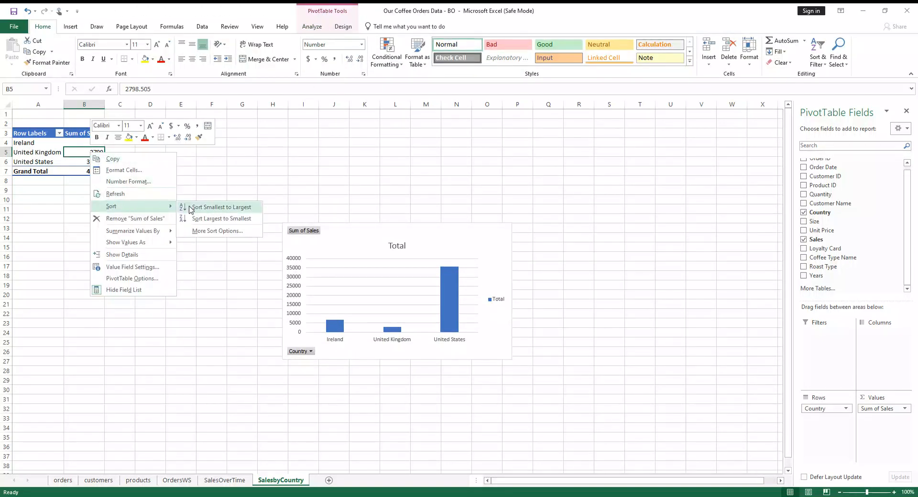
pyautogui.click(220, 219)
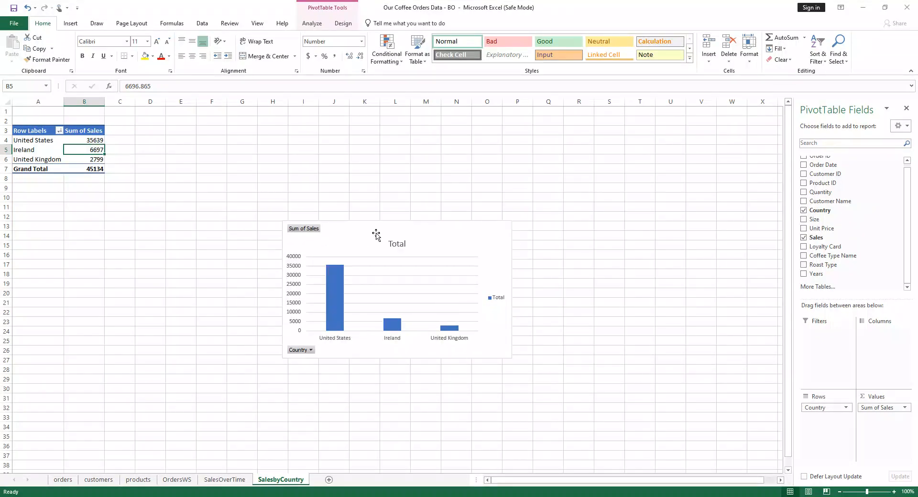
# Move the column chart beside the pivot table and hide all of its field buttons
pyautogui.moveTo(379, 230); pyautogui.dragTo(265, 141)
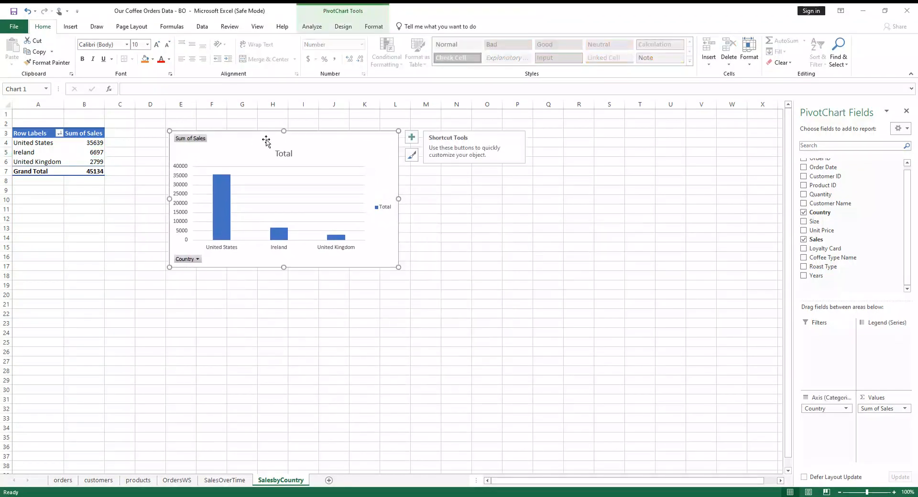
pyautogui.rightClick(187, 141)
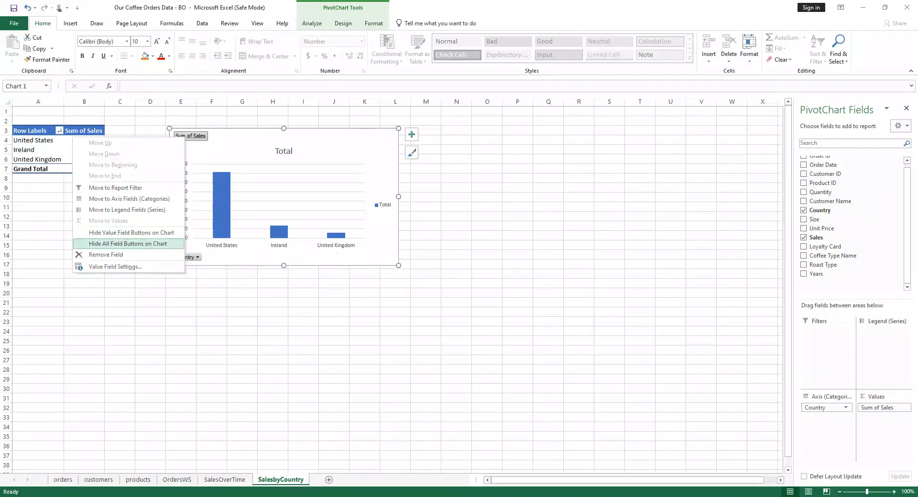
pyautogui.click(154, 244)
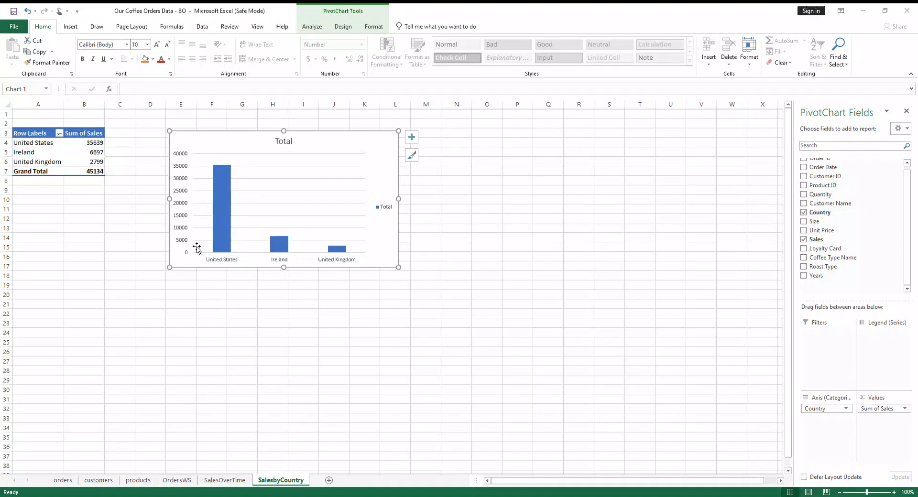
# Add data labels to the country sales columns in the chart
pyautogui.click(219, 228)
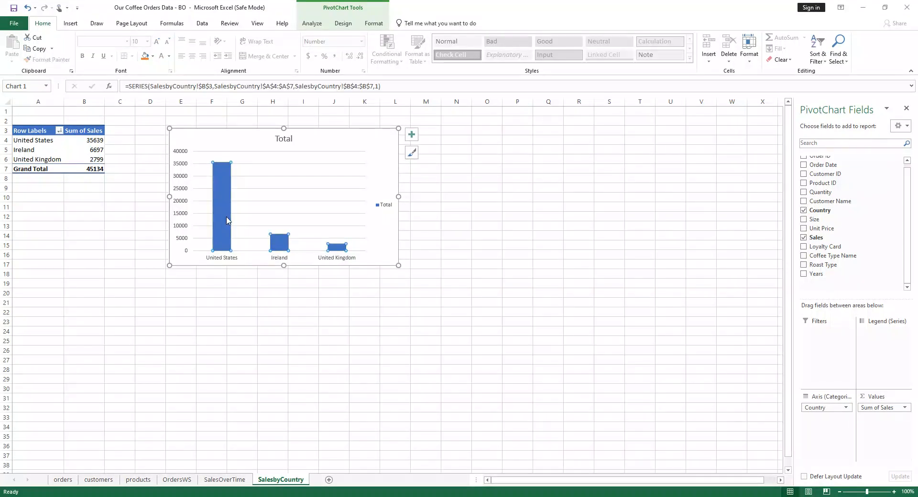
pyautogui.rightClick(226, 220)
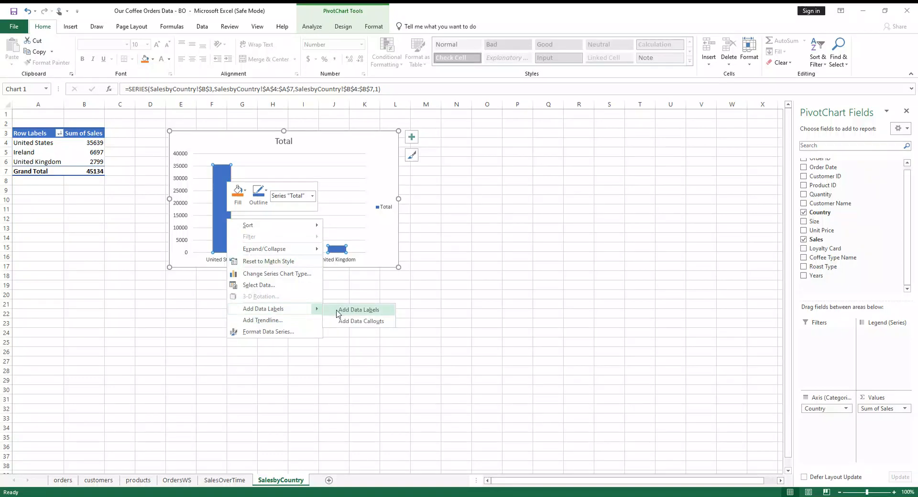
pyautogui.click(337, 311)
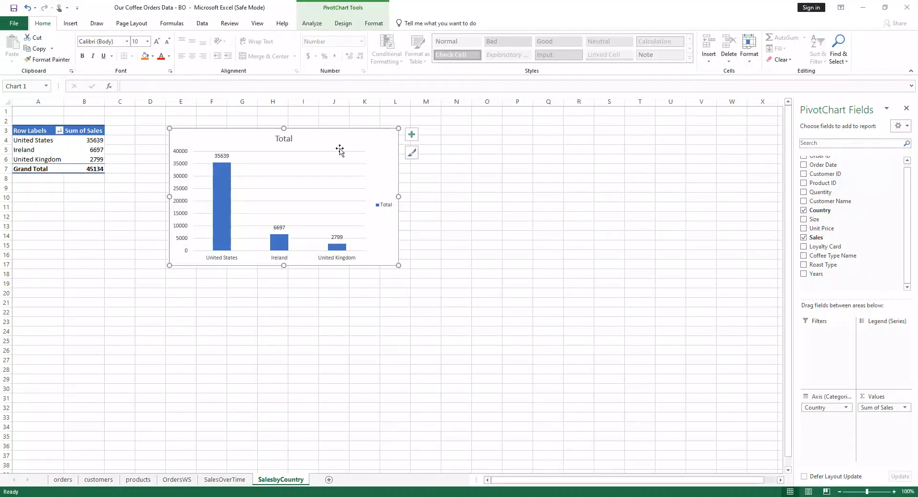
# Replace the column chart's title with "Sale by Country"
pyautogui.doubleClick(289, 139)
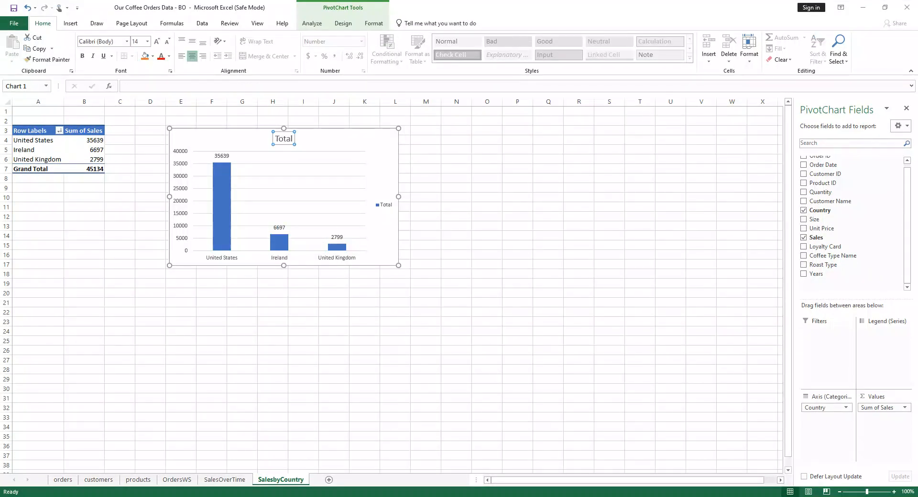
pyautogui.doubleClick(292, 141)
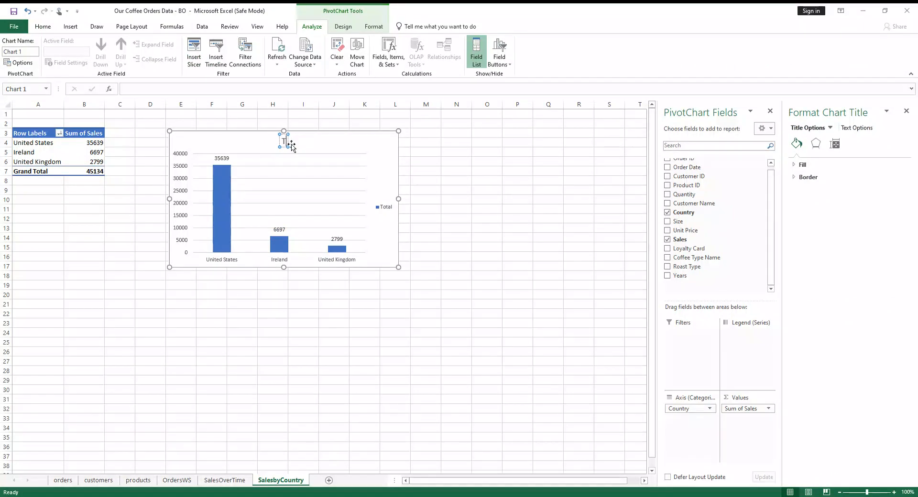
pyautogui.press('BackSpace')
pyautogui.write('Sale by Country')
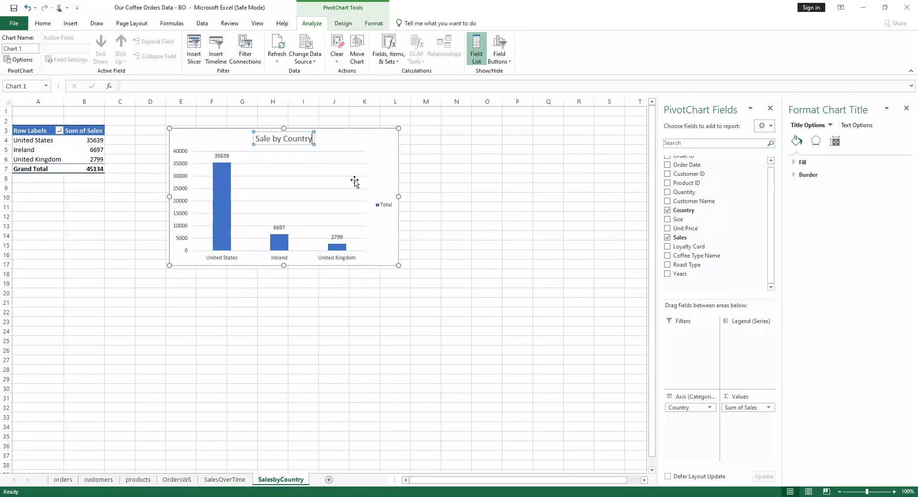
# Add axis titles to the sales-by-country column chart
pyautogui.click(386, 148)
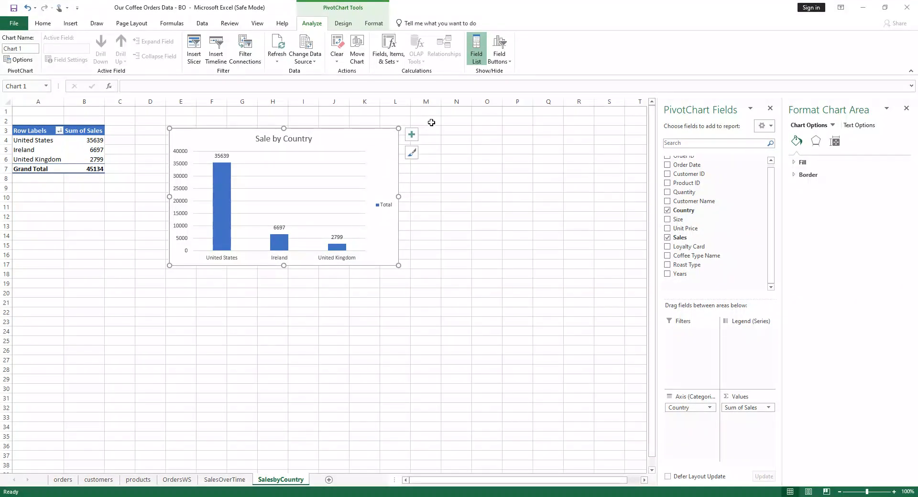
pyautogui.click(411, 134)
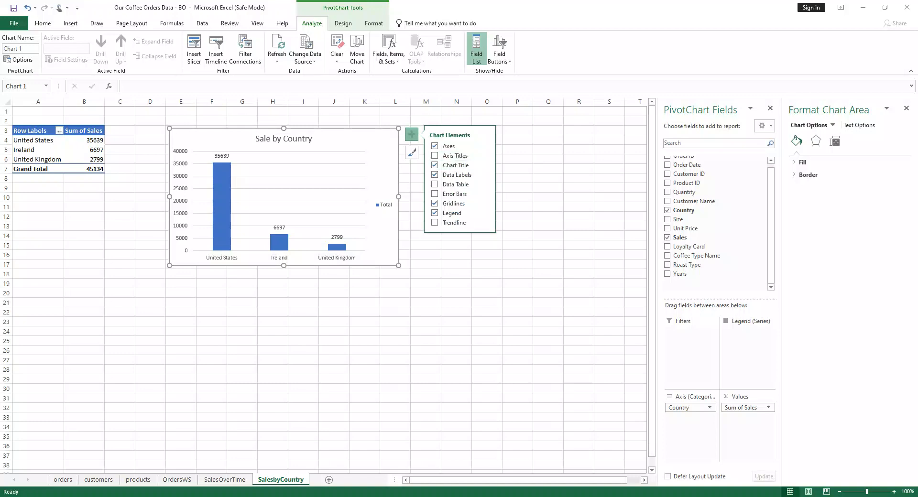
pyautogui.click(435, 155)
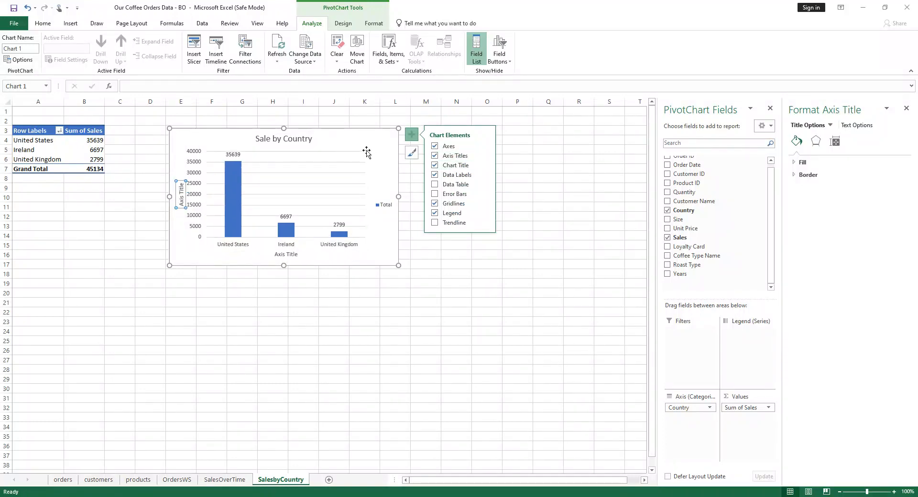
# Capitalise the second word of the column chart's title so it reads "Sale By Country"
pyautogui.click(279, 140)
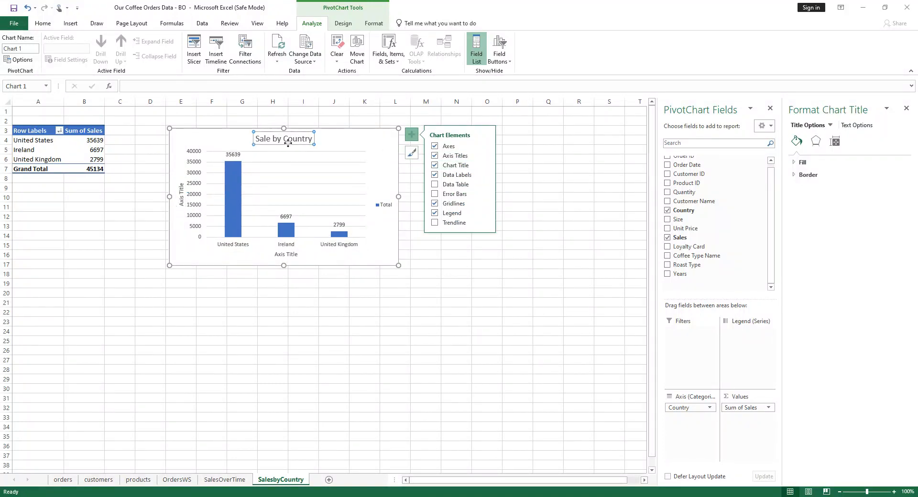
pyautogui.click(278, 139)
pyautogui.press('BackSpace')
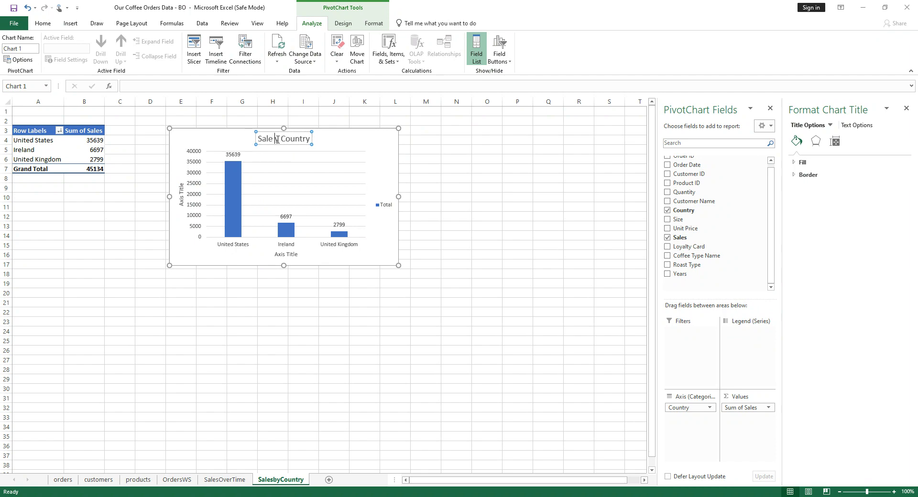
pyautogui.write('By')
# Replace the column chart's vertical axis title with "salesin $"
pyautogui.click(178, 193)
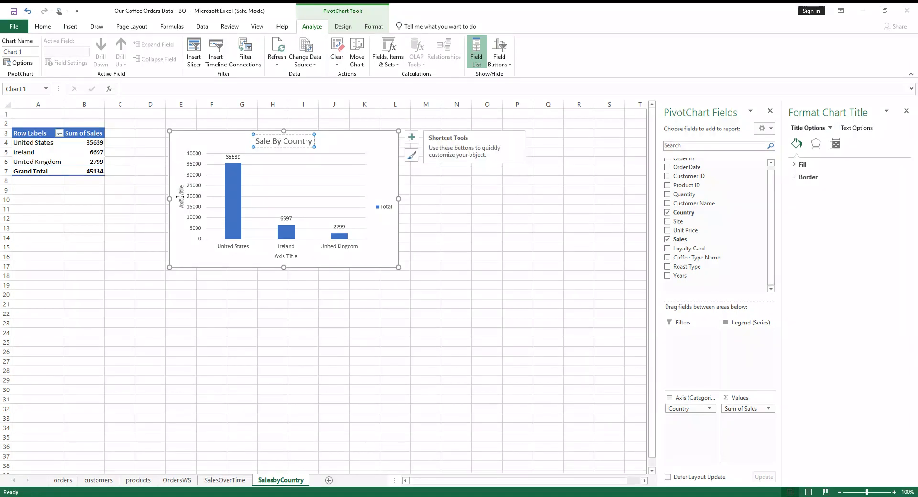
pyautogui.click(183, 198)
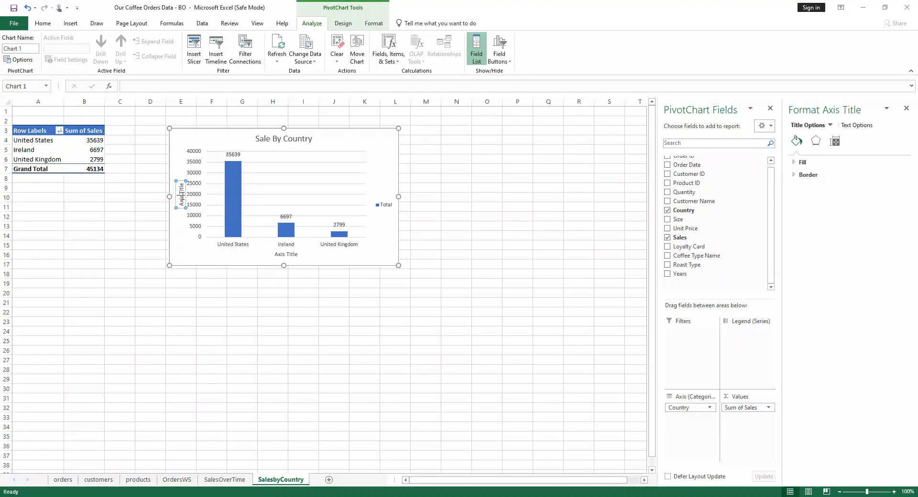
pyautogui.press('BackSpace')
pyautogui.press('BackSpace')
pyautogui.press('BackSpace')
pyautogui.press('BackSpace')
pyautogui.press('Delete')
pyautogui.press('Delete')
pyautogui.press('Delete')
pyautogui.press('Delete')
pyautogui.press('Delete')
pyautogui.press('Delete')
pyautogui.write('sales in $')
# Replace the horizontal axis title with "Country" and move the column chart closer to the pivot table
pyautogui.click(293, 254)
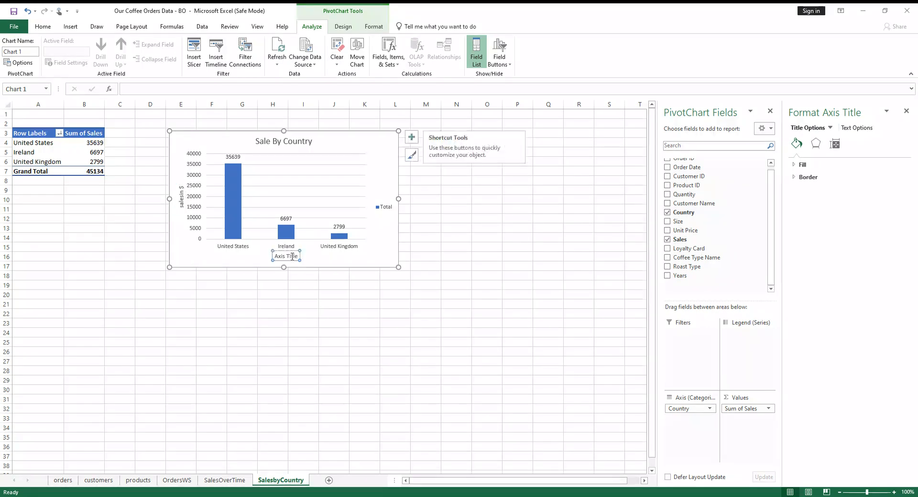
pyautogui.press('BackSpace')
pyautogui.press('BackSpace')
pyautogui.press('BackSpace')
pyautogui.press('BackSpace')
pyautogui.press('BackSpace')
pyautogui.press('BackSpace')
pyautogui.press('BackSpace')
pyautogui.press('BackSpace')
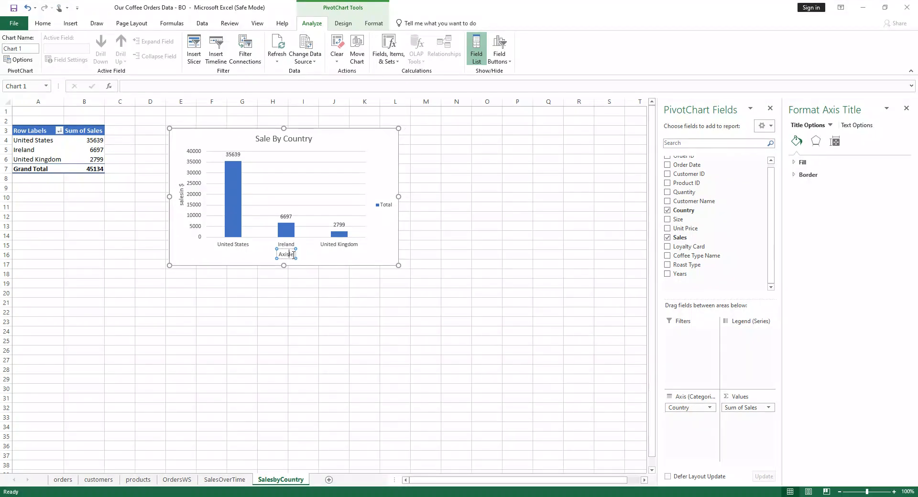
pyautogui.press('Delete')
pyautogui.press('Delete')
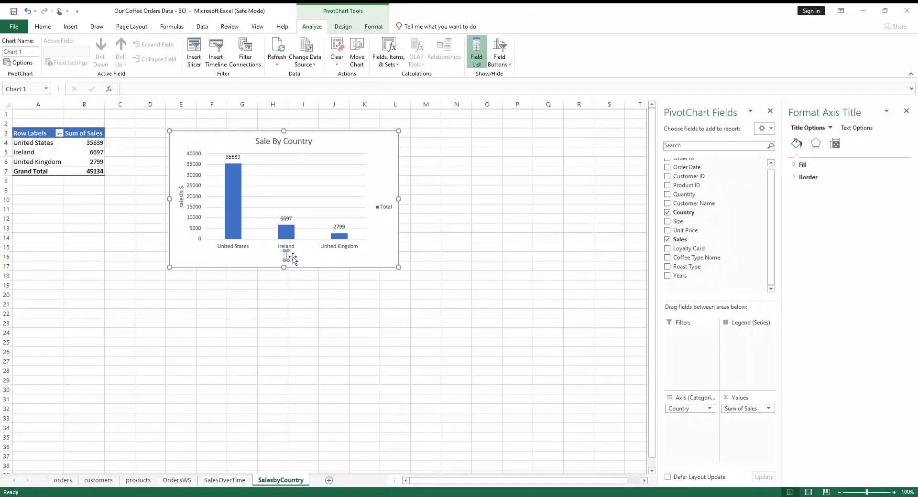
pyautogui.write('Country')
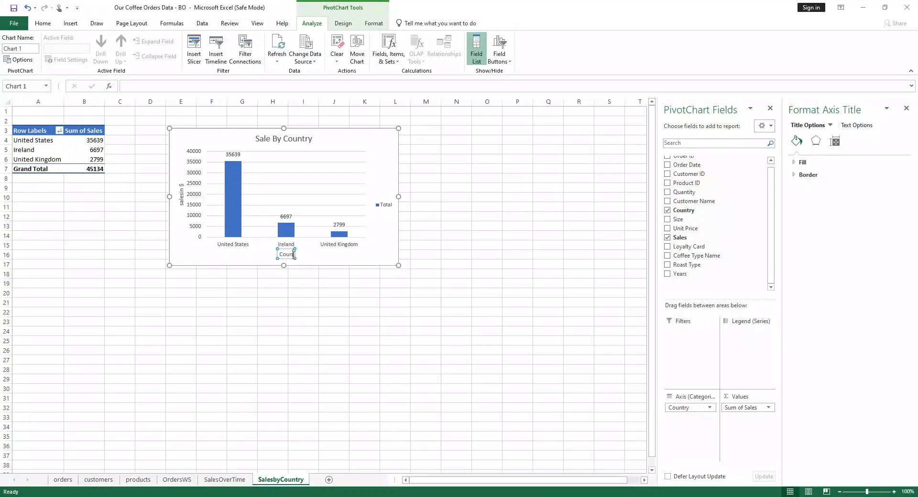
pyautogui.click(253, 303)
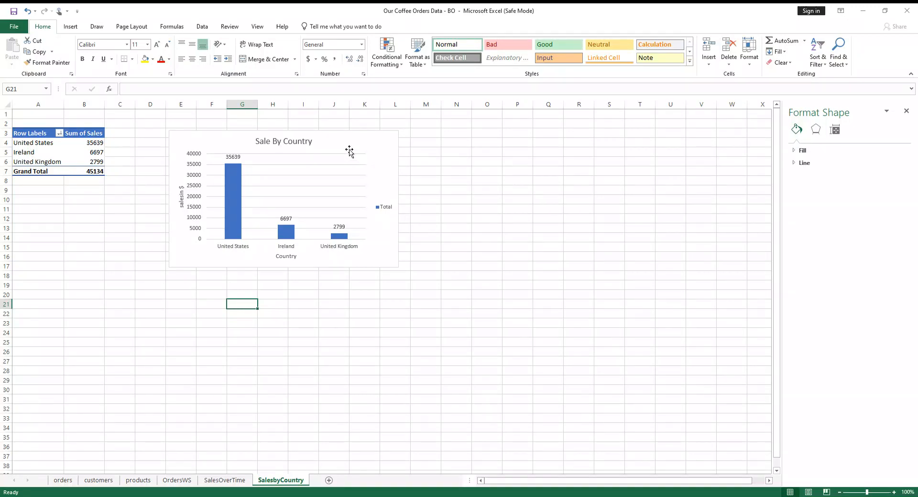
pyautogui.moveTo(346, 142); pyautogui.dragTo(311, 171)
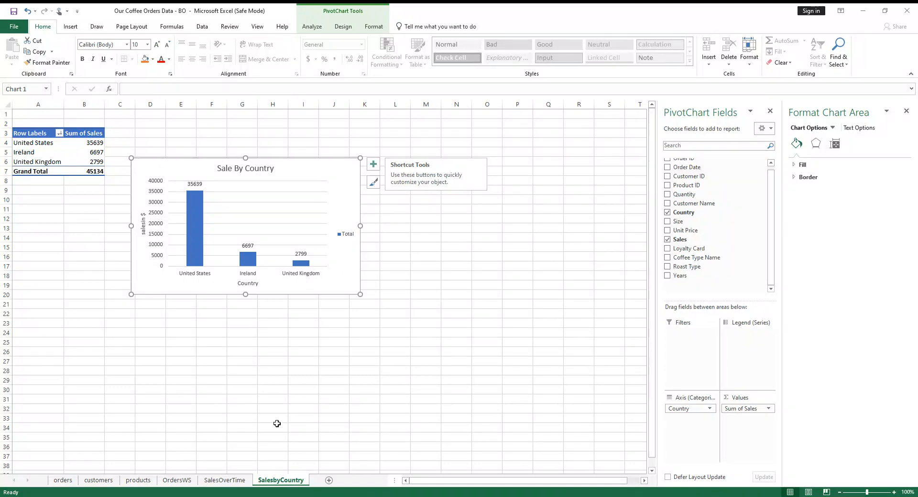
# Examine how sales values are formatted in the SalesOverTime pivot table and chart and look through the orders, products and OrdersWS sheets
pyautogui.click(232, 482)
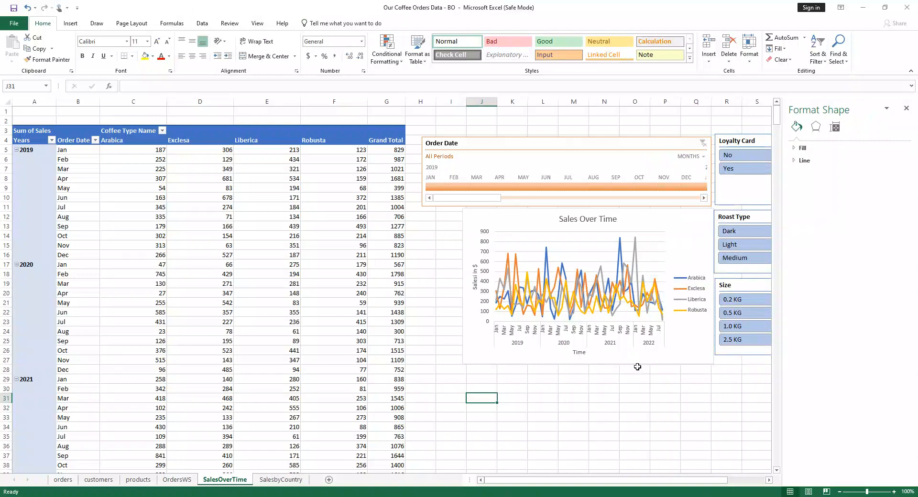
pyautogui.click(564, 292)
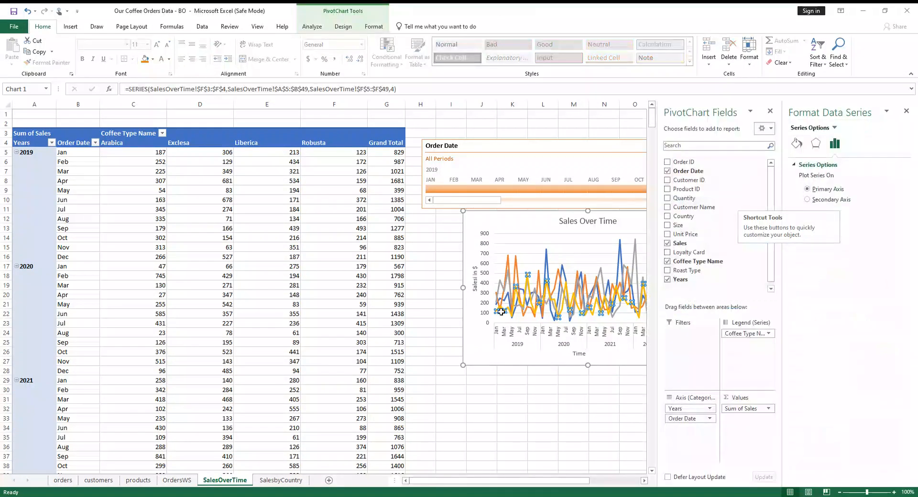
pyautogui.click(294, 304)
pyautogui.moveTo(294, 304)
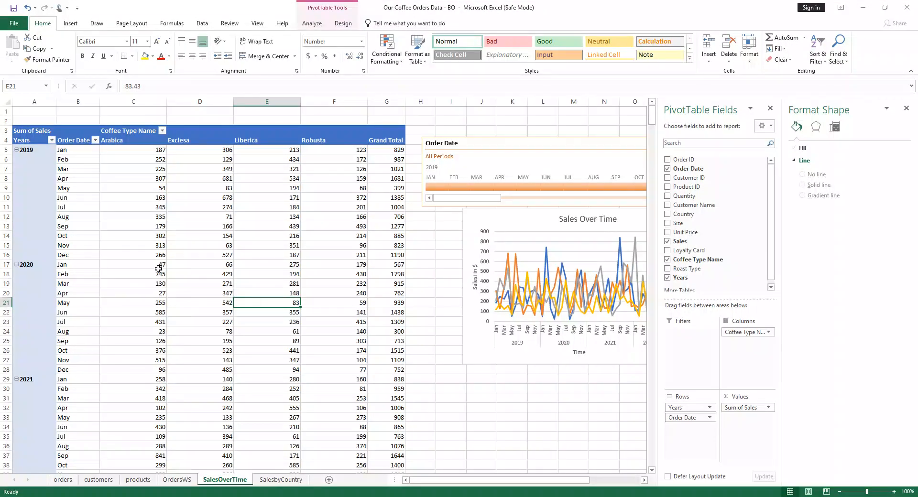
pyautogui.moveTo(163, 158)
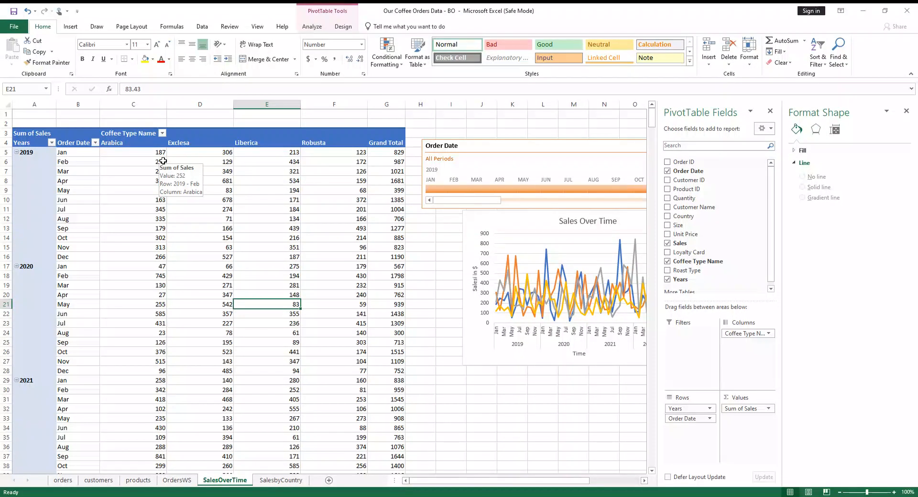
pyautogui.click(64, 482)
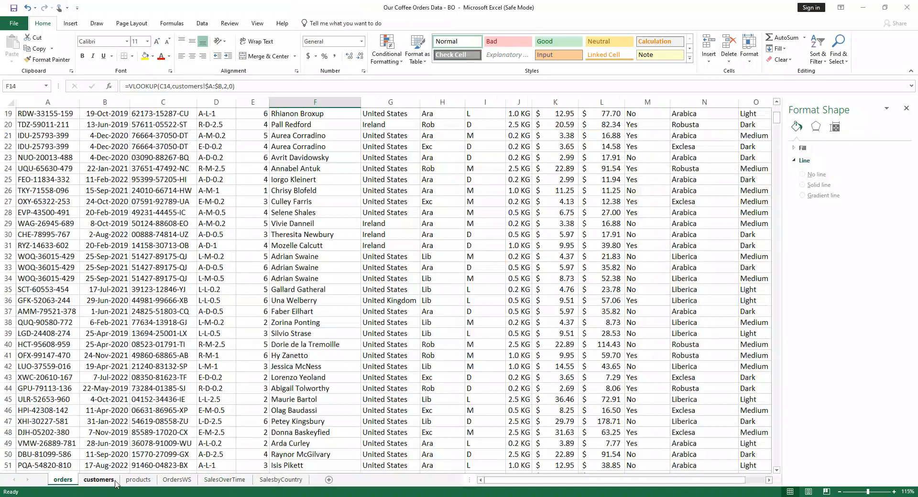
pyautogui.click(139, 481)
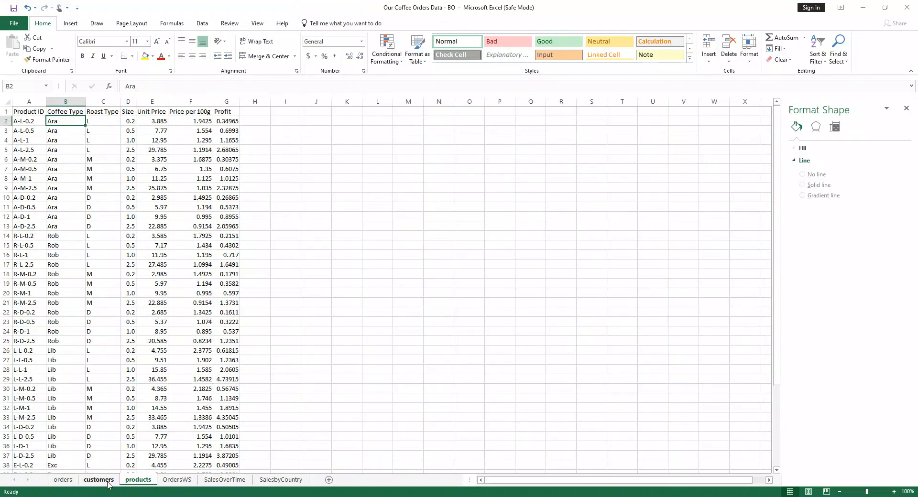
pyautogui.click(189, 481)
# Format the Sum of Sales values in the SalesOverTime pivot table as Currency with a $ symbol and no decimals
pyautogui.click(220, 484)
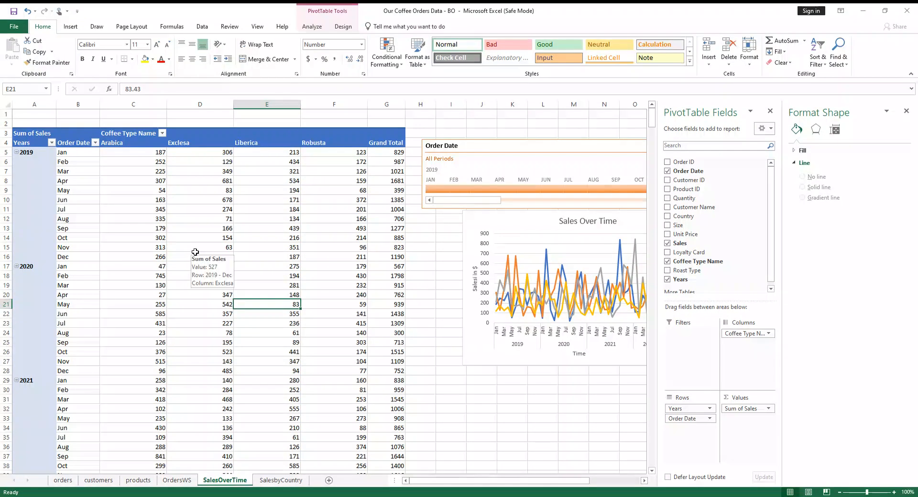
pyautogui.click(768, 409)
pyautogui.click(768, 409)
pyautogui.click(768, 409)
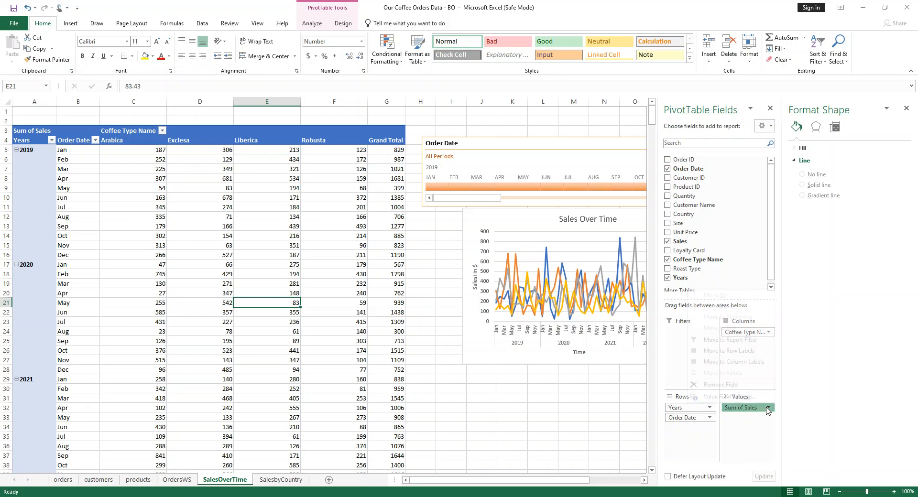
pyautogui.click(712, 397)
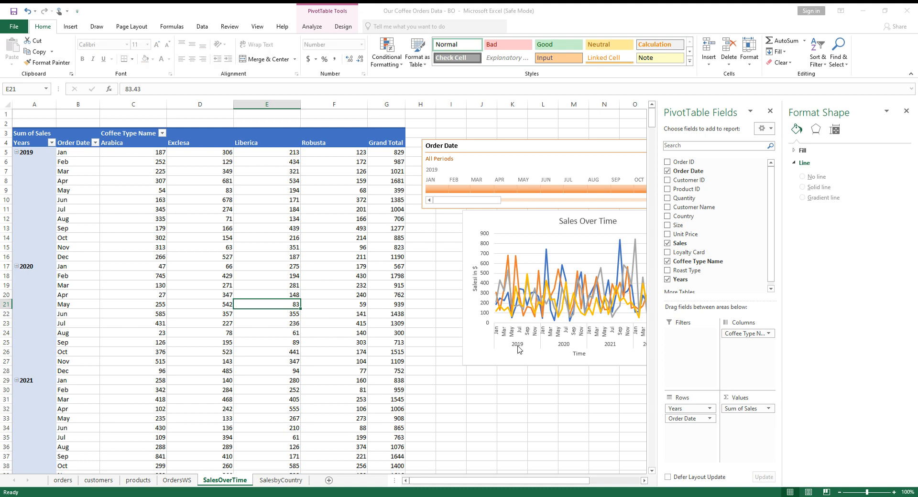
pyautogui.click(495, 311)
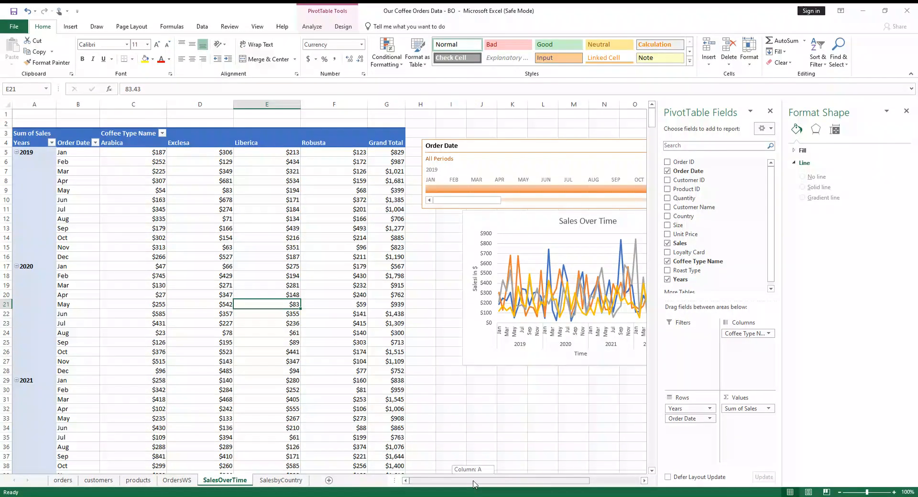
# Format the Sum of Sales values on the SalesbyCountry sheet as Currency with a $ symbol and no decimals
pyautogui.hscroll(2, 475, 480)
pyautogui.click(282, 480)
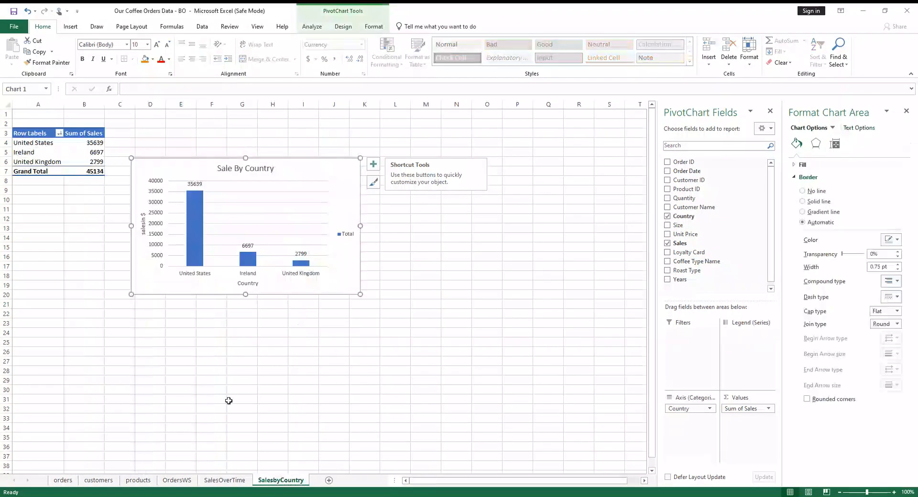
pyautogui.click(740, 408)
pyautogui.click(743, 408)
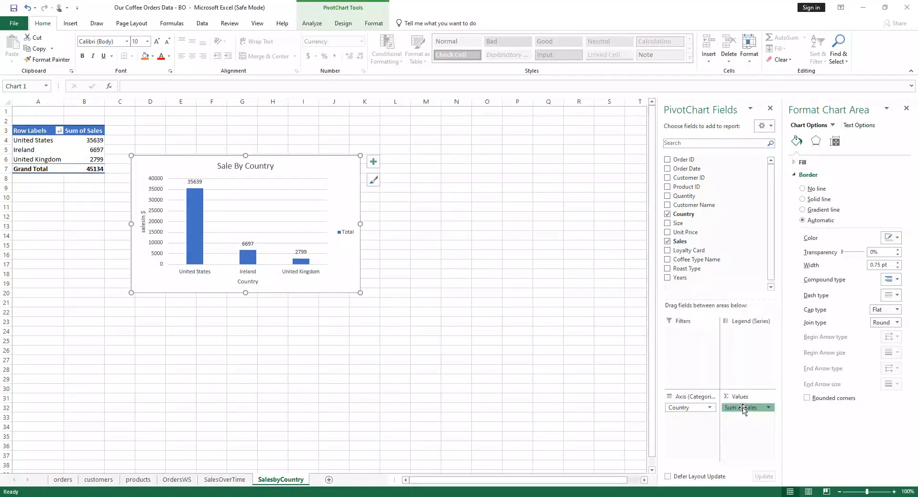
pyautogui.click(743, 408)
pyautogui.click(678, 454)
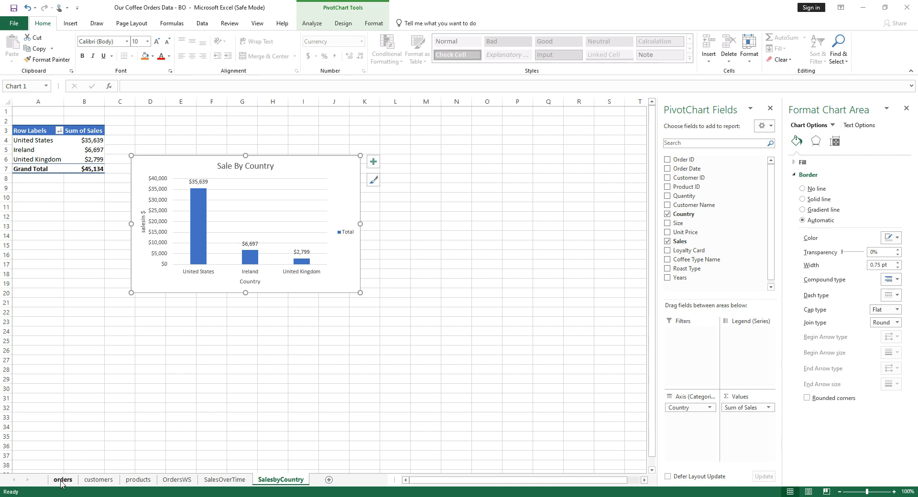
# Insert a pivot table based on the OrdersWS order table on a new worksheet
pyautogui.click(179, 481)
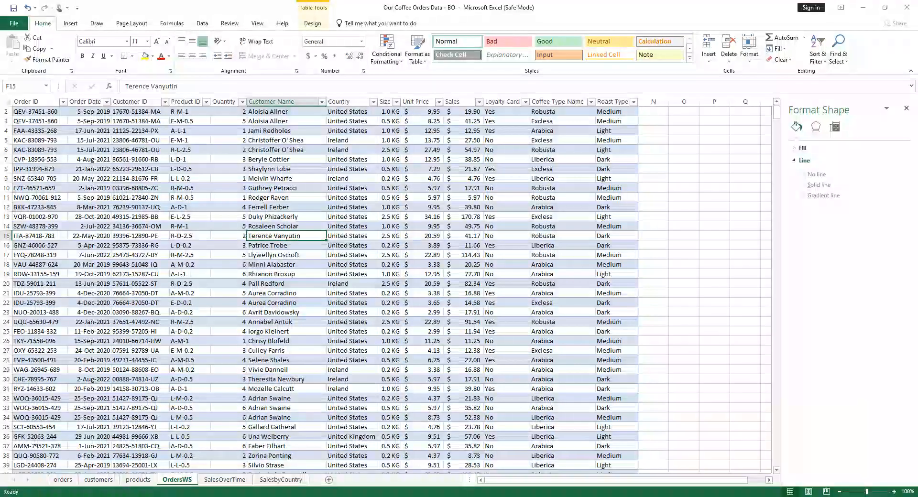
pyautogui.click(268, 223)
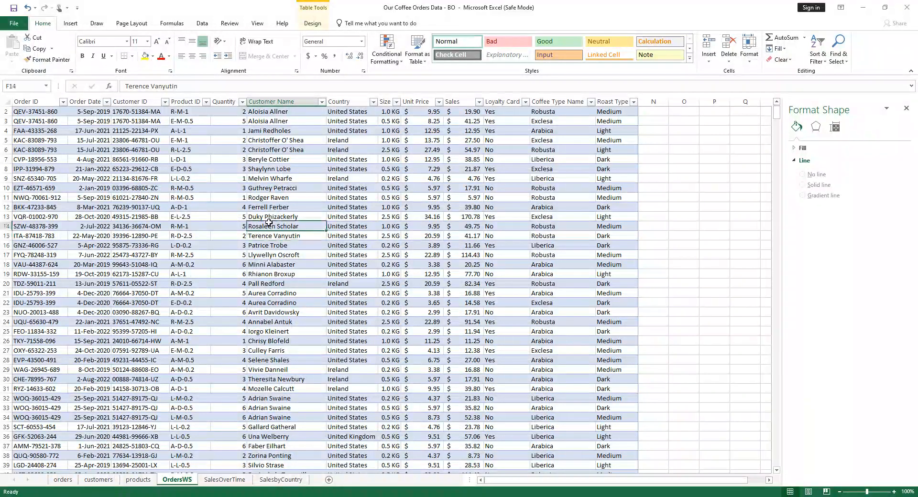
pyautogui.click(75, 25)
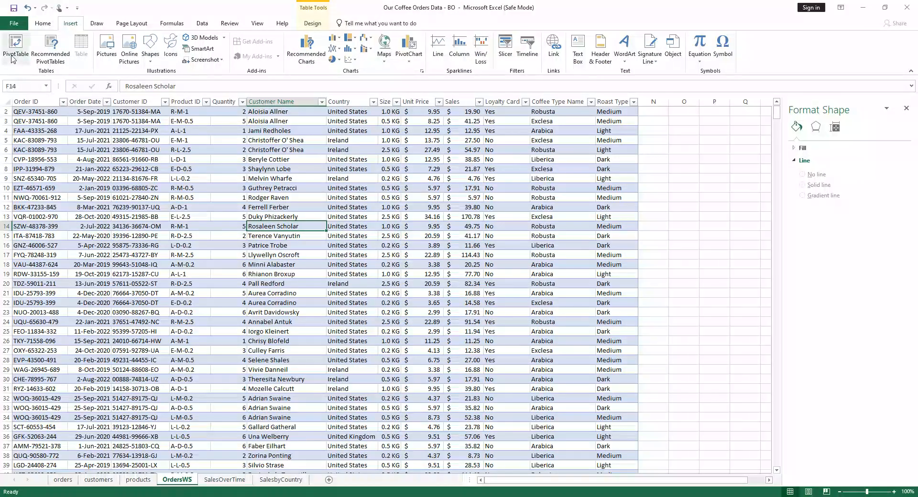
pyautogui.click(12, 58)
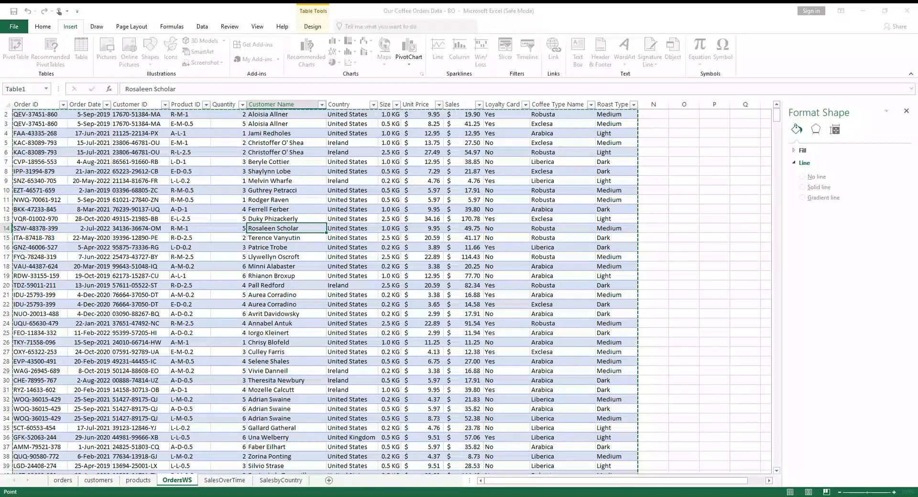
pyautogui.click(482, 311)
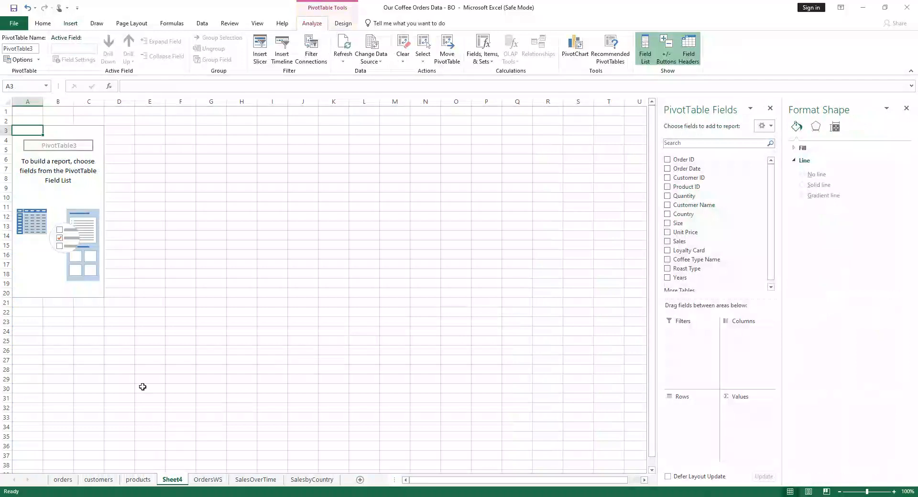
# Rename the new pivot table worksheet as Top5Customers
pyautogui.doubleClick(173, 479)
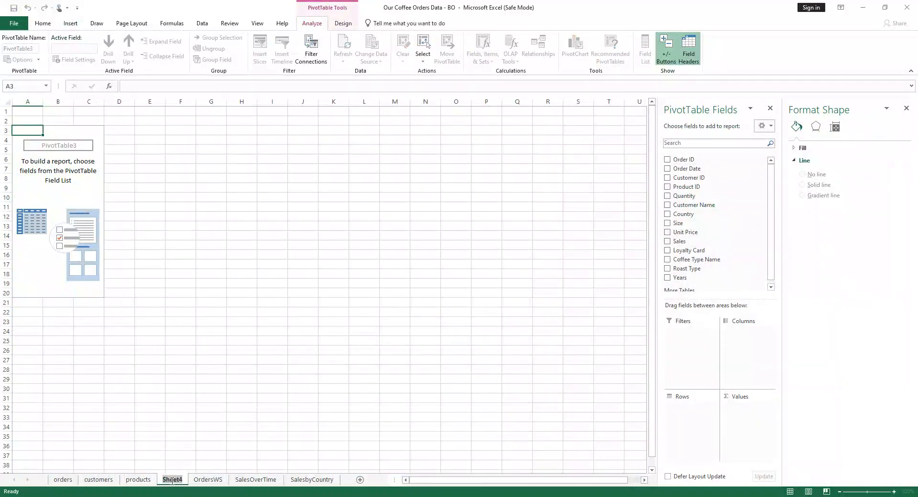
pyautogui.write('Top')
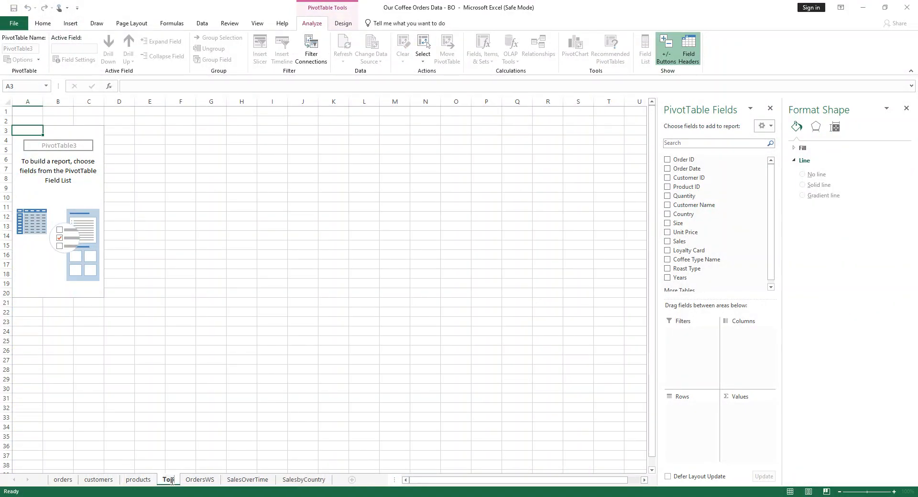
pyautogui.write('5')
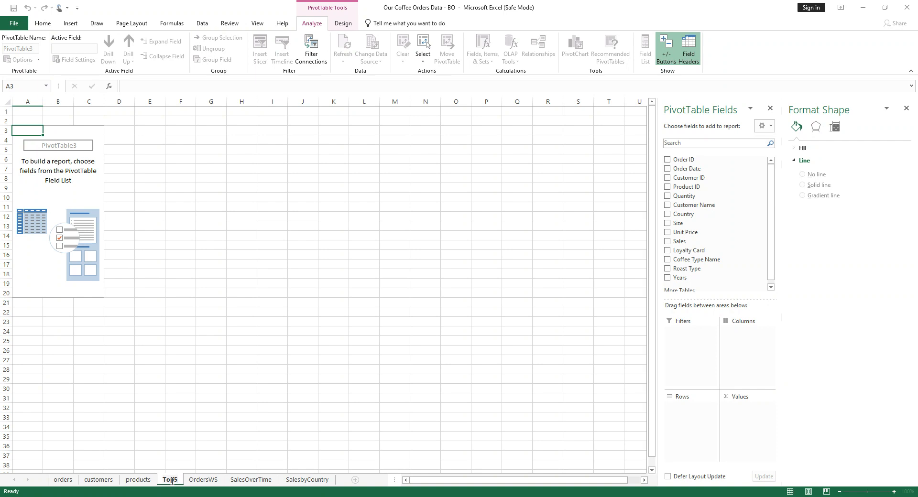
pyautogui.write('Cus')
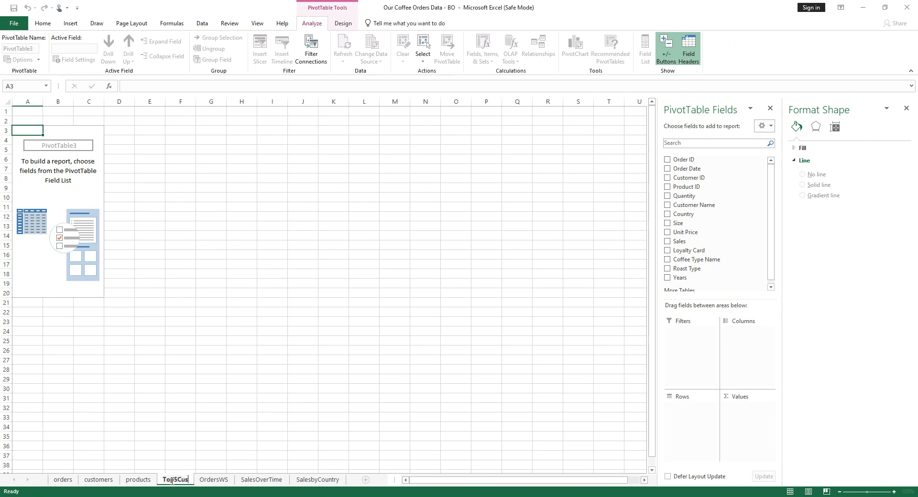
pyautogui.write('timers')
pyautogui.press('BackSpace')
pyautogui.press('BackSpace')
pyautogui.press('BackSpace')
pyautogui.press('BackSpace')
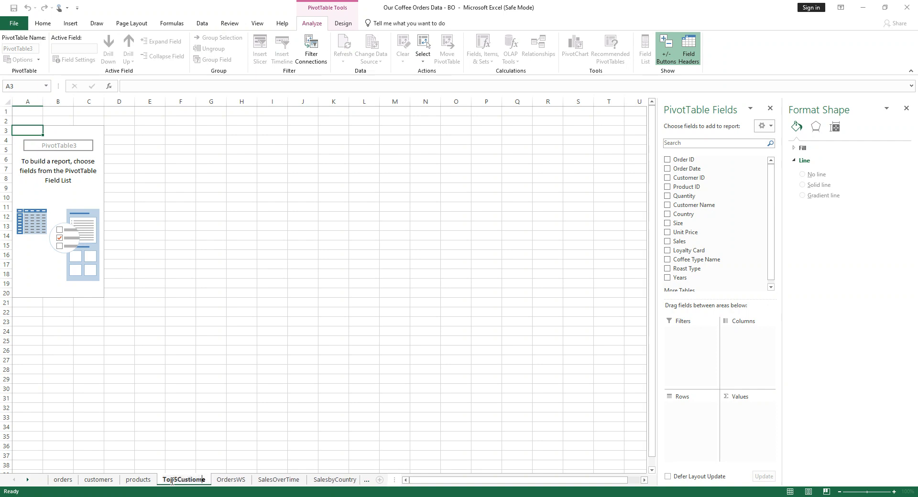
pyautogui.press('BackSpace')
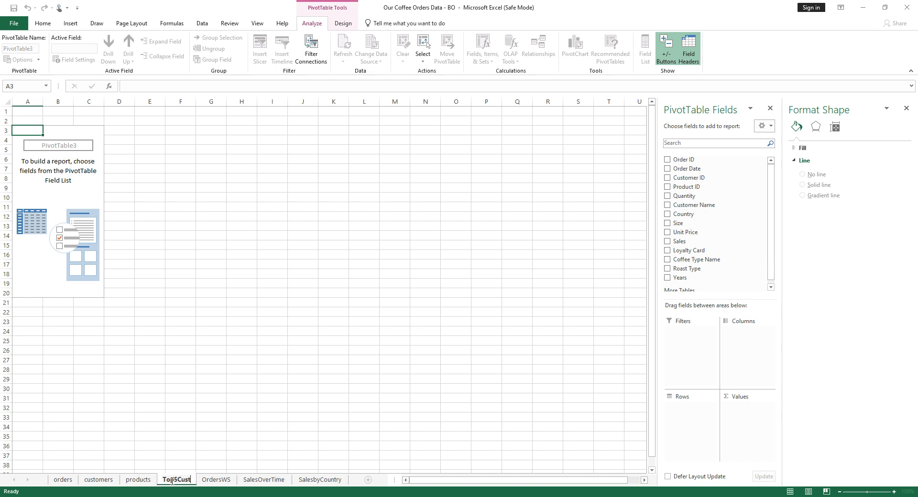
pyautogui.write('omers')
pyautogui.press('Return')
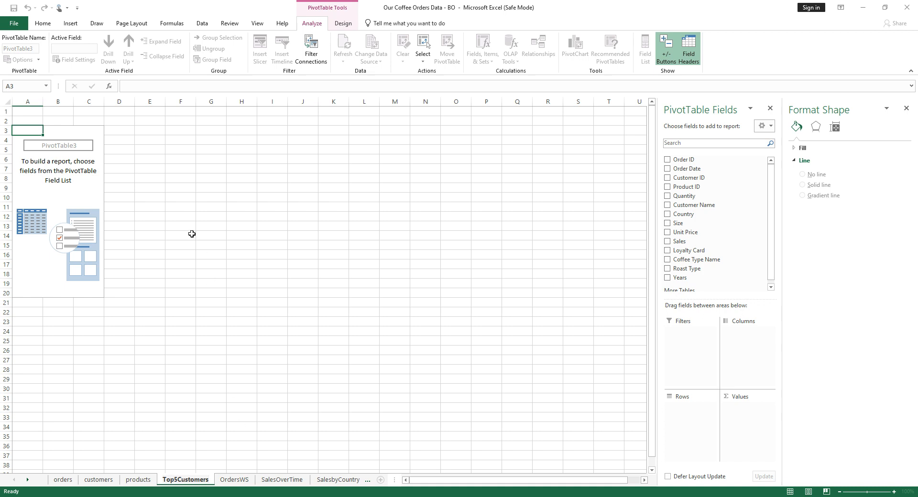
# Add Customer Name to the rows and Sales to the values of the Top5Customers pivot table
pyautogui.click(91, 197)
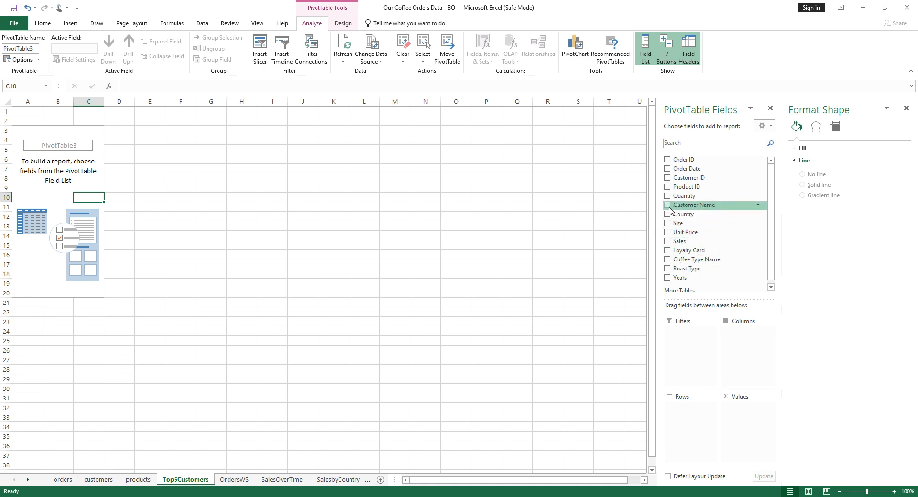
pyautogui.moveTo(668, 209); pyautogui.dragTo(689, 403)
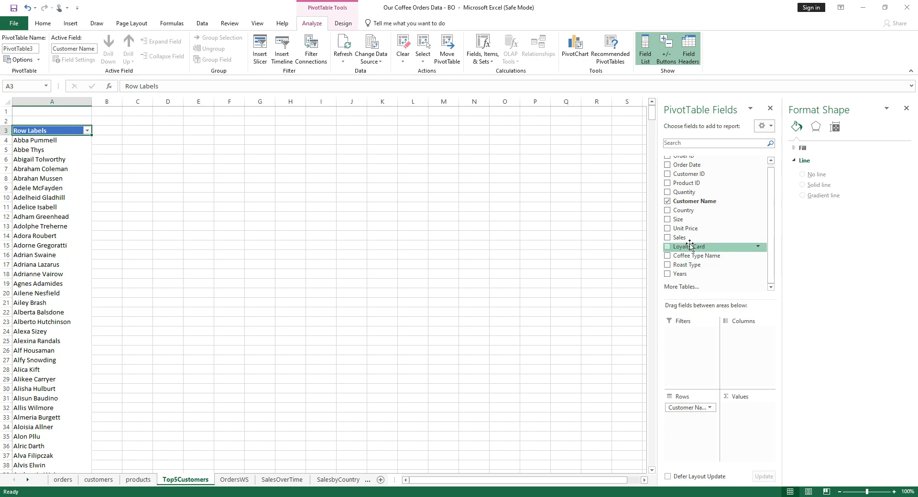
pyautogui.moveTo(668, 242); pyautogui.dragTo(739, 416)
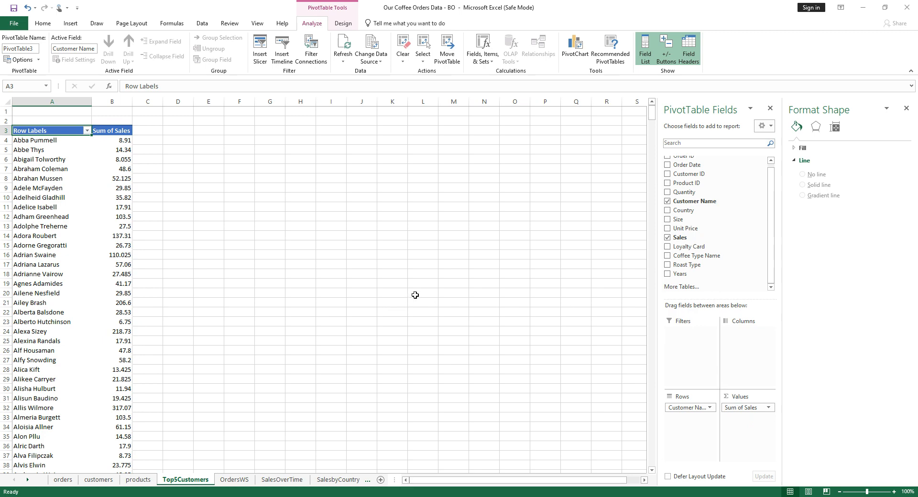
# Format the Sum of Sales values on the Top5Customers sheet as Currency with a $ symbol and no decimals
pyautogui.click(740, 407)
pyautogui.click(741, 407)
pyautogui.click(743, 409)
pyautogui.click(730, 396)
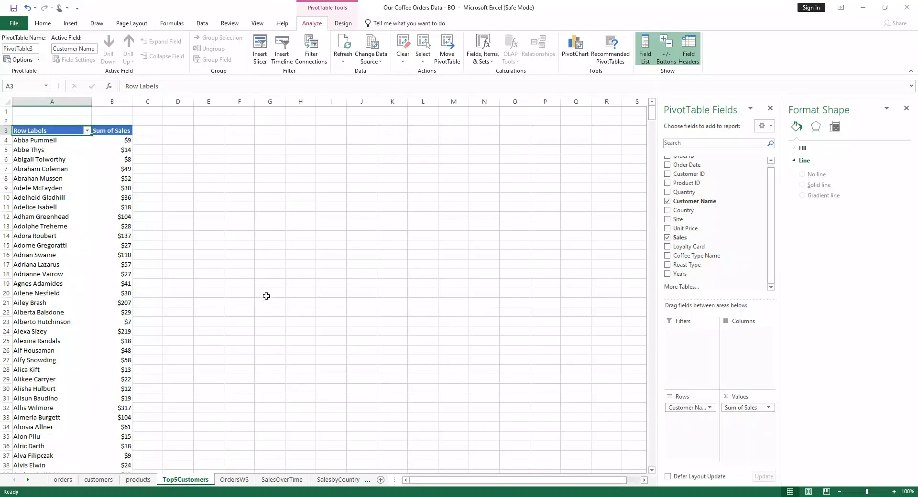
# Insert a 2-D clustered column chart from the Top5Customers pivot table and widen it slightly
pyautogui.scroll(-14, 109, 302)
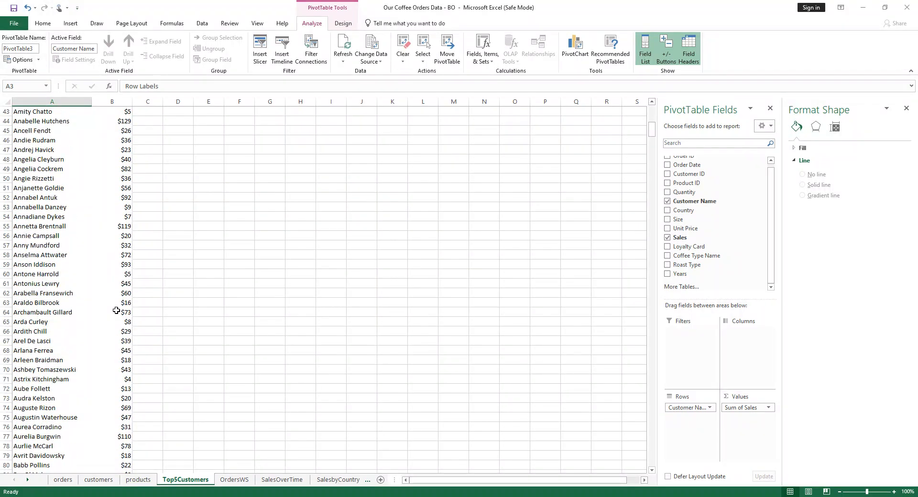
pyautogui.scroll(14, 105, 310)
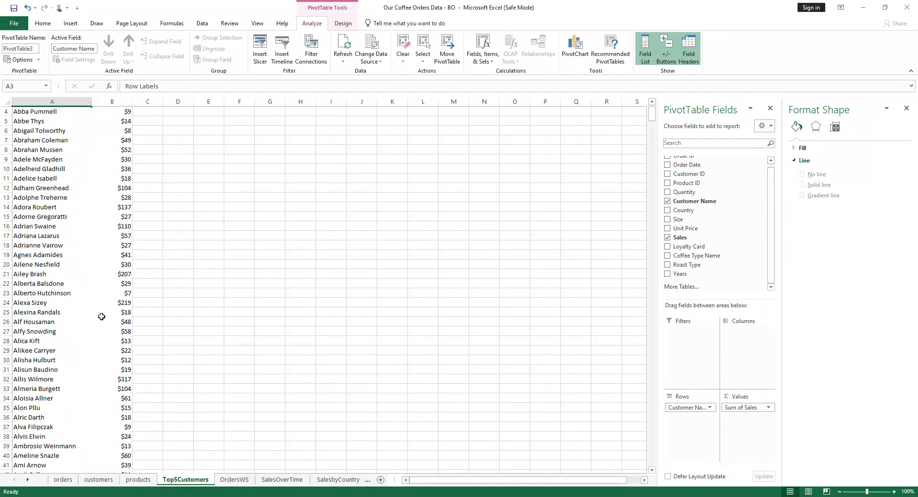
pyautogui.scroll(-8, 107, 316)
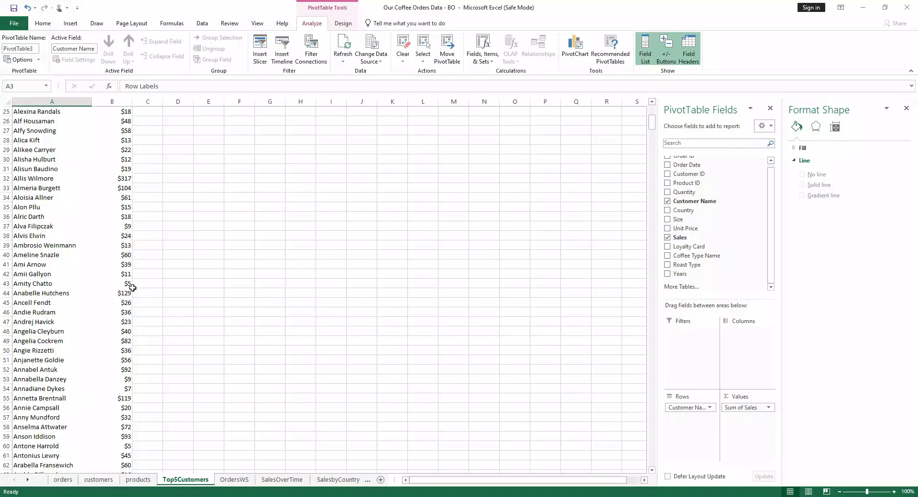
pyautogui.click(57, 193)
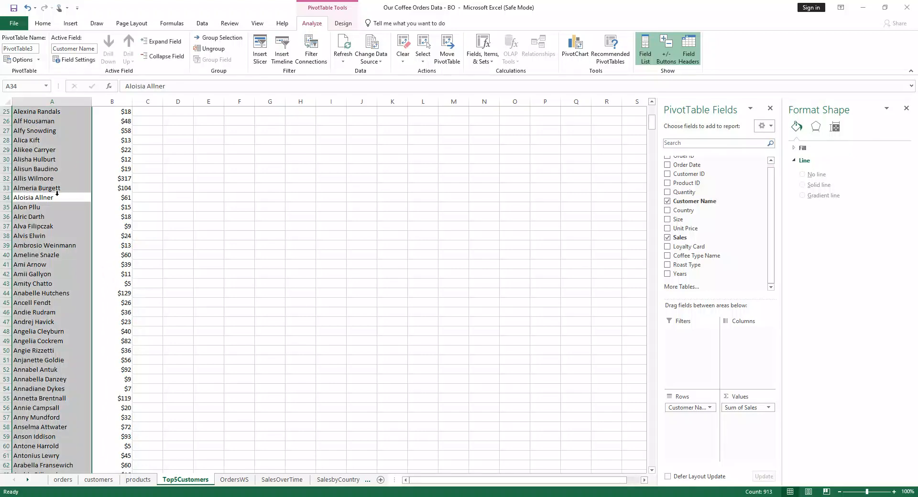
pyautogui.click(127, 190)
pyautogui.scroll(8, 110, 206)
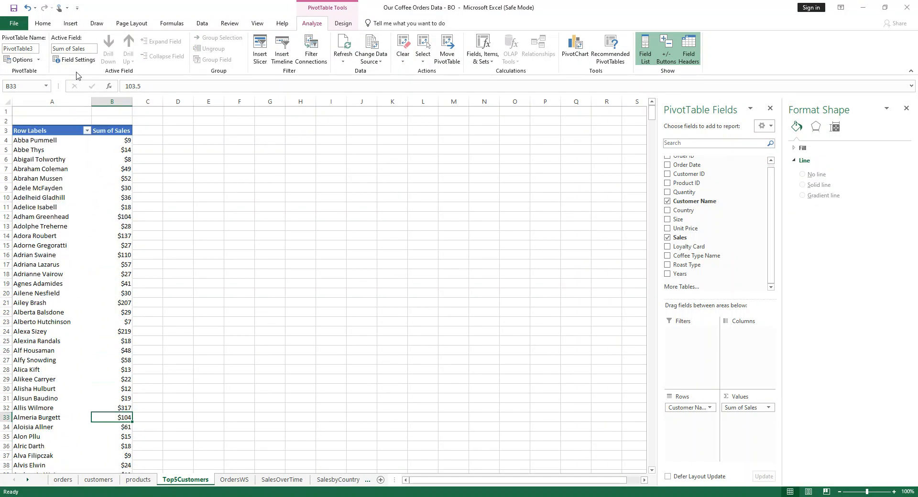
pyautogui.click(71, 24)
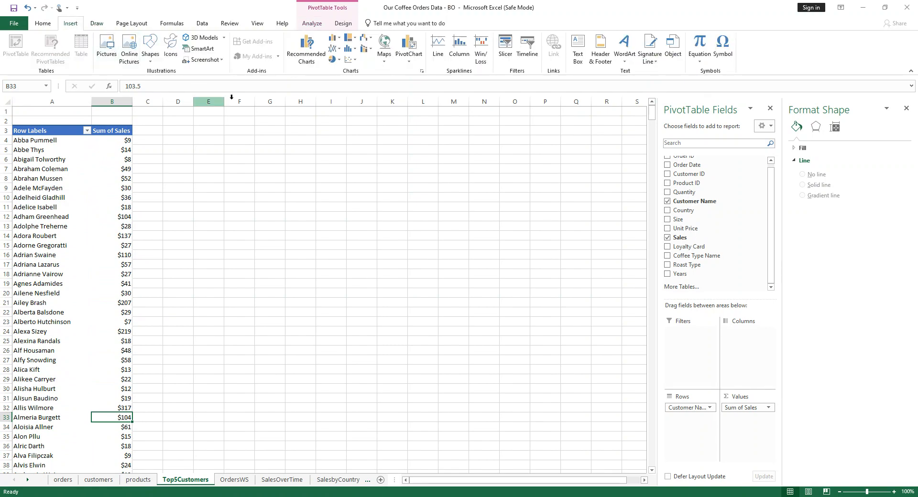
pyautogui.click(341, 43)
pyautogui.click(342, 77)
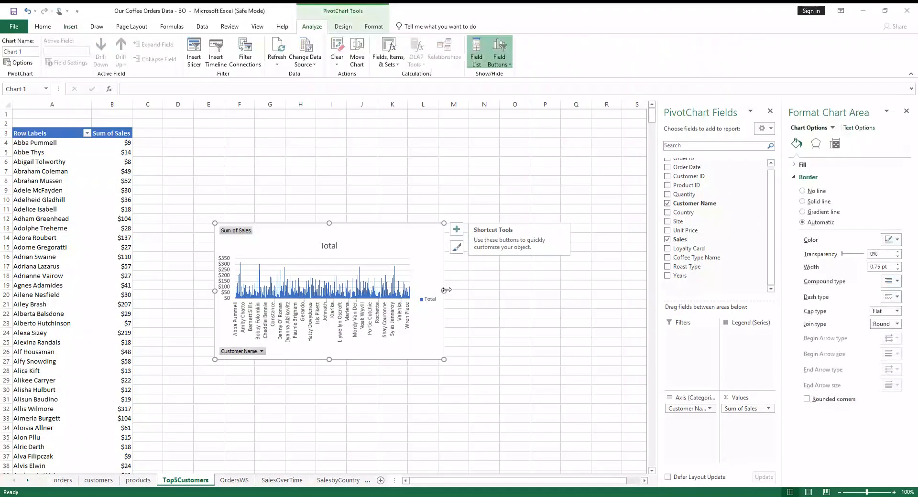
pyautogui.moveTo(444, 290); pyautogui.dragTo(492, 282)
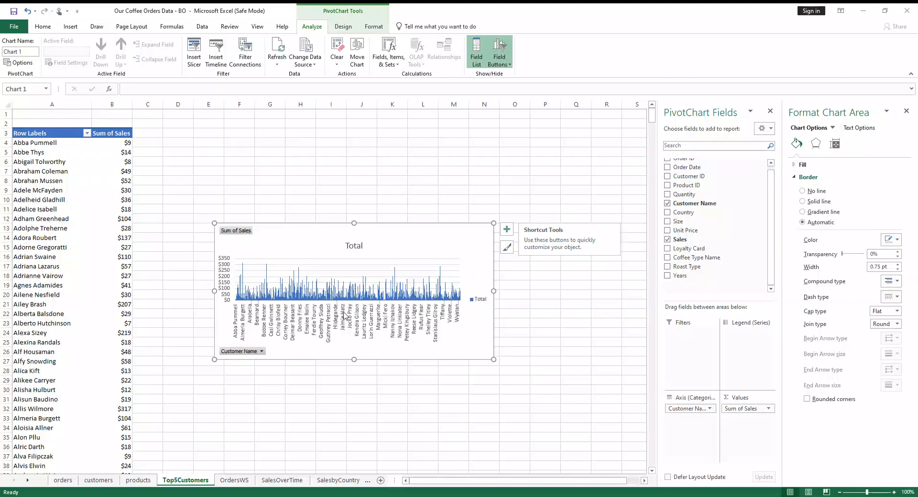
# Filter the pivot table's customer names to the top 5 items by Sum of Sales
pyautogui.click(87, 133)
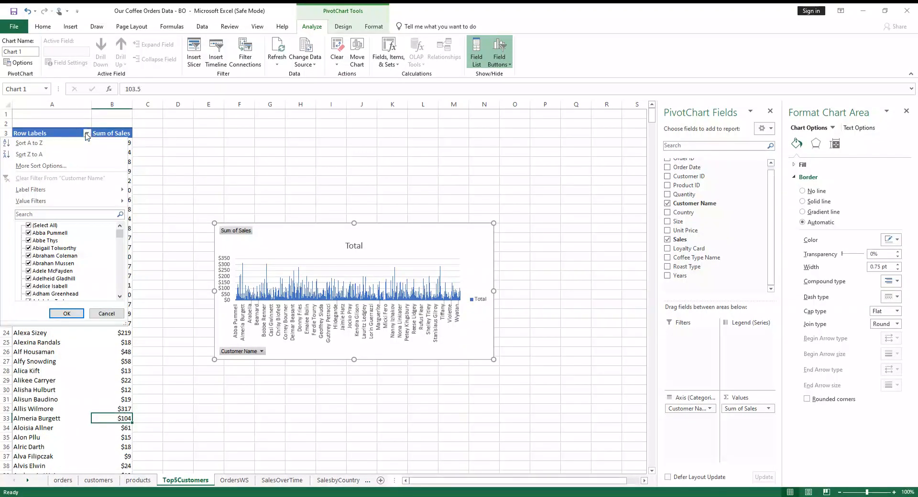
pyautogui.moveTo(98, 202)
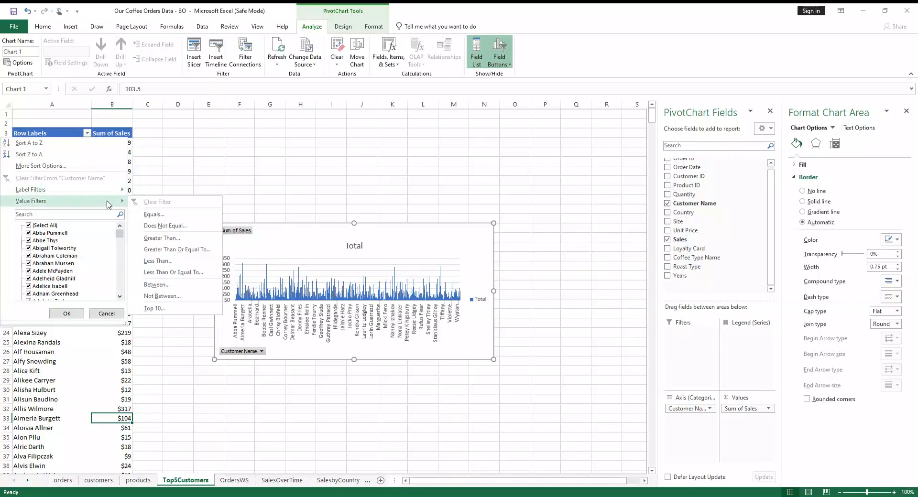
pyautogui.click(171, 310)
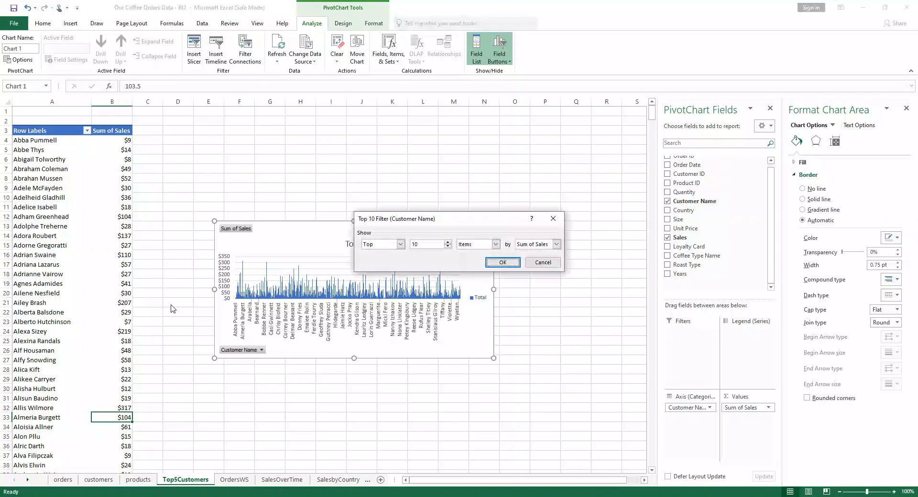
pyautogui.click(419, 245)
pyautogui.write('5')
pyautogui.click(502, 262)
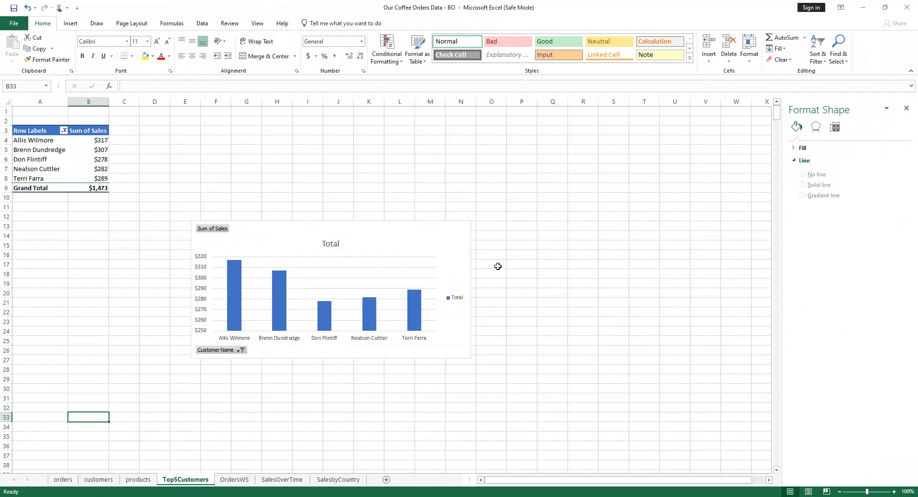
# Sort the Sum of Sales values in the customer pivot table from largest to smallest
pyautogui.click(89, 167)
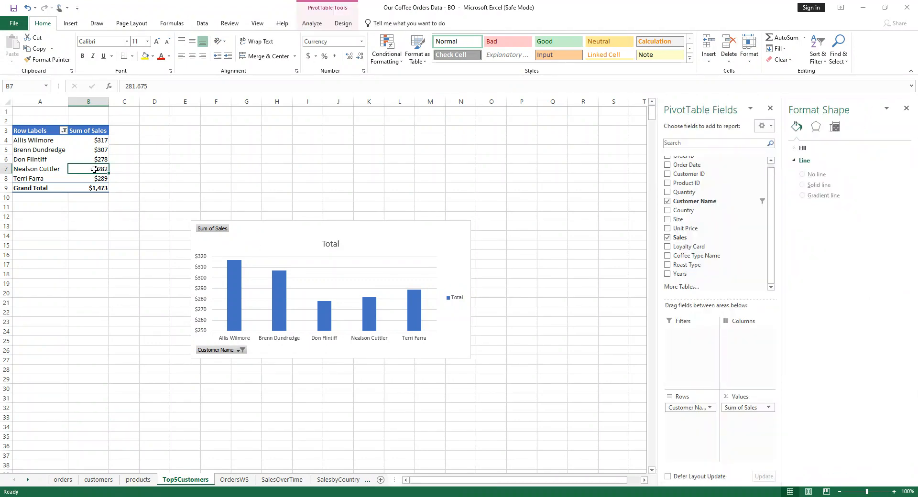
pyautogui.rightClick(94, 170)
pyautogui.moveTo(170, 228)
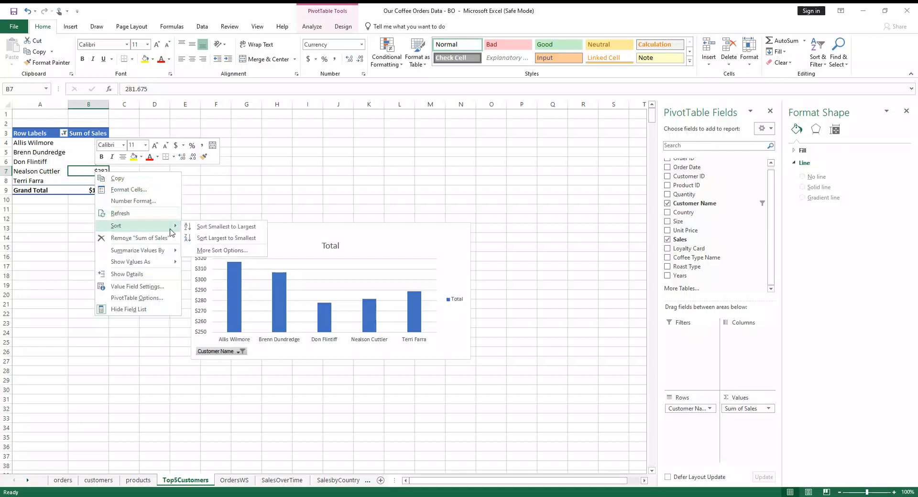
pyautogui.click(231, 238)
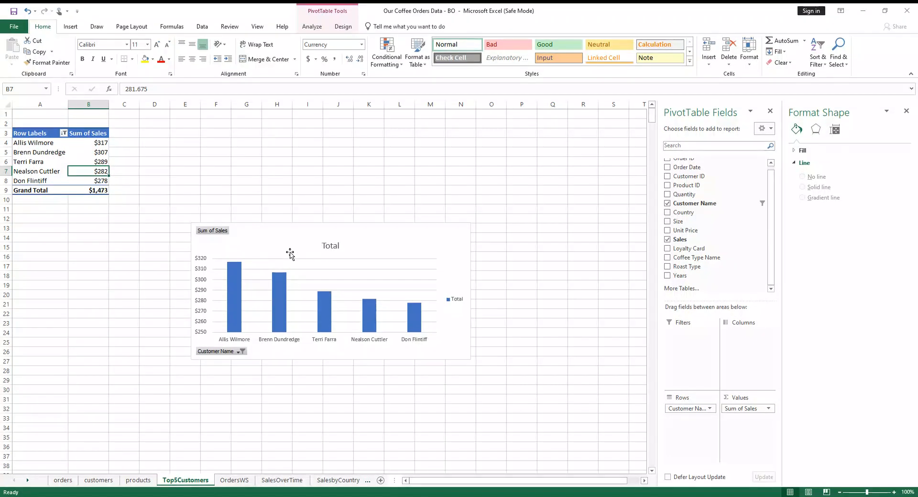
# Add data labels to the columns of the customer sales chart
pyautogui.click(238, 298)
pyautogui.rightClick(236, 296)
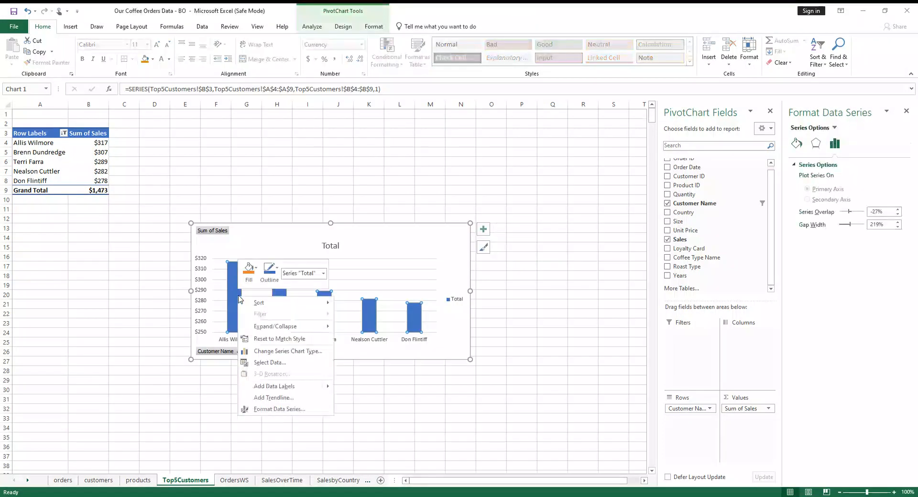
pyautogui.click(345, 388)
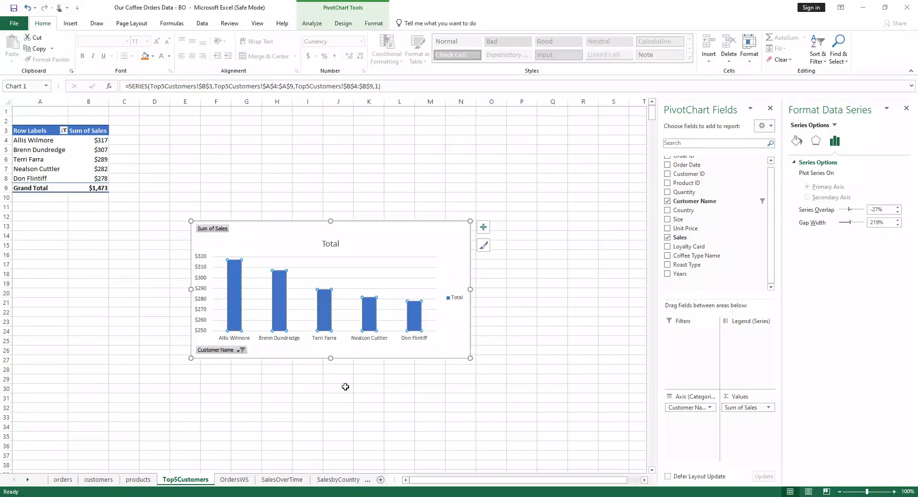
# Hide all field buttons on the customer sales chart and add axis titles
pyautogui.rightClick(212, 229)
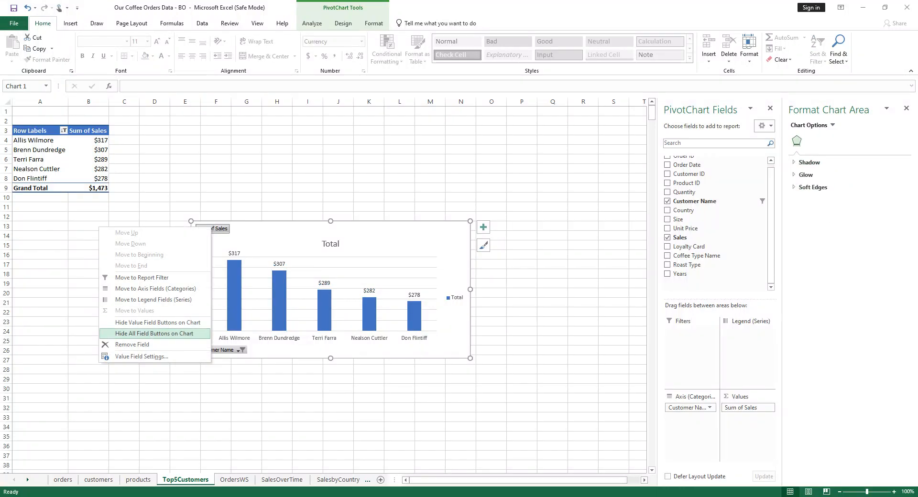
pyautogui.click(154, 333)
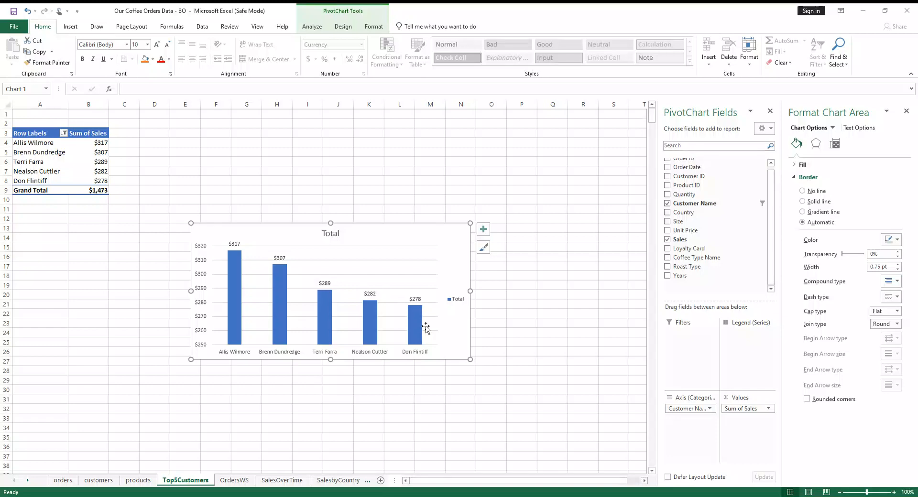
pyautogui.click(483, 229)
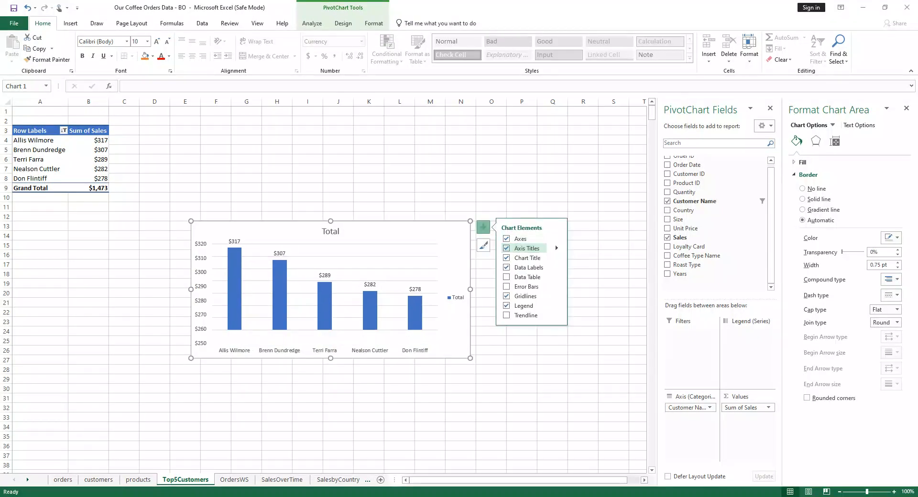
pyautogui.click(508, 248)
# Change the customer sales chart's title to "Top 5 Customers"
pyautogui.click(337, 232)
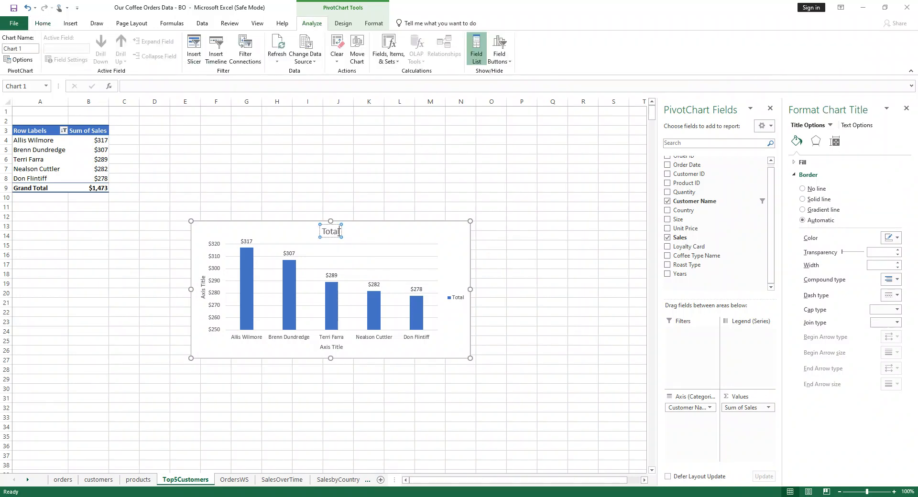
pyautogui.press('BackSpace')
pyautogui.press('BackSpace')
pyautogui.press('BackSpace')
pyautogui.press('BackSpace')
pyautogui.press('BackSpace')
pyautogui.write('Top')
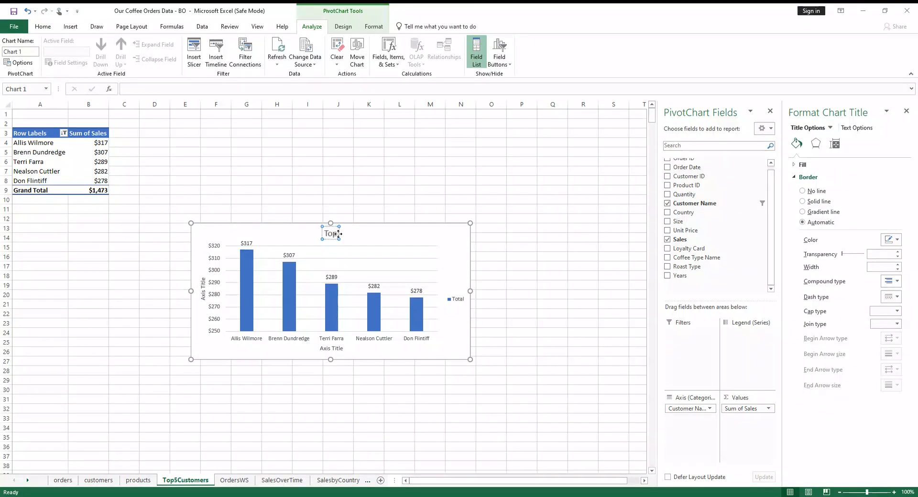
pyautogui.write(' 5 customers')
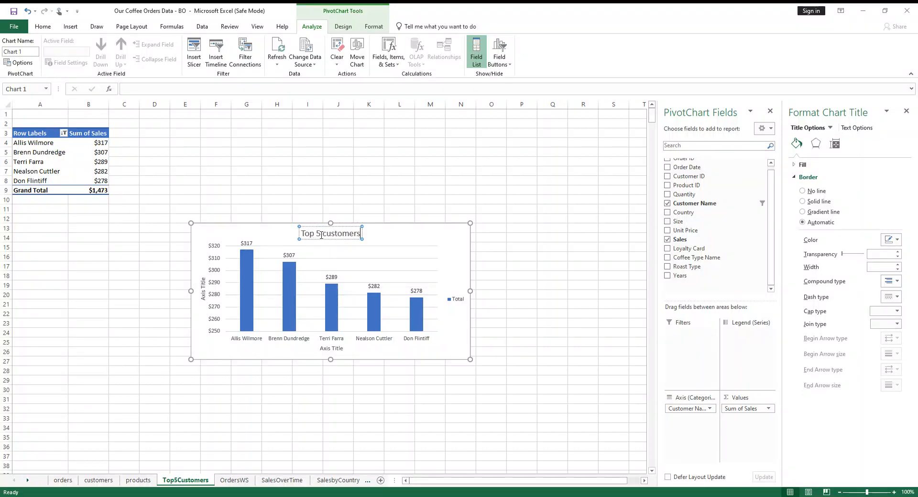
pyautogui.press('BackSpace')
pyautogui.write('C')
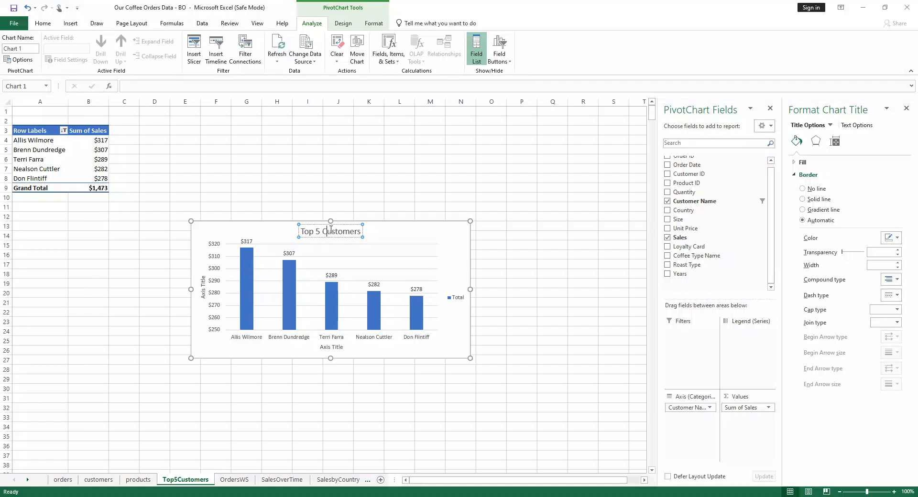
# Change the vertical axis title of the Top 5 Customers chart to "sales in $"
pyautogui.click(203, 287)
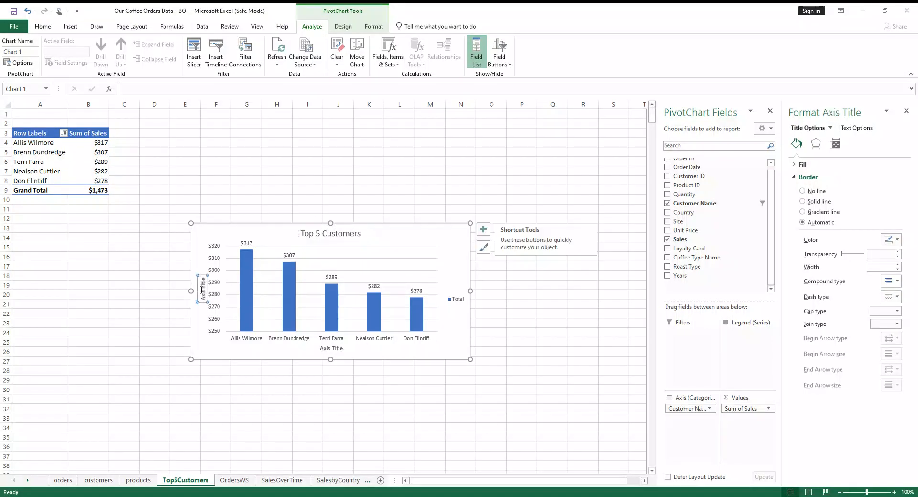
pyautogui.press('BackSpace')
pyautogui.press('BackSpace')
pyautogui.press('BackSpace')
pyautogui.press('BackSpace')
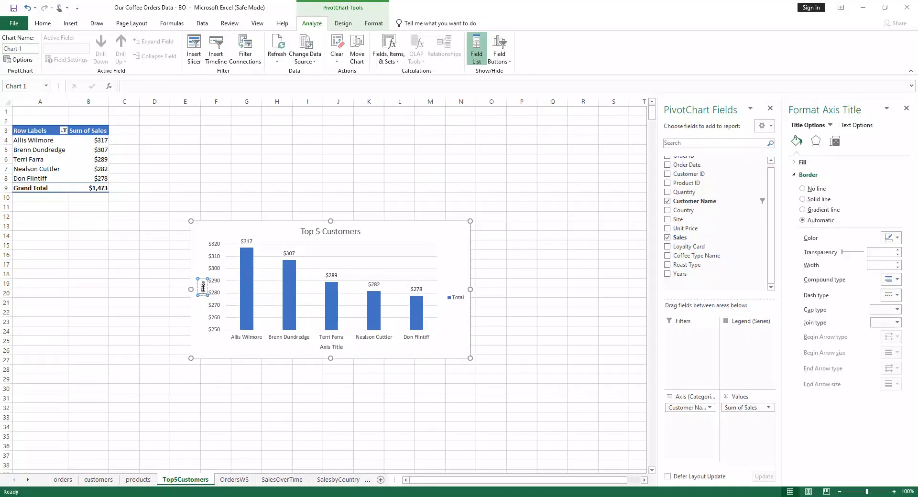
pyautogui.press('Delete')
pyautogui.press('Delete')
pyautogui.press('Delete')
pyautogui.press('Delete')
pyautogui.press('Delete')
pyautogui.press('Delete')
pyautogui.write('Sales in $')
# Change the horizontal axis title of the Top 5 Customers chart to "Customers"
pyautogui.click(339, 345)
pyautogui.press('BackSpace')
pyautogui.press('BackSpace')
pyautogui.press('BackSpace')
pyautogui.press('BackSpace')
pyautogui.press('BackSpace')
pyautogui.press('BackSpace')
pyautogui.press('BackSpace')
pyautogui.press('BackSpace')
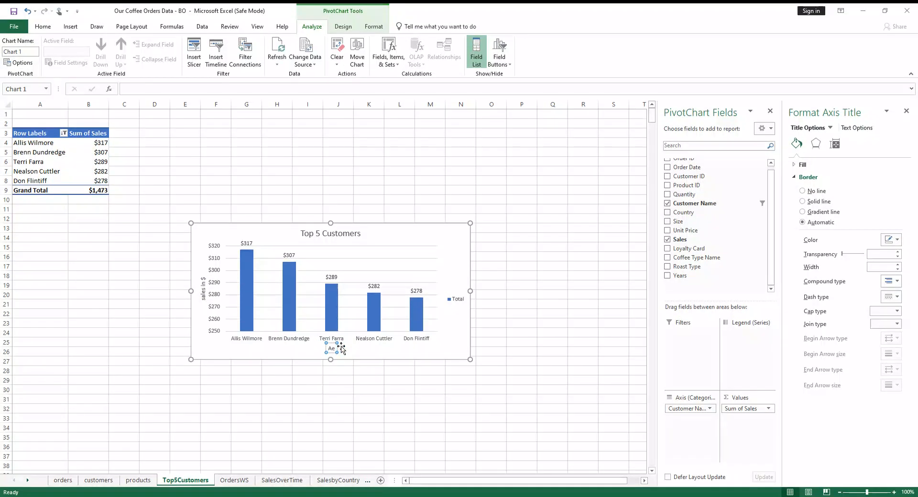
pyautogui.press('BackSpace')
pyautogui.press('BackSpace')
pyautogui.write('Customers')
pyautogui.click(356, 389)
# Move the Top 5 Customers chart up beside its pivot table and place the Top5Customers sheet after SalesbyCountry
pyautogui.click(381, 235)
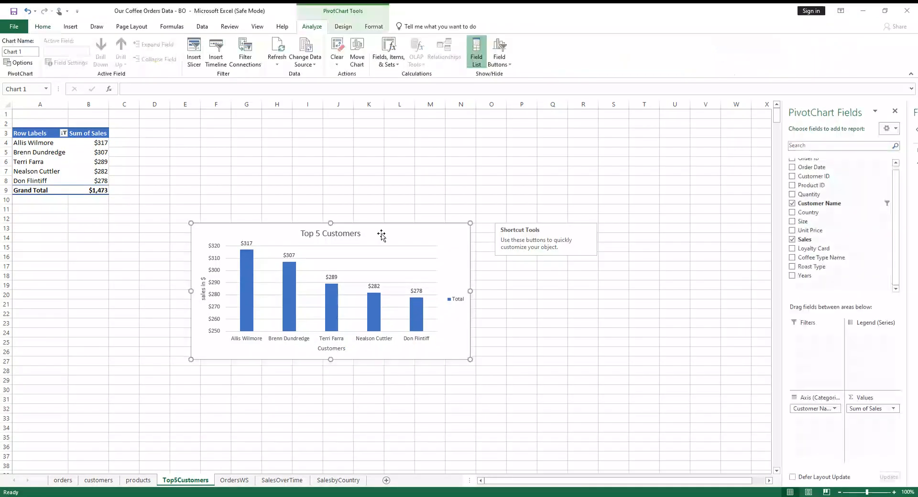
pyautogui.doubleClick(380, 235)
pyautogui.moveTo(381, 235); pyautogui.dragTo(367, 161)
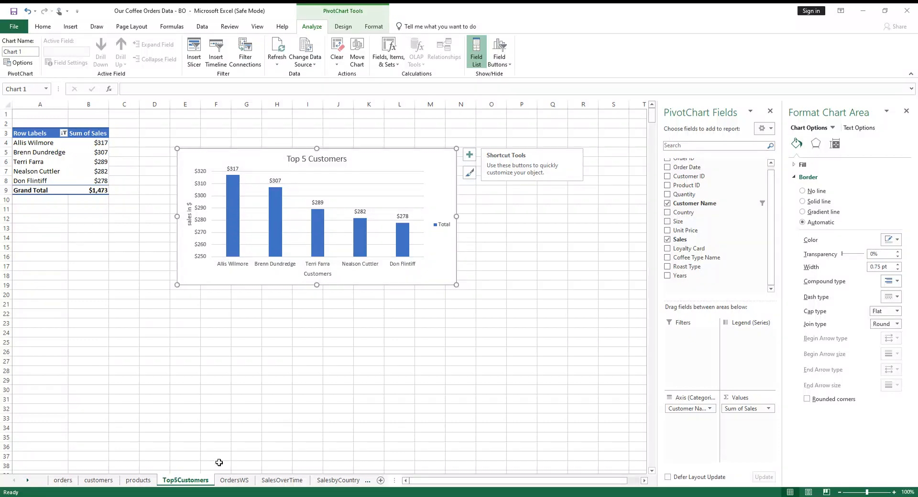
pyautogui.moveTo(198, 479)
pyautogui.mouseDown()
pyautogui.moveTo(369, 485)
pyautogui.moveTo(343, 484)
pyautogui.mouseUp()
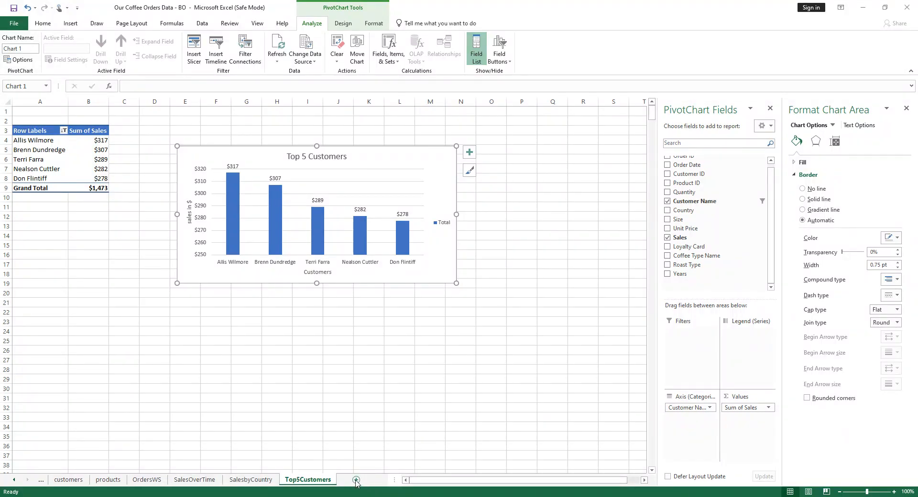
# Add a new worksheet after Top5Customers and name it "Dashboard"
pyautogui.click(356, 480)
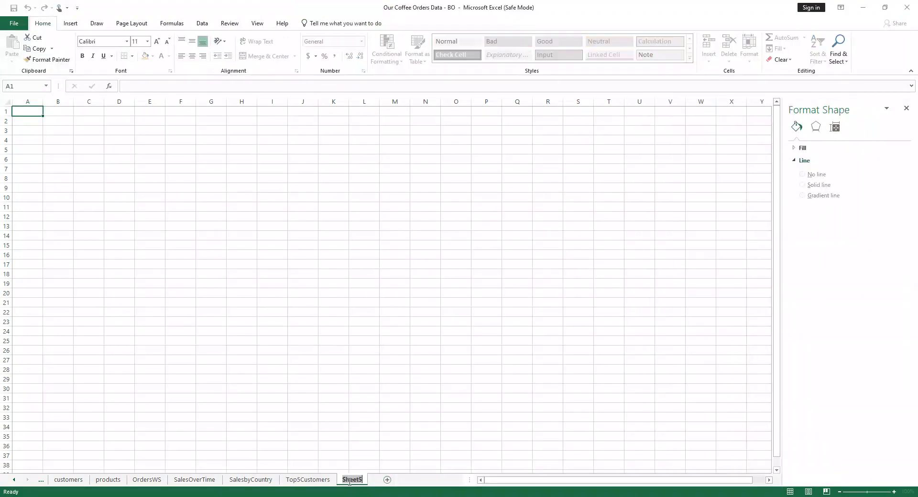
pyautogui.press('BackSpace')
pyautogui.write('Dashboard')
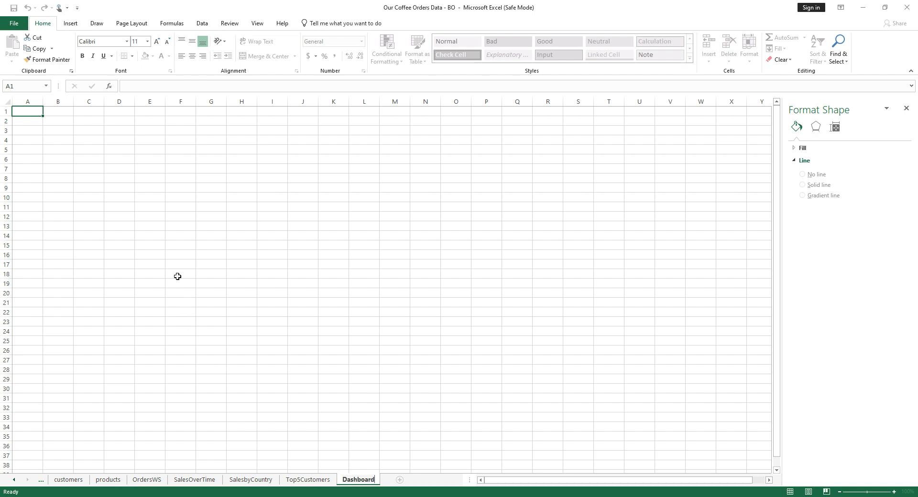
pyautogui.click(169, 247)
pyautogui.click(50, 167)
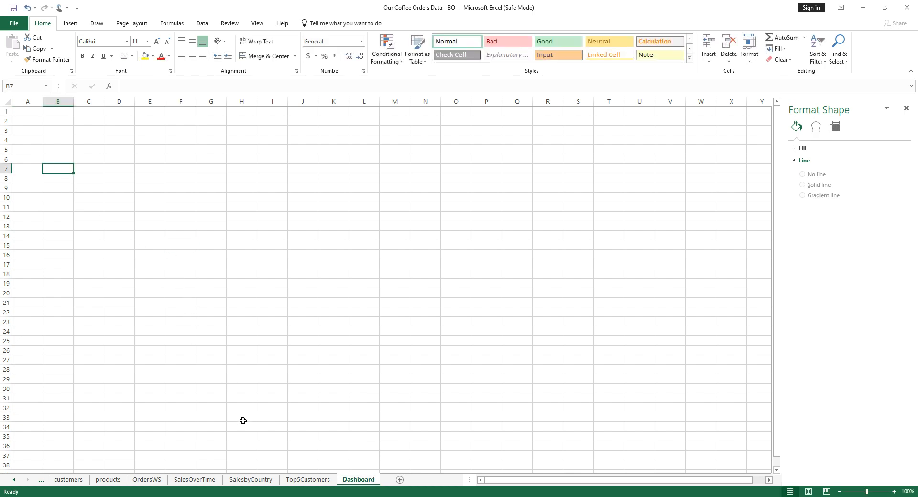
# Copy the Order Date timeline, the Sales Over Time chart and the Loyalty Card, Roast Type and Size slicers from the SalesOverTime sheet
pyautogui.click(195, 479)
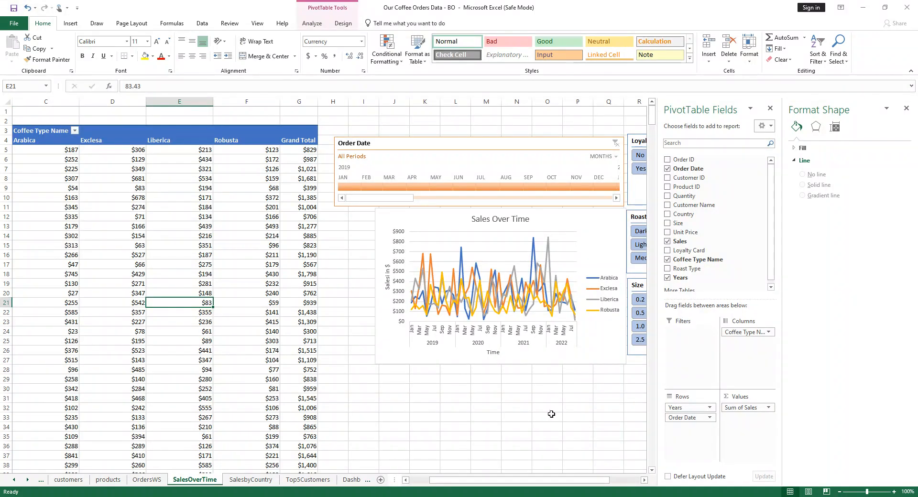
pyautogui.moveTo(484, 485); pyautogui.dragTo(531, 485)
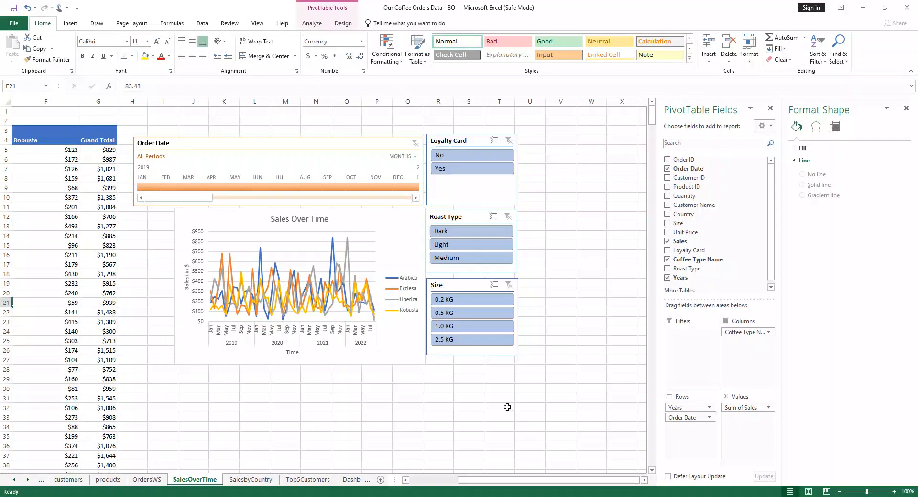
pyautogui.click(305, 150)
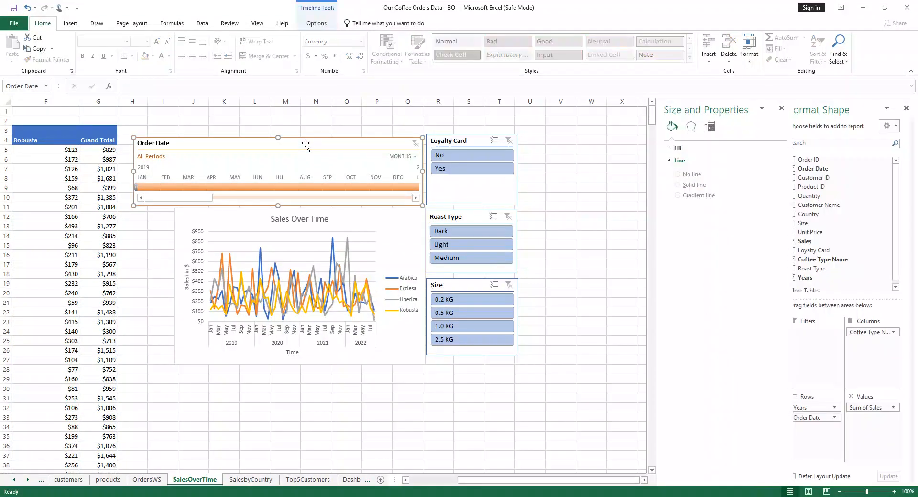
pyautogui.keyDown('ctrl'); pyautogui.click(473, 141); pyautogui.keyUp('ctrl')
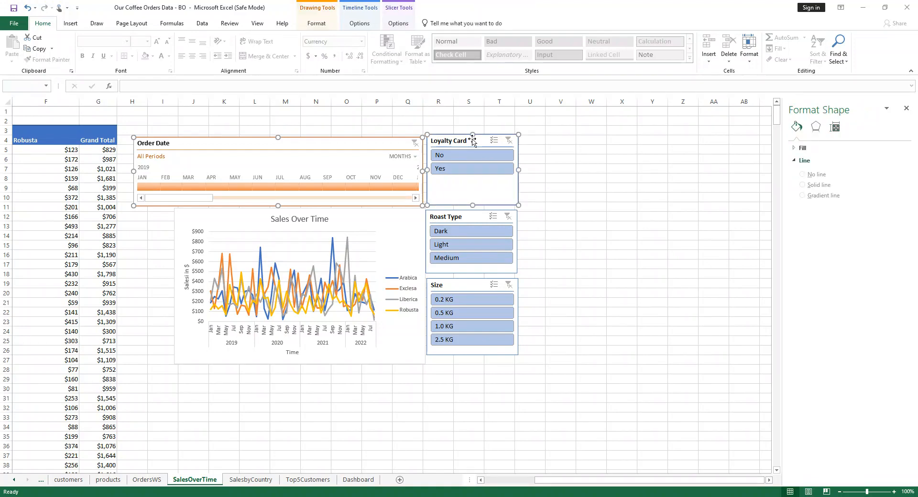
pyautogui.keyDown('ctrl'); pyautogui.click(412, 231); pyautogui.keyUp('ctrl')
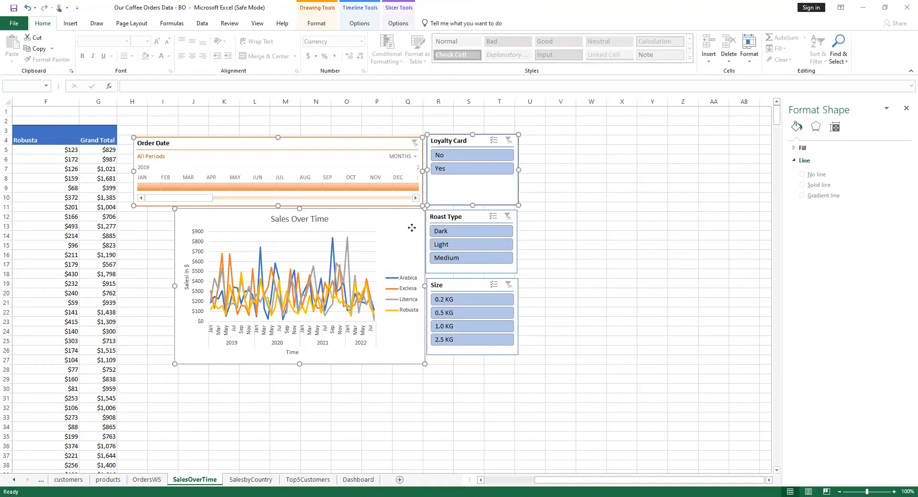
pyautogui.keyDown('ctrl'); pyautogui.click(469, 219); pyautogui.keyUp('ctrl')
pyautogui.keyDown('ctrl'); pyautogui.click(457, 285); pyautogui.keyUp('ctrl')
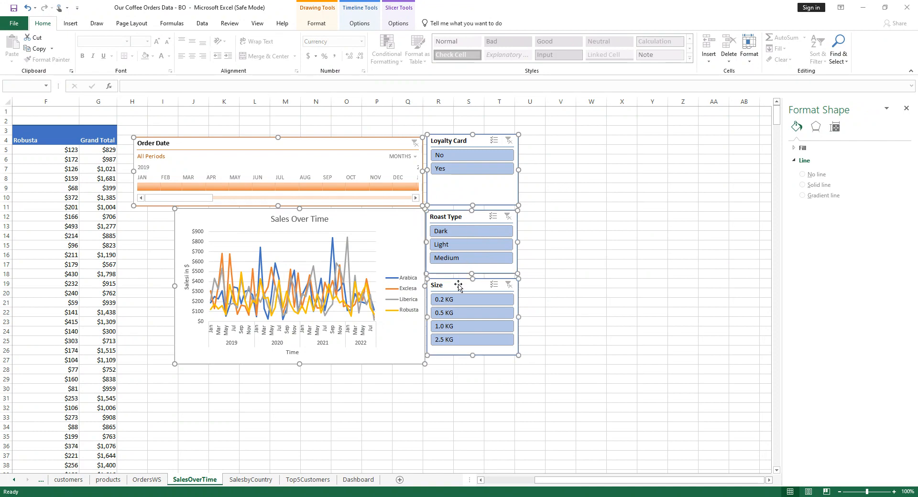
pyautogui.rightClick(458, 286)
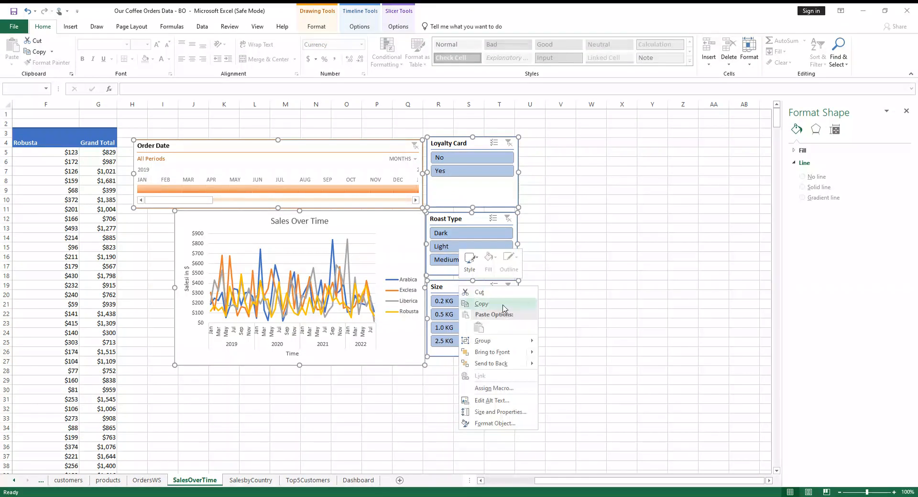
pyautogui.click(503, 306)
# Paste the copied timeline, chart and slicers into the Dashboard sheet at cell C7
pyautogui.click(362, 482)
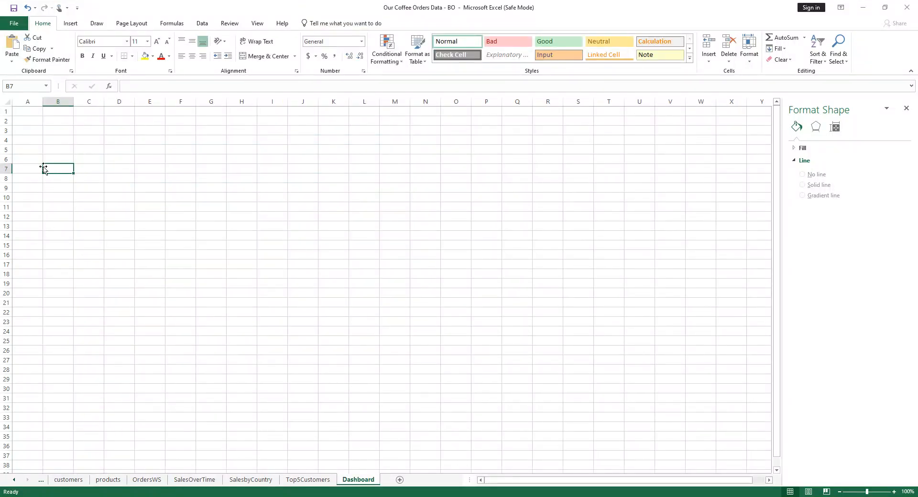
pyautogui.click(92, 172)
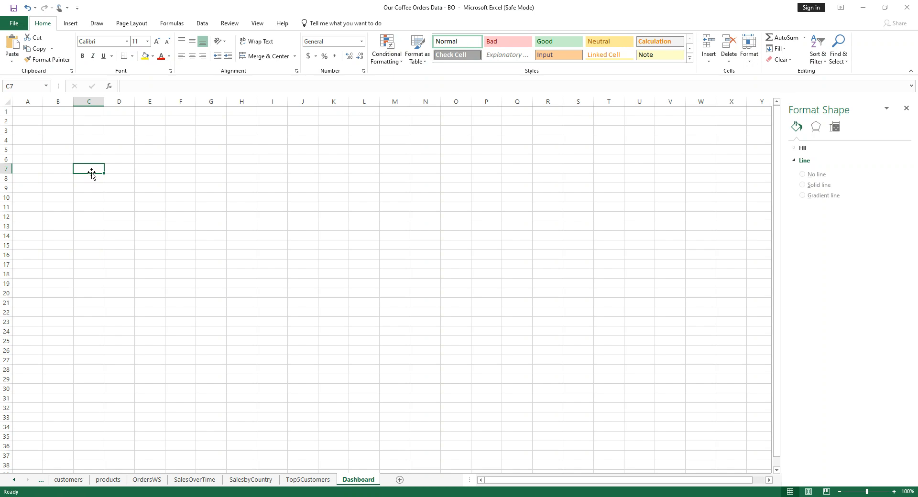
pyautogui.hotkey('ctrl', 'v')
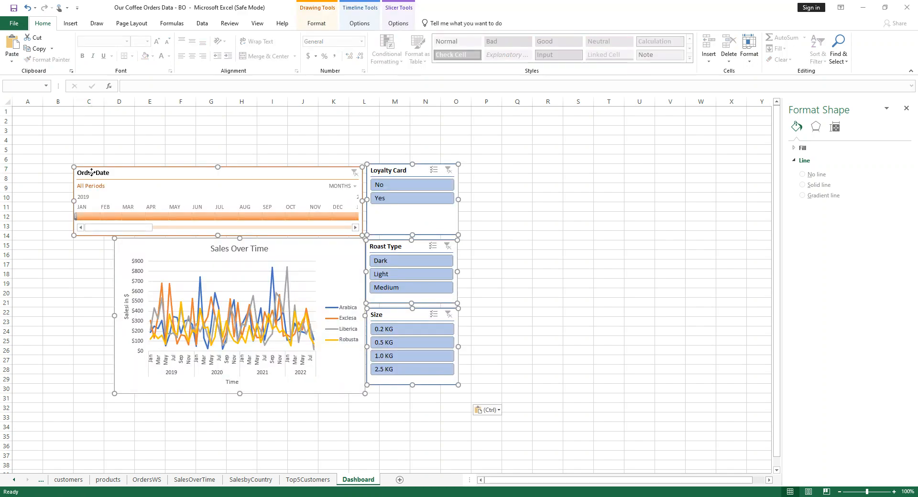
# Copy the Sale By Country chart from the SalesbyCountry sheet into the Dashboard sheet at cell F34, below the line chart
pyautogui.scroll(-3, 279, 274)
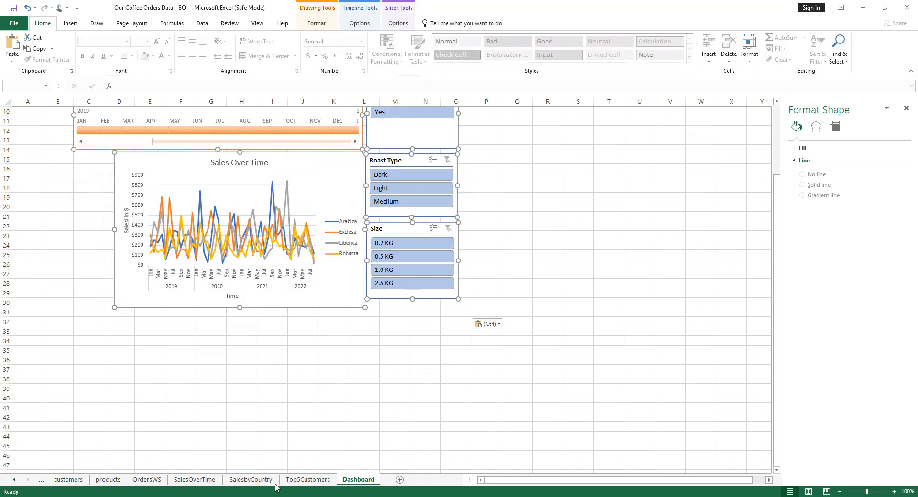
pyautogui.click(256, 481)
pyautogui.doubleClick(311, 197)
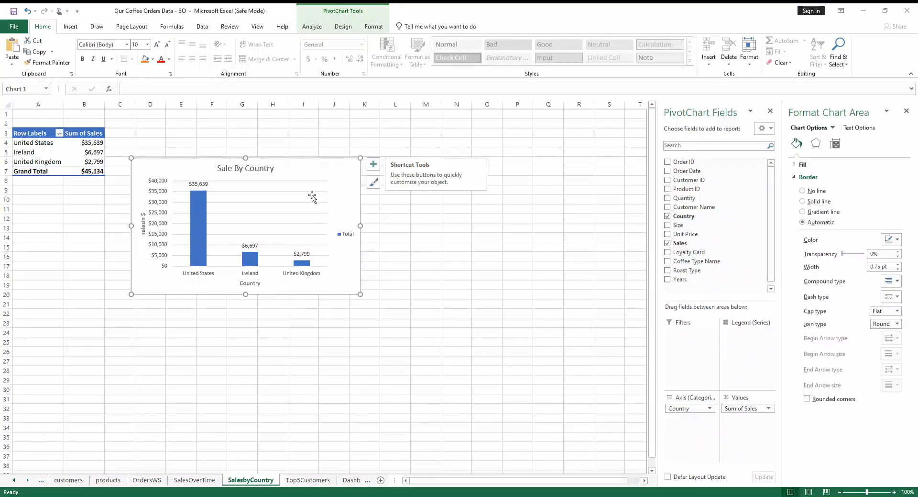
pyautogui.rightClick(318, 171)
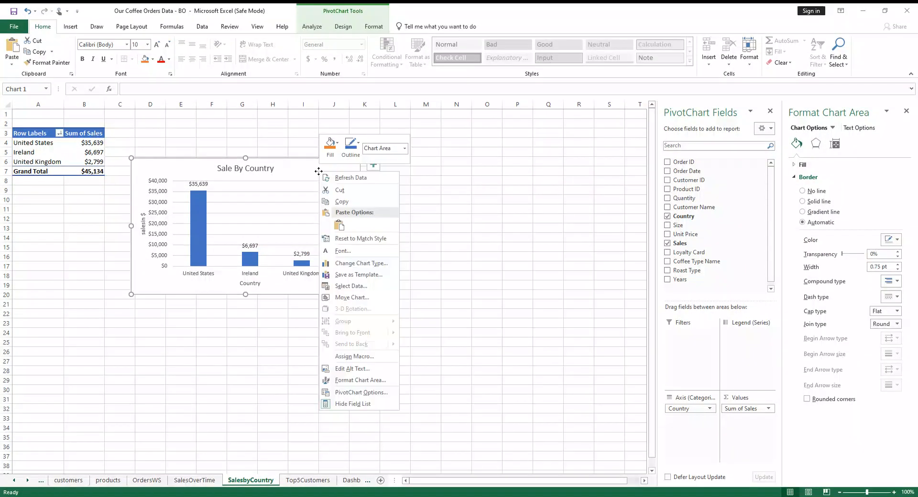
pyautogui.click(358, 202)
pyautogui.click(352, 480)
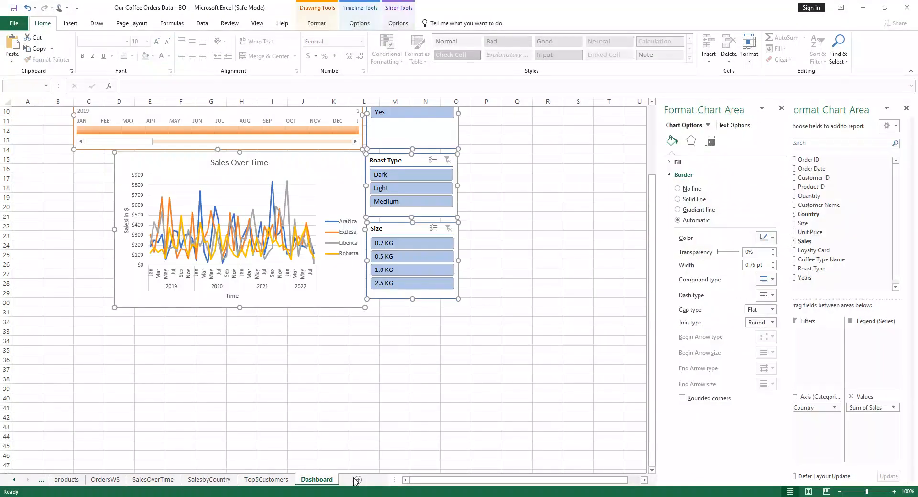
pyautogui.scroll(2, 525, 224)
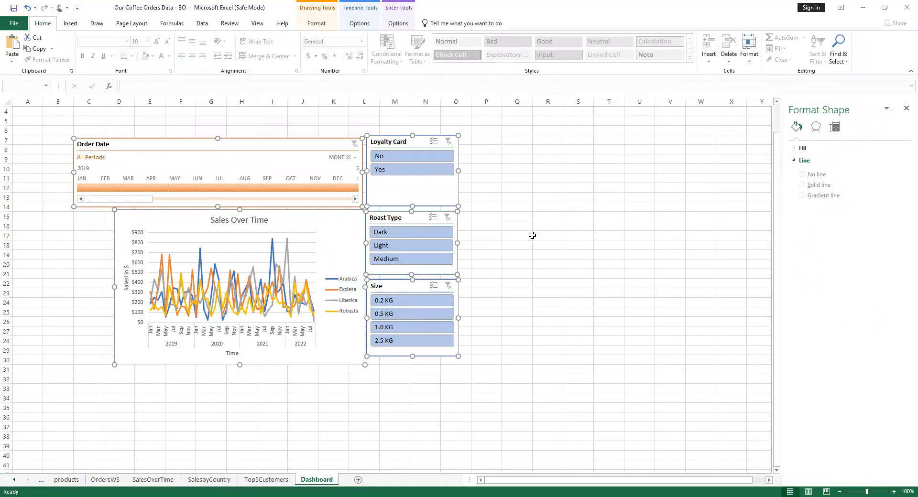
pyautogui.scroll(-2, 477, 287)
pyautogui.click(176, 337)
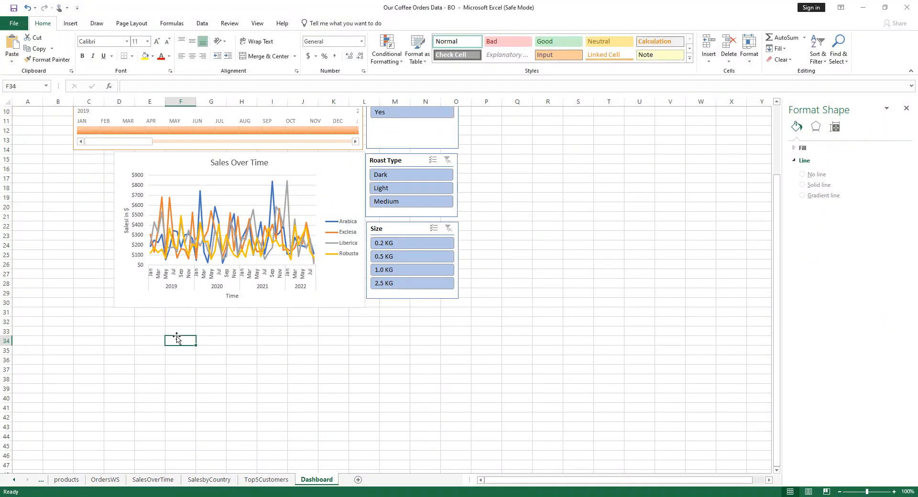
pyautogui.hotkey('ctrl', 'v')
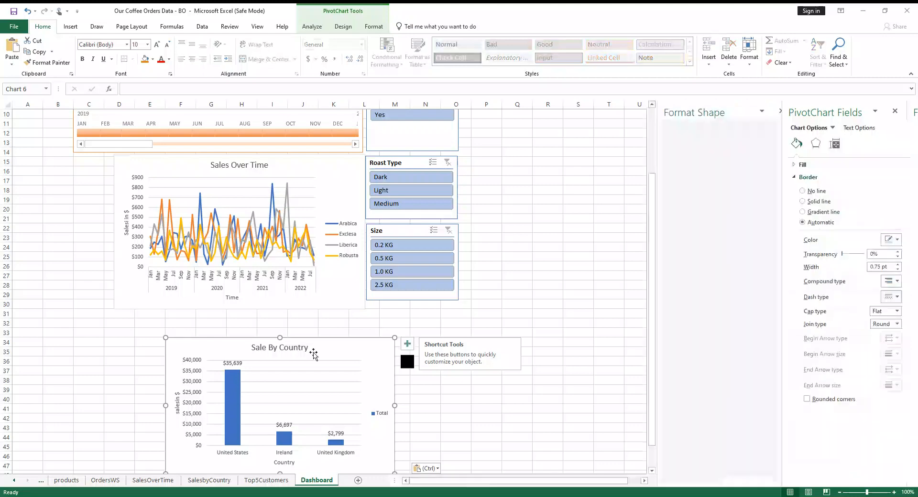
# Copy the Top 5 Customers chart from its sheet into the Dashboard sheet at cell O34, beside the country chart
pyautogui.click(258, 480)
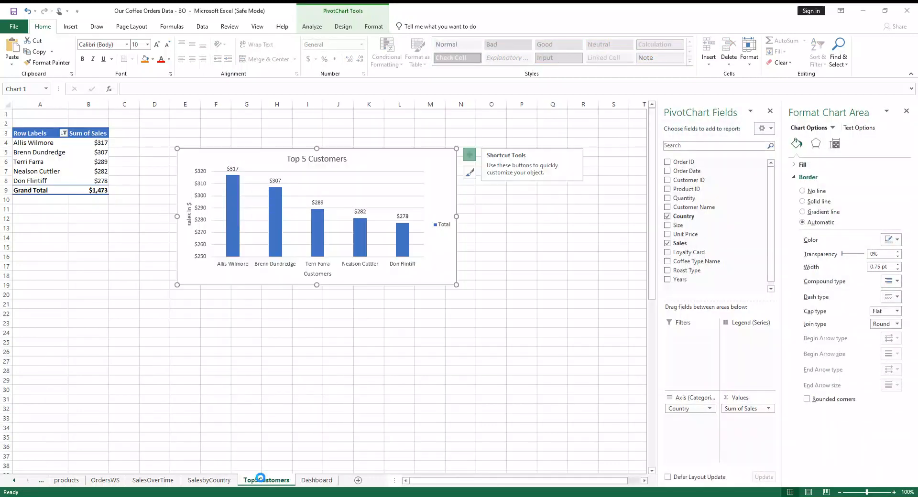
pyautogui.rightClick(363, 161)
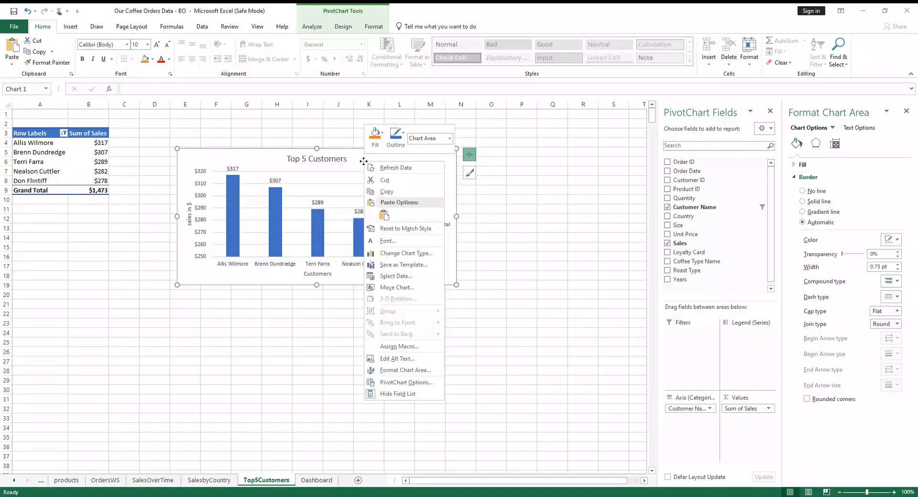
pyautogui.click(399, 196)
pyautogui.click(317, 480)
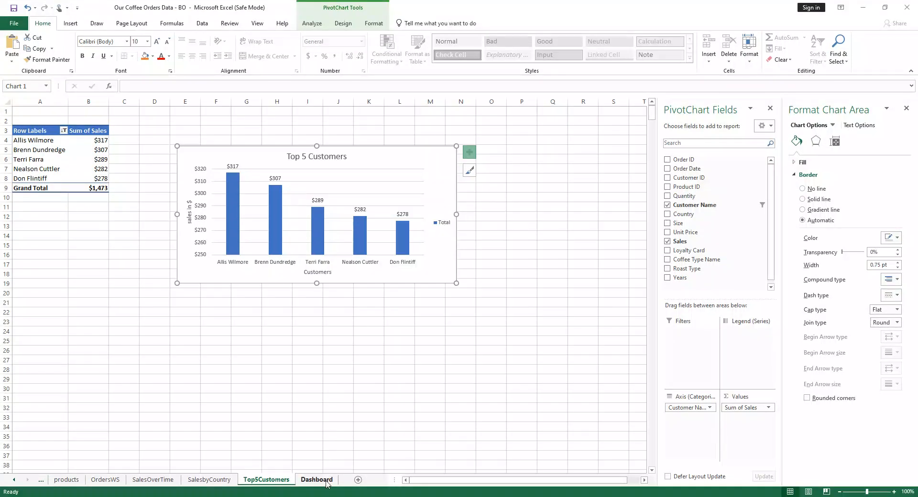
pyautogui.scroll(4, 458, 223)
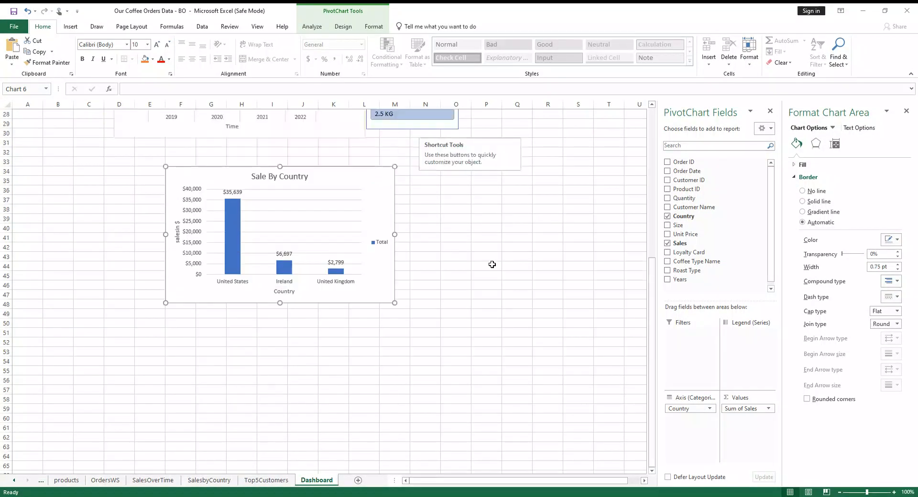
pyautogui.click(458, 229)
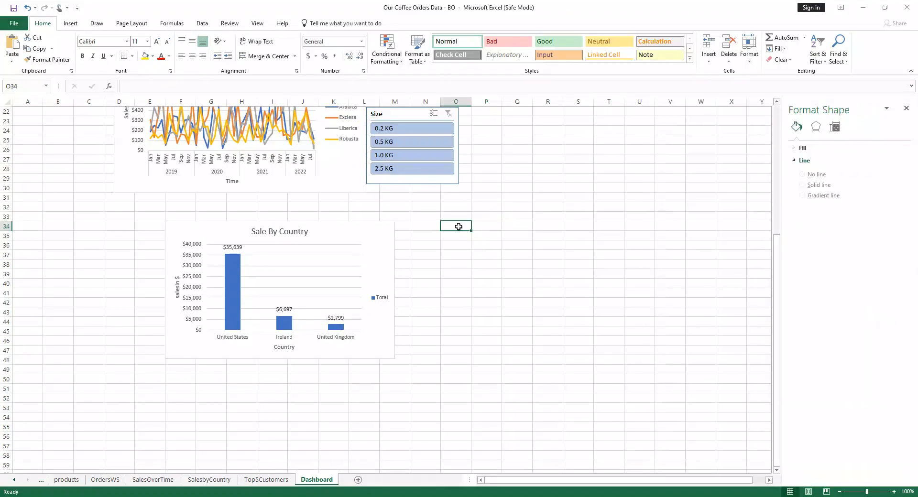
pyautogui.hotkey('ctrl', 'v')
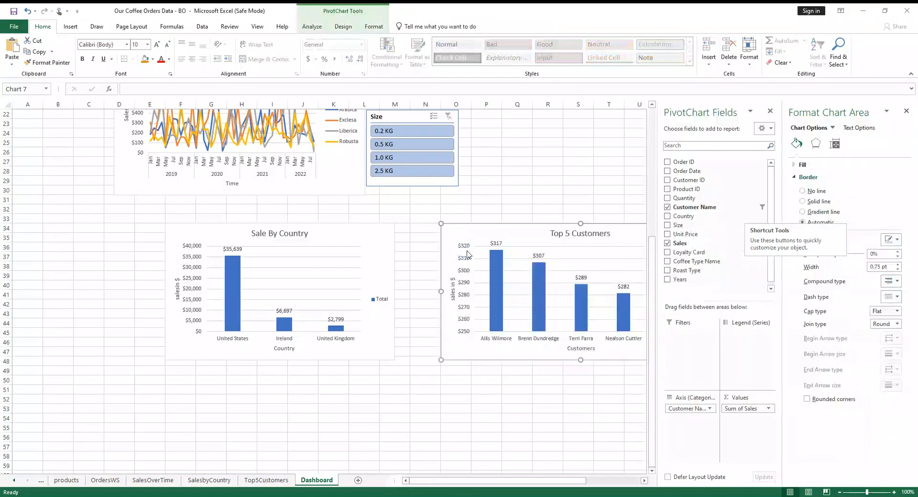
# Zoom the Dashboard sheet out to 75% to view the pasted charts together
pyautogui.moveTo(454, 480); pyautogui.dragTo(467, 480)
pyautogui.scroll(5, 350, 403)
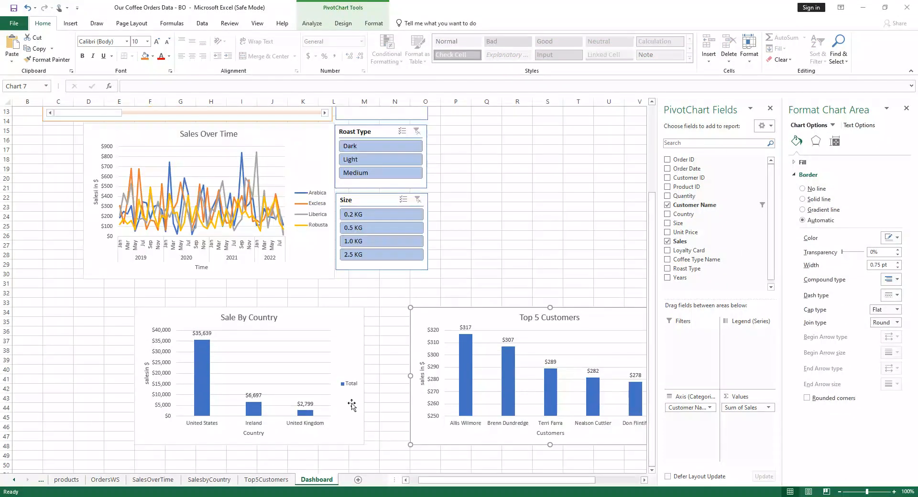
pyautogui.scroll(-3, 368, 397)
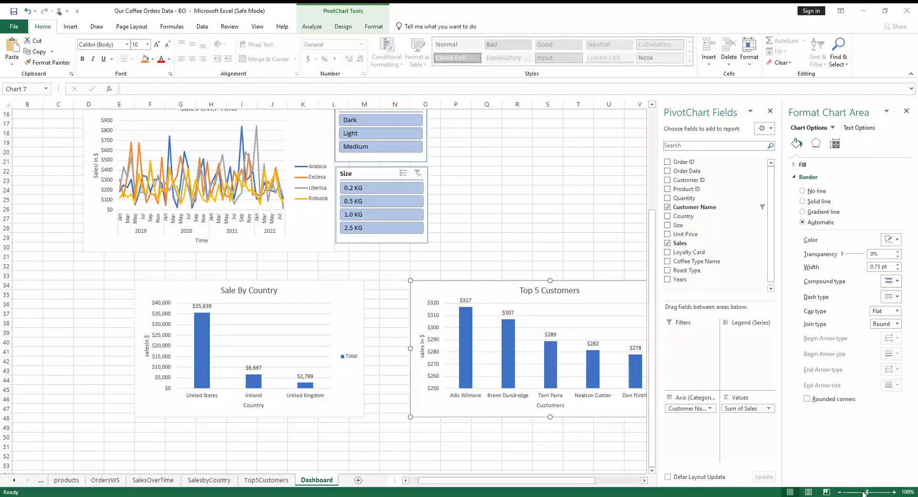
pyautogui.moveTo(864, 493); pyautogui.dragTo(860, 493)
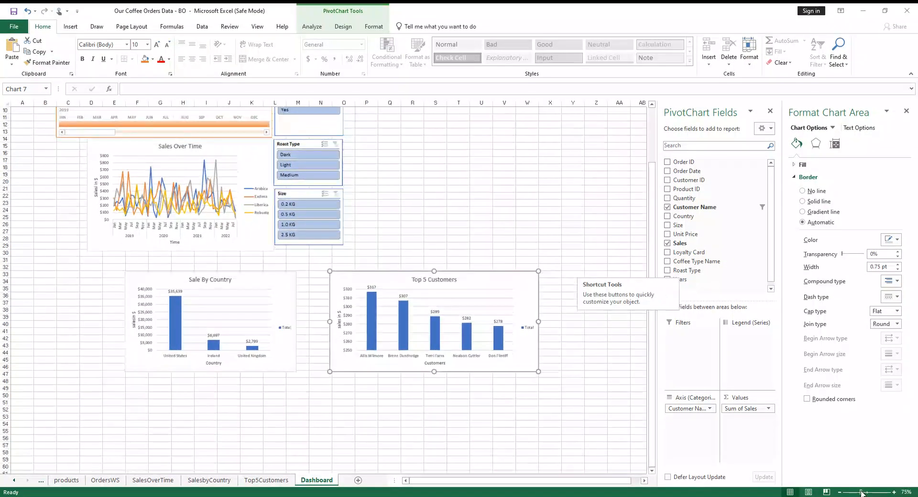
# Move the Top 5 Customers chart up and spread the Roast Type, Loyalty Card and Size slicers apart around the timeline
pyautogui.scroll(3, 354, 365)
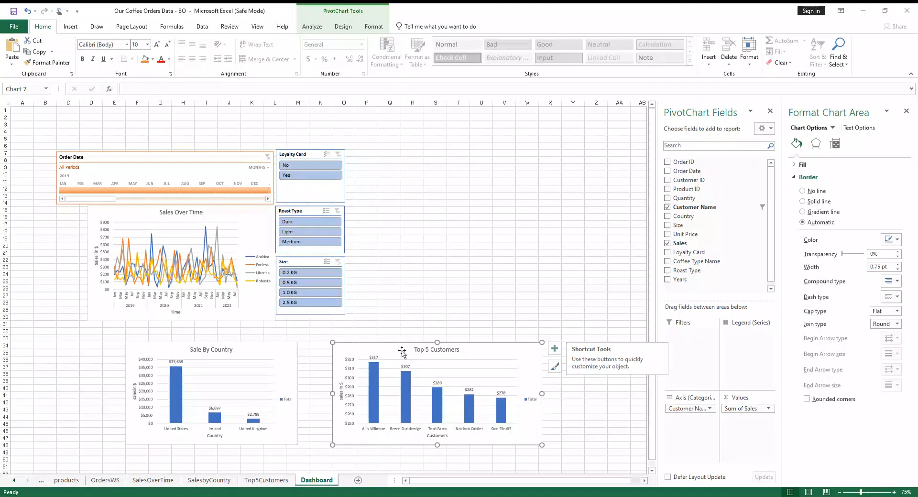
pyautogui.moveTo(404, 350); pyautogui.dragTo(407, 320)
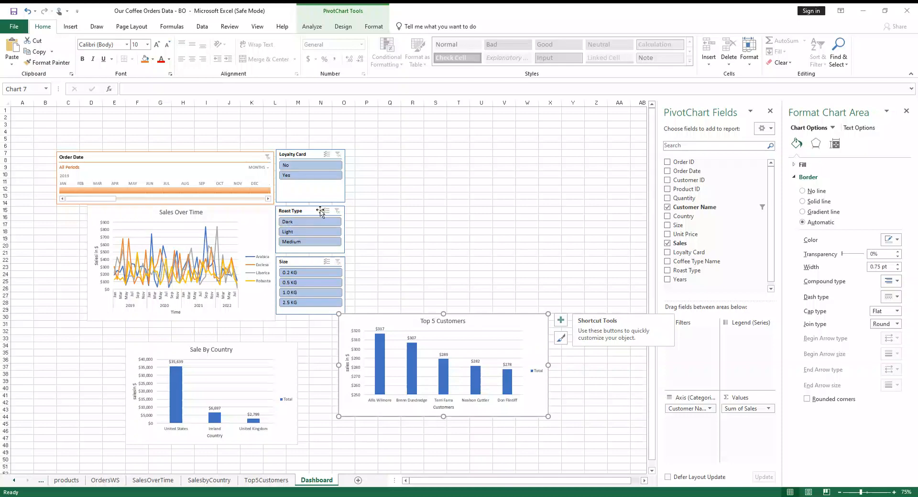
pyautogui.moveTo(318, 206); pyautogui.dragTo(487, 153)
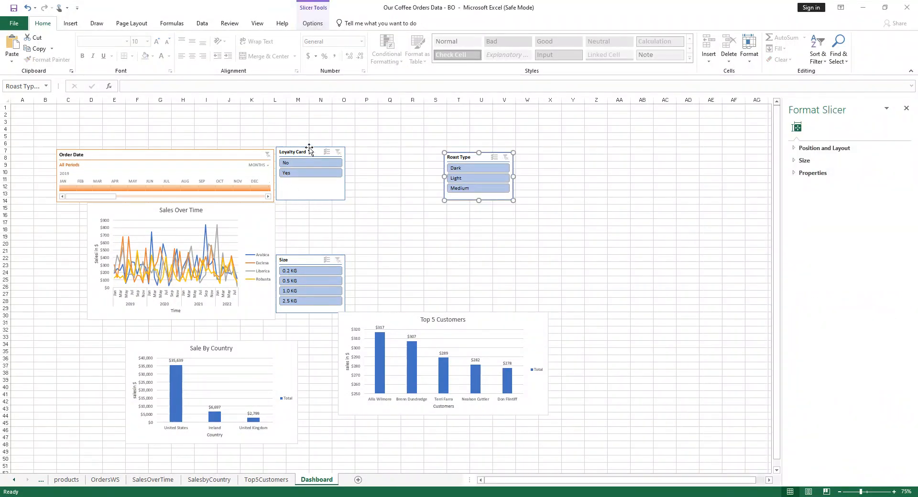
pyautogui.moveTo(310, 151); pyautogui.dragTo(373, 167)
pyautogui.moveTo(303, 260); pyautogui.dragTo(41, 183)
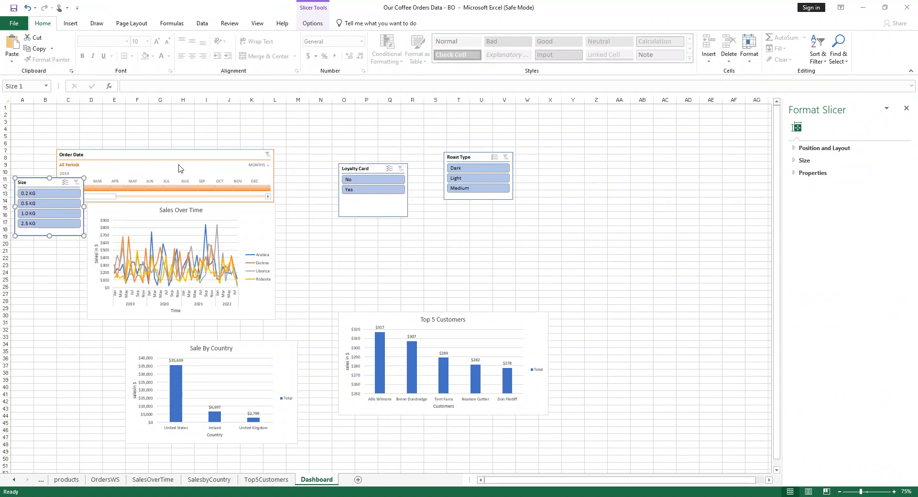
# Lower the Sales Over Time chart and line up the Size slicer at column A with the Order Date timeline beside it at row 9
pyautogui.click(233, 209)
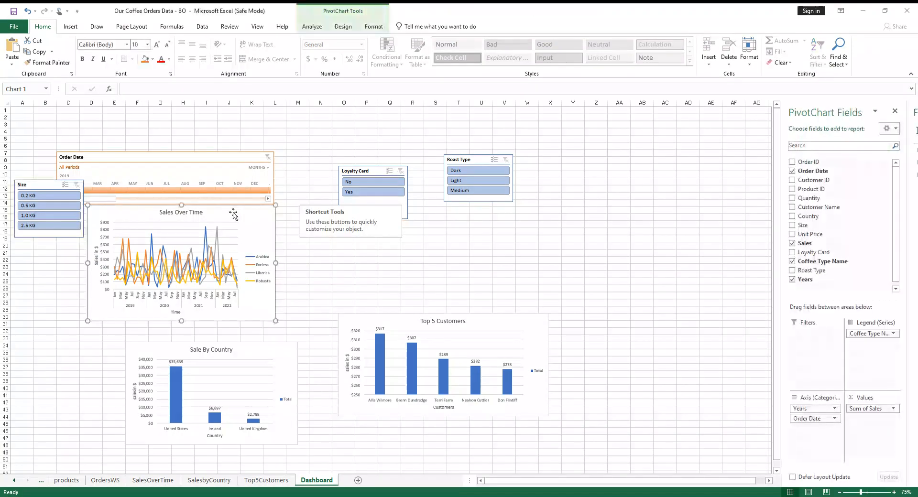
pyautogui.moveTo(234, 209); pyautogui.dragTo(233, 236)
pyautogui.moveTo(187, 157); pyautogui.dragTo(246, 164)
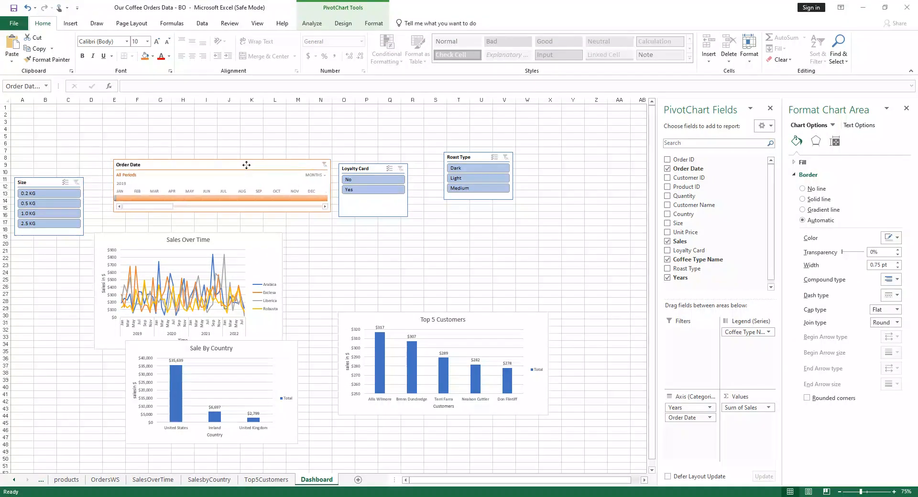
pyautogui.moveTo(55, 183); pyautogui.dragTo(52, 170)
pyautogui.moveTo(213, 166); pyautogui.dragTo(179, 169)
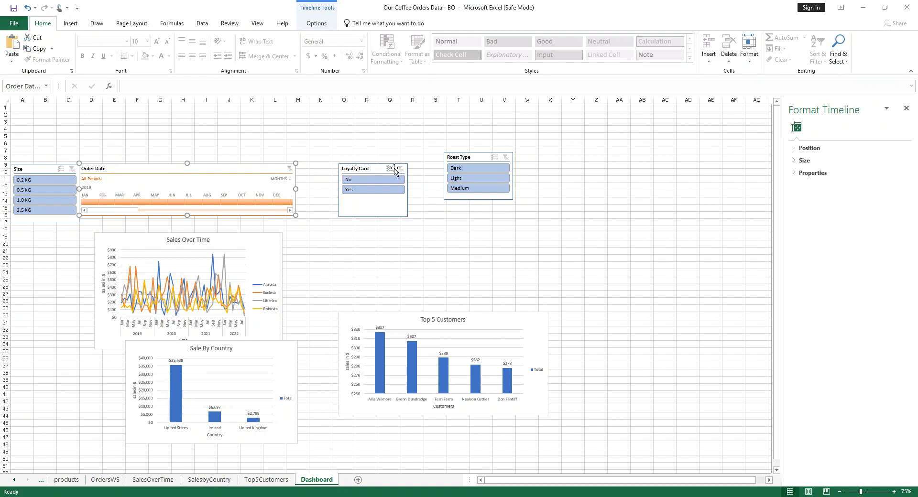
# Move the Loyalty Card slicer out of the way and enlarge the Order Date timeline to reach column S and row 17
pyautogui.moveTo(376, 171); pyautogui.dragTo(529, 230)
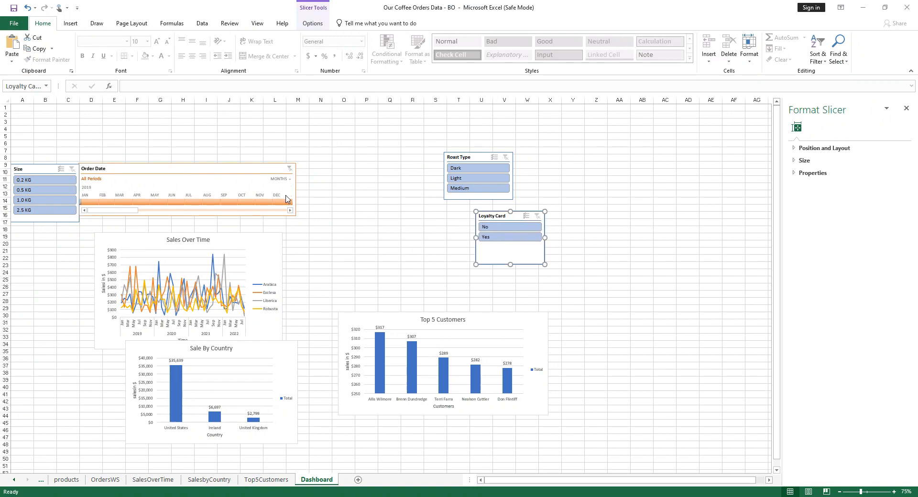
pyautogui.click(262, 186)
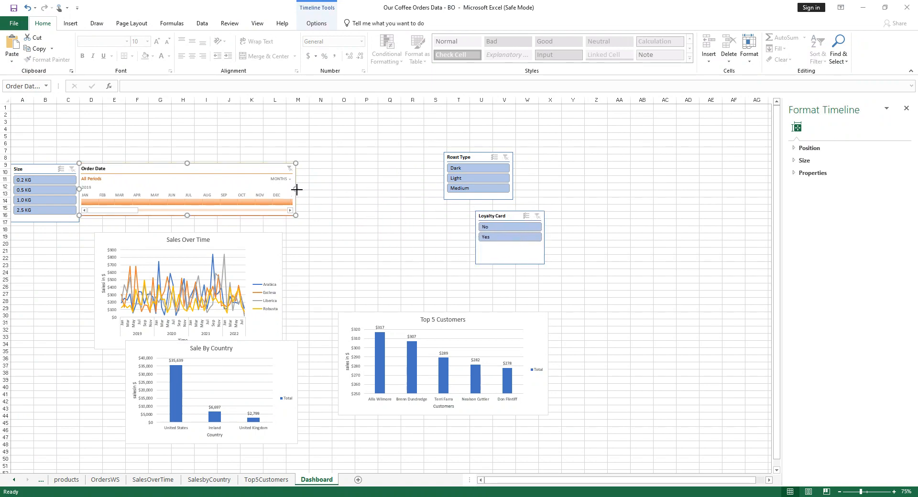
pyautogui.moveTo(296, 190); pyautogui.dragTo(397, 188)
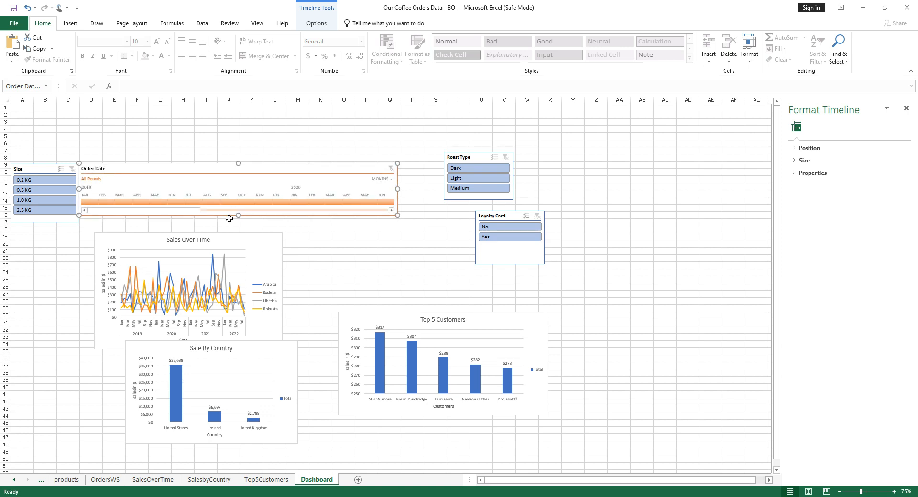
pyautogui.moveTo(239, 215); pyautogui.dragTo(246, 222)
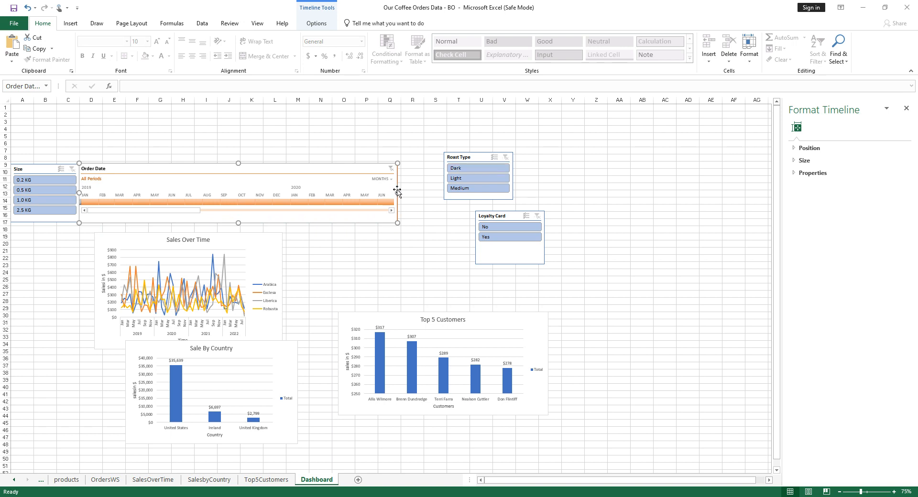
pyautogui.moveTo(397, 192); pyautogui.dragTo(435, 193)
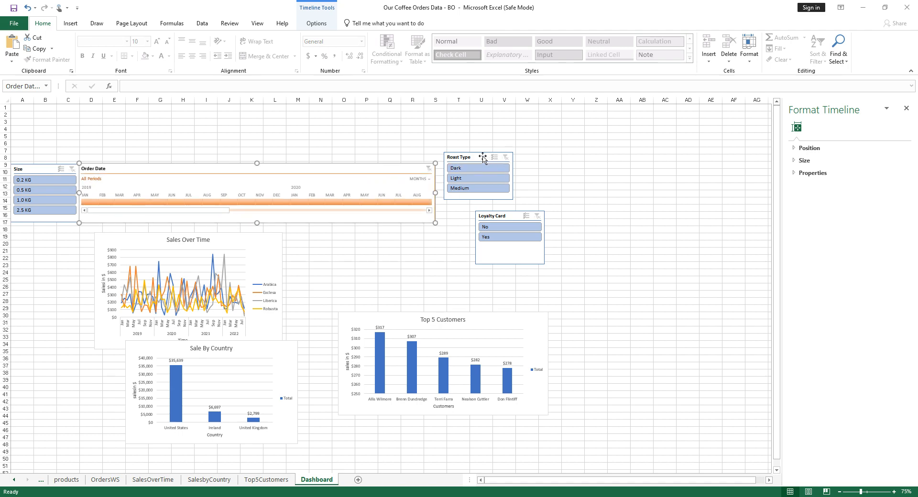
# Align the Roast Type slicer with the timeline at row 9, widen it and set its layout to 3 columns
pyautogui.moveTo(482, 156)
pyautogui.mouseDown()
pyautogui.moveTo(470, 167)
pyautogui.moveTo(481, 166)
pyautogui.mouseUp()
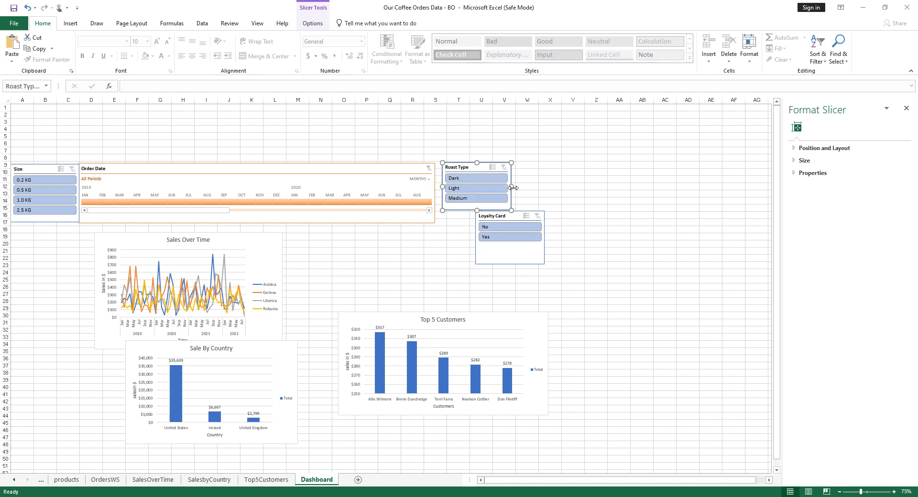
pyautogui.moveTo(513, 188); pyautogui.dragTo(527, 187)
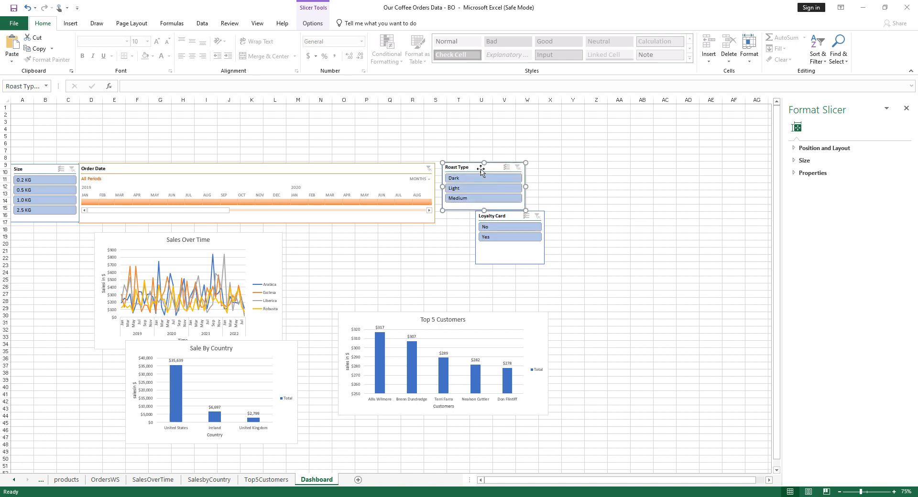
pyautogui.click(797, 149)
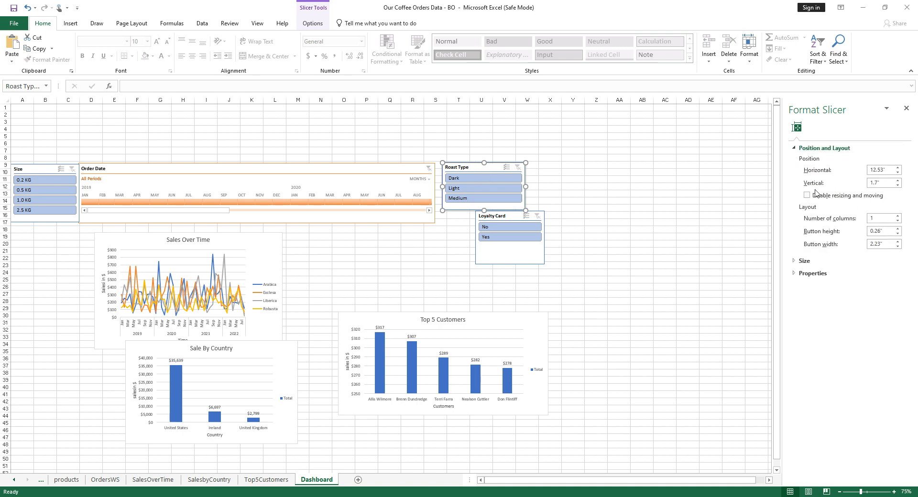
pyautogui.click(874, 219)
pyautogui.click(686, 237)
pyautogui.click(486, 168)
pyautogui.moveTo(527, 187); pyautogui.dragTo(540, 187)
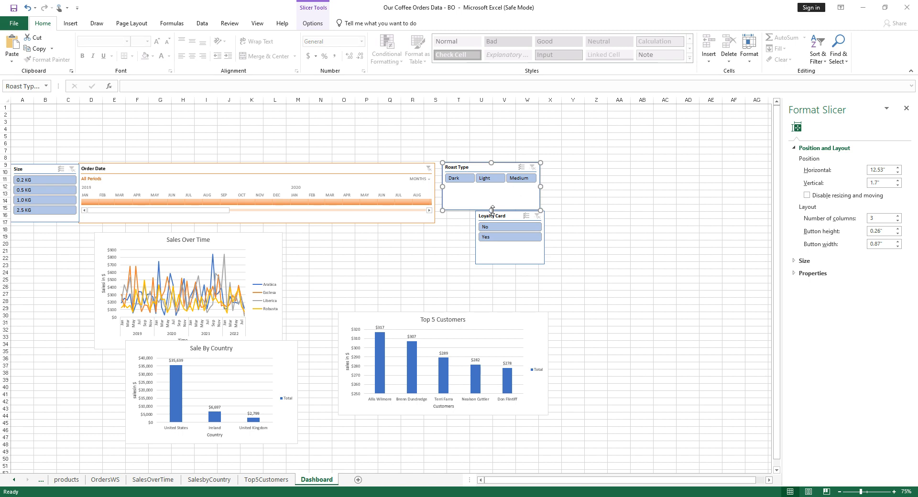
# Set the Loyalty Card slicer's layout to 2 columns
pyautogui.click(514, 216)
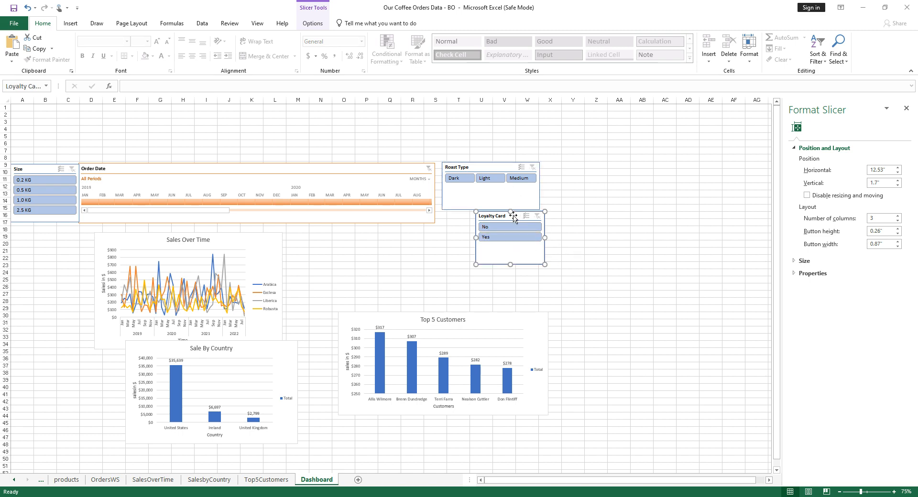
pyautogui.click(876, 219)
pyautogui.write('2')
pyautogui.click(686, 273)
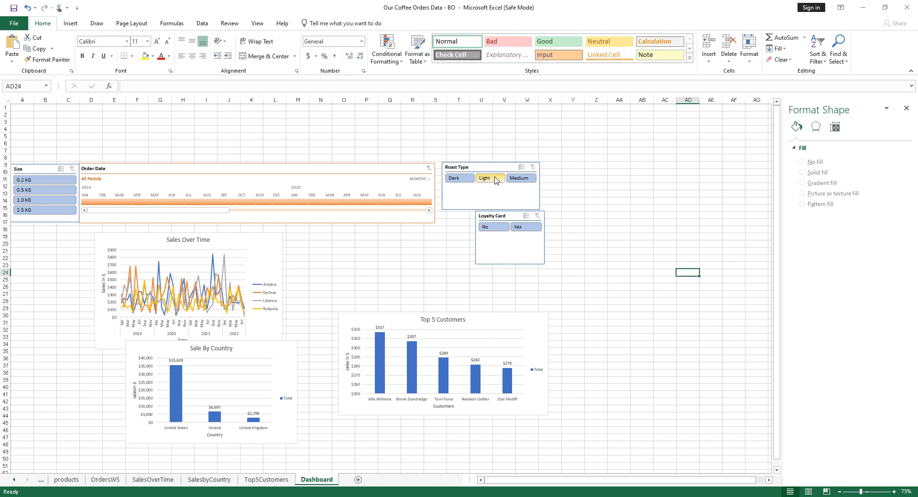
# Shorten the Roast Type and Loyalty Card slicers and stack them against the timeline's right end
pyautogui.click(488, 165)
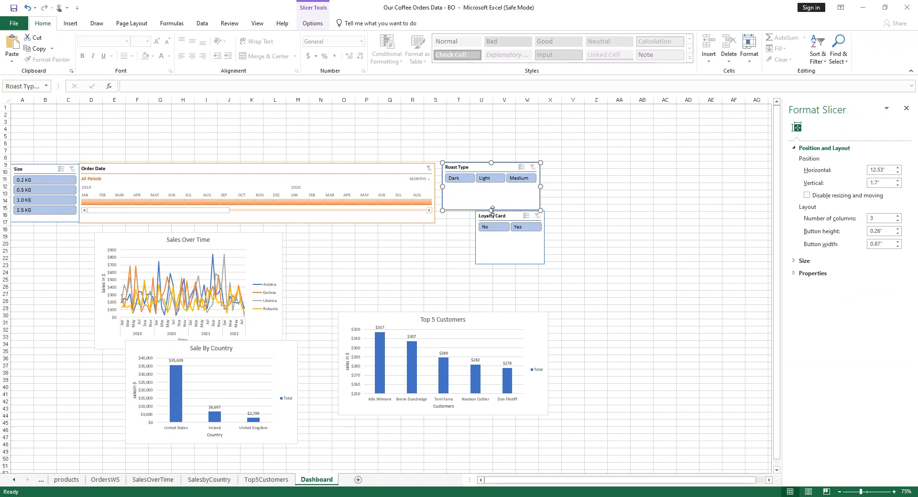
pyautogui.moveTo(492, 210); pyautogui.dragTo(495, 168)
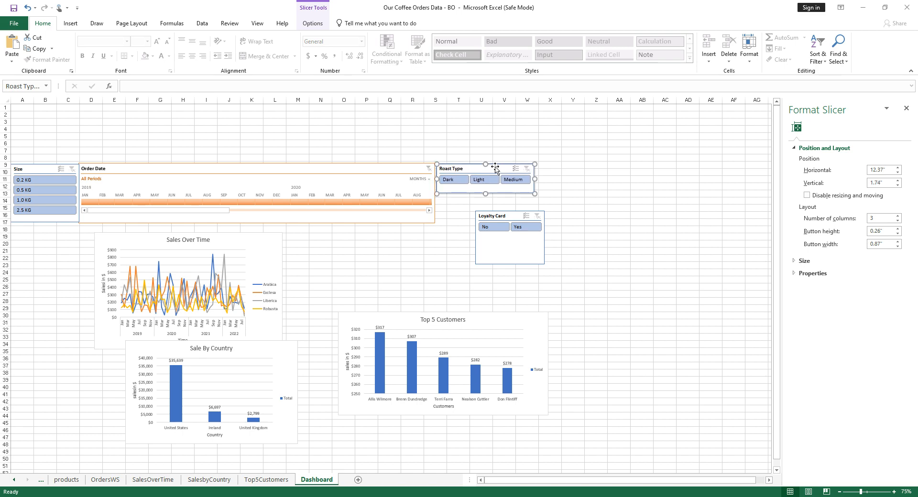
pyautogui.click(508, 254)
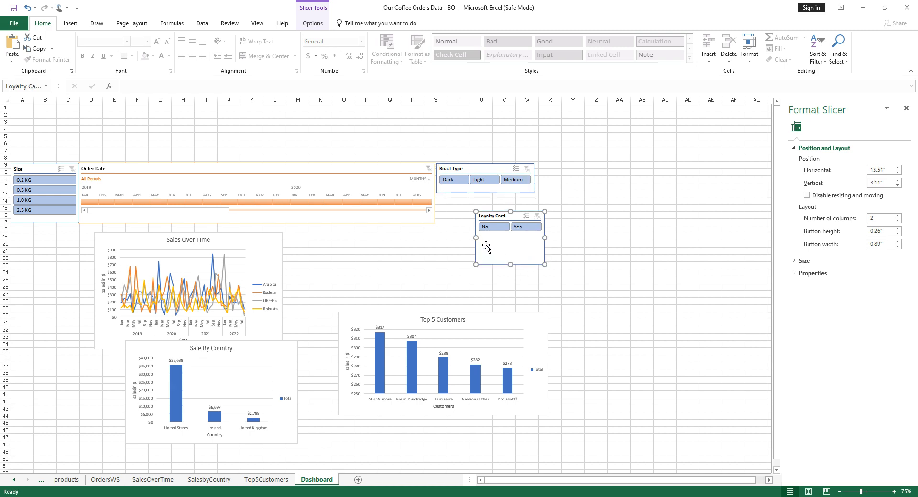
pyautogui.moveTo(474, 238); pyautogui.dragTo(456, 238)
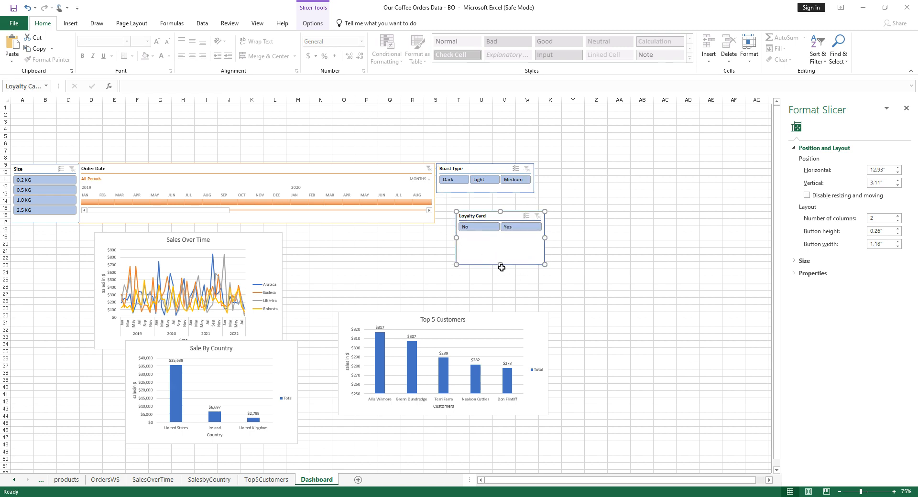
pyautogui.moveTo(498, 264); pyautogui.dragTo(472, 198)
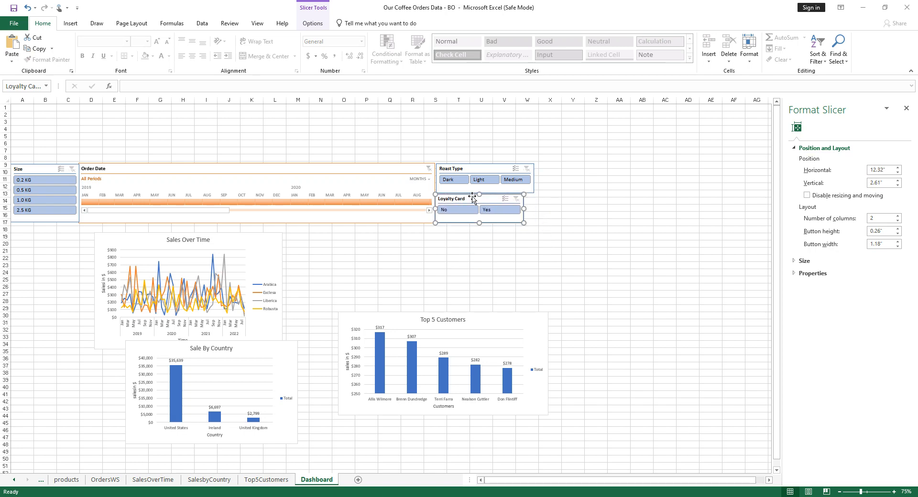
# Widen the Loyalty Card slicer to match the Roast Type slicer and fine-tune the alignment of both
pyautogui.click(530, 209)
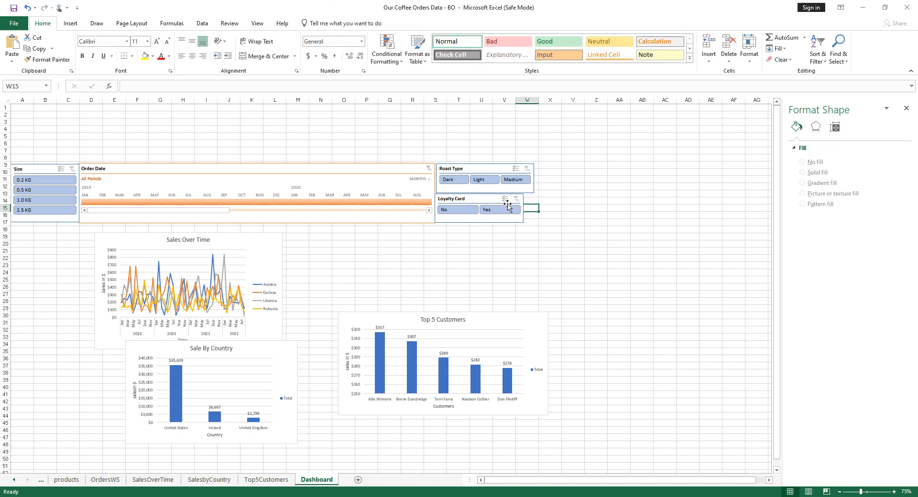
pyautogui.click(524, 209)
pyautogui.moveTo(523, 209); pyautogui.dragTo(533, 208)
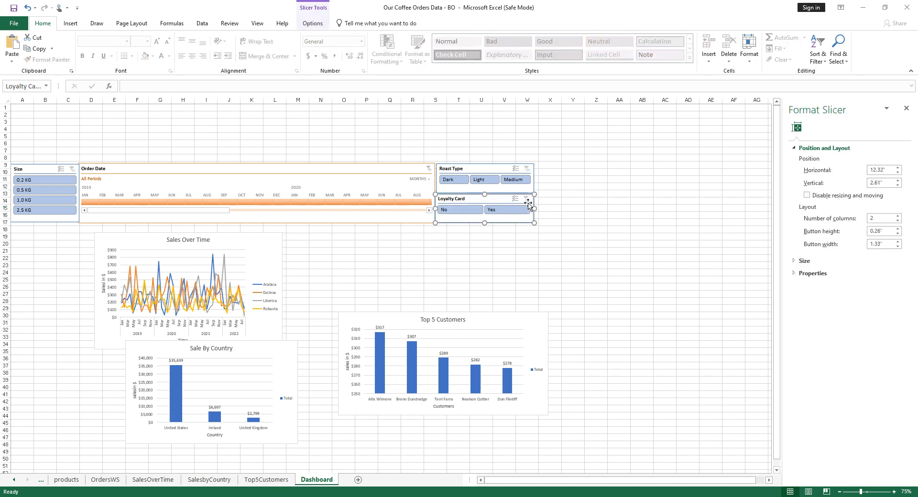
pyautogui.moveTo(477, 200); pyautogui.dragTo(477, 199)
pyautogui.moveTo(480, 169); pyautogui.dragTo(478, 171)
pyautogui.click(494, 273)
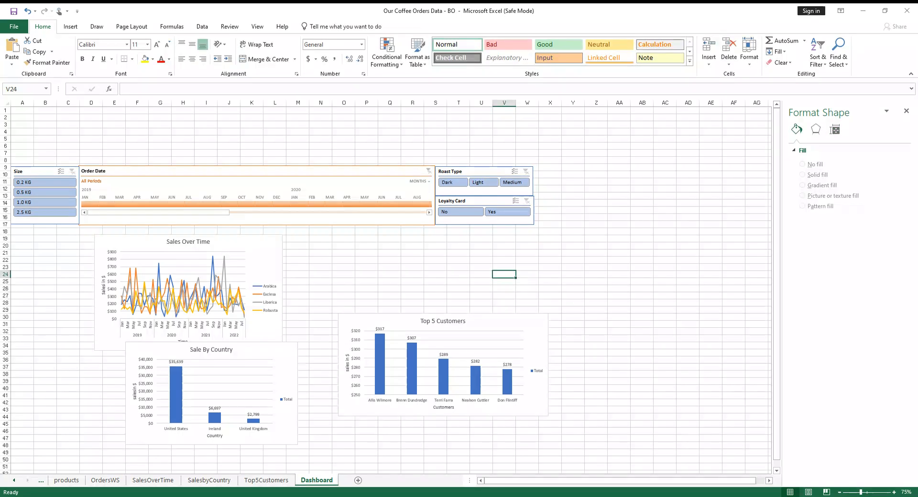
# Shift the Sales Over Time chart right and fit a narrower, taller Sale By Country chart beside it, beneath the Size slicer
pyautogui.moveTo(234, 246); pyautogui.dragTo(294, 237)
pyautogui.moveTo(247, 362); pyautogui.dragTo(105, 240)
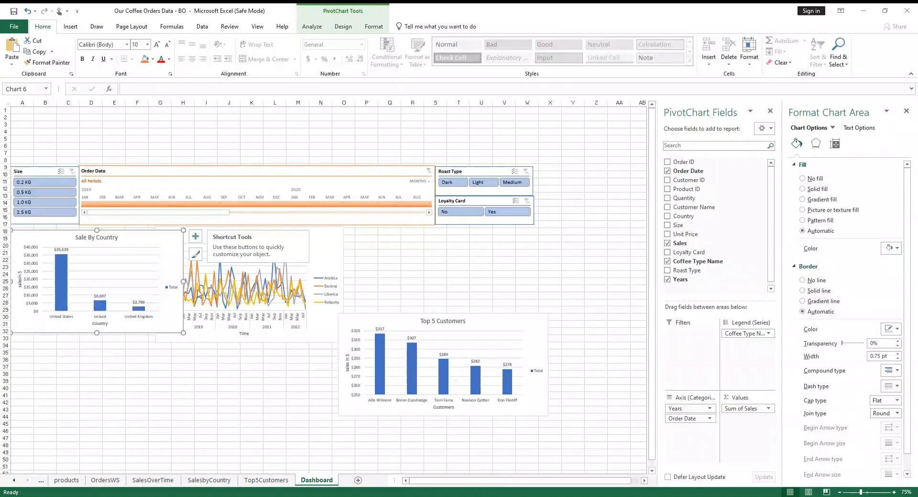
pyautogui.moveTo(184, 282); pyautogui.dragTo(156, 279)
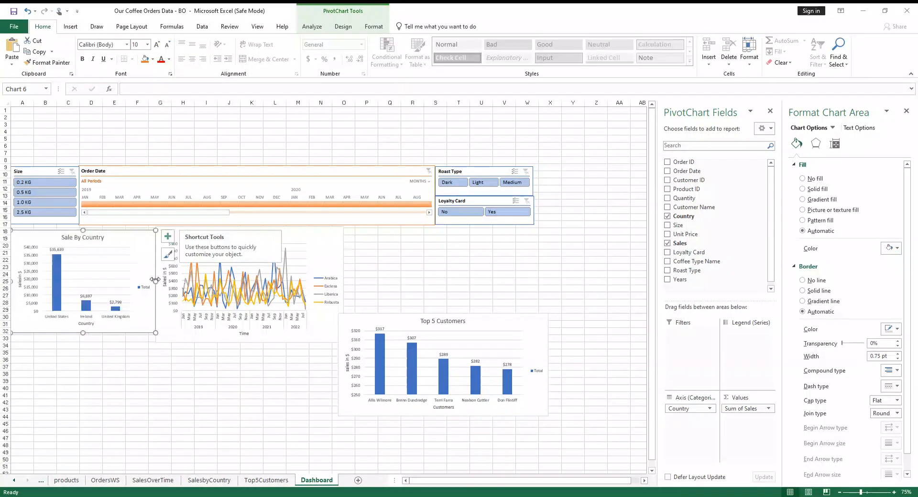
pyautogui.moveTo(82, 333); pyautogui.dragTo(83, 343)
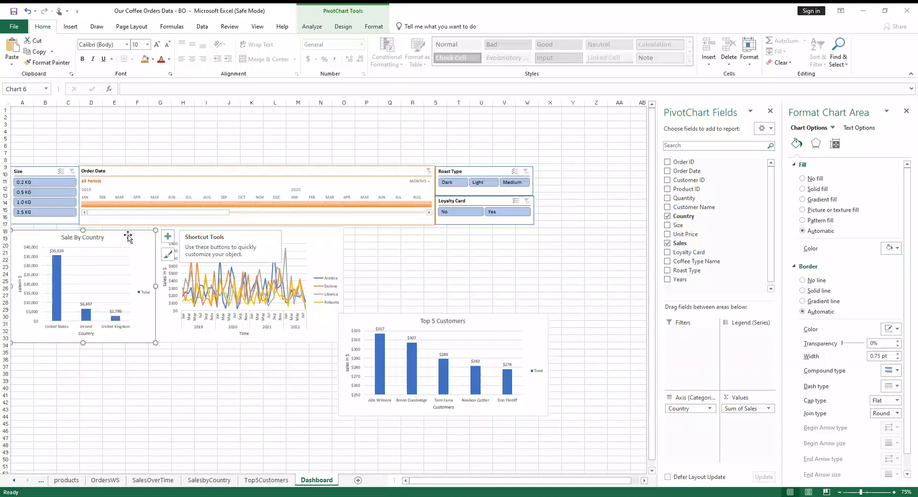
pyautogui.moveTo(128, 236); pyautogui.dragTo(124, 233)
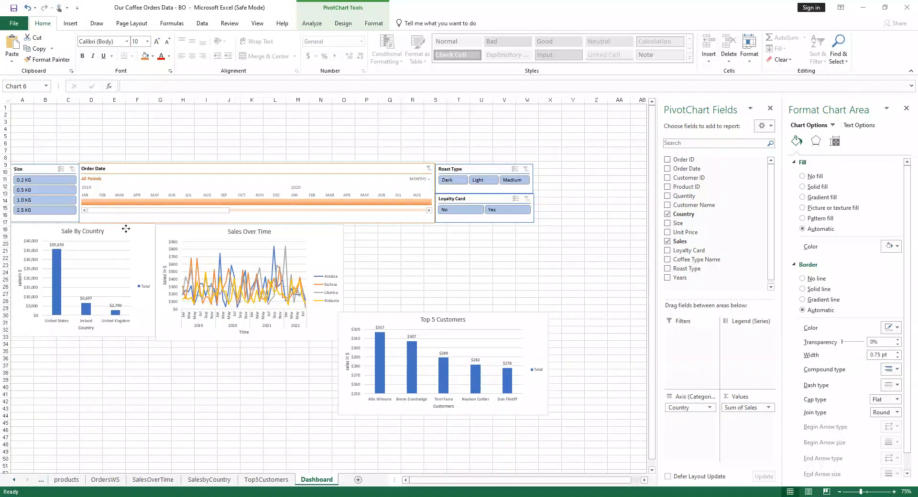
# Move the Top 5 Customers chart up beneath the timeline and Loyalty Card slicer, narrowing it to end near column W
pyautogui.click(513, 317)
pyautogui.moveTo(513, 317); pyautogui.dragTo(526, 234)
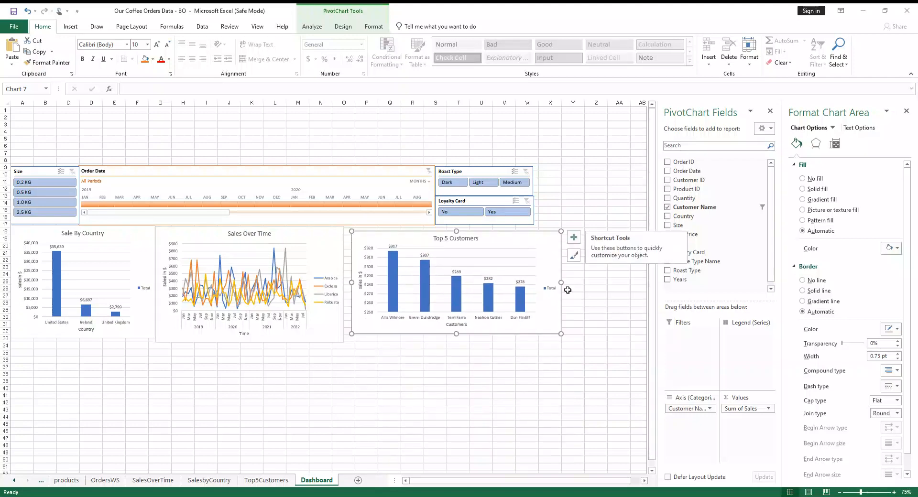
pyautogui.moveTo(562, 285); pyautogui.dragTo(518, 281)
pyautogui.moveTo(497, 239); pyautogui.dragTo(512, 231)
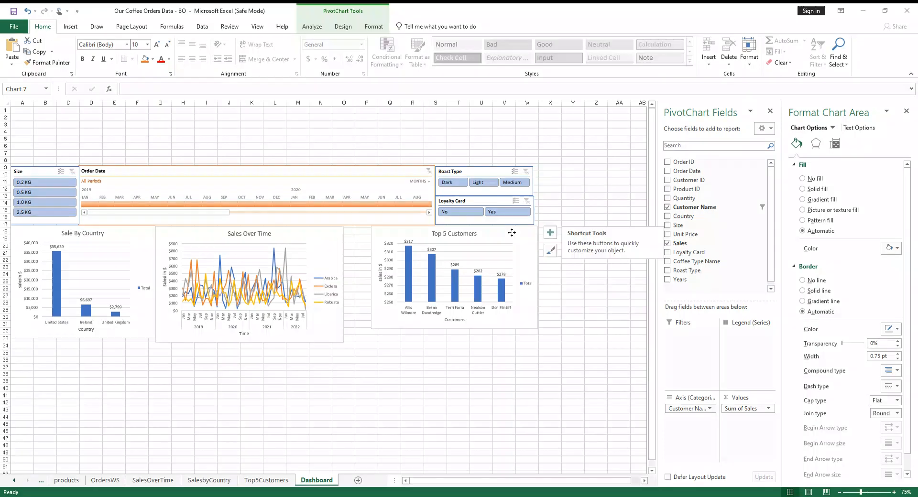
# Widen the Roast Type and Loyalty Card slicers to line up with the right edge of the Top 5 Customers chart
pyautogui.click(492, 172)
pyautogui.moveTo(532, 181); pyautogui.dragTo(540, 182)
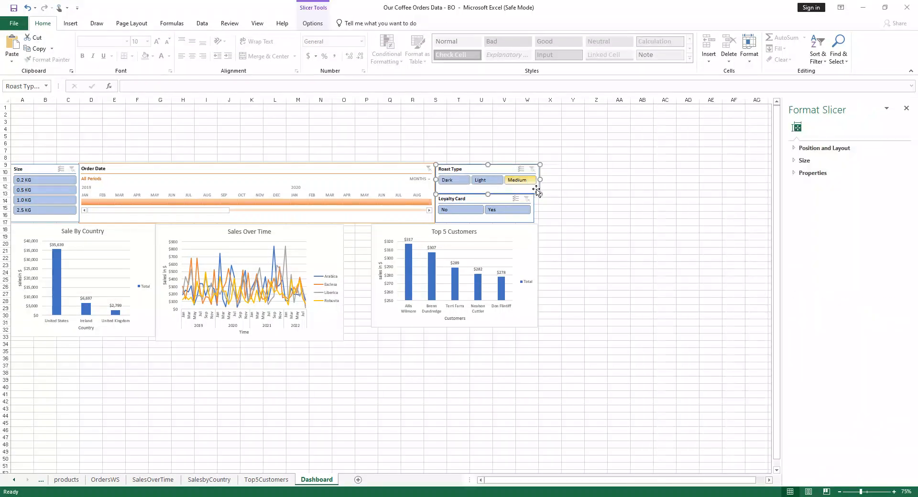
pyautogui.click(497, 203)
pyautogui.moveTo(535, 209); pyautogui.dragTo(539, 209)
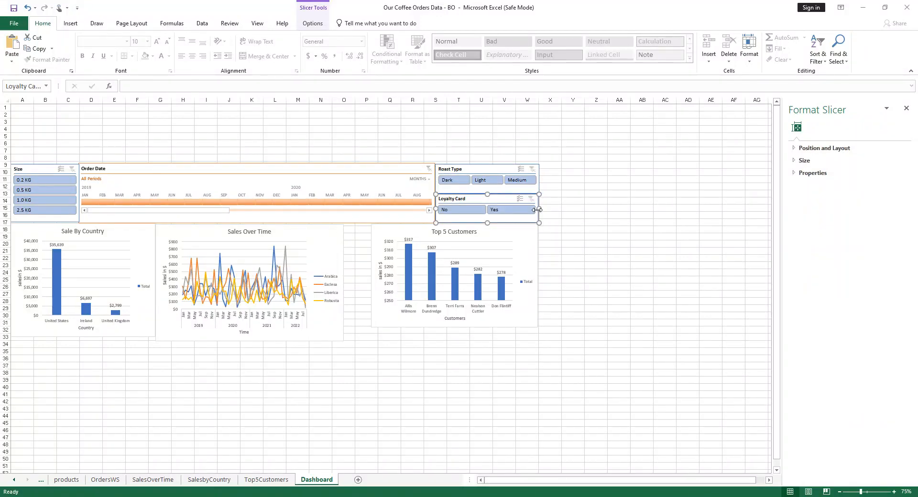
# Narrow the Top 5 Customers chart slightly from its left side and extend its bottom edge down a little
pyautogui.click(506, 231)
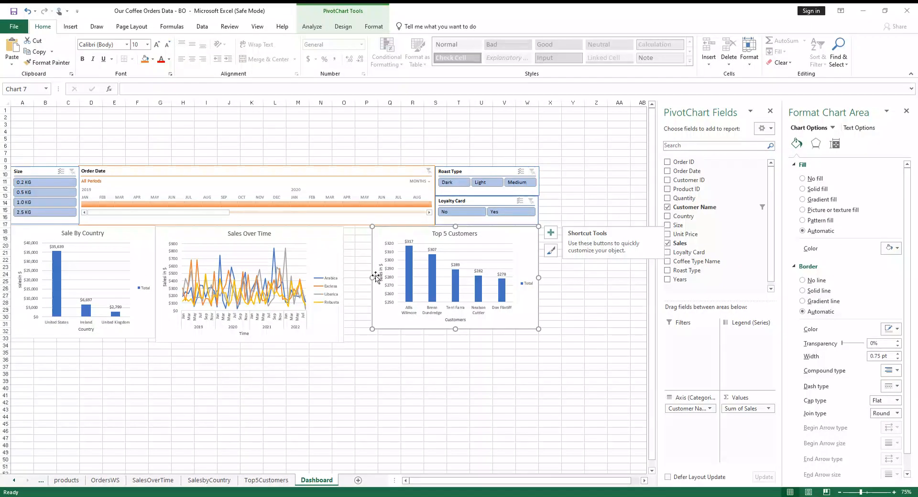
pyautogui.moveTo(375, 277); pyautogui.dragTo(381, 275)
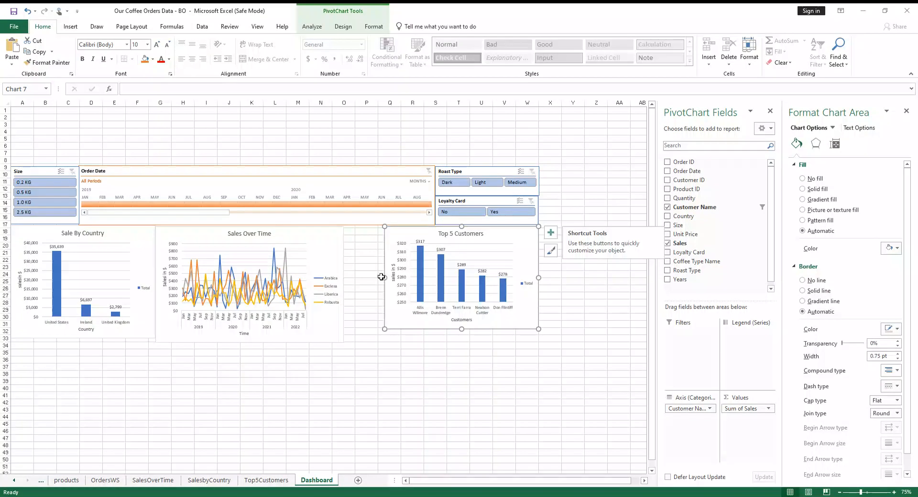
pyautogui.moveTo(464, 330); pyautogui.dragTo(468, 334)
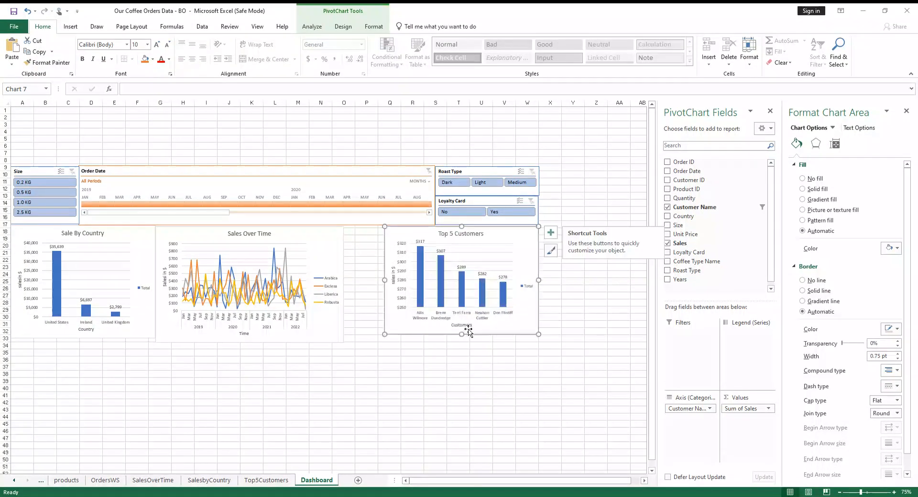
# Narrow the Sale By Country chart and widen the Sales Over Time chart to fill the space up to both neighbouring charts
pyautogui.click(312, 231)
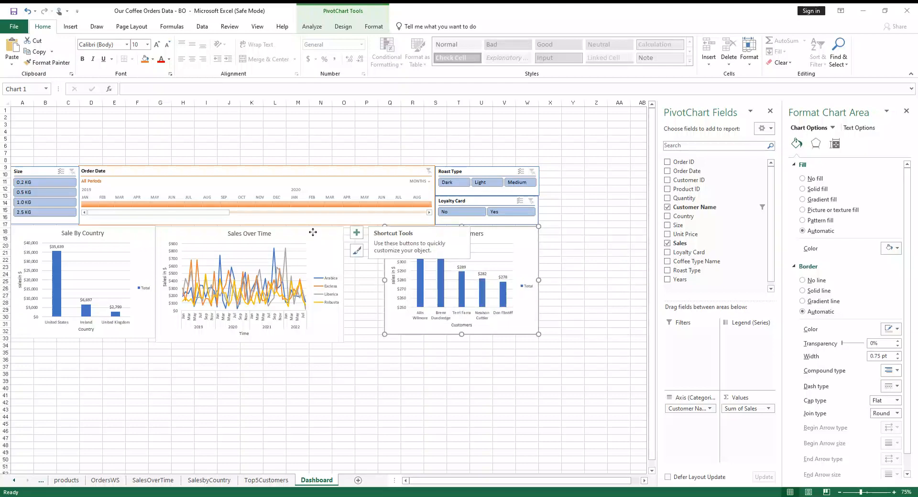
pyautogui.moveTo(346, 286); pyautogui.dragTo(382, 280)
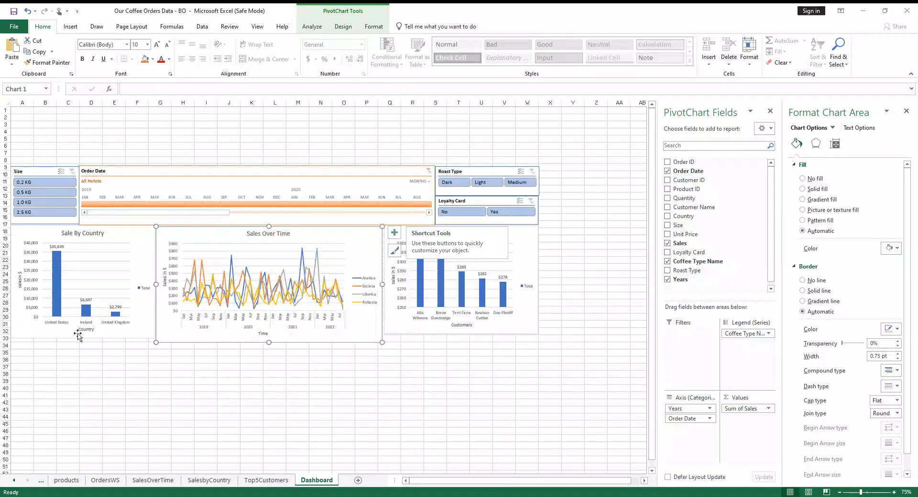
pyautogui.click(128, 234)
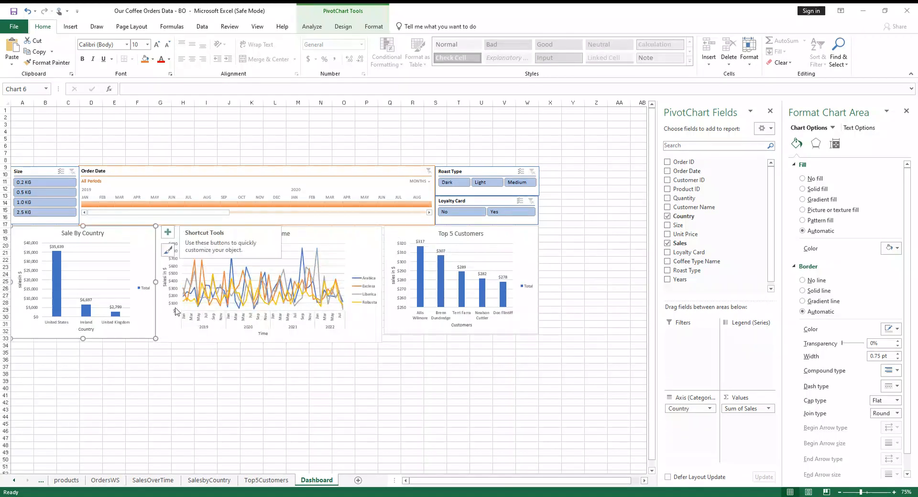
pyautogui.moveTo(156, 282); pyautogui.dragTo(140, 282)
pyautogui.click(158, 286)
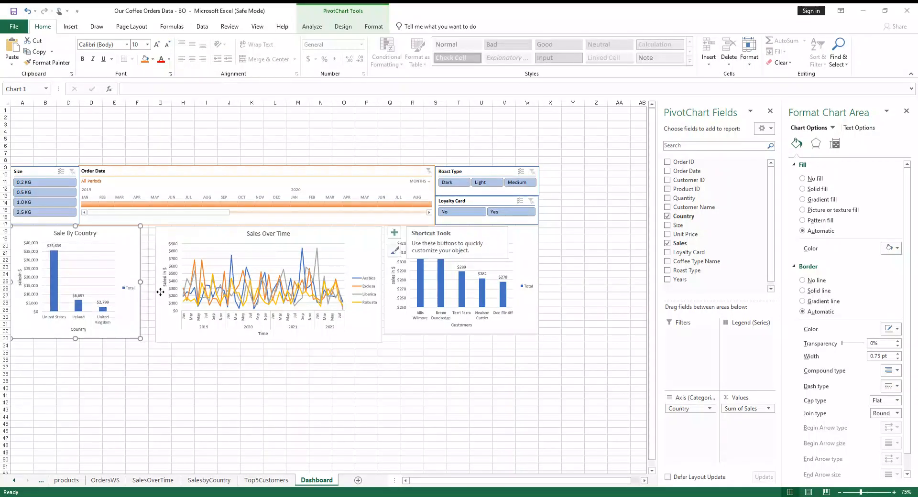
pyautogui.moveTo(156, 284); pyautogui.dragTo(141, 285)
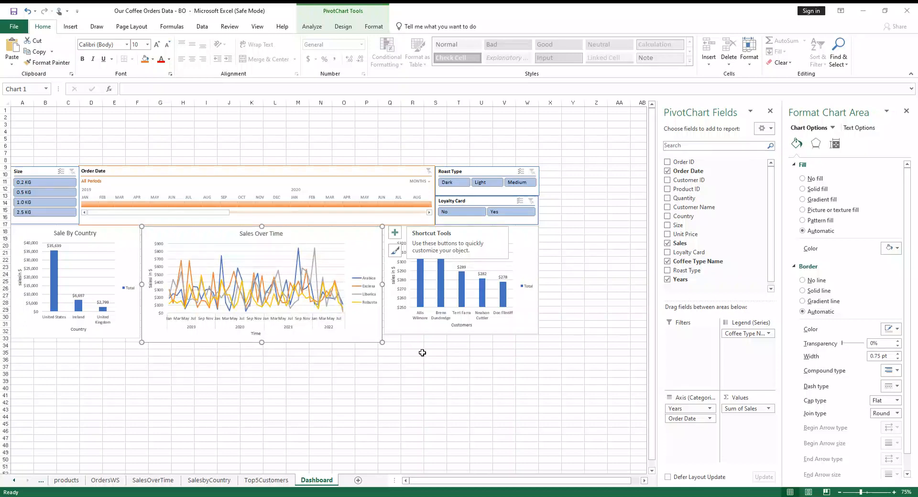
# Lengthen the Sale By Country and Top 5 Customers charts to line up with the Sales Over Time chart's bottom edge, viewing the sheet at 100%
pyautogui.click(63, 334)
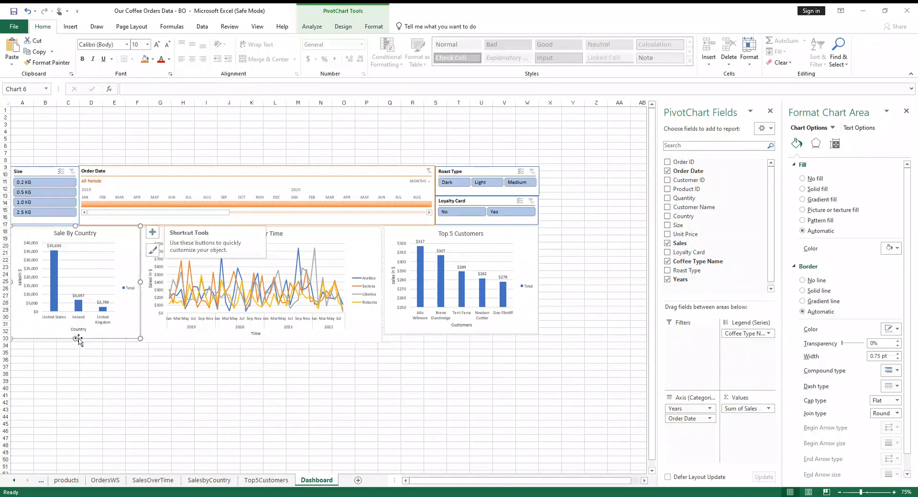
pyautogui.moveTo(74, 338); pyautogui.dragTo(75, 340)
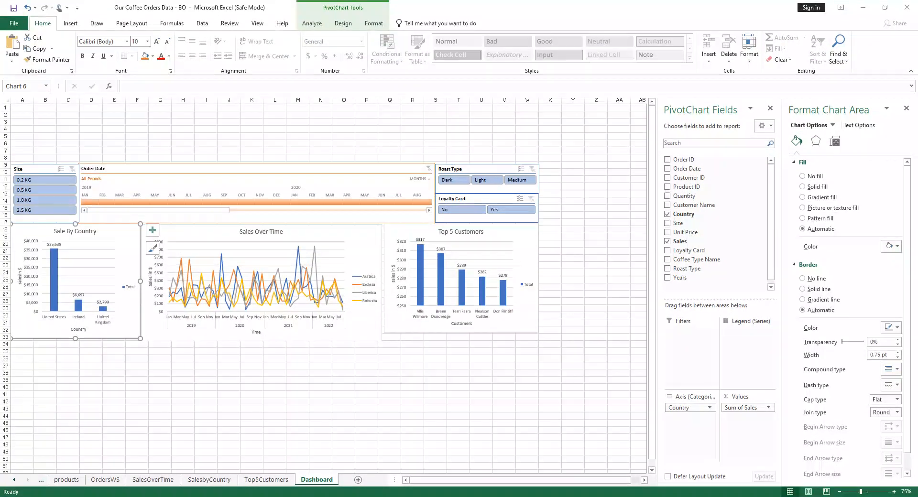
pyautogui.moveTo(862, 492); pyautogui.dragTo(867, 493)
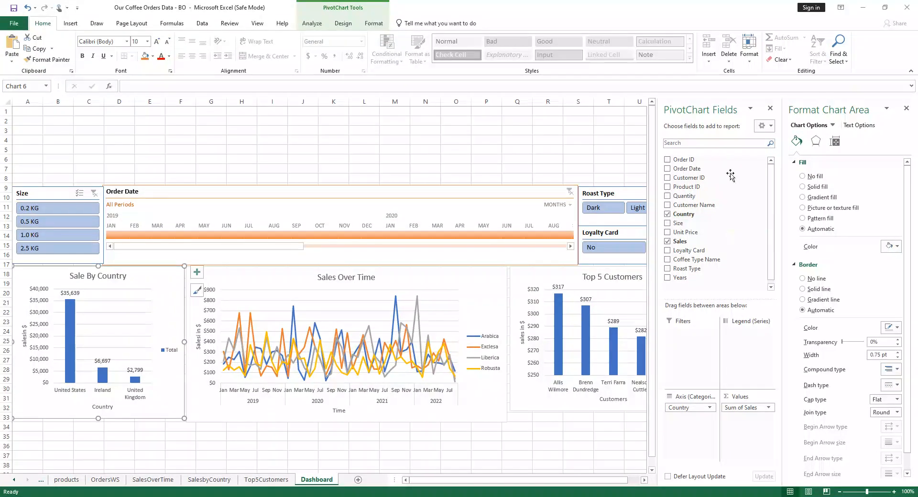
pyautogui.click(769, 110)
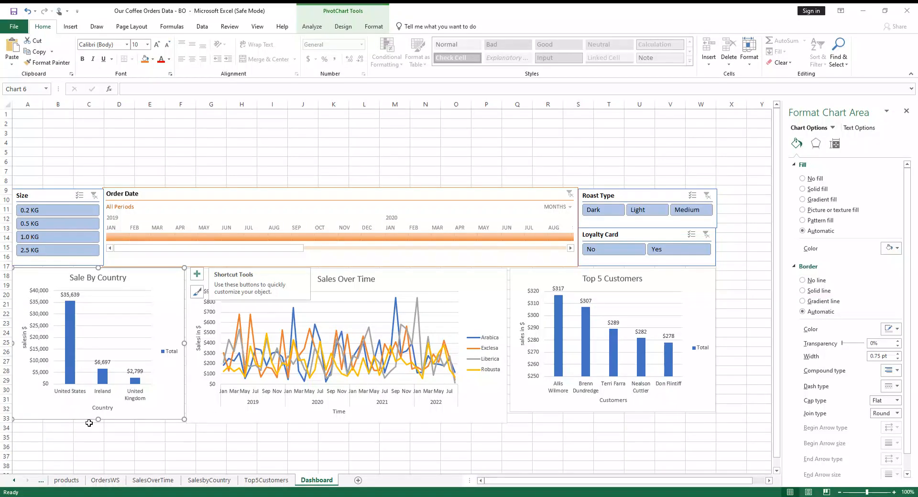
pyautogui.moveTo(98, 421); pyautogui.dragTo(102, 425)
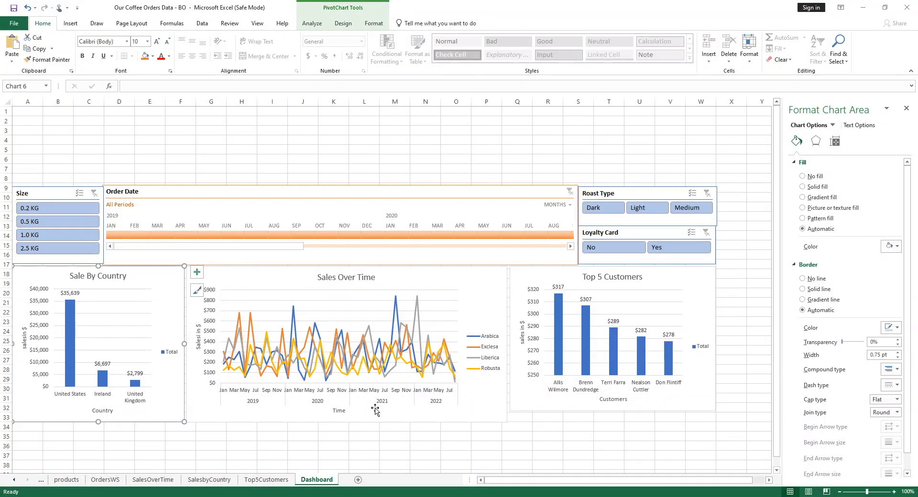
pyautogui.click(657, 278)
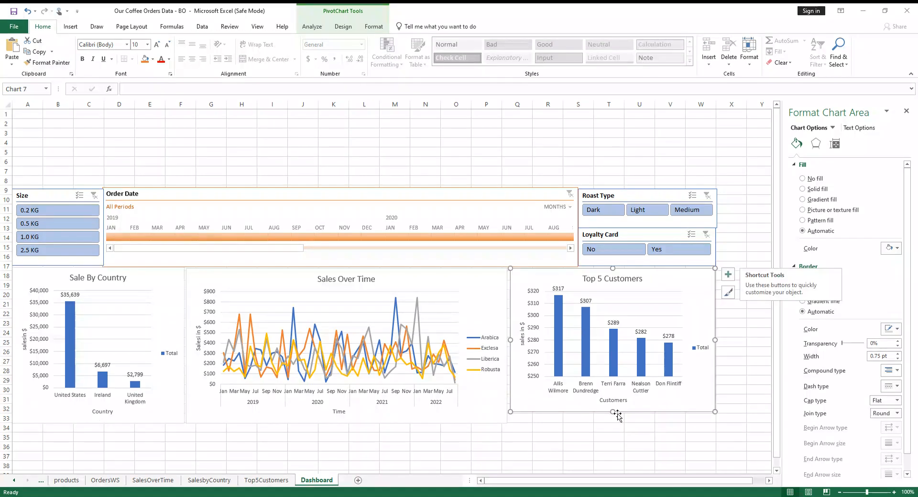
pyautogui.moveTo(614, 411); pyautogui.dragTo(612, 418)
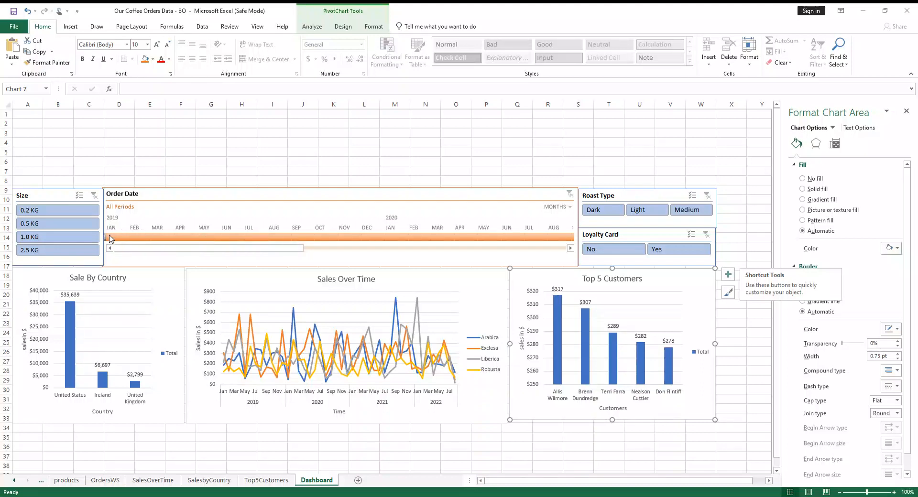
# Test the filters by limiting Order Date to Q1 - Q3 2019, Loyalty Card to No and Roast Type to Dark
pyautogui.moveTo(110, 238); pyautogui.dragTo(302, 234)
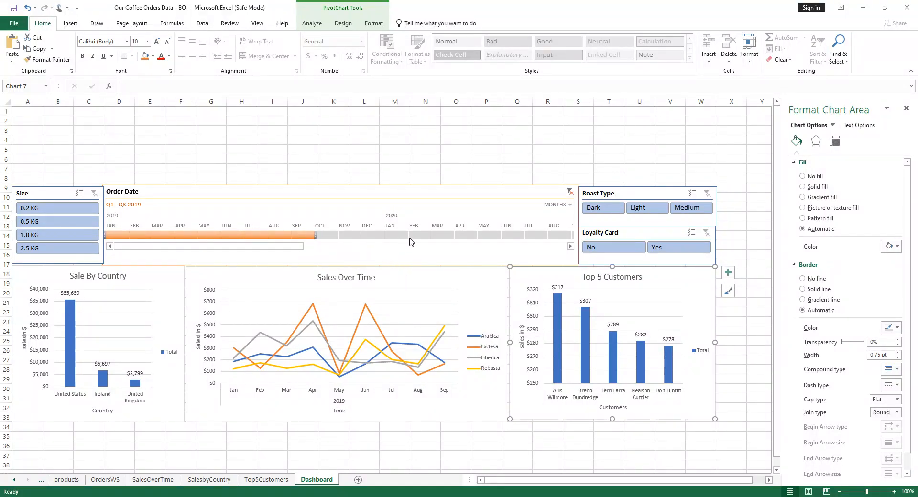
pyautogui.click(416, 258)
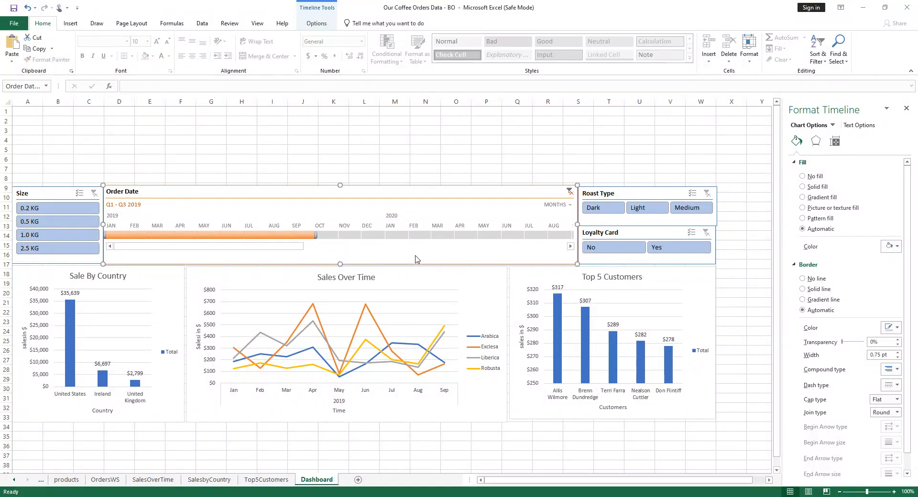
pyautogui.click(614, 253)
pyautogui.click(593, 211)
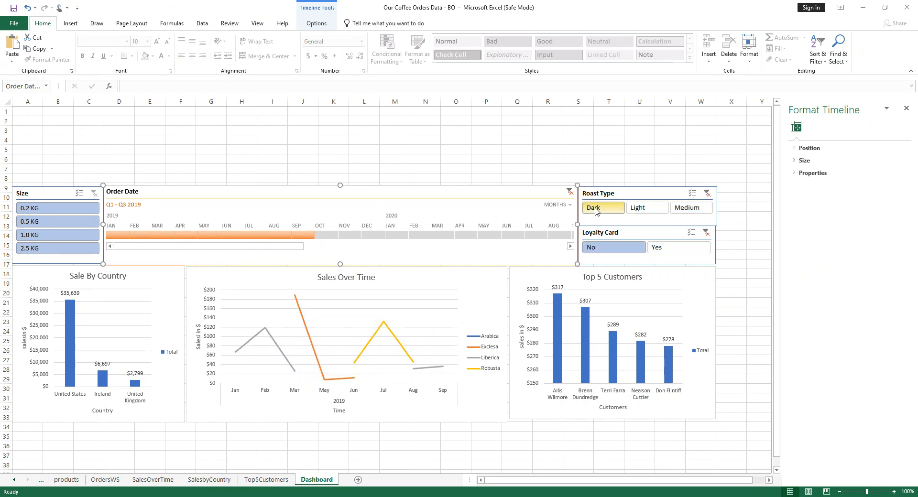
# Clear the Order Date, Roast Type and Loyalty Card filters, and test the Size slicer with 0.5 KG before clearing it as well
pyautogui.click(569, 191)
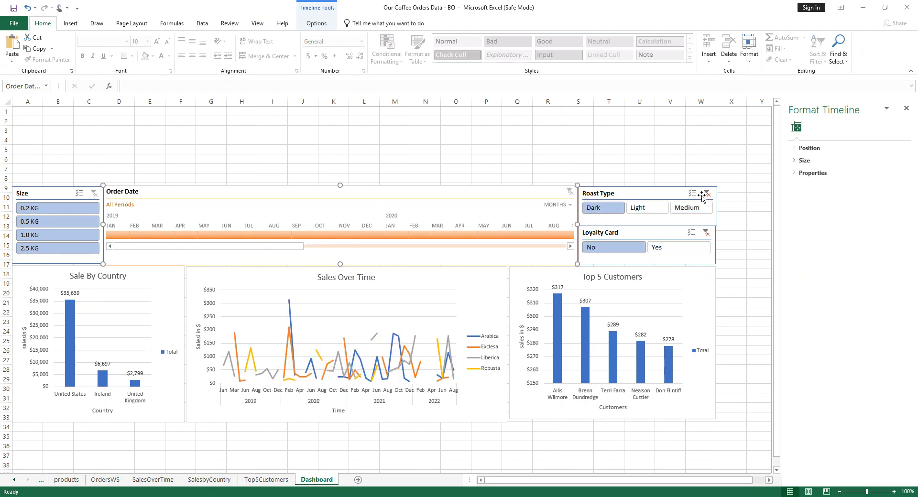
pyautogui.click(708, 193)
pyautogui.click(706, 232)
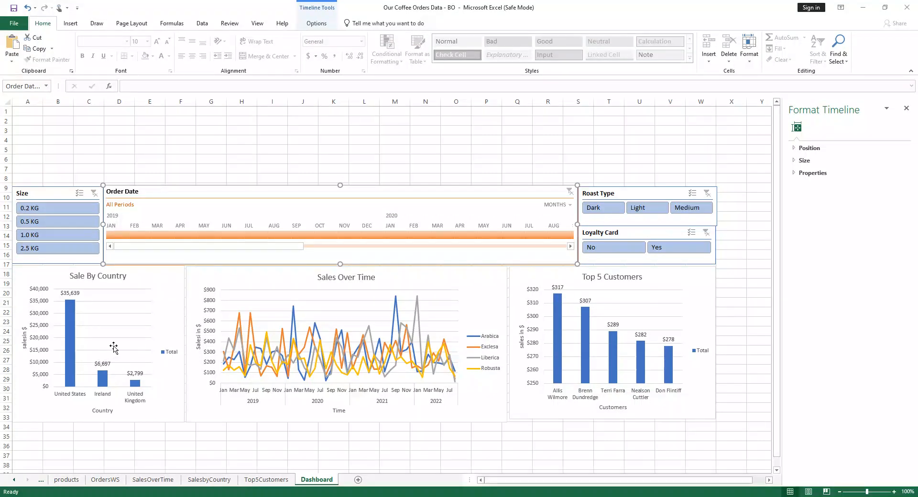
pyautogui.click(72, 220)
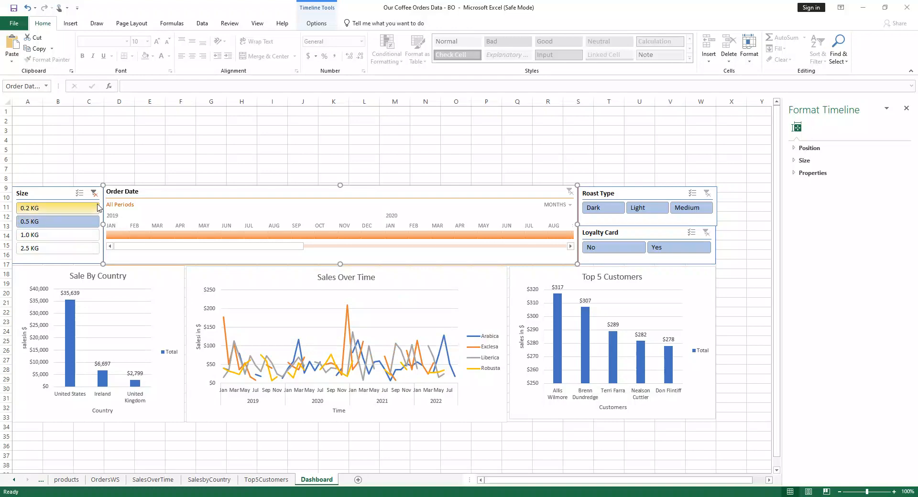
pyautogui.click(94, 194)
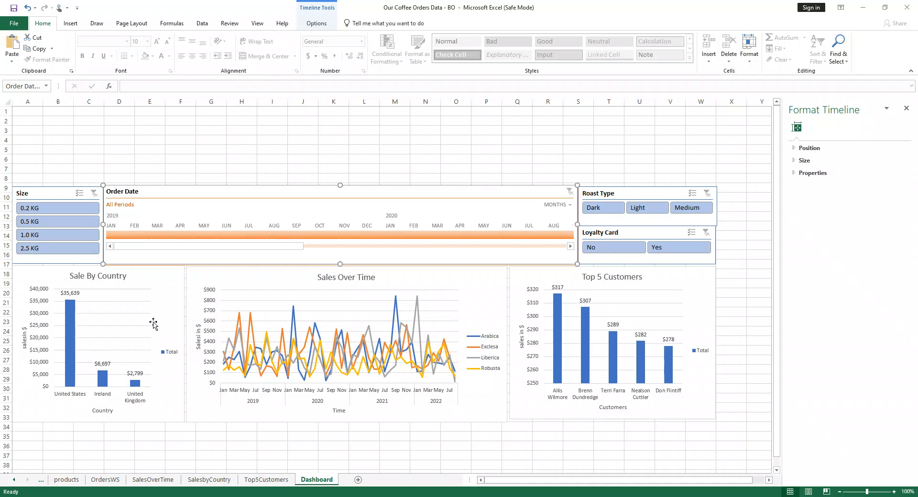
# Connect the Size slicer to the pivot tables of all the dashboard charts through its report connections
pyautogui.click(50, 193)
pyautogui.rightClick(51, 194)
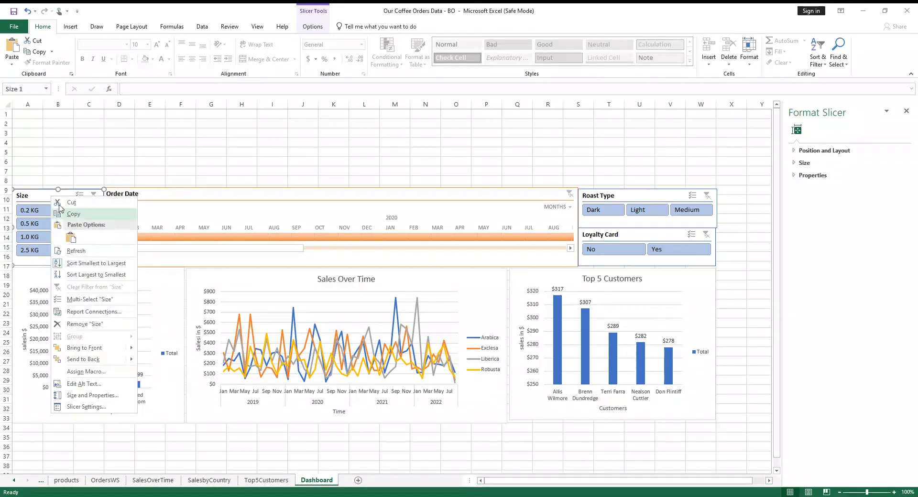
pyautogui.click(94, 312)
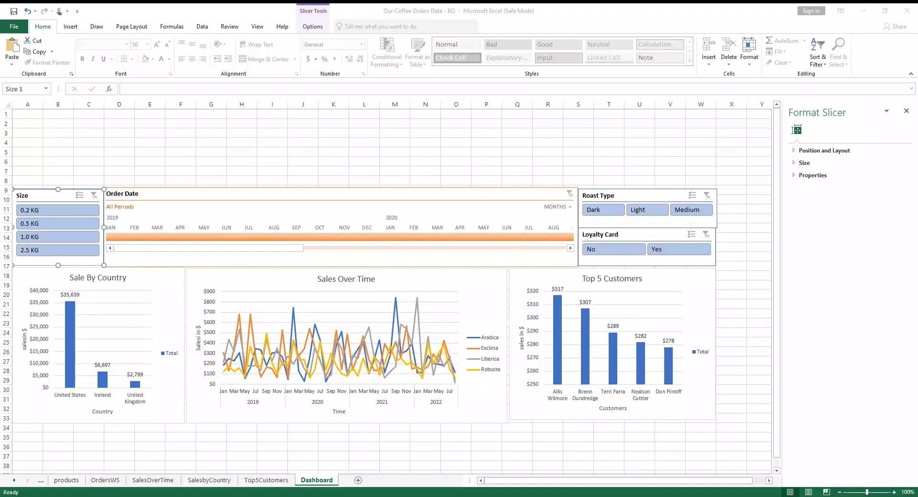
pyautogui.click(163, 371)
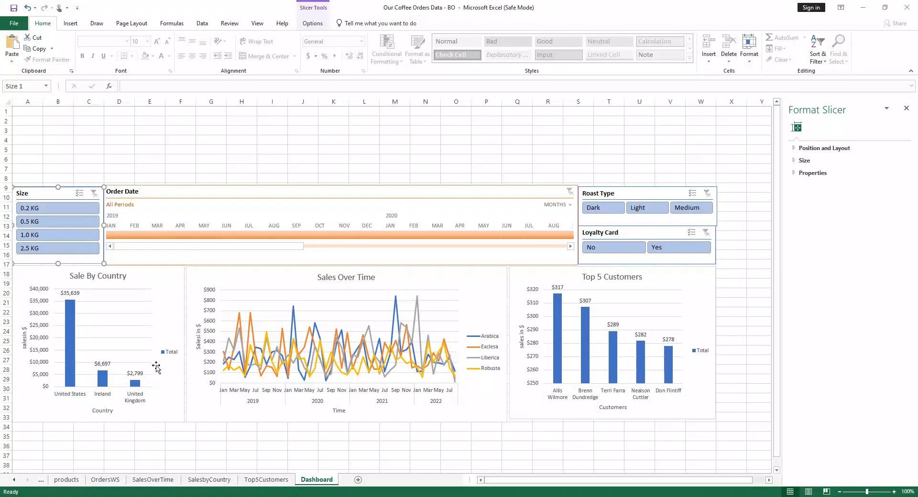
# Set the report connections of the Roast Type and Loyalty Card slicers so that they filter all three charts
pyautogui.rightClick(633, 195)
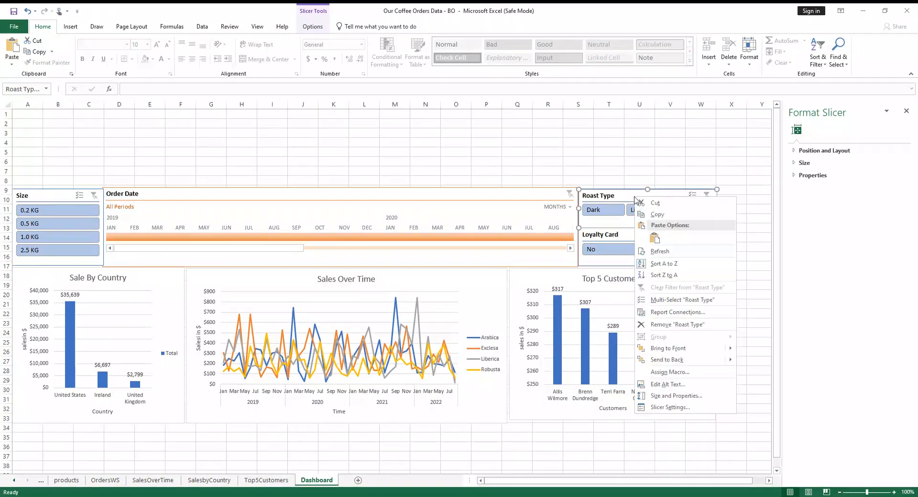
pyautogui.click(678, 312)
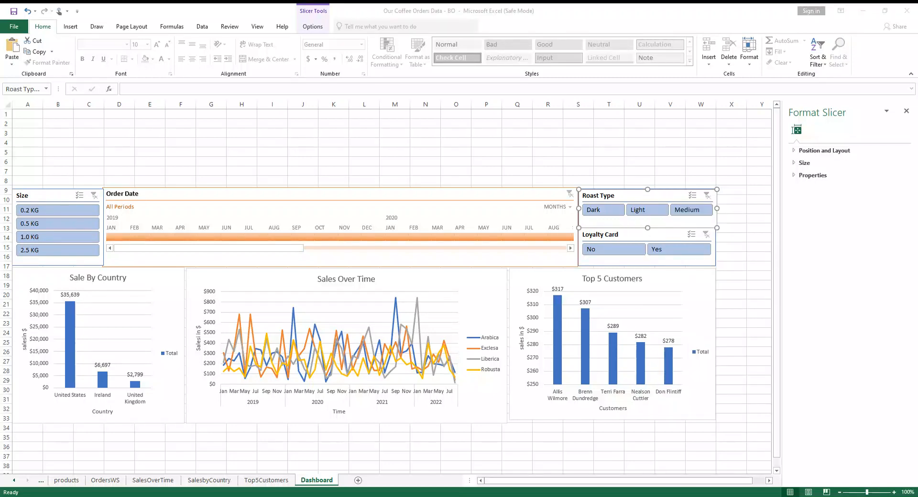
pyautogui.click(632, 235)
pyautogui.rightClick(630, 235)
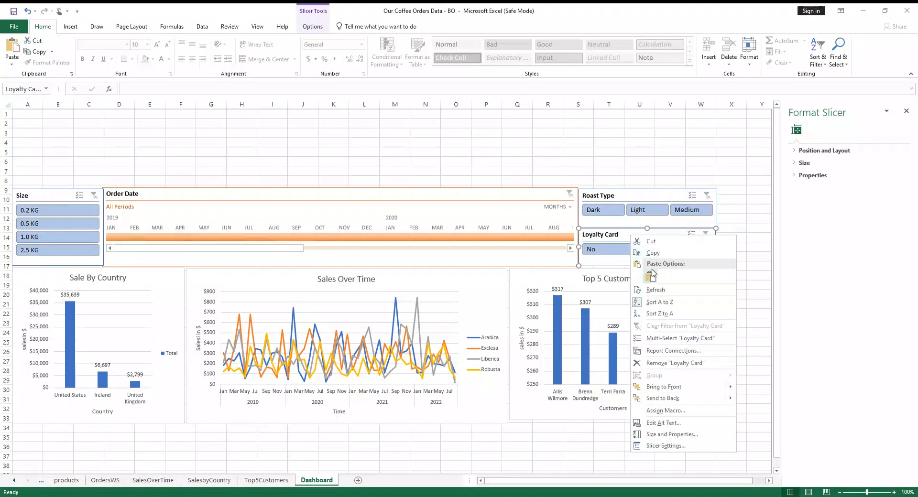
pyautogui.click(686, 350)
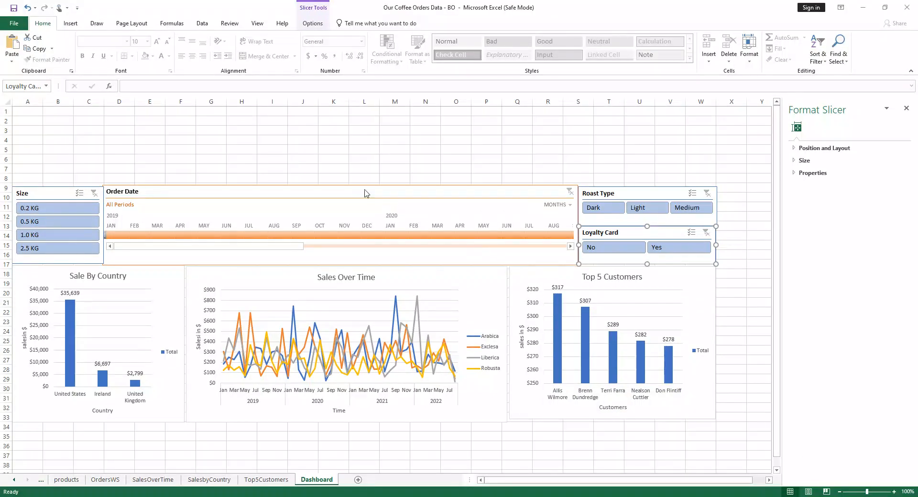
# Set the Order Date timeline's report connections so that it filters all three charts
pyautogui.click(344, 195)
pyautogui.rightClick(344, 194)
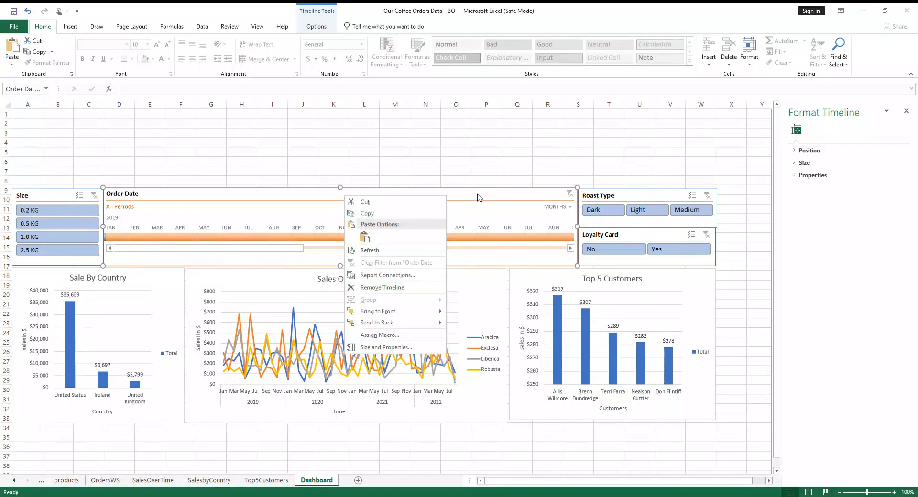
pyautogui.click(421, 275)
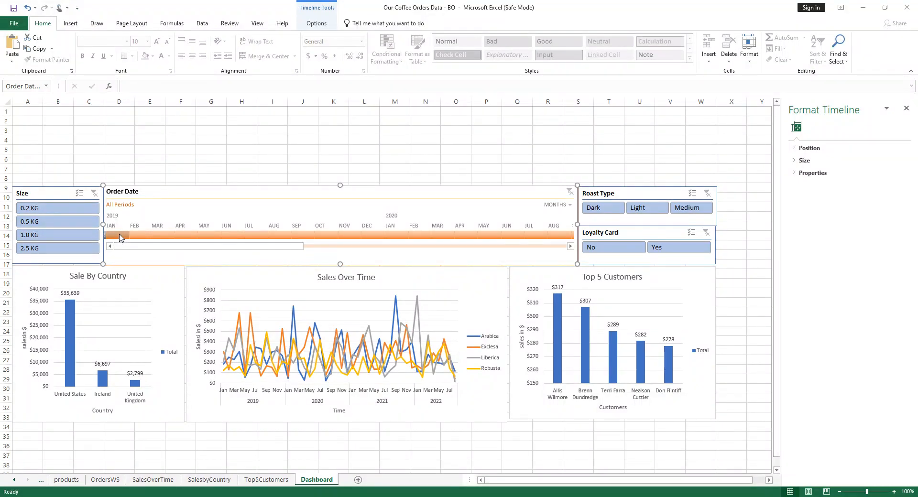
# Test the connected timeline by filtering to Jan 2019 - Jan 2020, extending the range to Q2 2020, and clearing the filter
pyautogui.moveTo(109, 234); pyautogui.dragTo(389, 235)
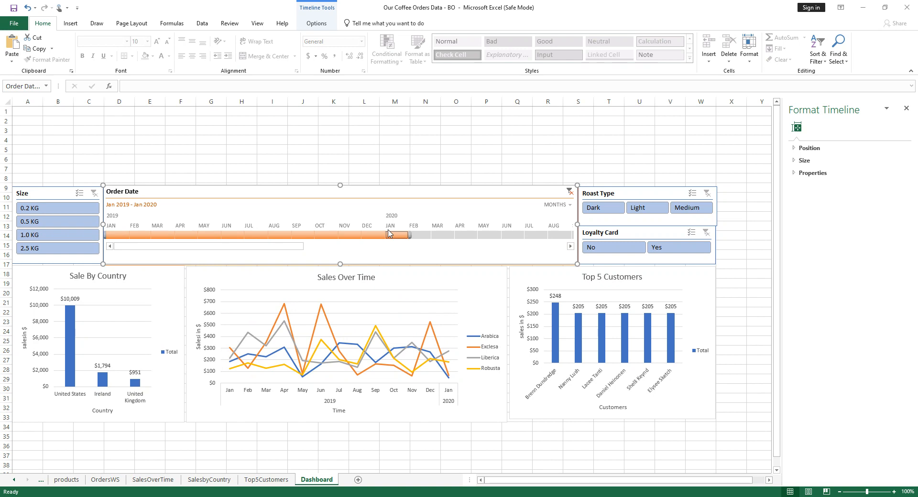
pyautogui.moveTo(409, 235); pyautogui.dragTo(526, 235)
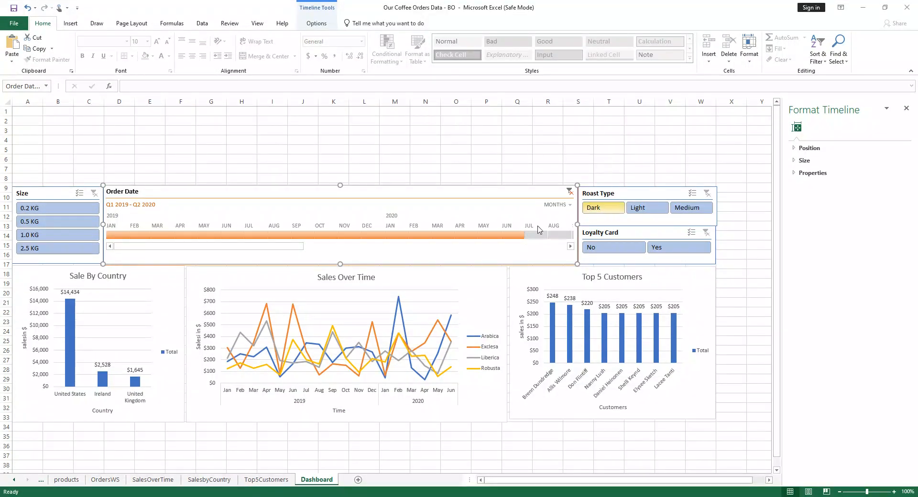
pyautogui.click(569, 191)
# Test the Roast Type slicer with Dark, Light and Medium and the Loyalty Card slicer with No, then clear both filters
pyautogui.click(609, 215)
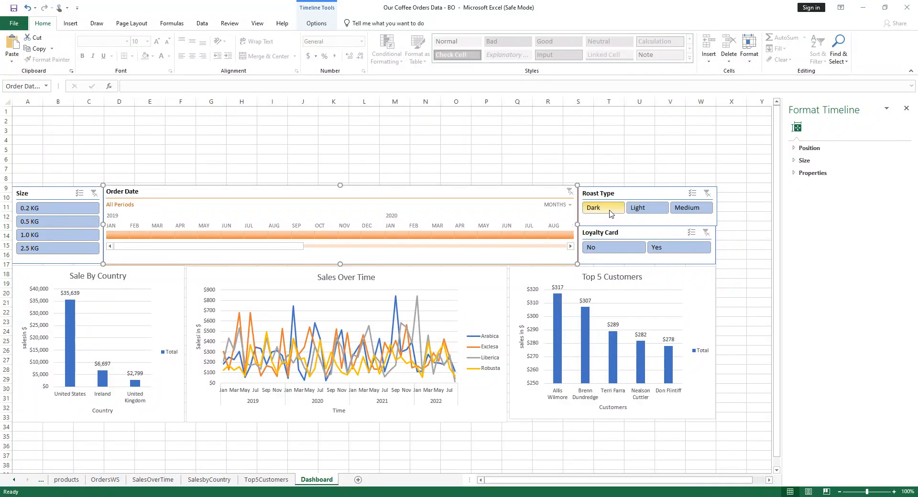
pyautogui.click(647, 211)
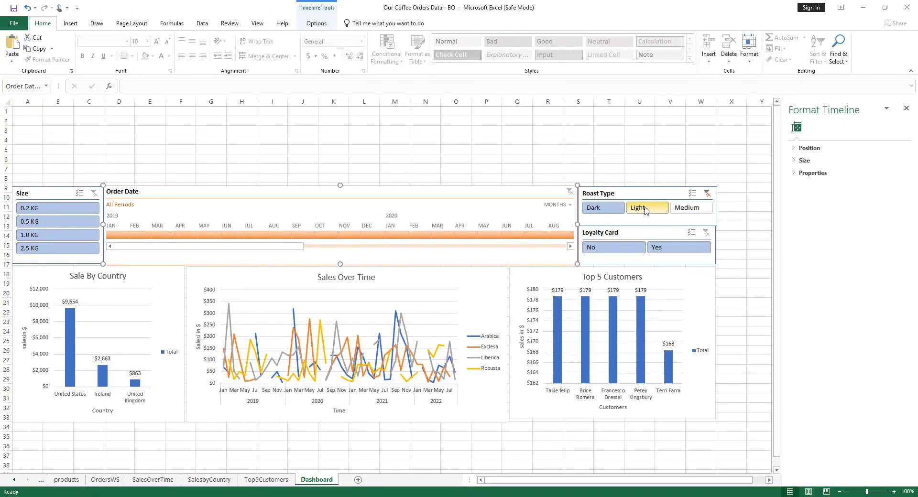
pyautogui.click(688, 209)
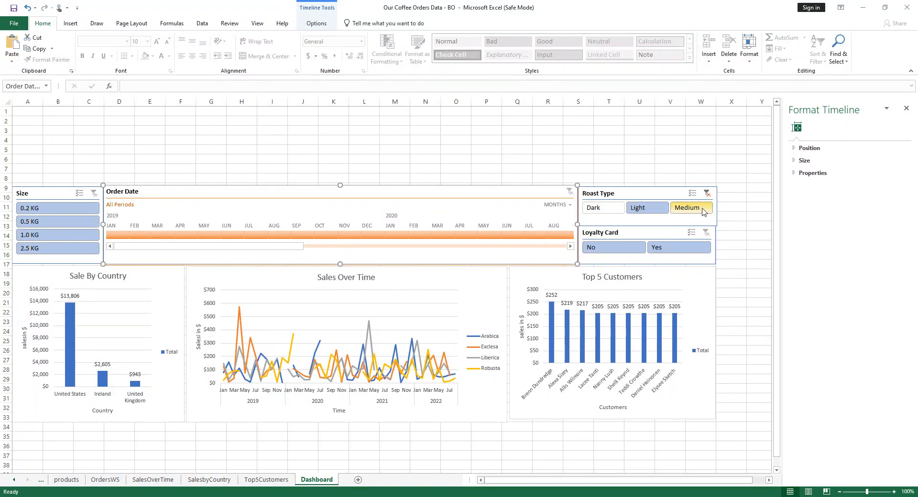
pyautogui.click(628, 250)
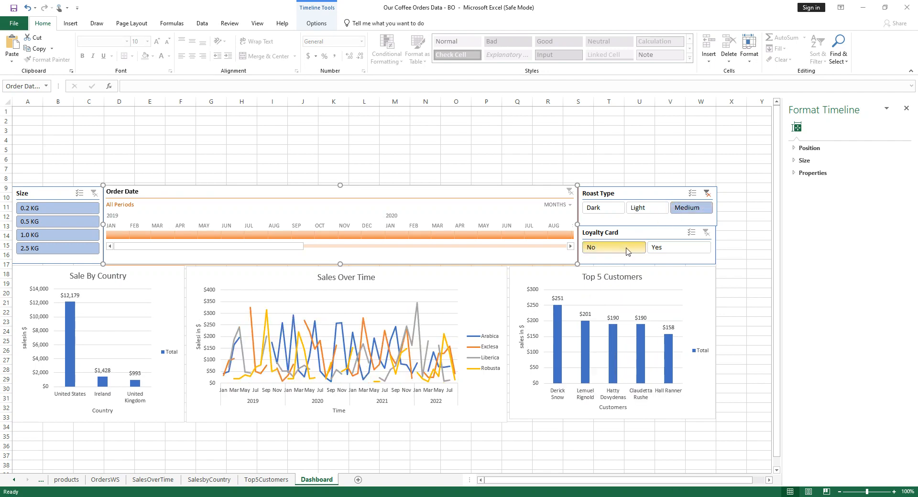
pyautogui.click(706, 193)
pyautogui.click(706, 233)
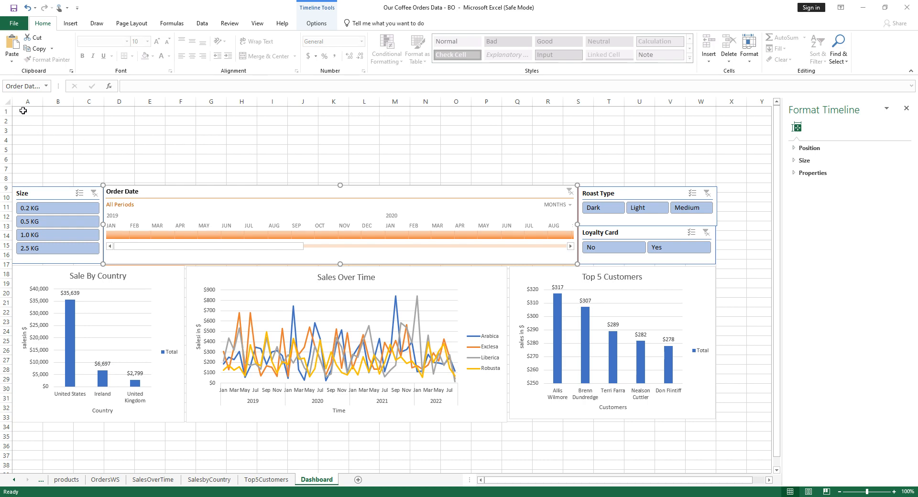
# Merge and center cells A1:W6 above the slicers and enter the title "Coffee Sales Dashboard"
pyautogui.moveTo(24, 111); pyautogui.dragTo(707, 157)
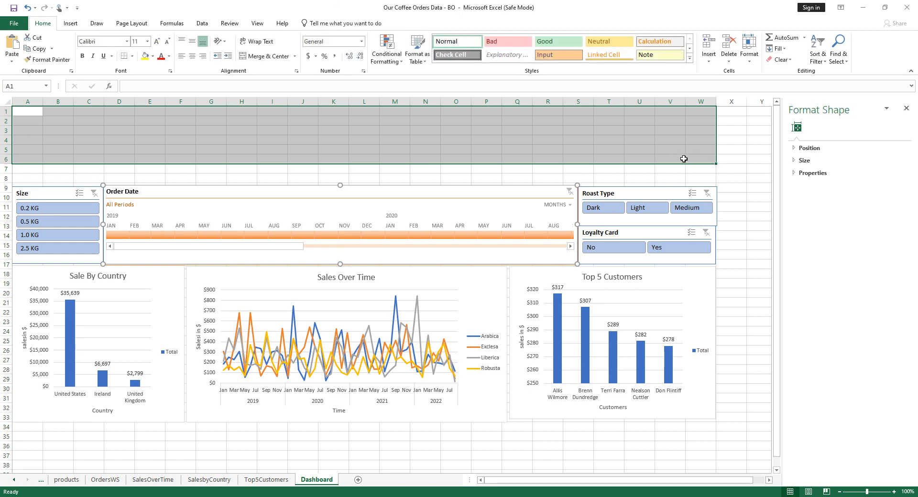
pyautogui.click(279, 57)
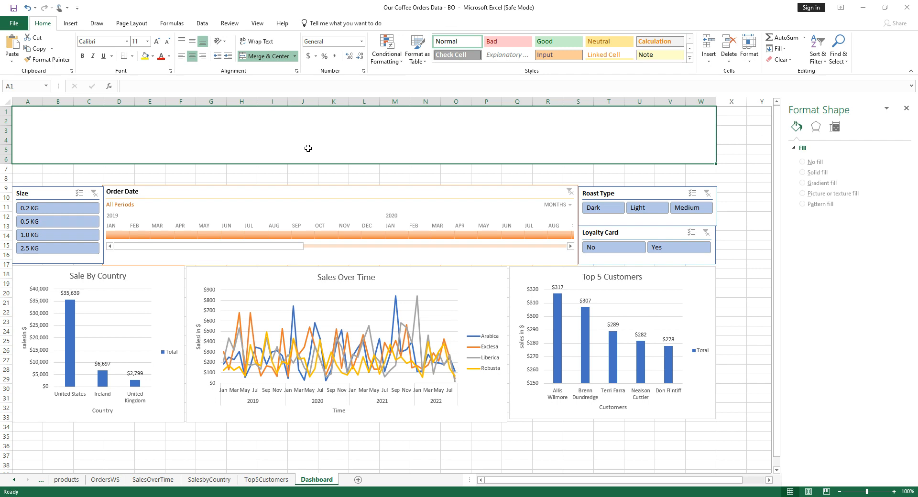
pyautogui.doubleClick(307, 148)
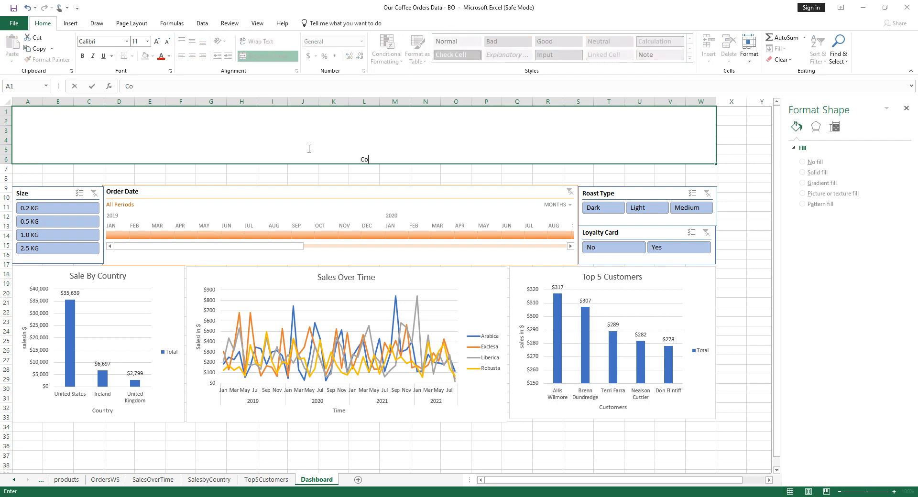
pyautogui.write('Cofee')
pyautogui.write('ee Sales')
pyautogui.write(' Dash')
pyautogui.write('board')
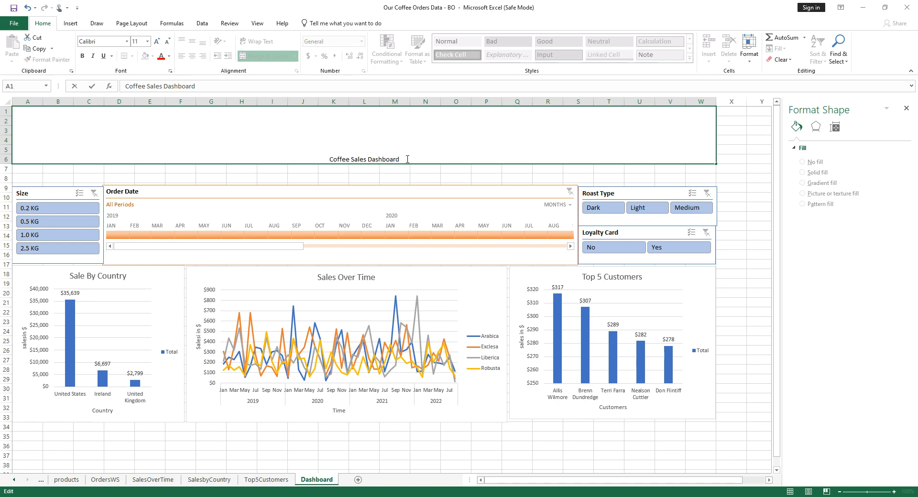
# Set the font size of the "Coffee Sales Dashboard" title to 72
pyautogui.moveTo(406, 158); pyautogui.dragTo(325, 159)
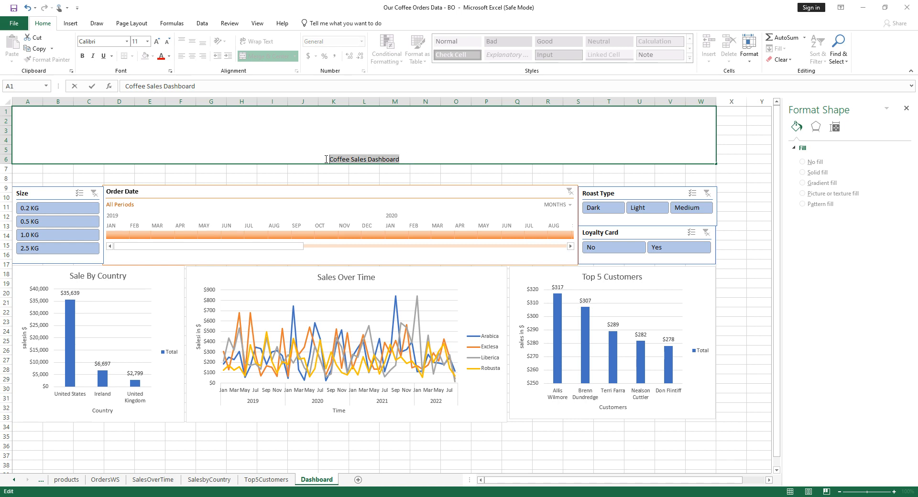
pyautogui.click(148, 42)
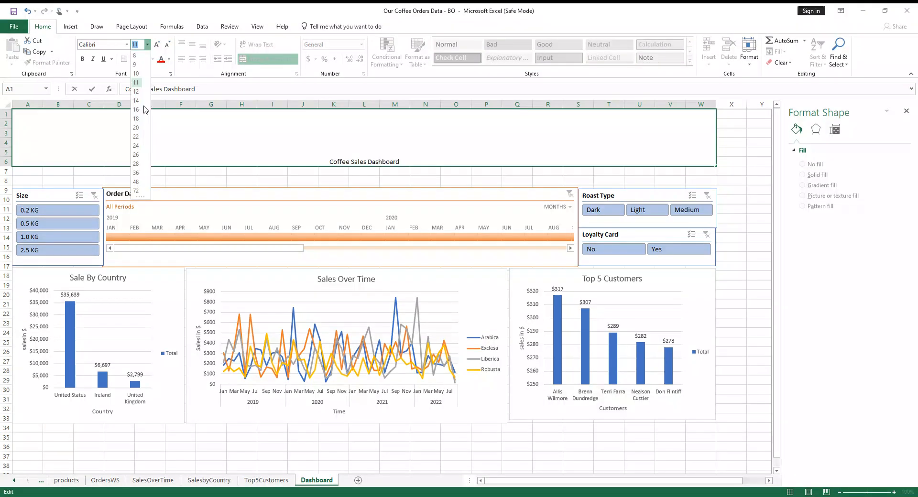
pyautogui.click(143, 191)
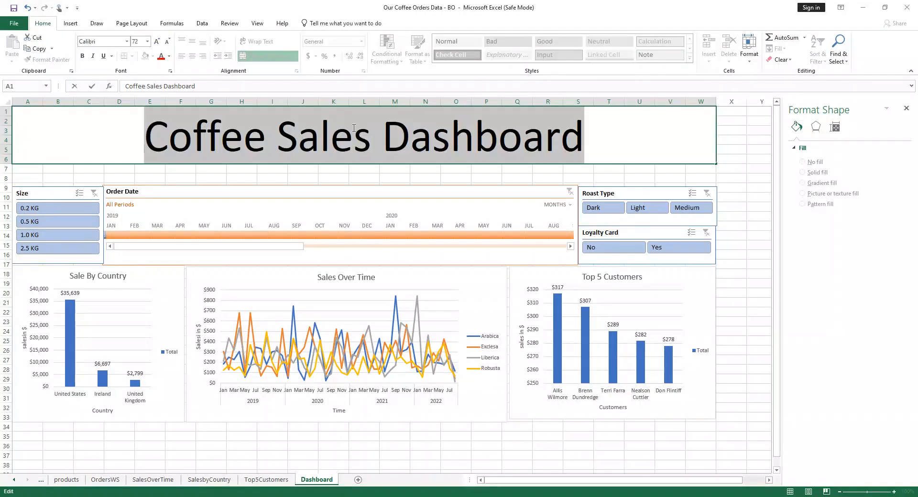
pyautogui.click(220, 126)
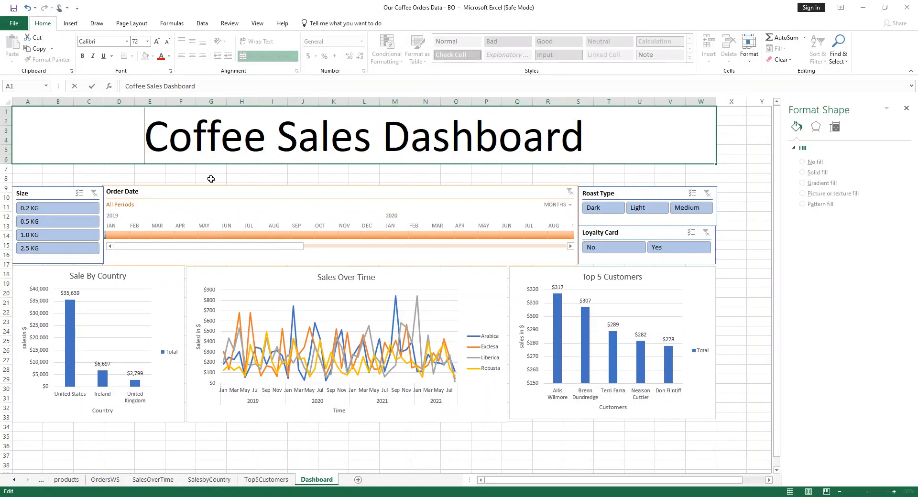
pyautogui.click(300, 177)
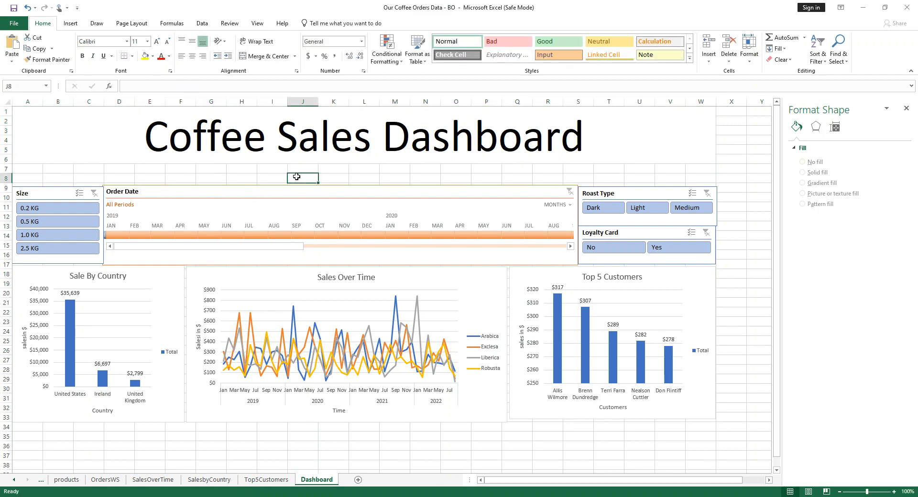
# Fill the merged title cell with blue
pyautogui.click(243, 143)
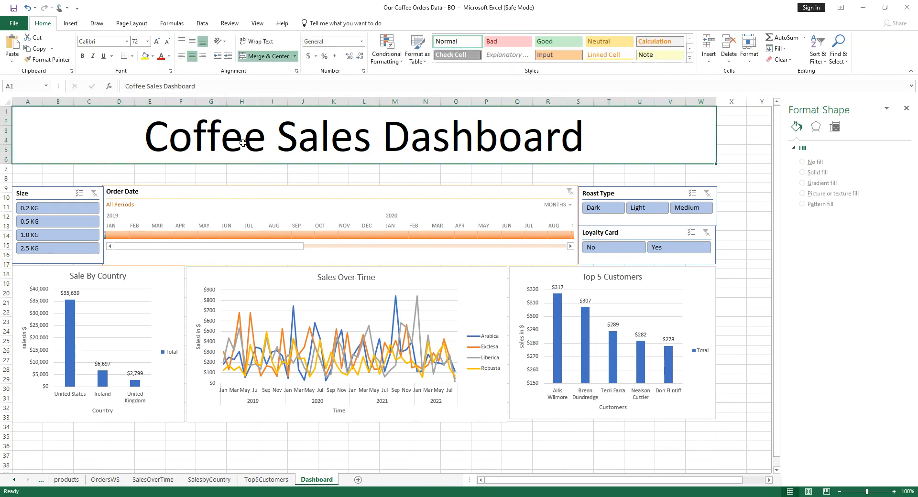
pyautogui.click(153, 57)
pyautogui.click(178, 86)
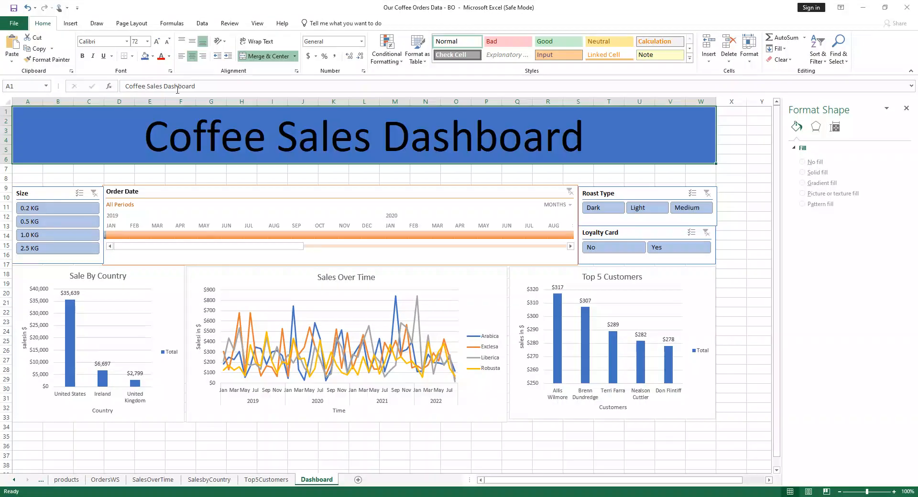
pyautogui.click(90, 168)
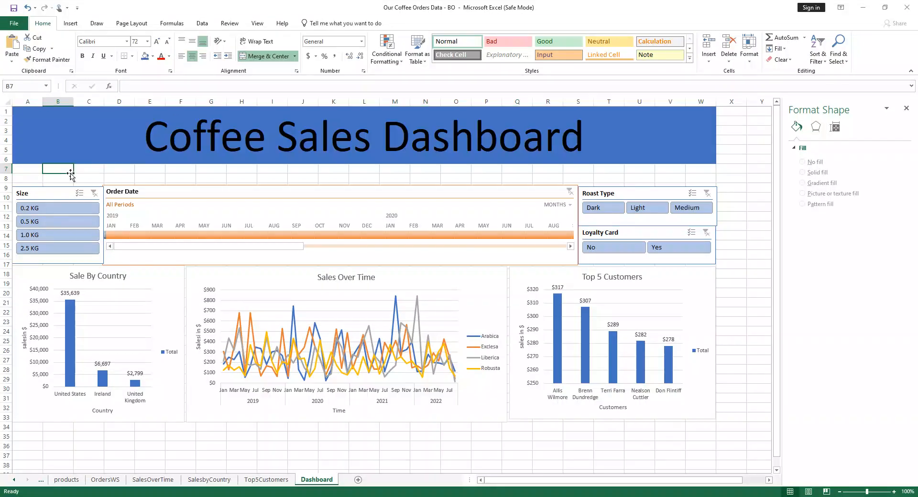
# Delete rows 7 and 8 below the title banner, and delete the new row 7 as well to close the gap above the slicers
pyautogui.click(5, 168)
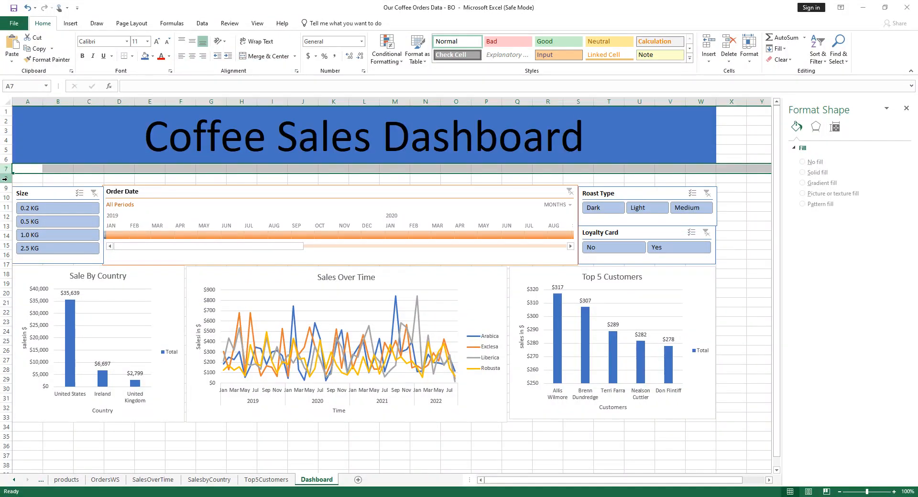
pyautogui.keyDown('ctrl'); pyautogui.click(7, 178); pyautogui.keyUp('ctrl')
pyautogui.rightClick(5, 170)
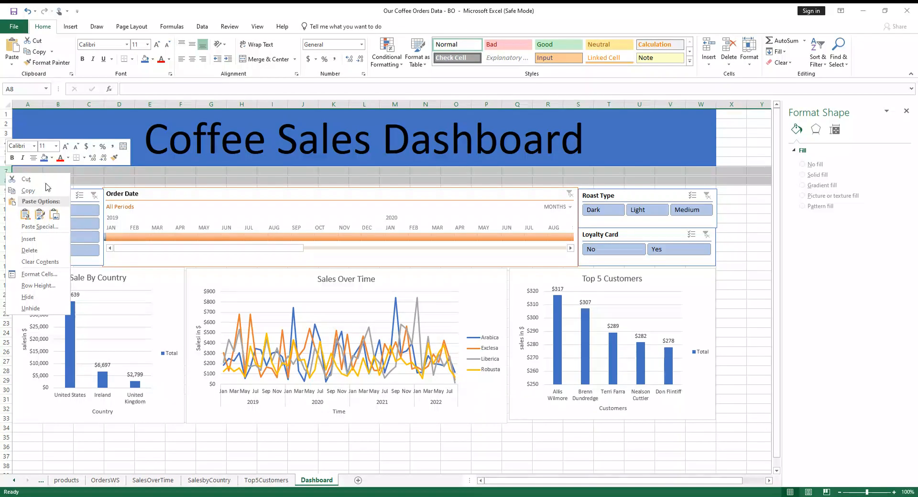
pyautogui.click(48, 250)
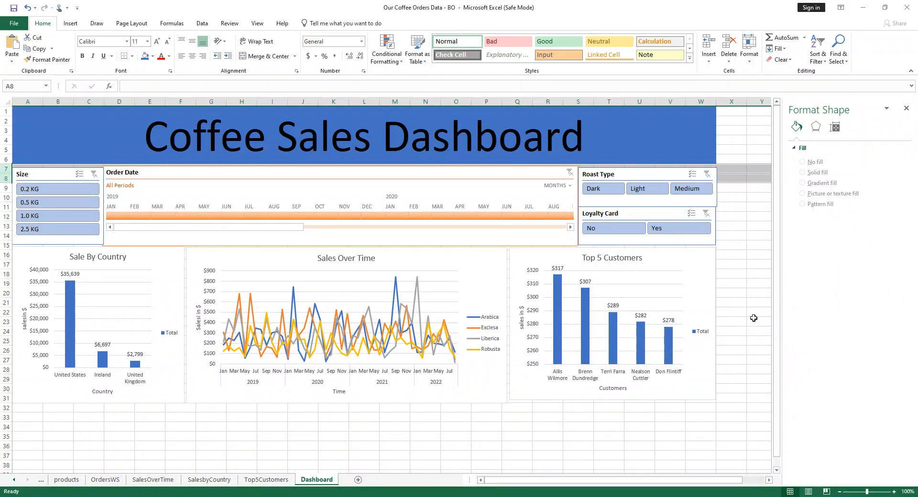
pyautogui.click(2, 168)
pyautogui.rightClick(3, 169)
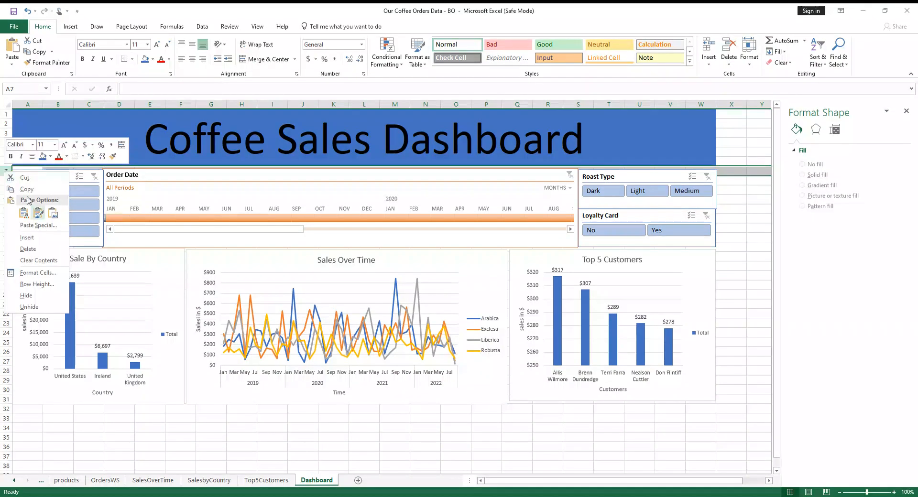
pyautogui.click(44, 250)
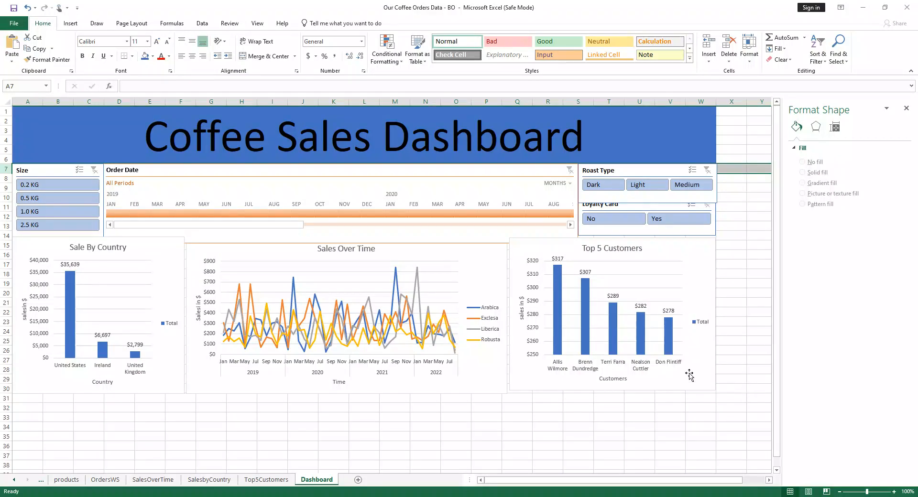
# Move the Top 5 Customers chart and the Loyalty Card slicer slightly down so that the Loyalty Card slicer clears the Roast Type slicer
pyautogui.moveTo(526, 248); pyautogui.dragTo(526, 252)
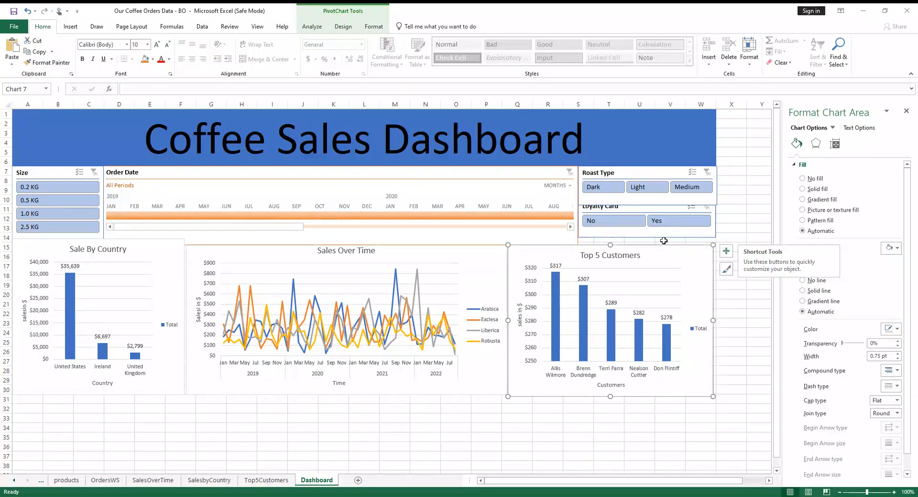
pyautogui.click(660, 217)
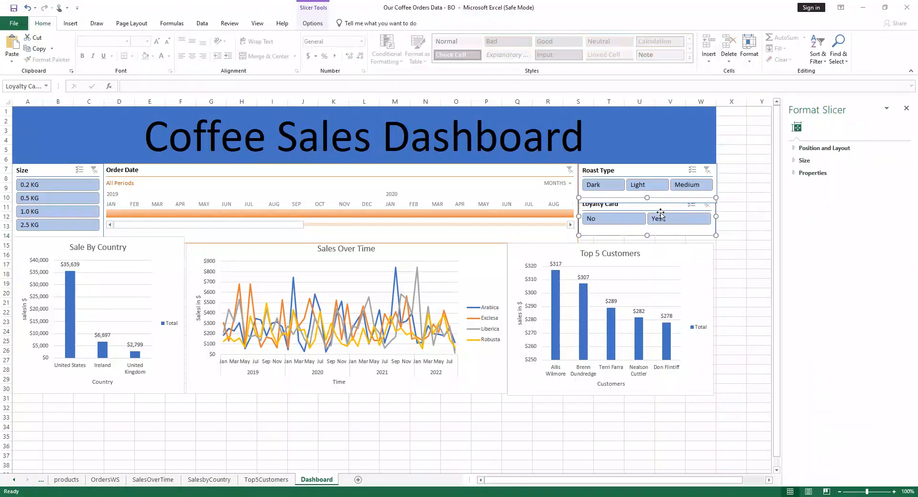
pyautogui.moveTo(660, 212); pyautogui.dragTo(659, 215)
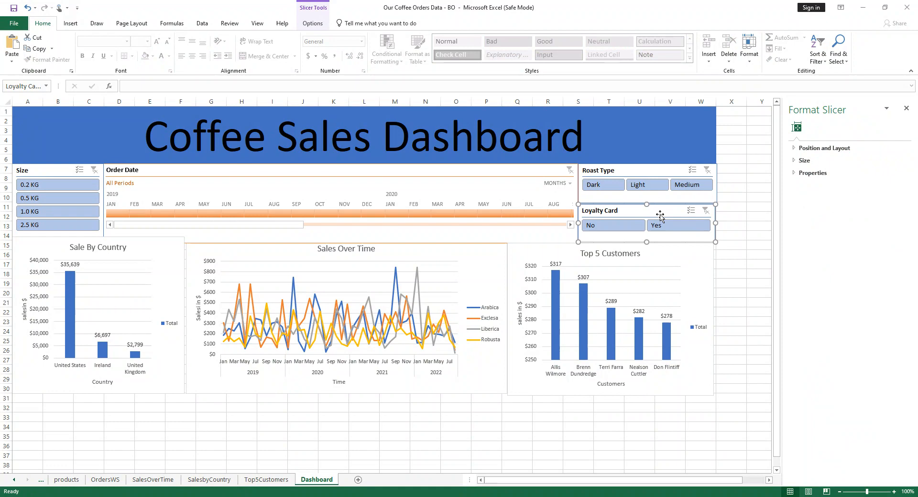
# Narrow the Roast Type slicer slightly and widen the Top 5 Customers chart to line up with the title banner's right edge
pyautogui.click(719, 185)
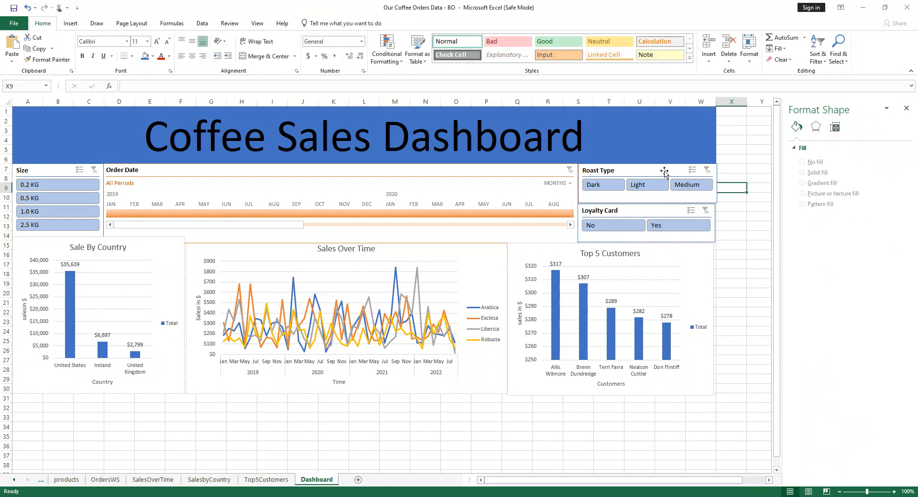
pyautogui.click(717, 182)
pyautogui.moveTo(718, 183); pyautogui.dragTo(716, 183)
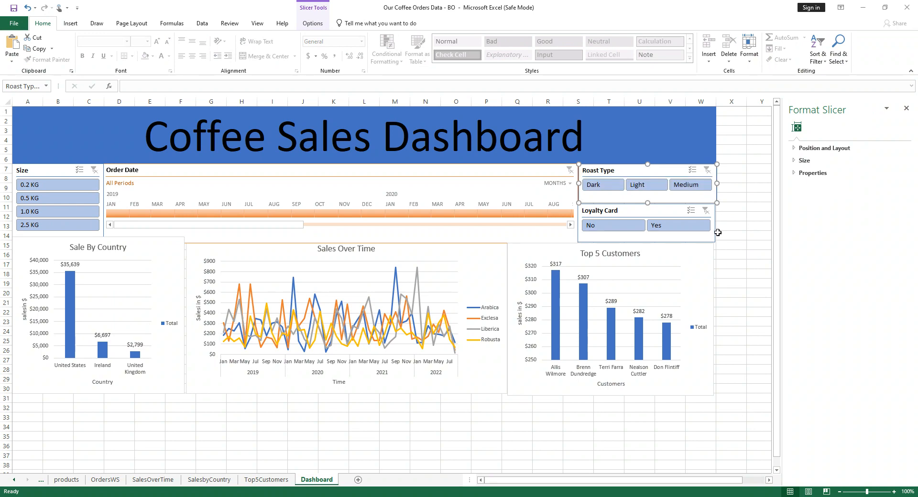
pyautogui.click(708, 286)
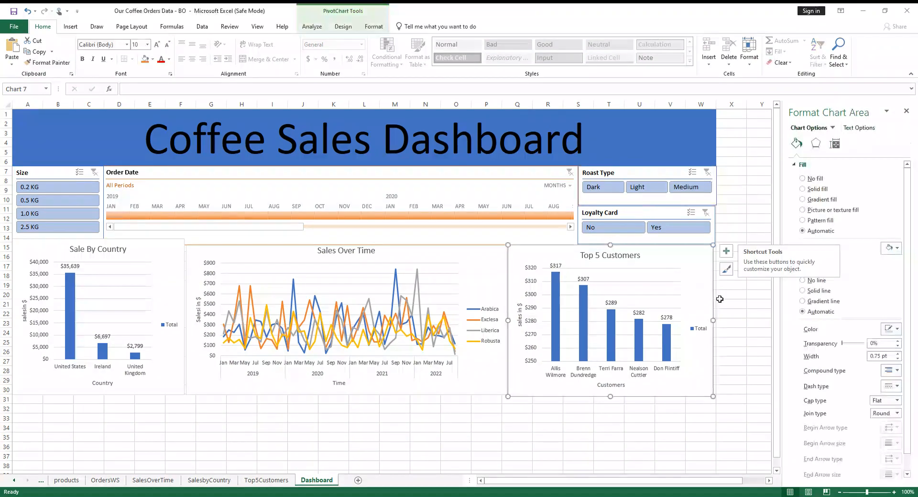
pyautogui.moveTo(713, 320); pyautogui.dragTo(716, 320)
pyautogui.click(753, 323)
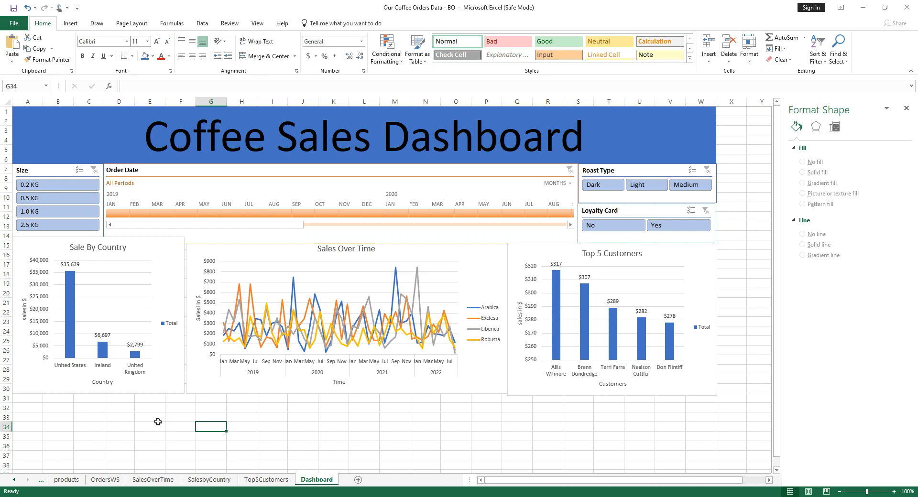
# Hide the gridlines on the Dashboard sheet
pyautogui.click(298, 424)
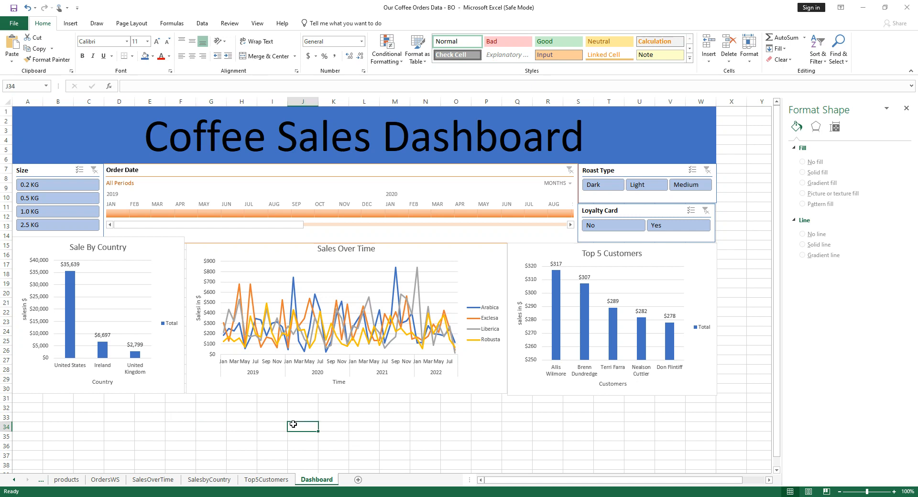
pyautogui.click(258, 23)
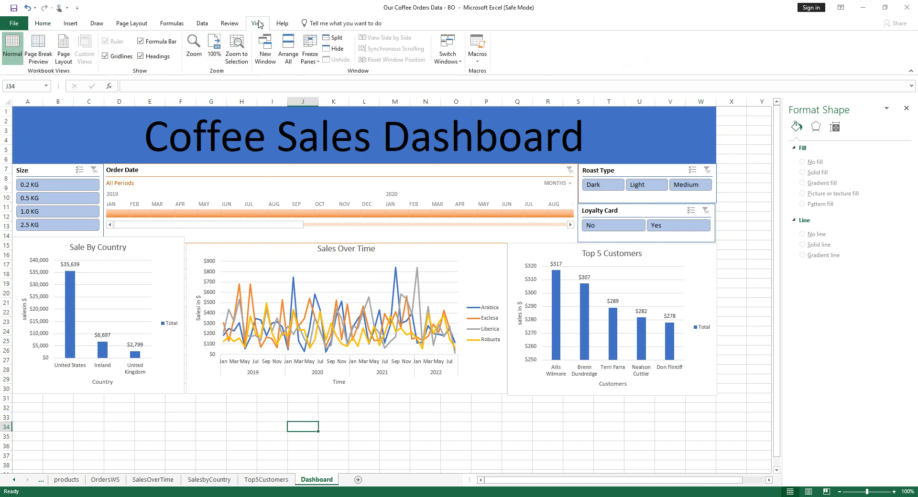
pyautogui.click(113, 56)
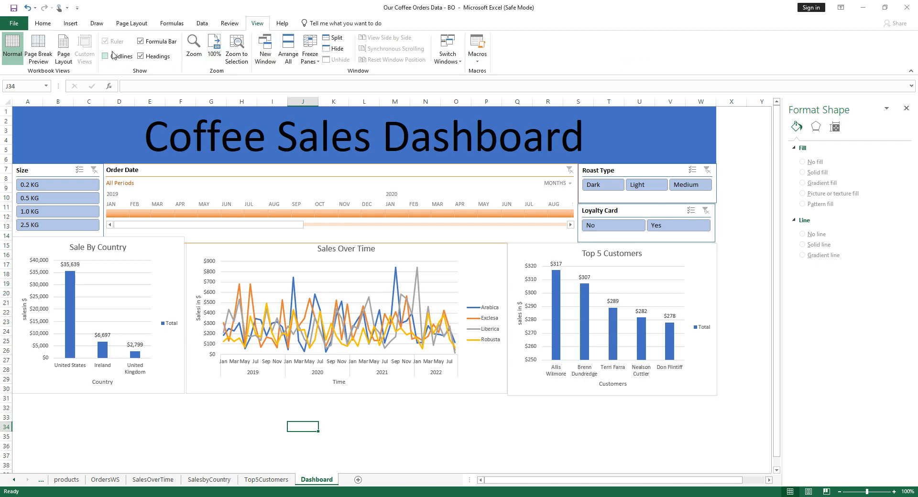
pyautogui.click(452, 433)
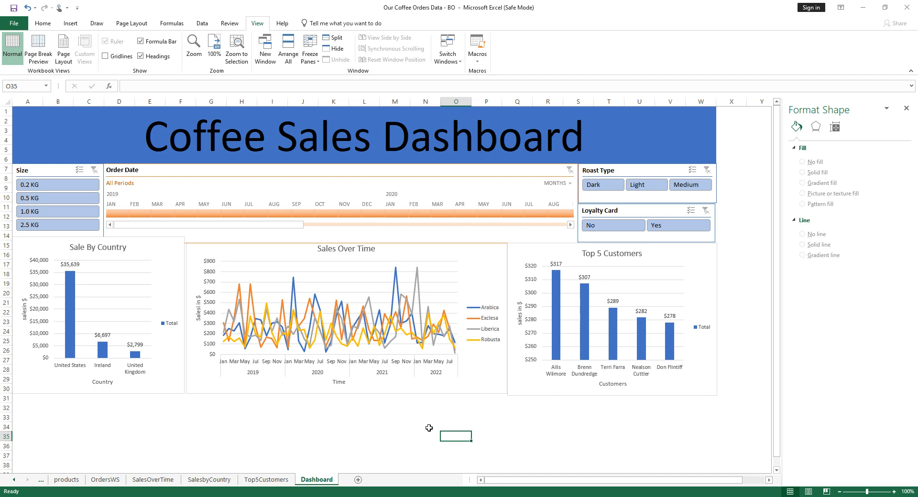
# Test the finished dashboard by filtering Size to 1.0 KG and 0.5 KG and Loyalty Card to Yes, clearing each filter
pyautogui.click(54, 212)
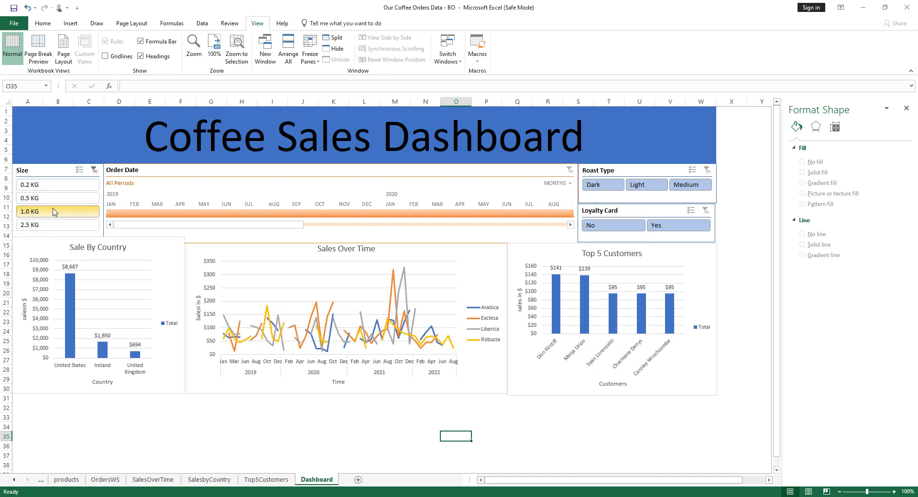
pyautogui.click(56, 200)
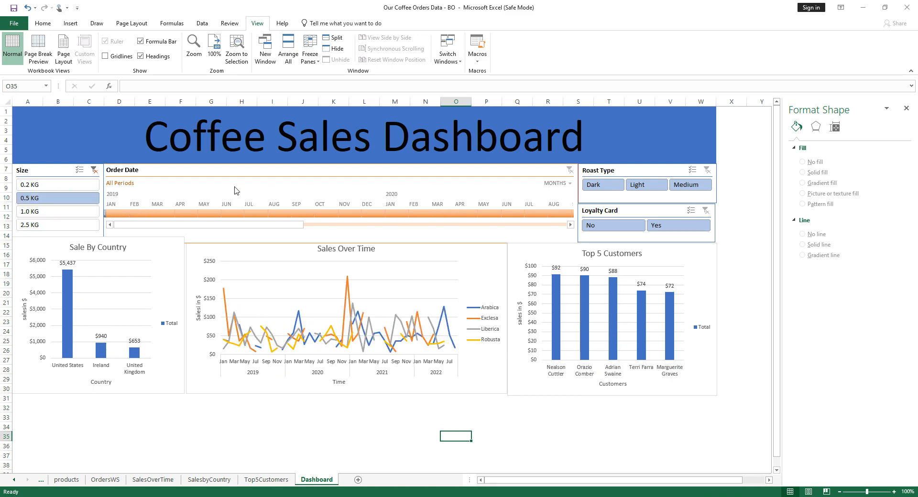
pyautogui.click(94, 170)
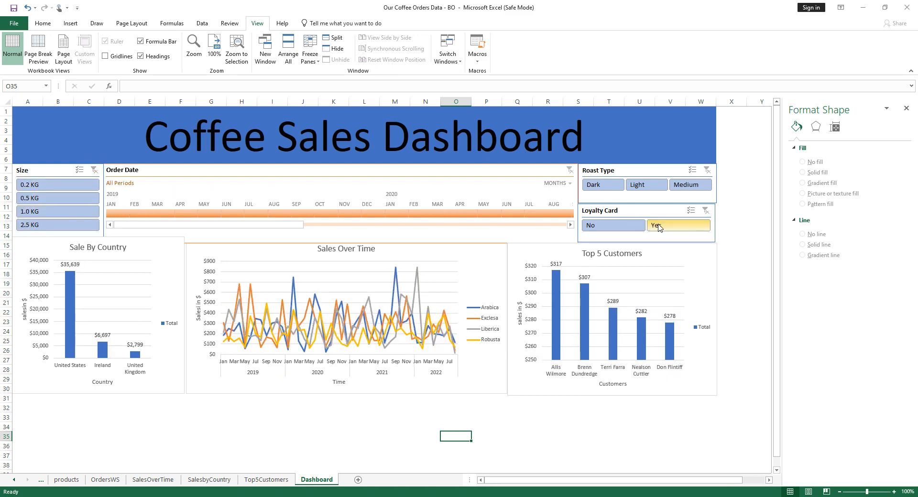
pyautogui.click(658, 225)
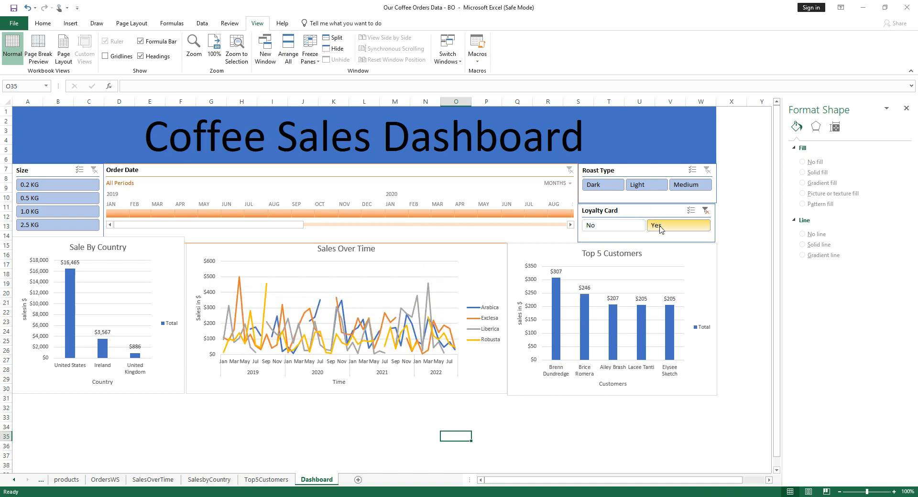
pyautogui.click(706, 213)
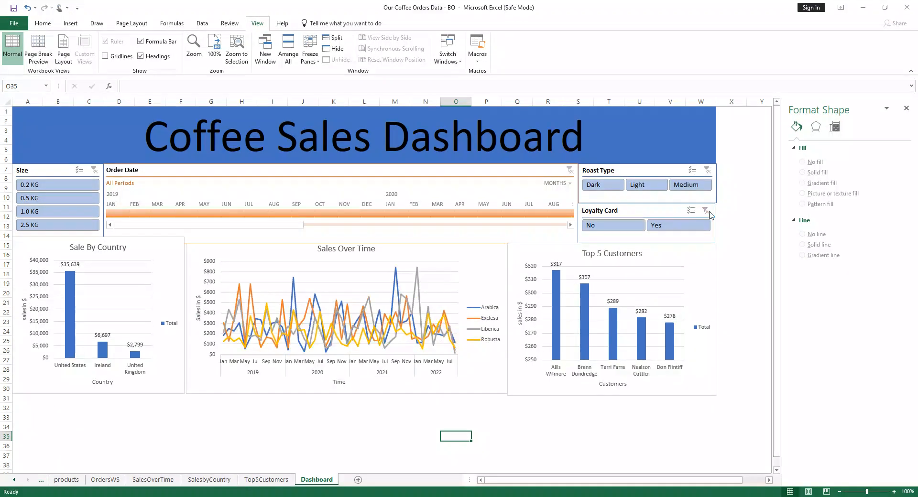